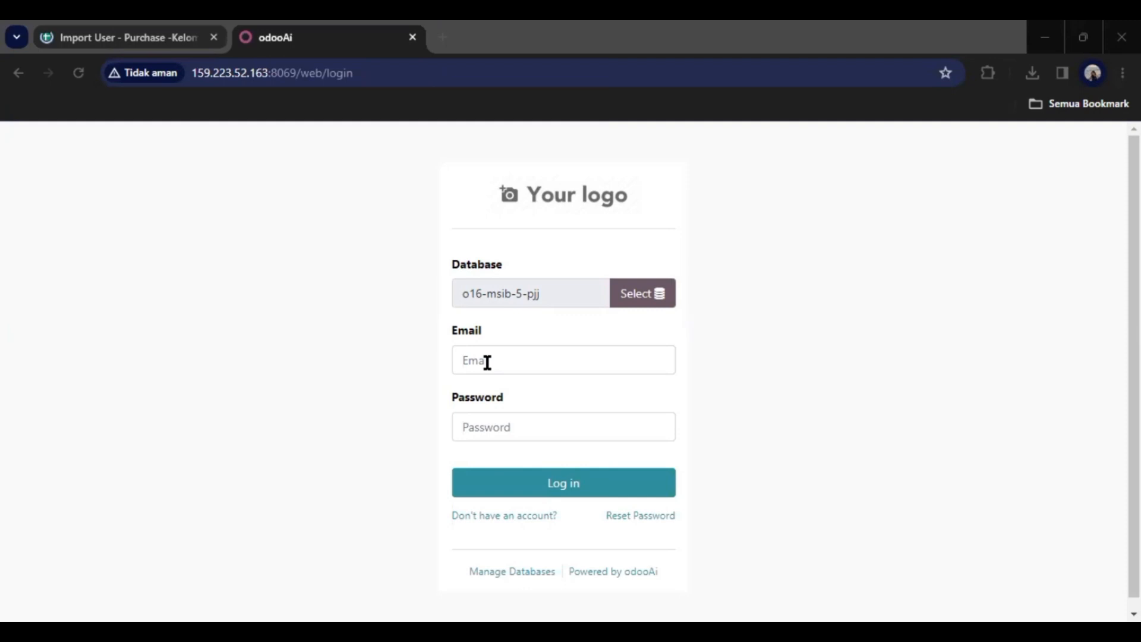
# Enter the administrator password and log in to the o16-msib-5-pjj database.
pyautogui.click(510, 428)
pyautogui.write('adm')
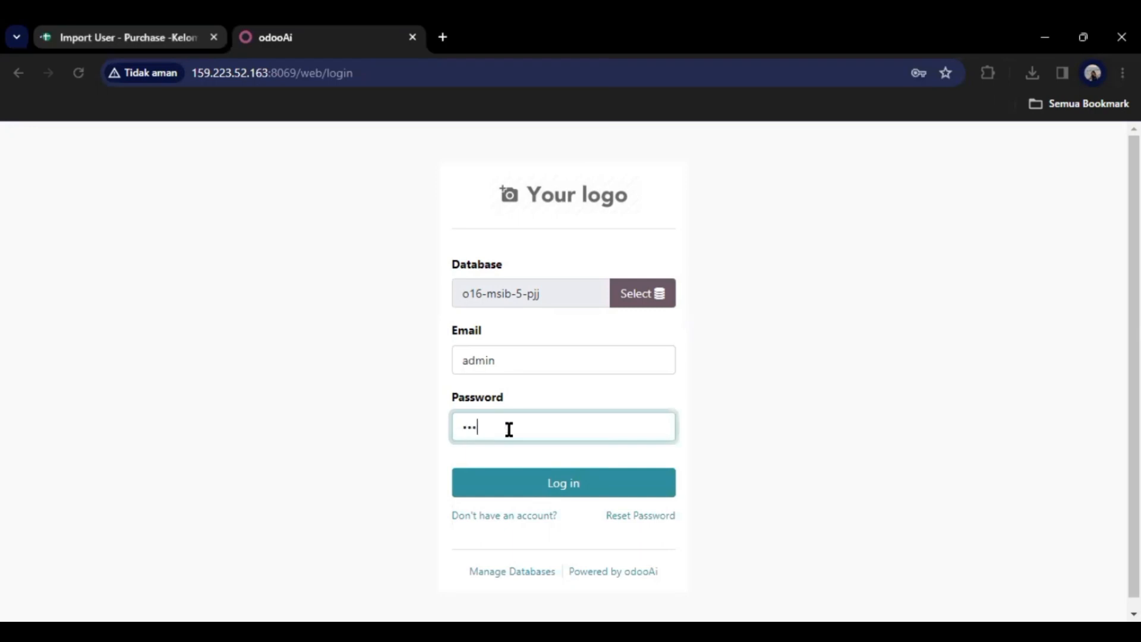
pyautogui.write('in')
pyautogui.hotkey('alt', 'Tab')
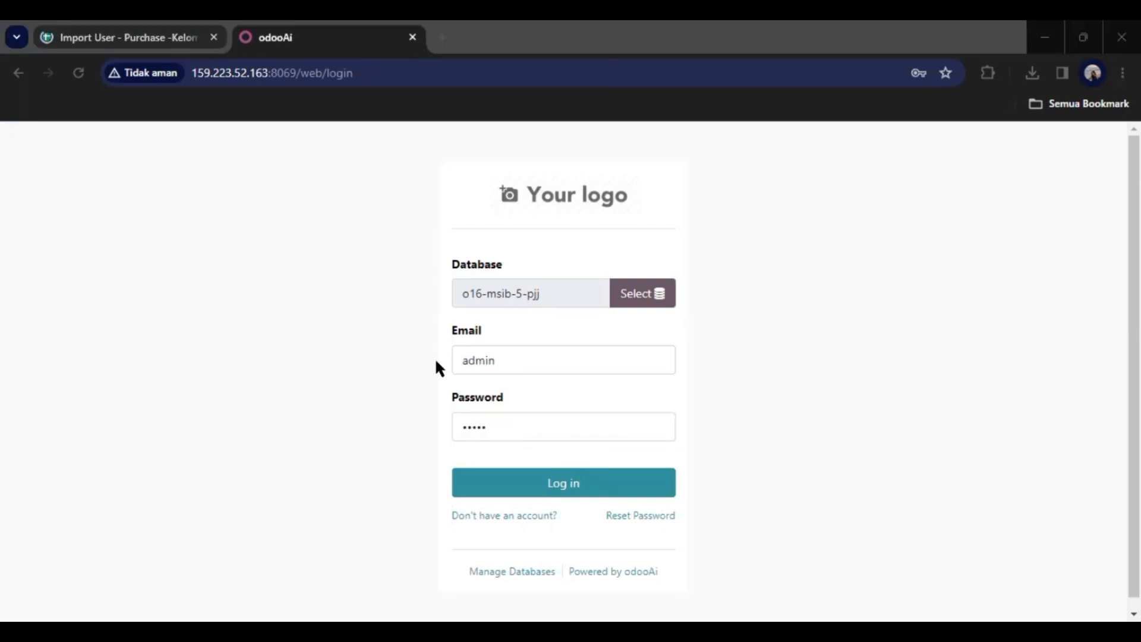
pyautogui.click(546, 492)
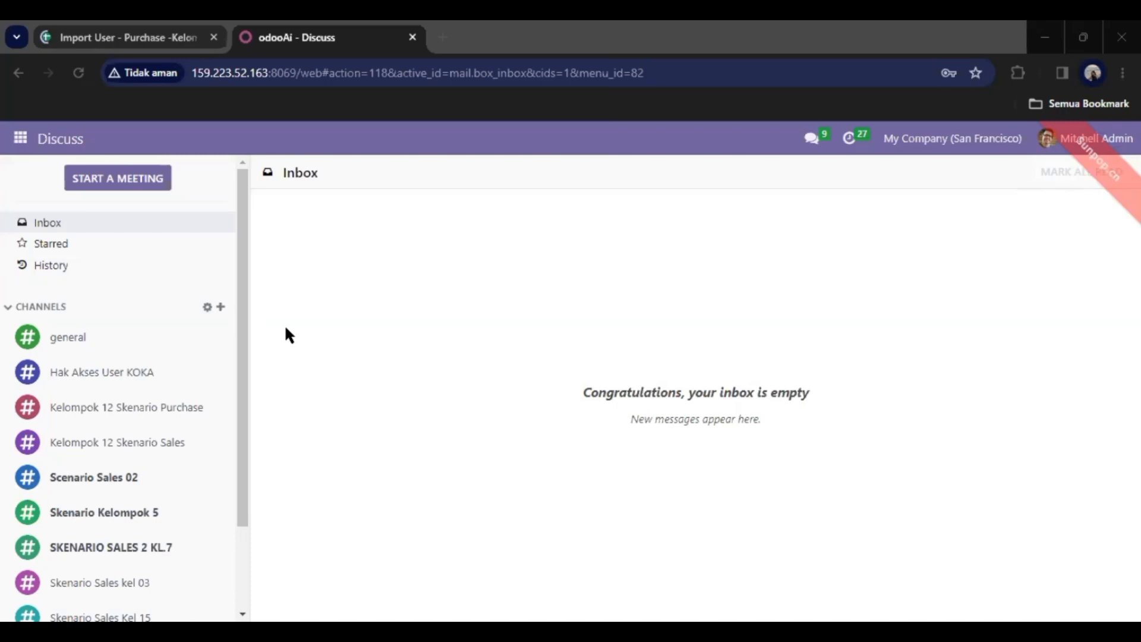
# Go to Settings > Manage Users and show the Favorites menu with Import records.
pyautogui.click(24, 143)
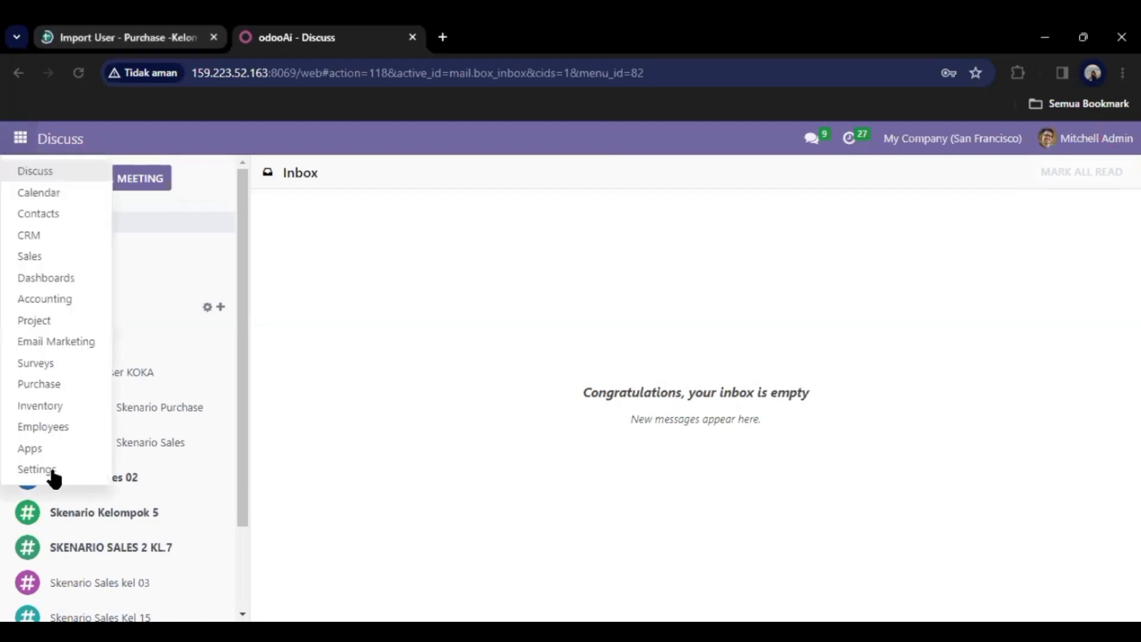
pyautogui.click(54, 478)
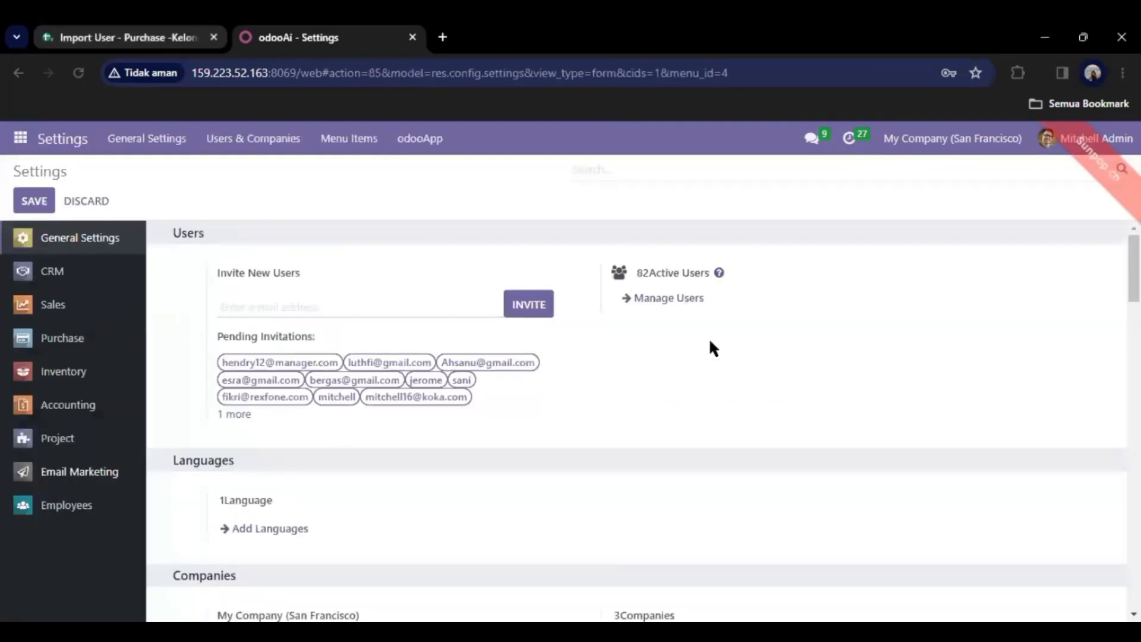
pyautogui.click(670, 297)
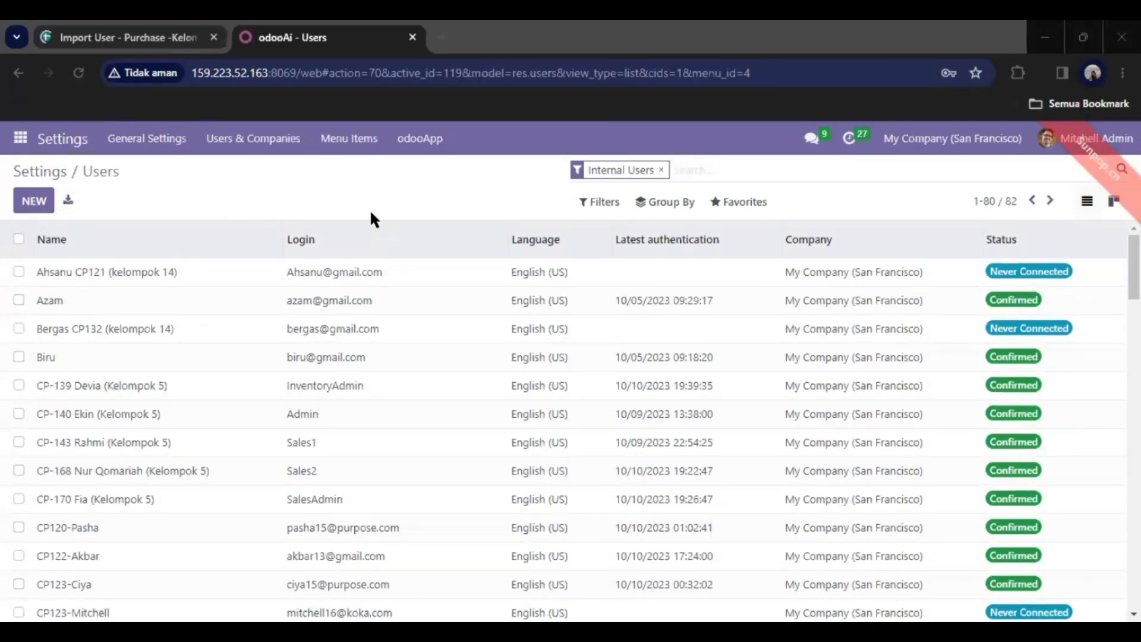
pyautogui.click(740, 203)
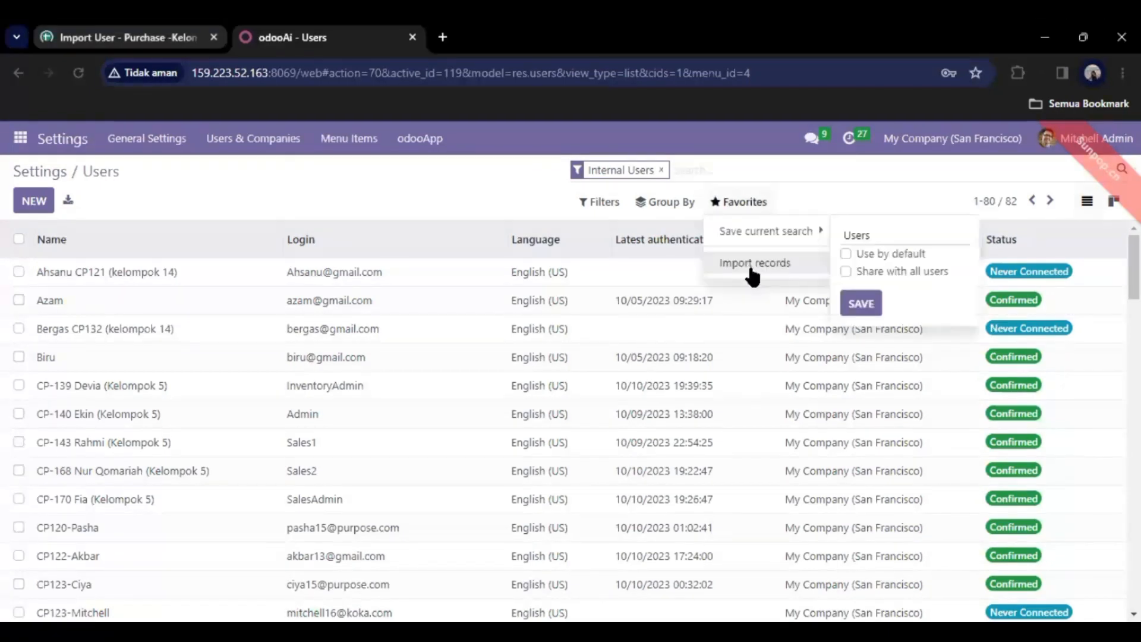
# Load the 'Import User - Purchase -Kelompok 1' spreadsheet into the Users import screen.
pyautogui.click(806, 264)
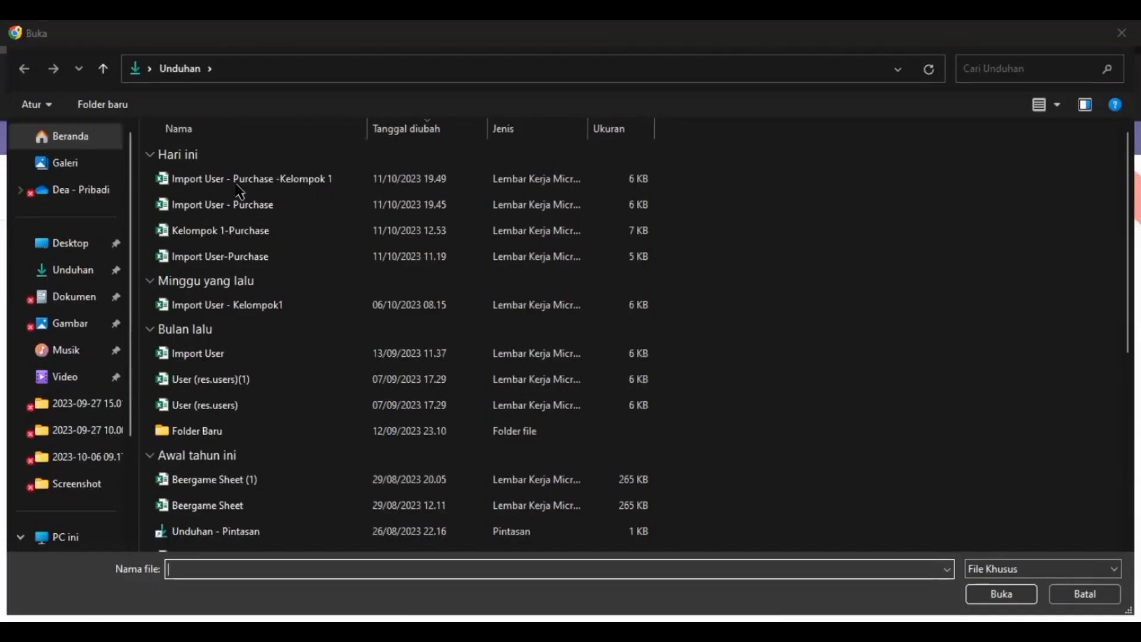
pyautogui.doubleClick(394, 185)
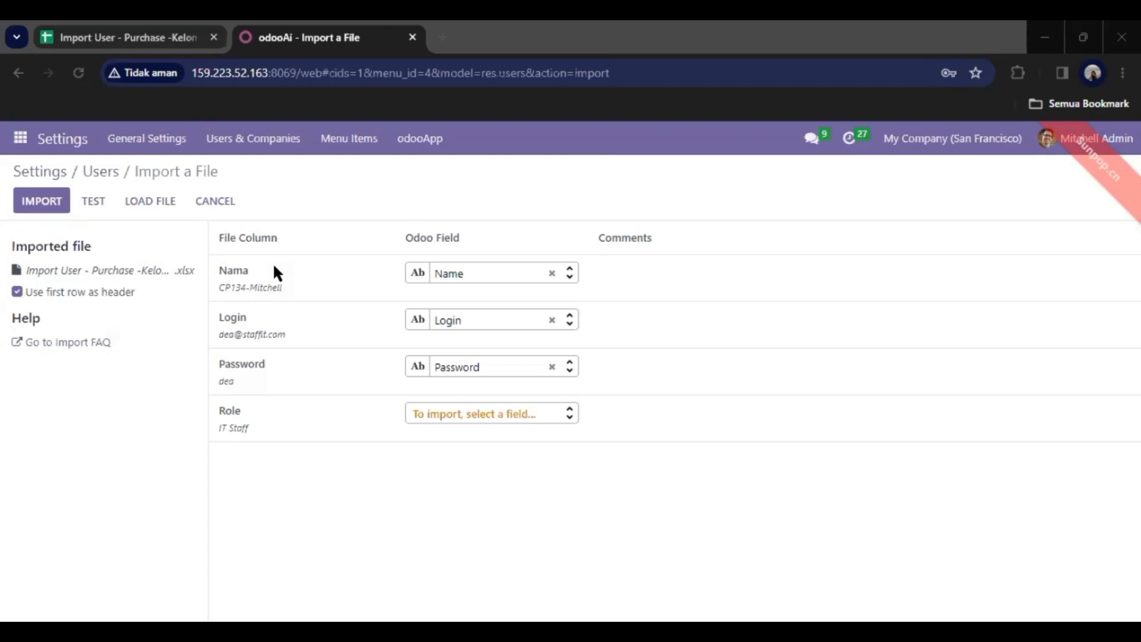
# Test the user file for errors, then import the five Kelompok 1 users.
pyautogui.click(93, 205)
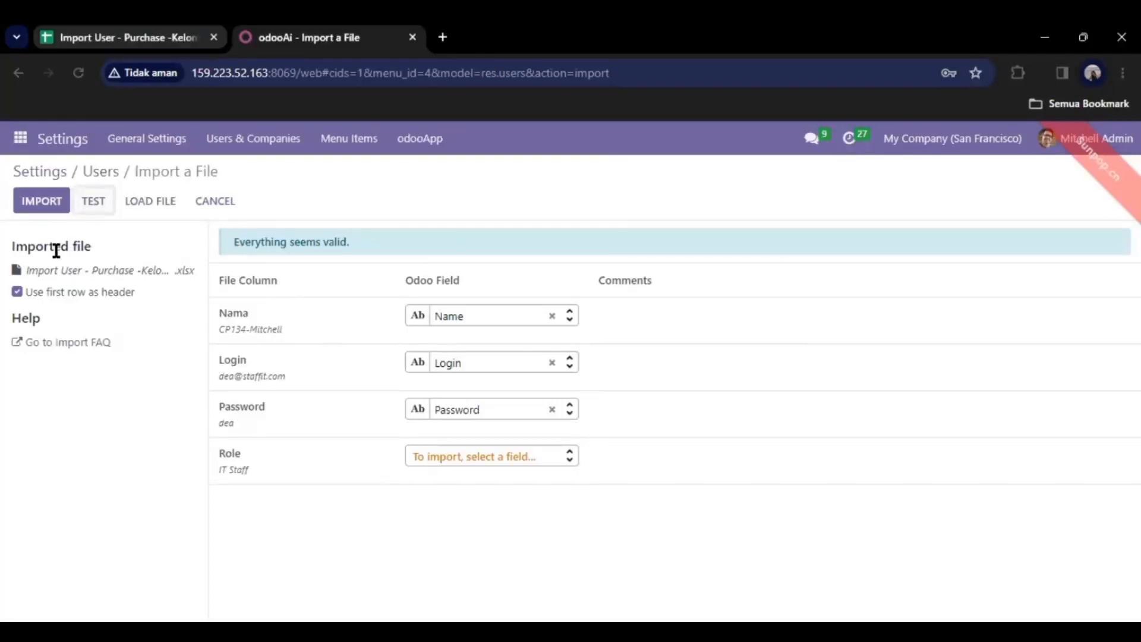
pyautogui.click(32, 202)
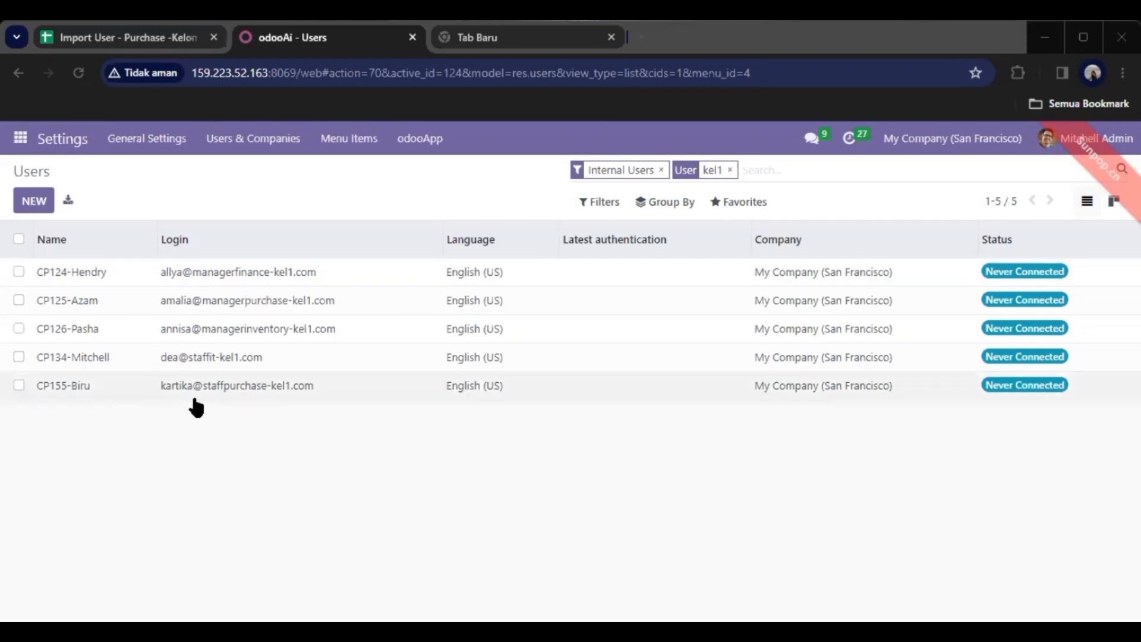
# Open the last imported Kel1 user and page back two records, reviewing their Access Rights.
pyautogui.click(160, 392)
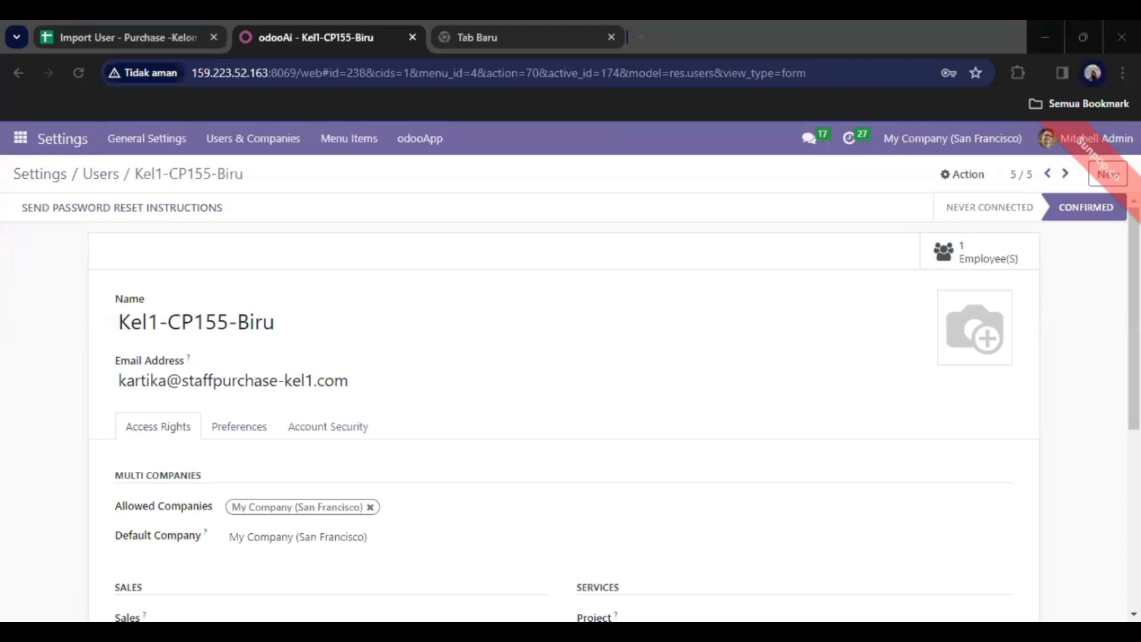
pyautogui.moveTo(1134, 319); pyautogui.dragTo(1134, 454)
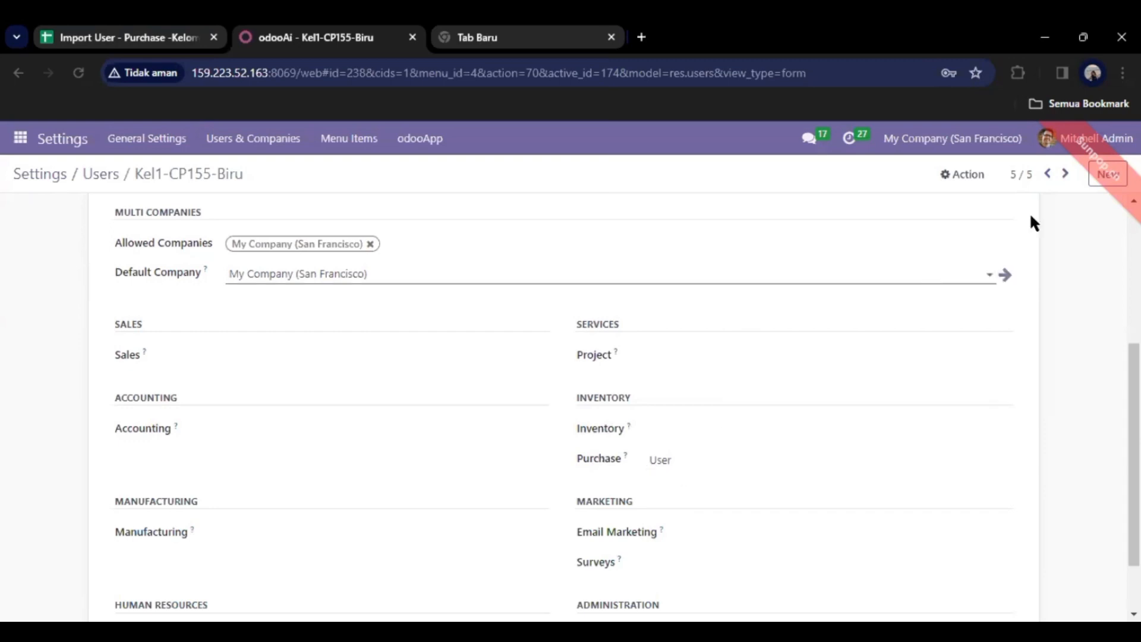
pyautogui.click(1047, 174)
pyautogui.scroll(3, 1036, 252)
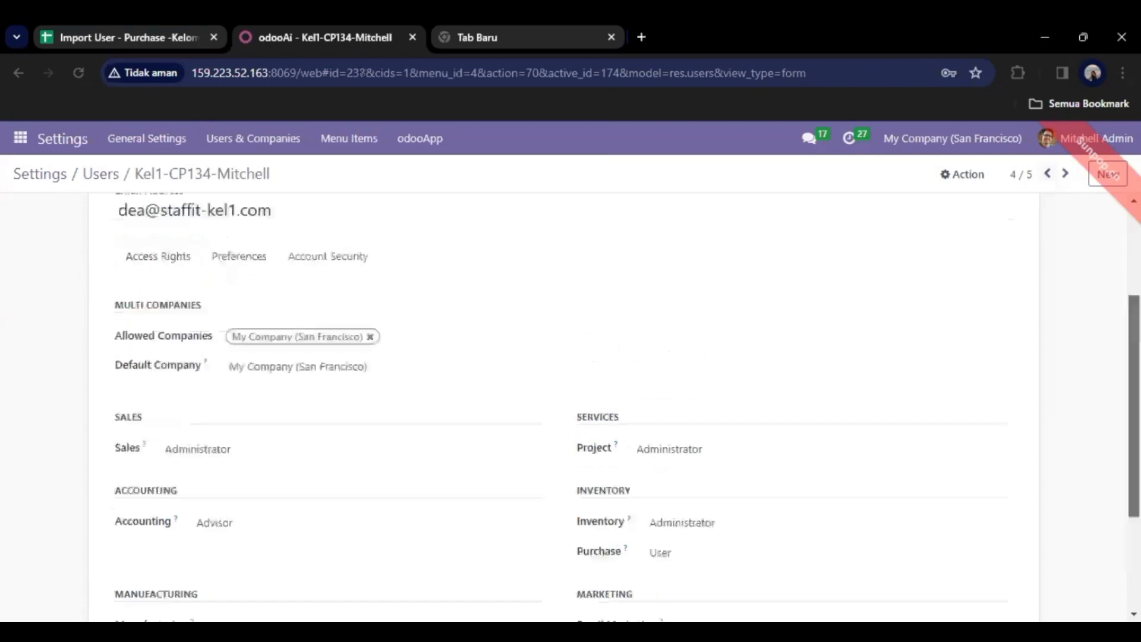
pyautogui.scroll(-1, 1036, 252)
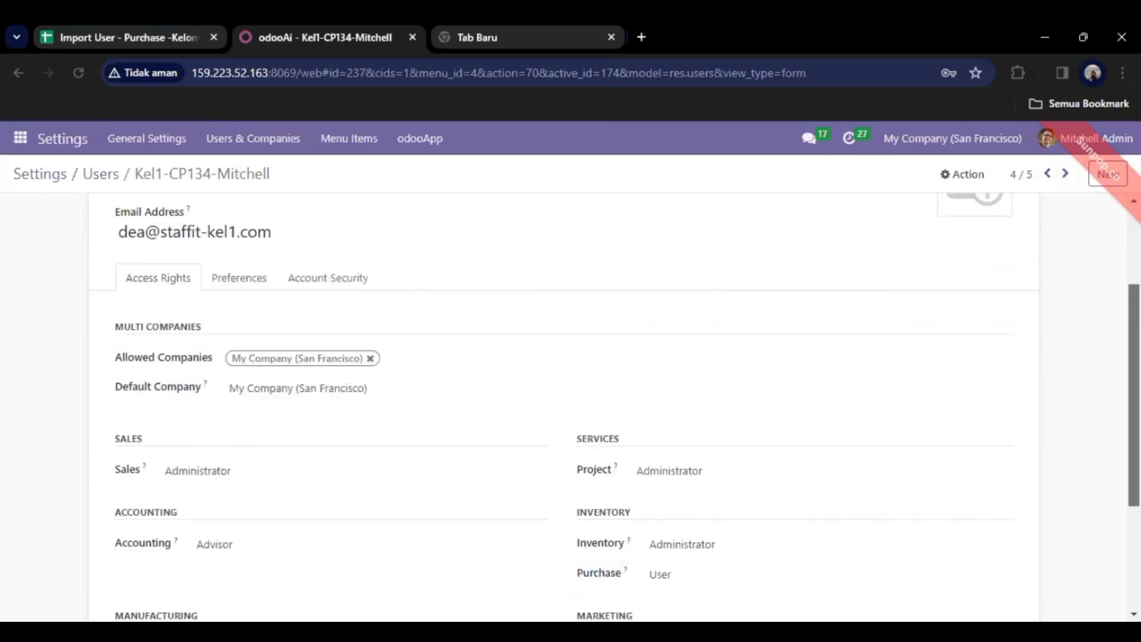
pyautogui.scroll(-1, 564, 410)
pyautogui.scroll(-1, 563, 410)
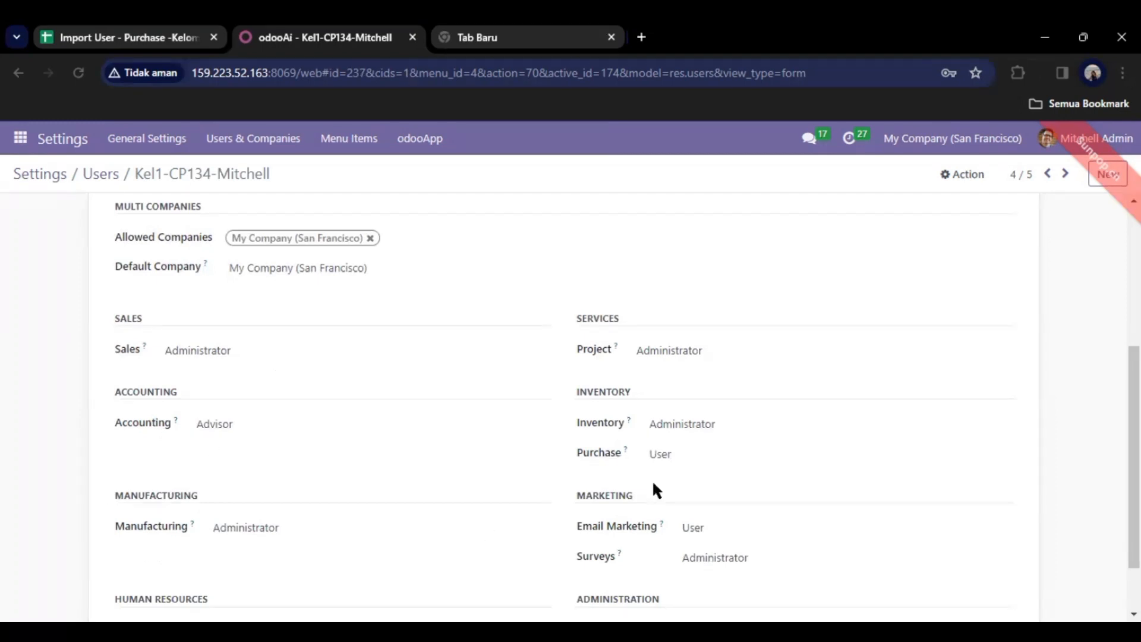
pyautogui.scroll(-1, 565, 410)
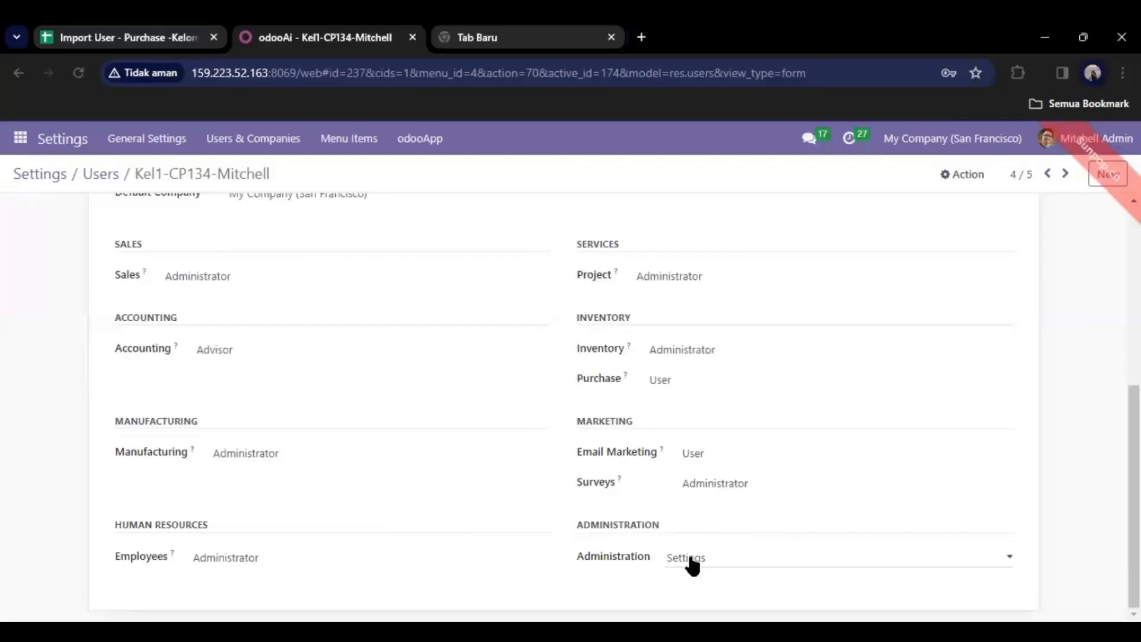
pyautogui.click(1048, 180)
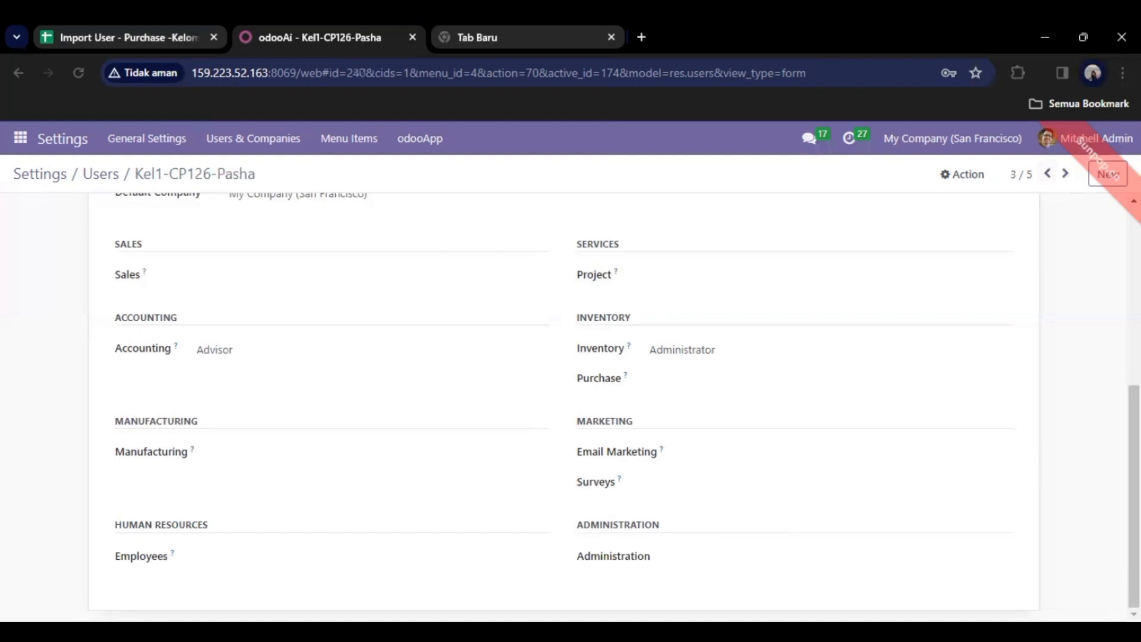
# Review the current user's Access Rights, then step back to the previous user record.
pyautogui.scroll(2, 565, 405)
pyautogui.scroll(4, 565, 404)
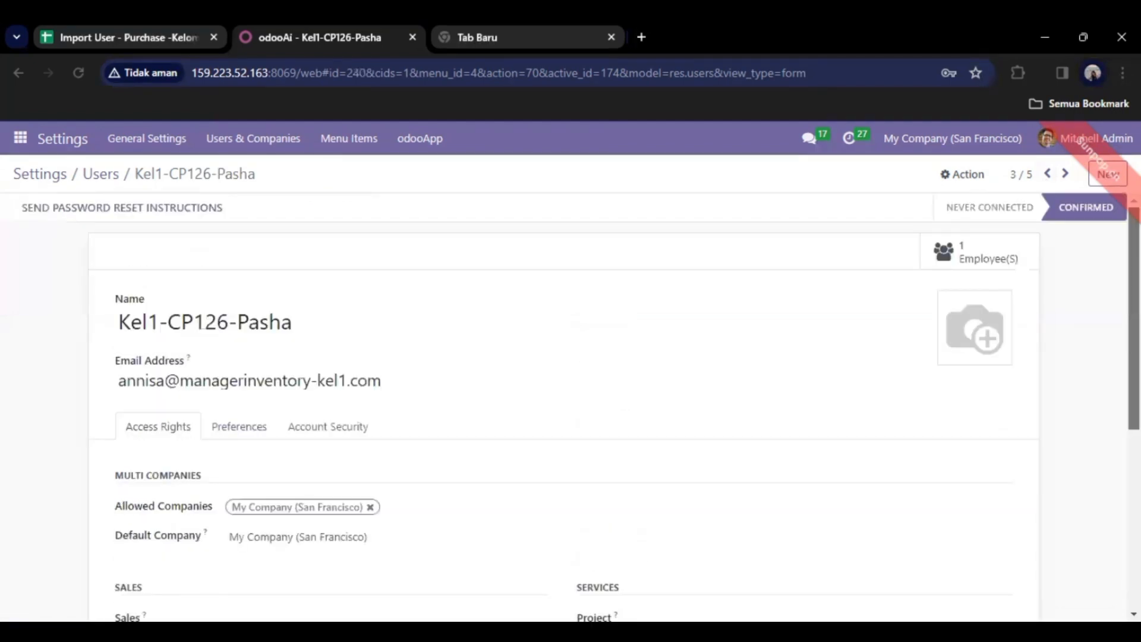
pyautogui.scroll(-1, 564, 404)
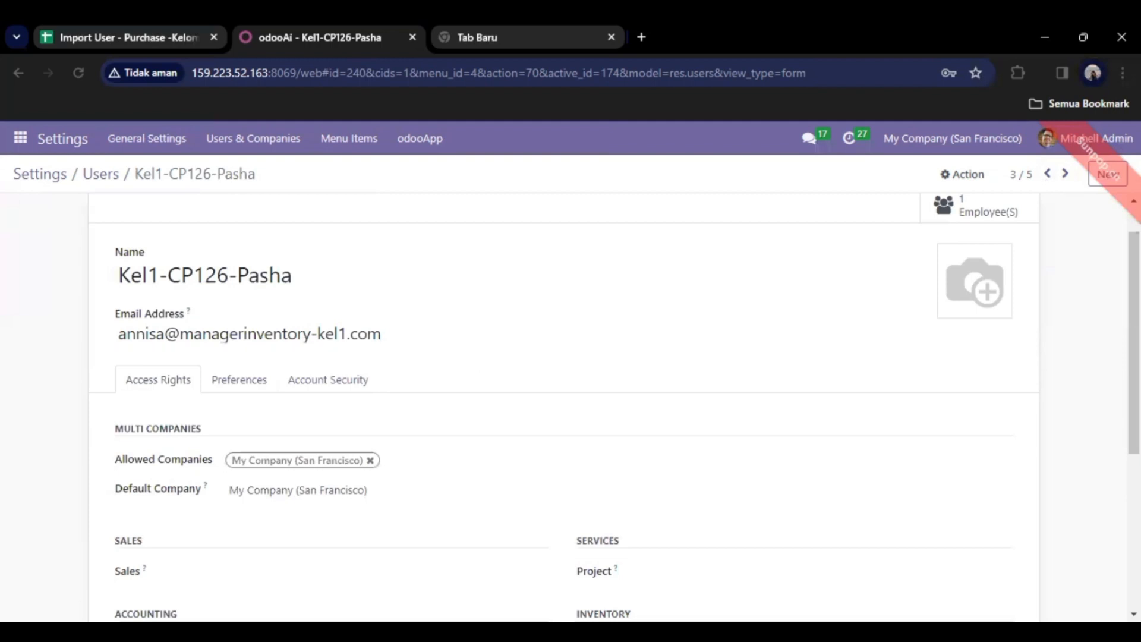
pyautogui.scroll(-4, 565, 404)
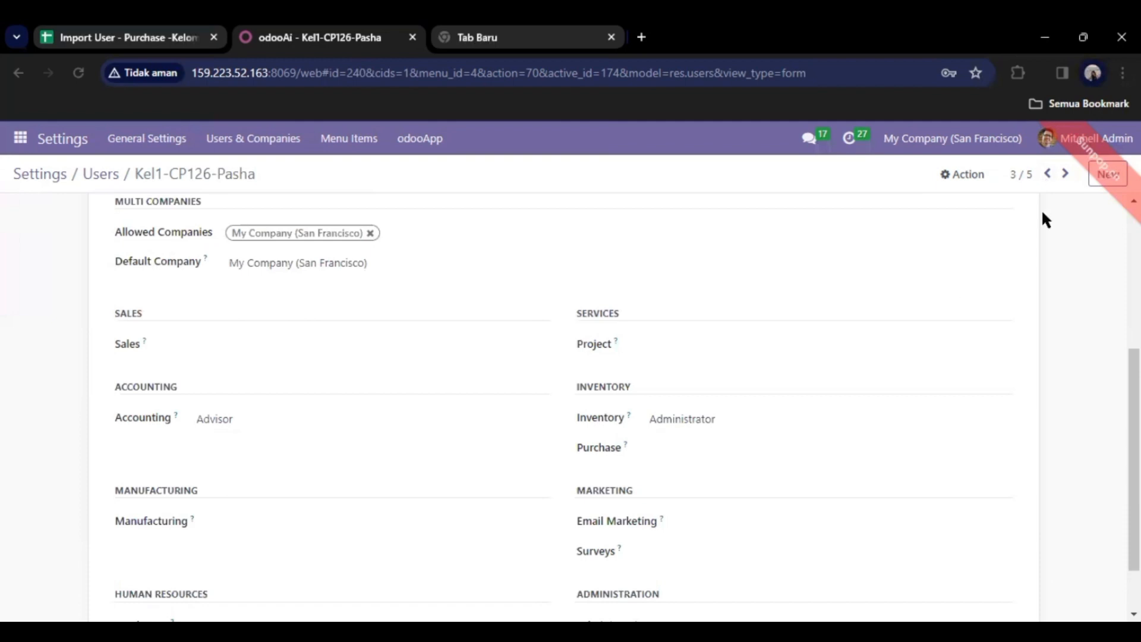
pyautogui.click(1047, 175)
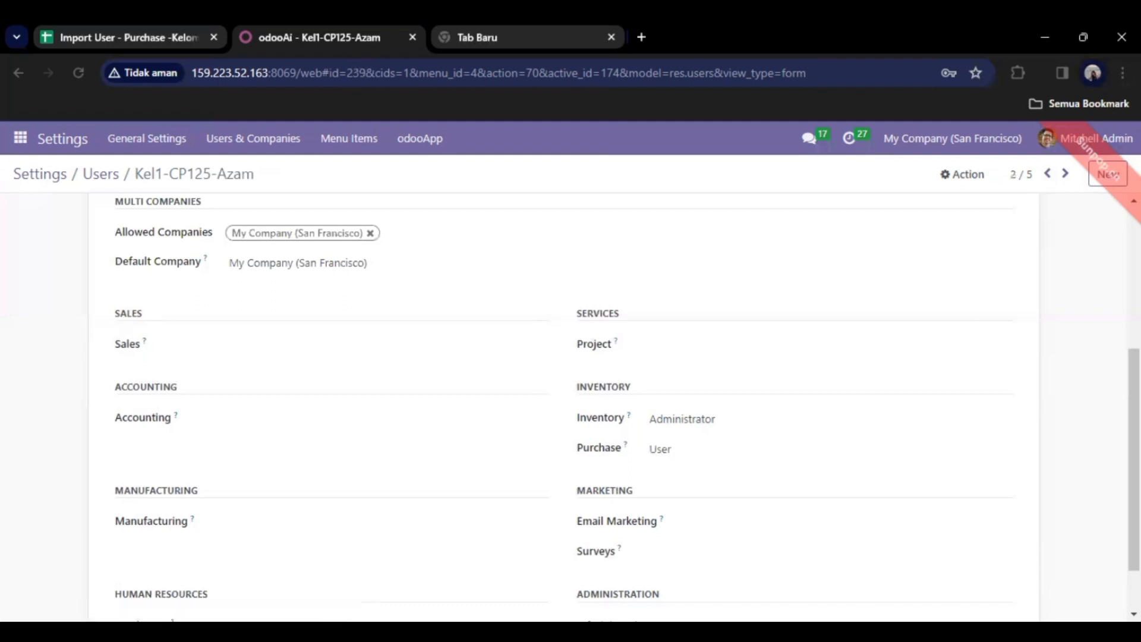
pyautogui.scroll(3, 565, 405)
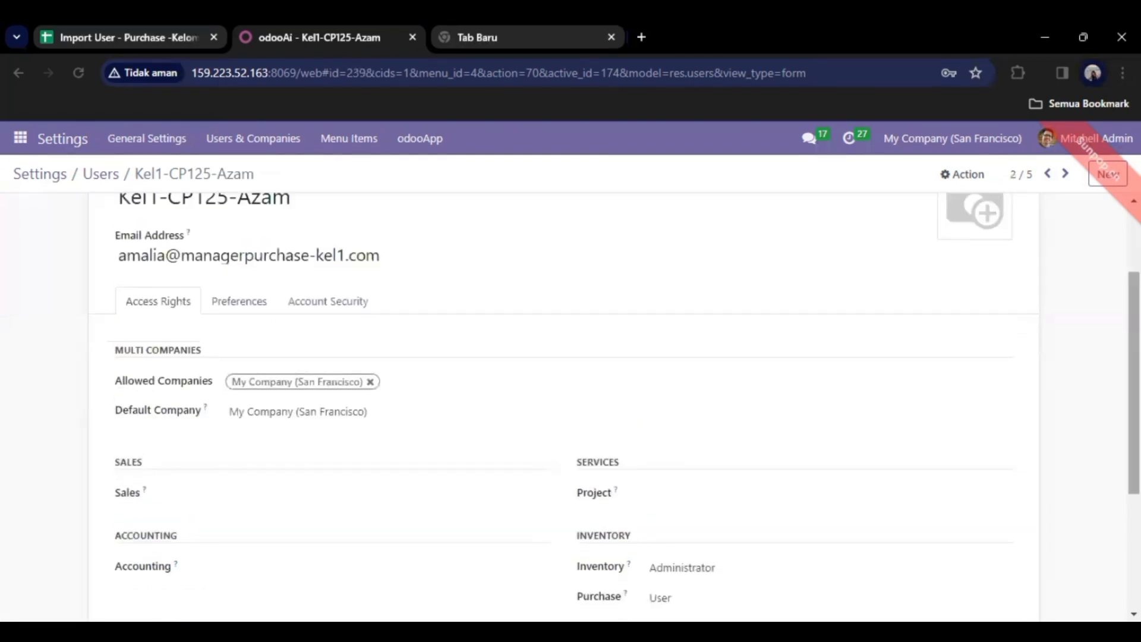
pyautogui.moveTo(1134, 382); pyautogui.dragTo(1135, 455)
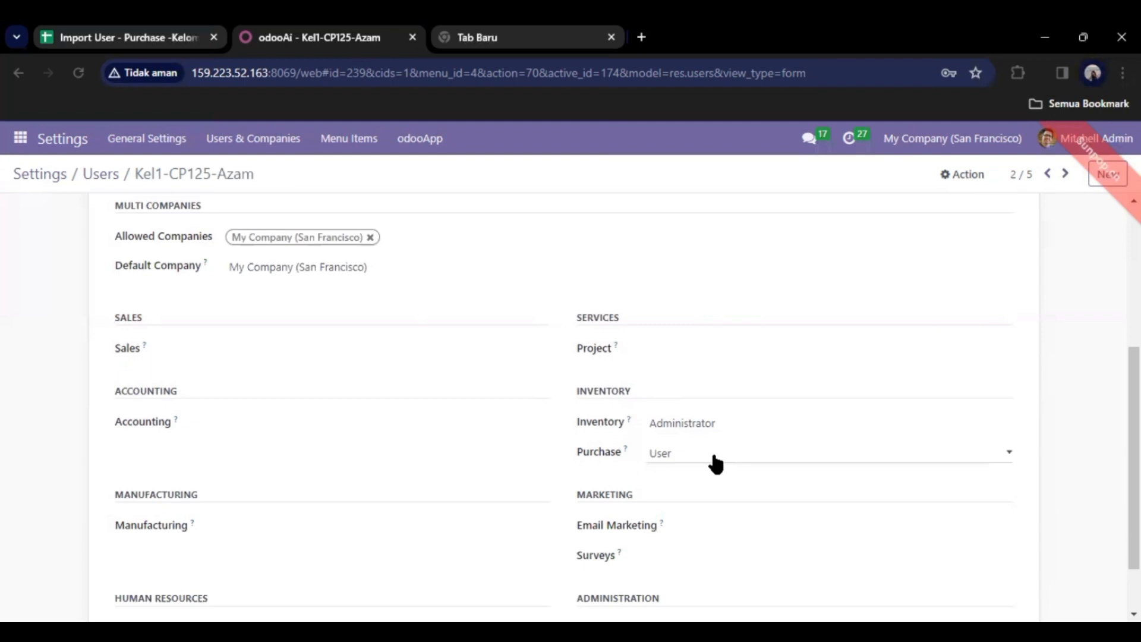
# Step back one more user and check its rights, with Purchase set to Administrator.
pyautogui.click(1050, 176)
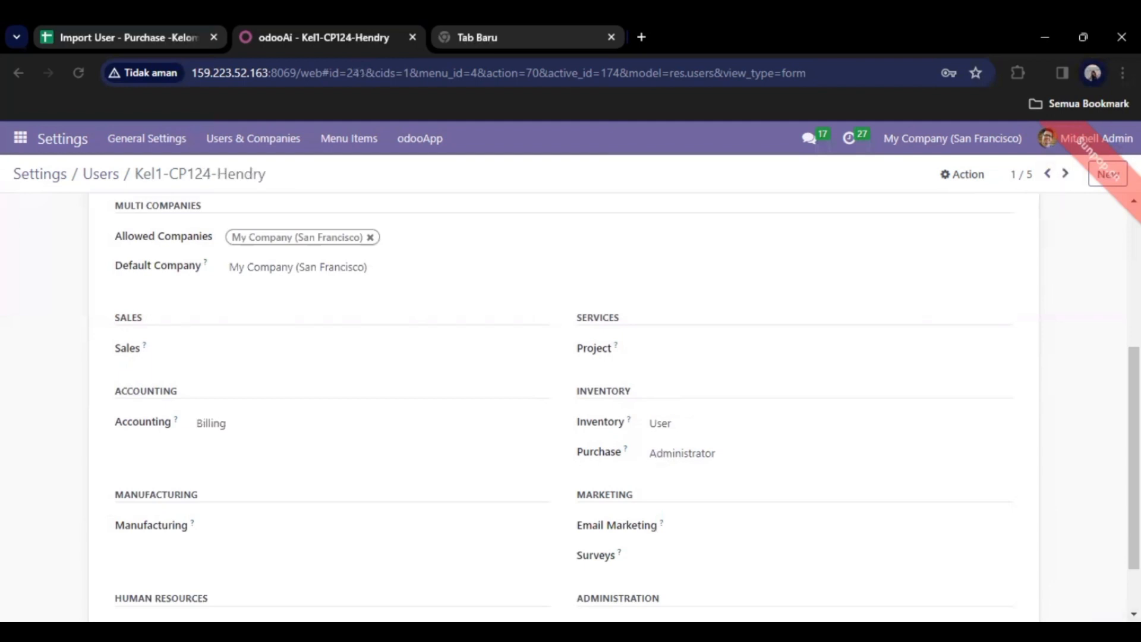
pyautogui.scroll(3, 1134, 362)
pyautogui.scroll(1, 538, 333)
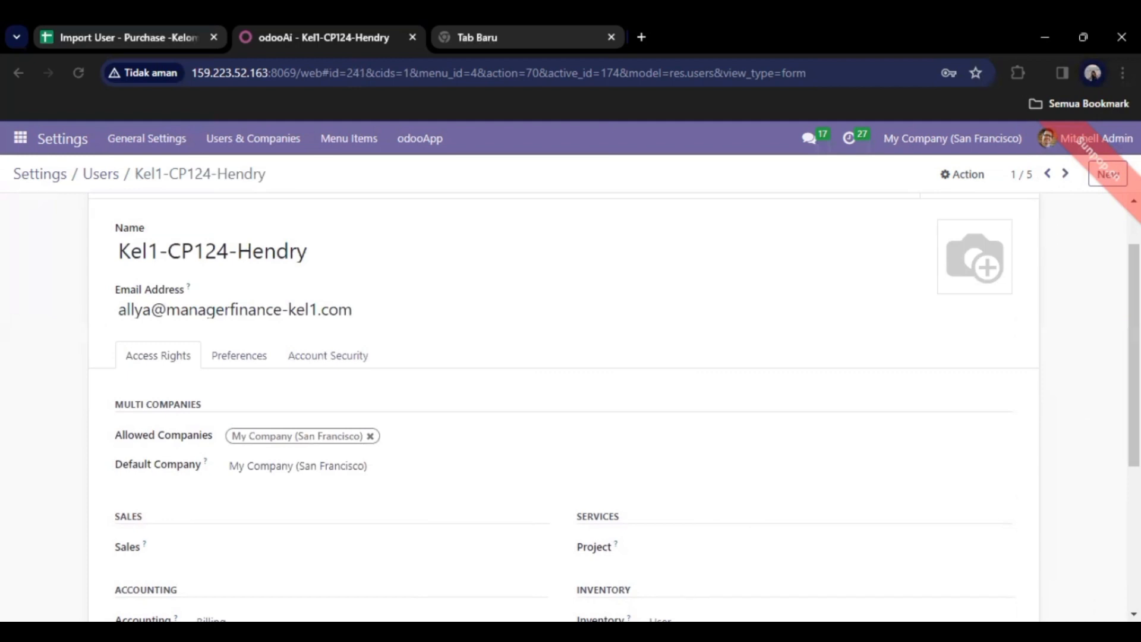
pyautogui.scroll(-2, 564, 404)
pyautogui.scroll(-1, 563, 410)
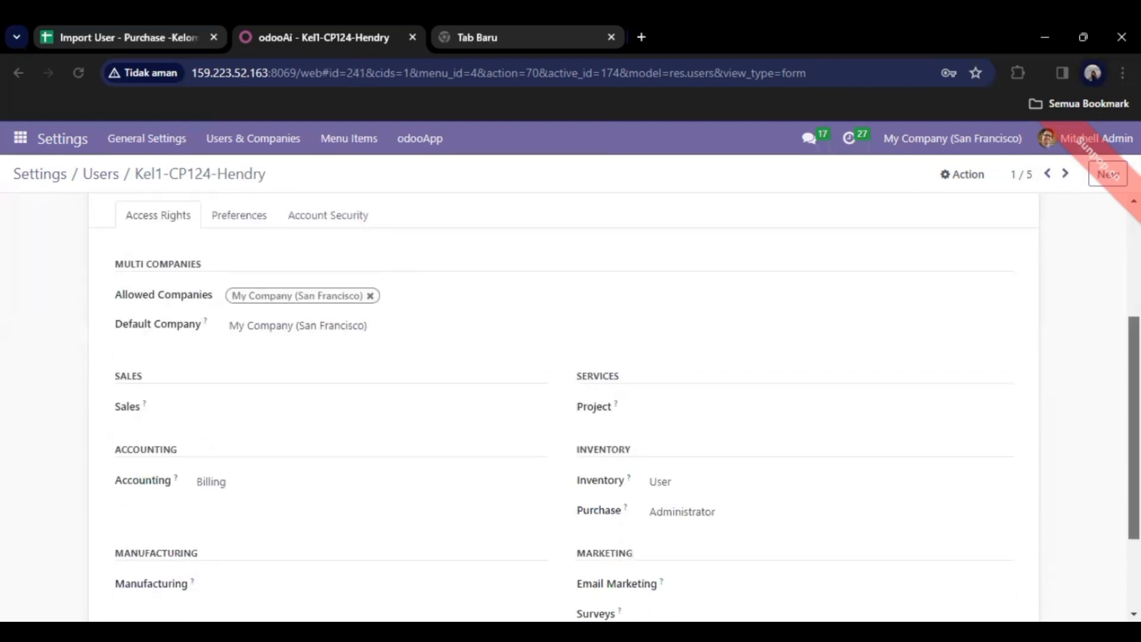
pyautogui.scroll(-1, 963, 410)
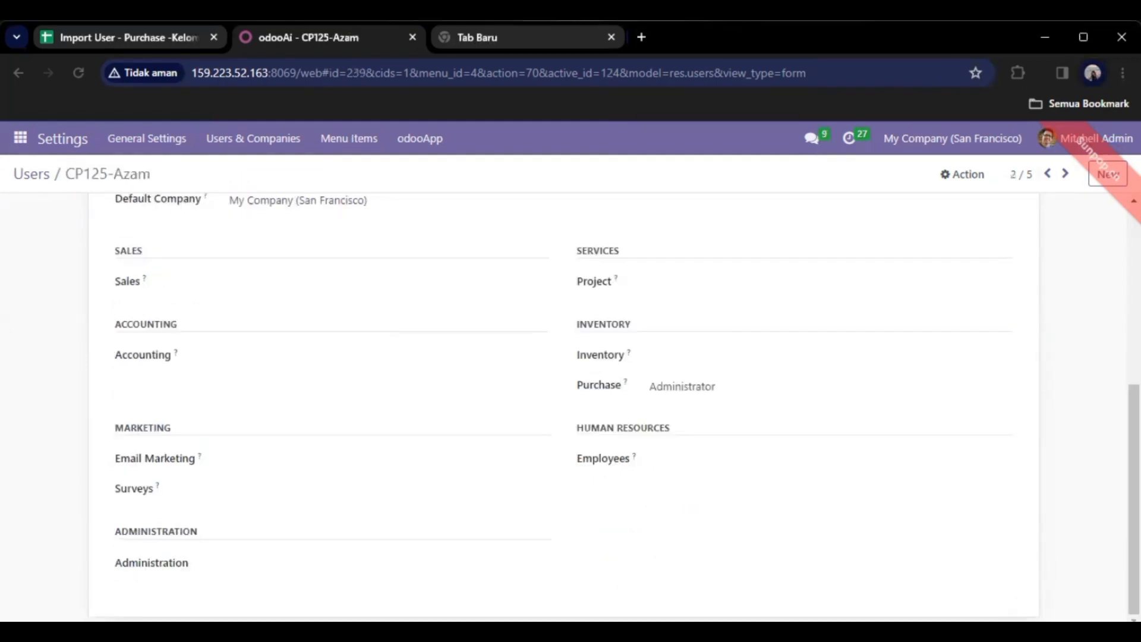
# Scroll through the current user's form to review its Access Rights settings.
pyautogui.scroll(1, 616, 407)
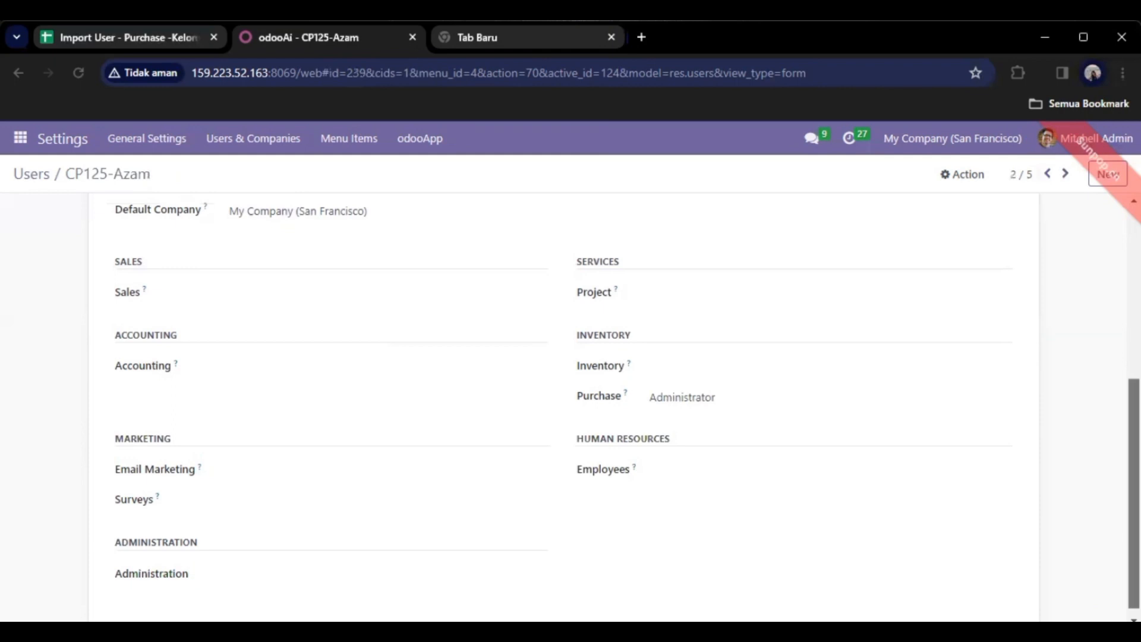
pyautogui.scroll(3, 563, 407)
pyautogui.scroll(1, 563, 406)
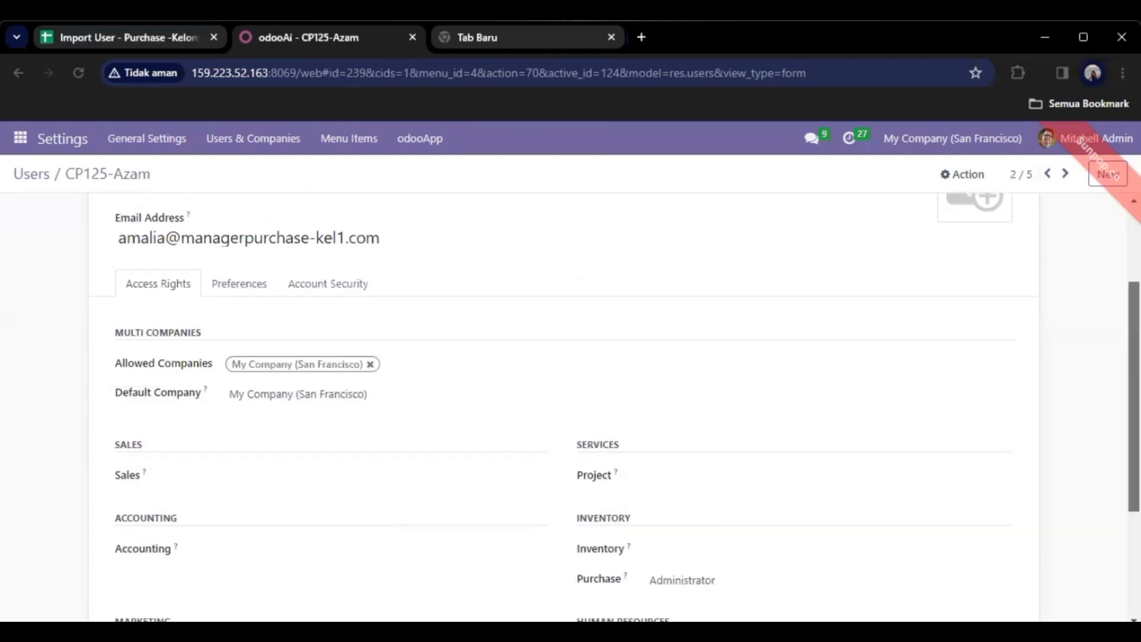
pyautogui.scroll(1, 563, 407)
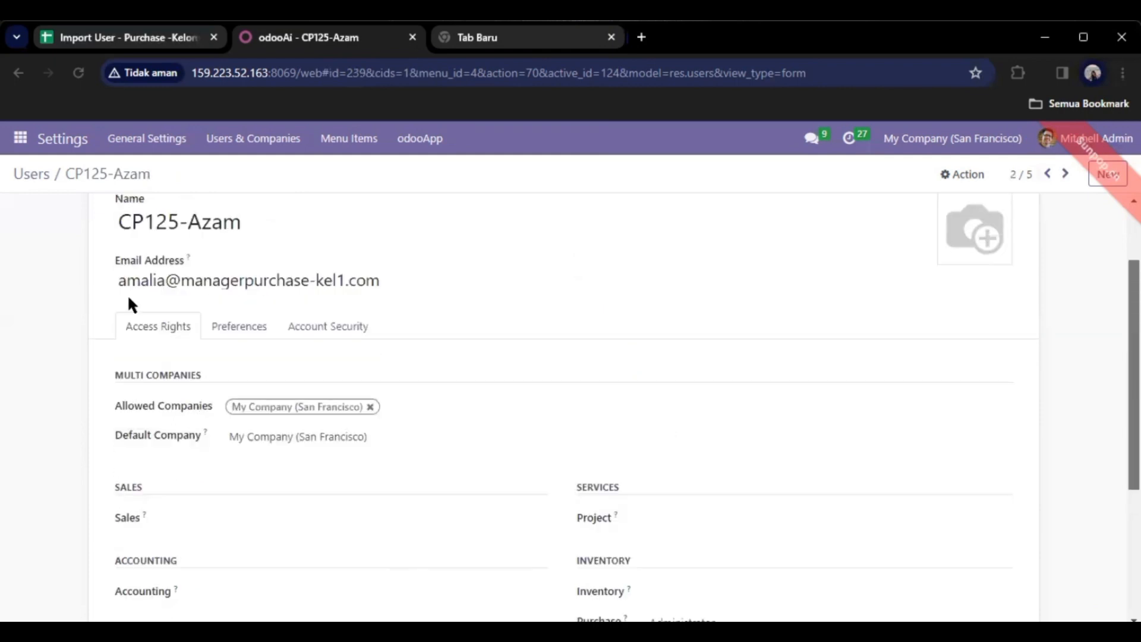
pyautogui.click(217, 288)
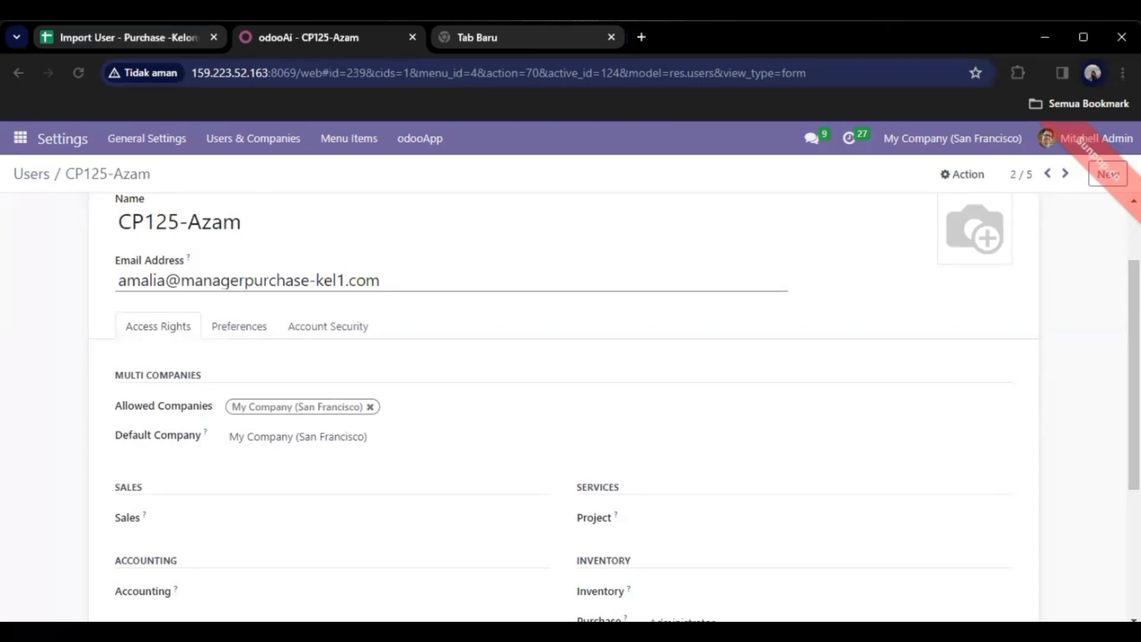
pyautogui.scroll(-1, 564, 406)
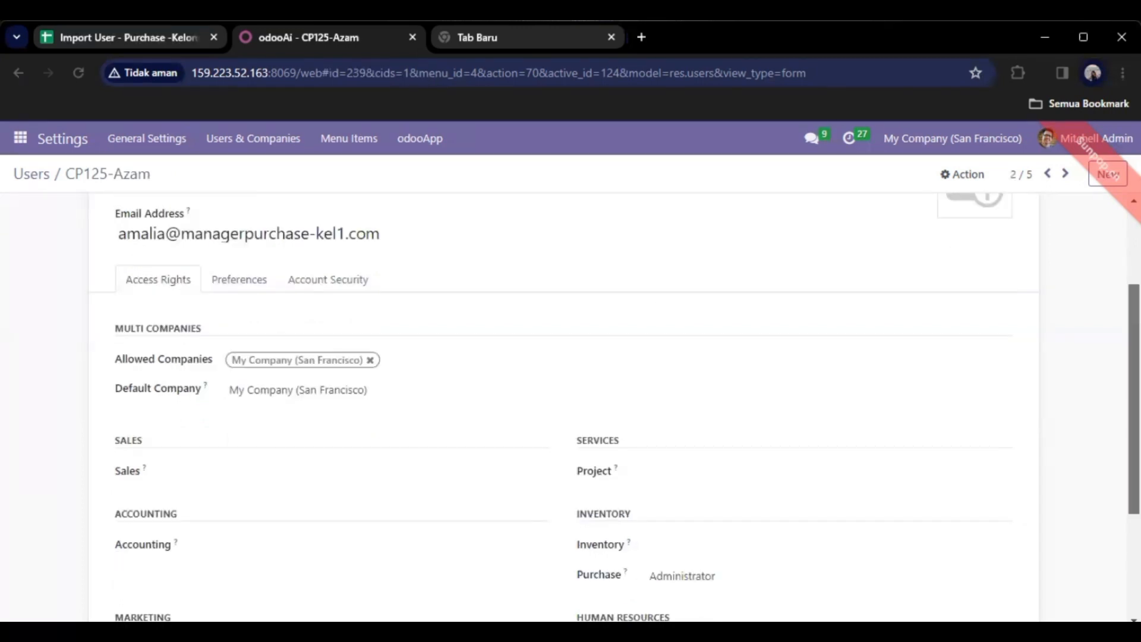
pyautogui.scroll(-1, 615, 407)
pyautogui.scroll(-1, 705, 414)
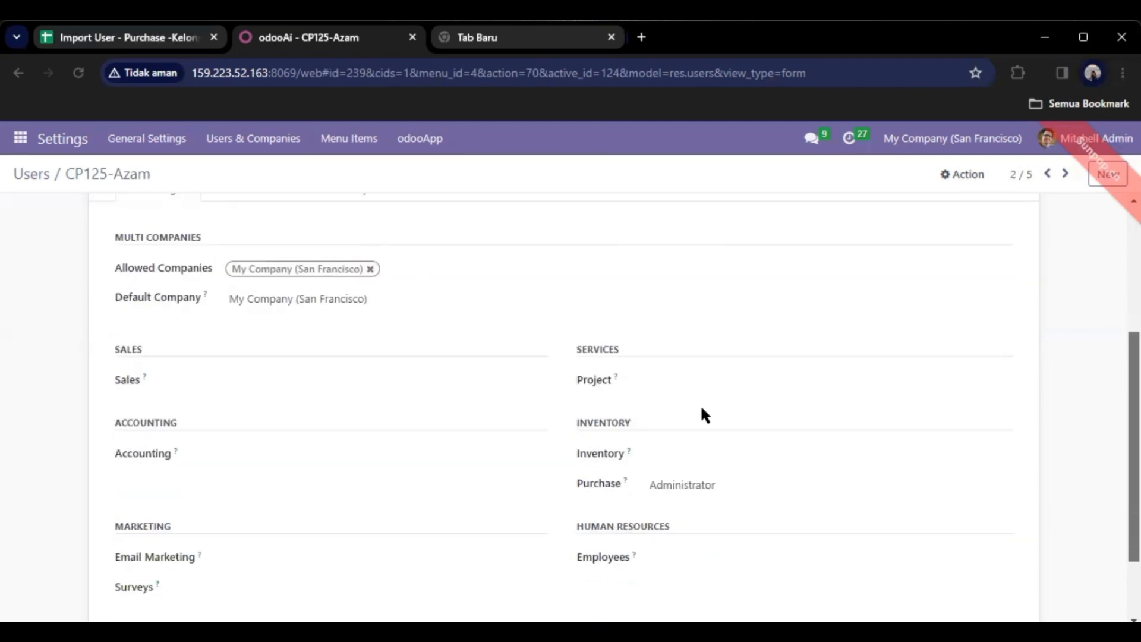
pyautogui.scroll(-1, 597, 457)
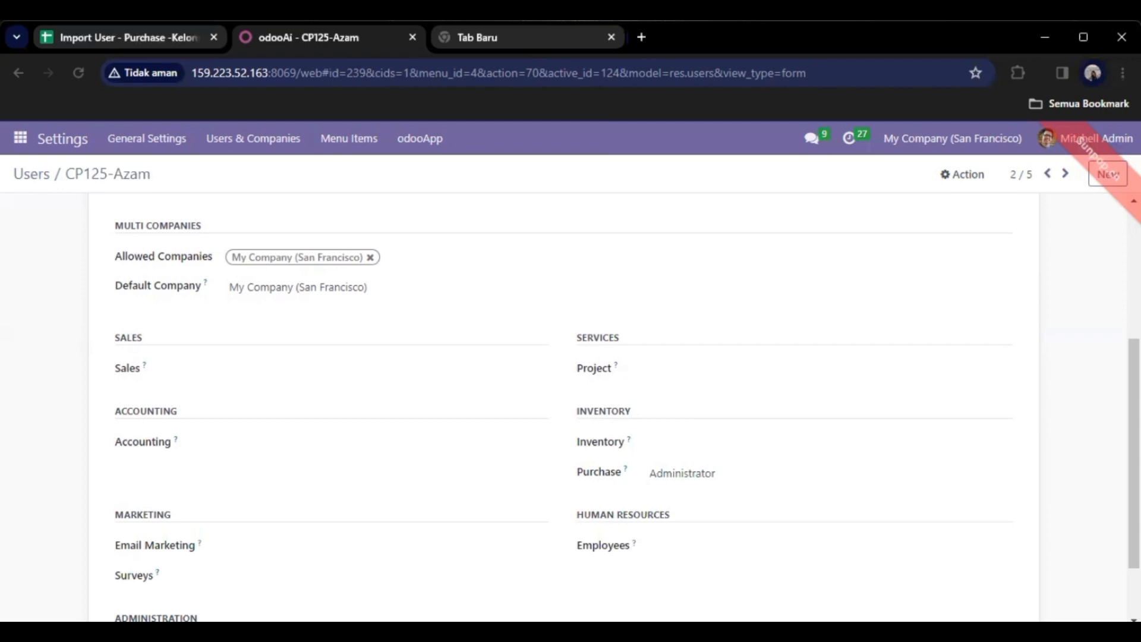
pyautogui.scroll(4, 1046, 177)
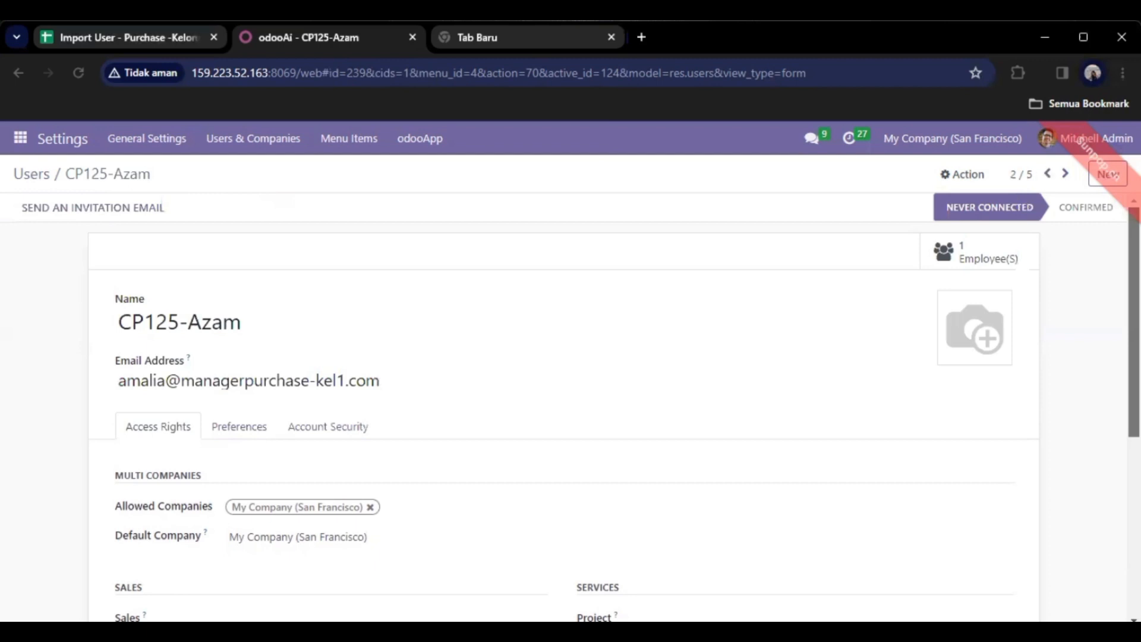
# Move to user record 1/5 and review its Access Rights.
pyautogui.click(1048, 174)
pyautogui.scroll(-1, 565, 405)
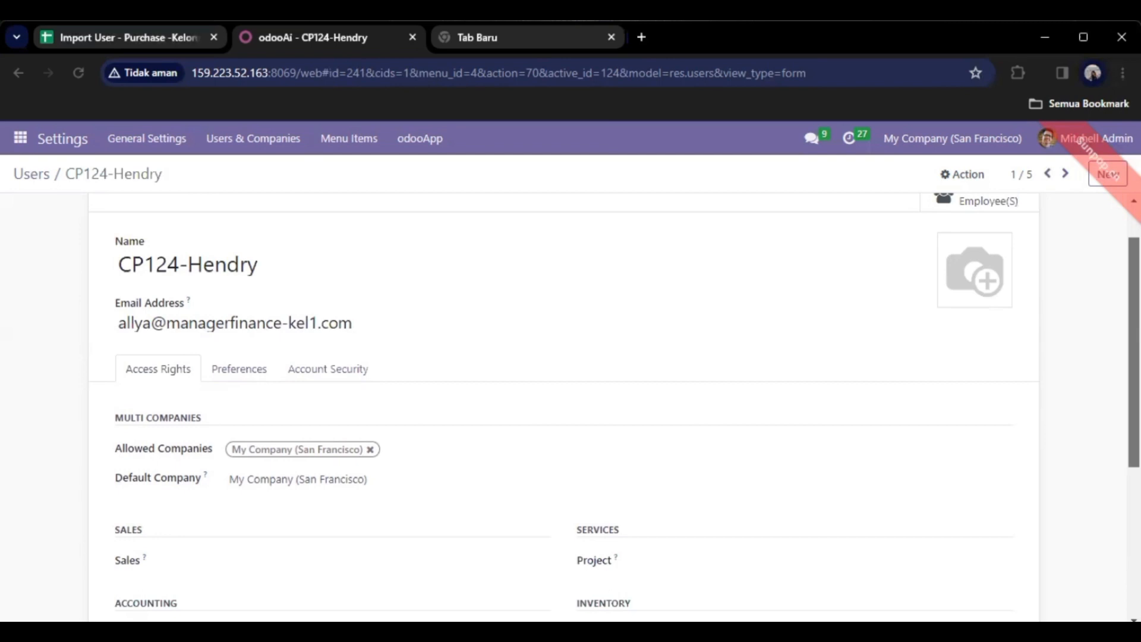
pyautogui.scroll(-3, 565, 404)
pyautogui.scroll(-1, 193, 412)
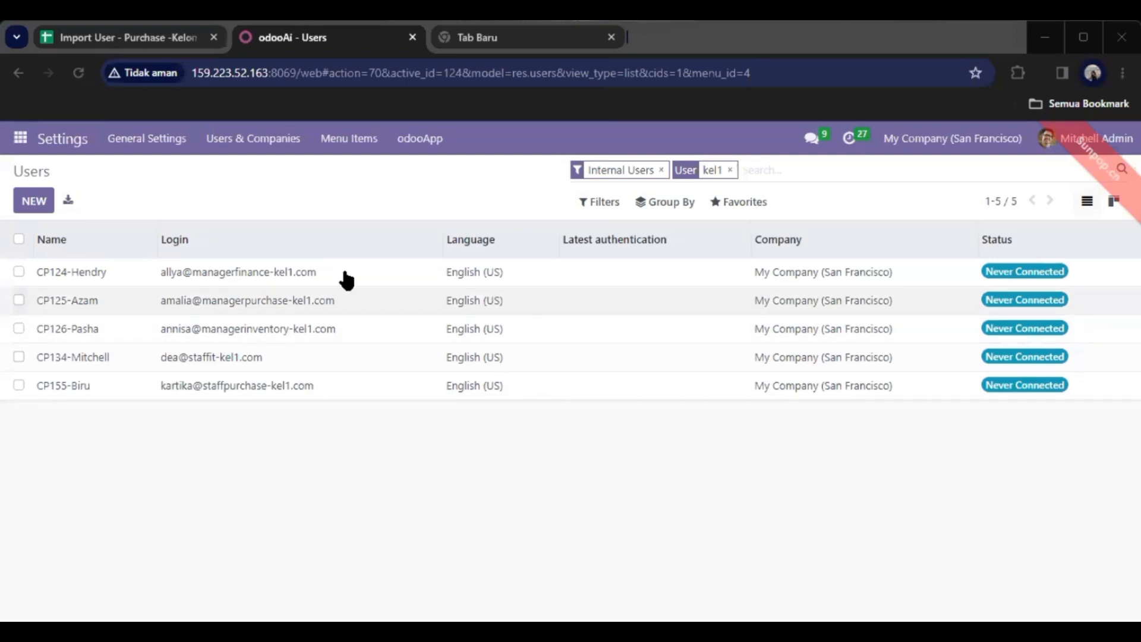
# Open the Odoo apps menu from the kel1 Users list.
pyautogui.click(29, 143)
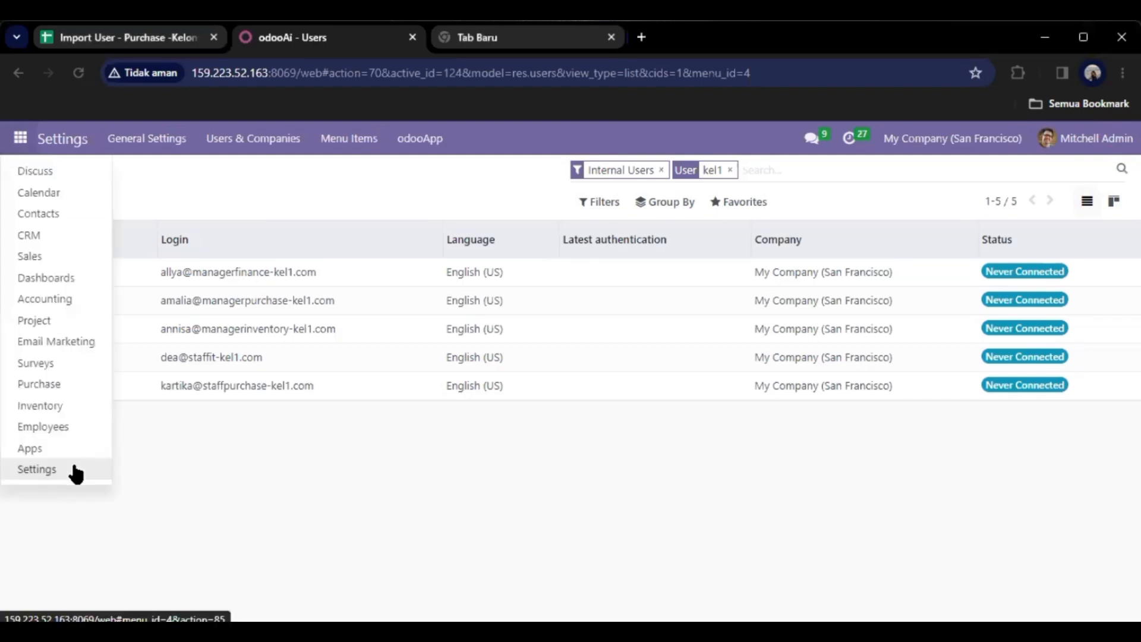
# In Settings, search 'amoun', set the approval Minimum Amount to 1,000.00, and save.
pyautogui.click(74, 468)
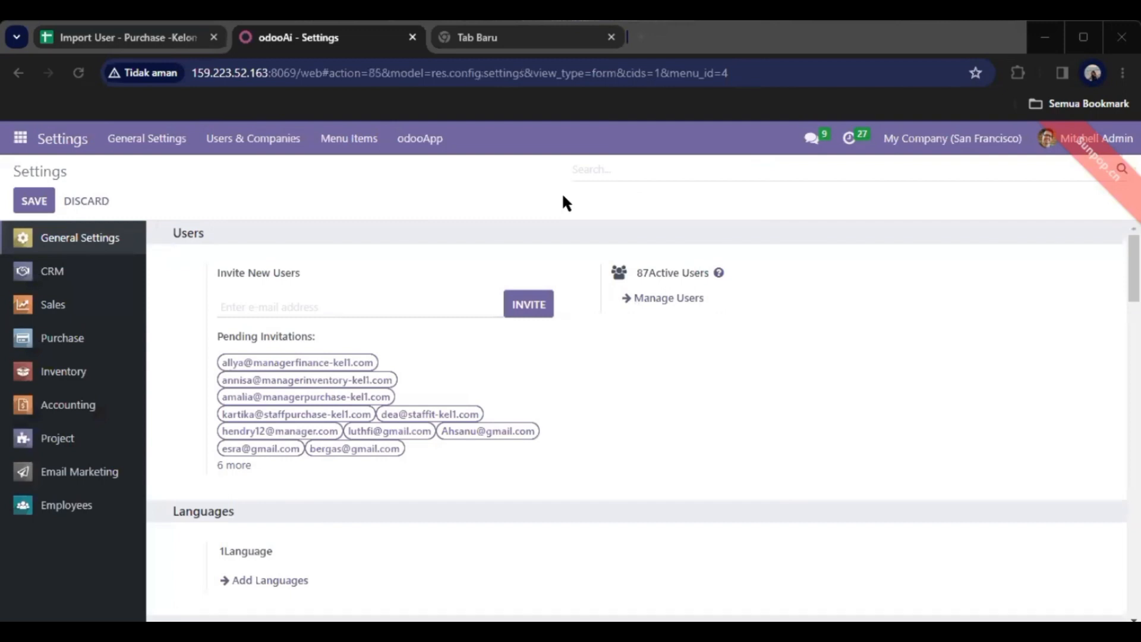
pyautogui.click(615, 170)
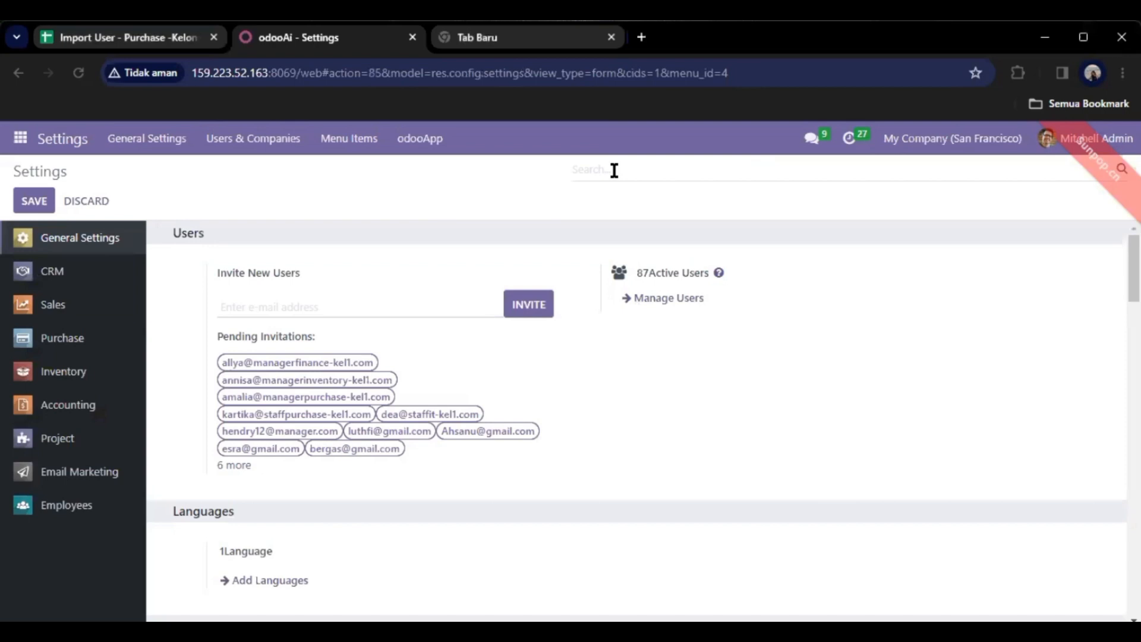
pyautogui.write('amoun')
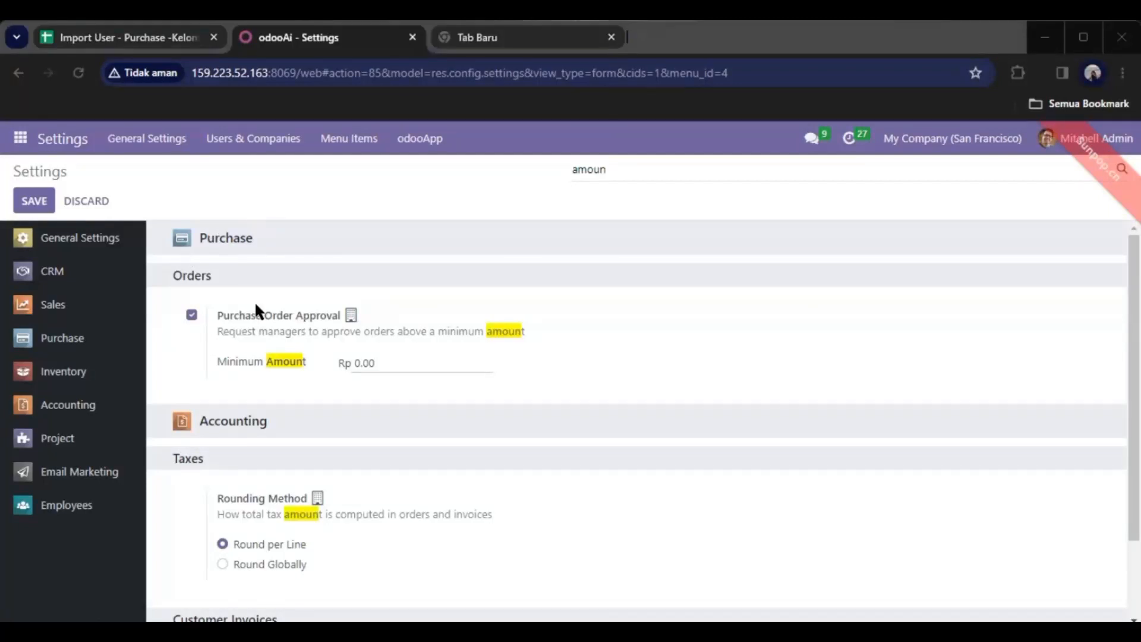
pyautogui.moveTo(182, 276); pyautogui.dragTo(173, 314)
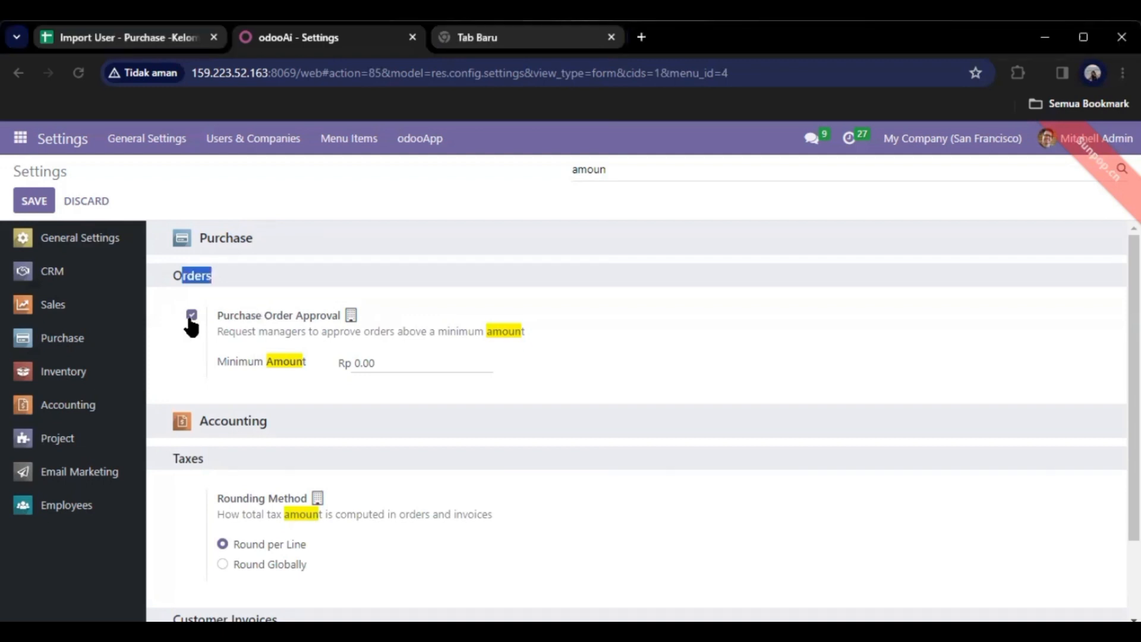
pyautogui.click(357, 361)
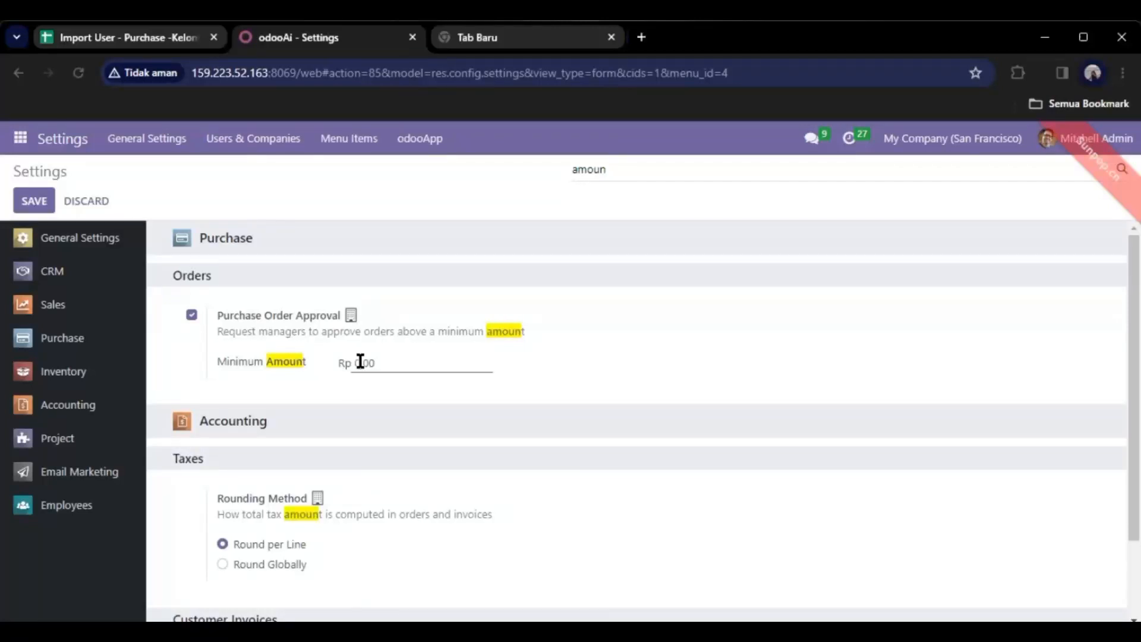
pyautogui.press('BackSpace')
pyautogui.write('1')
pyautogui.press('Right')
pyautogui.press('BackSpace')
pyautogui.write('0')
pyautogui.click(598, 361)
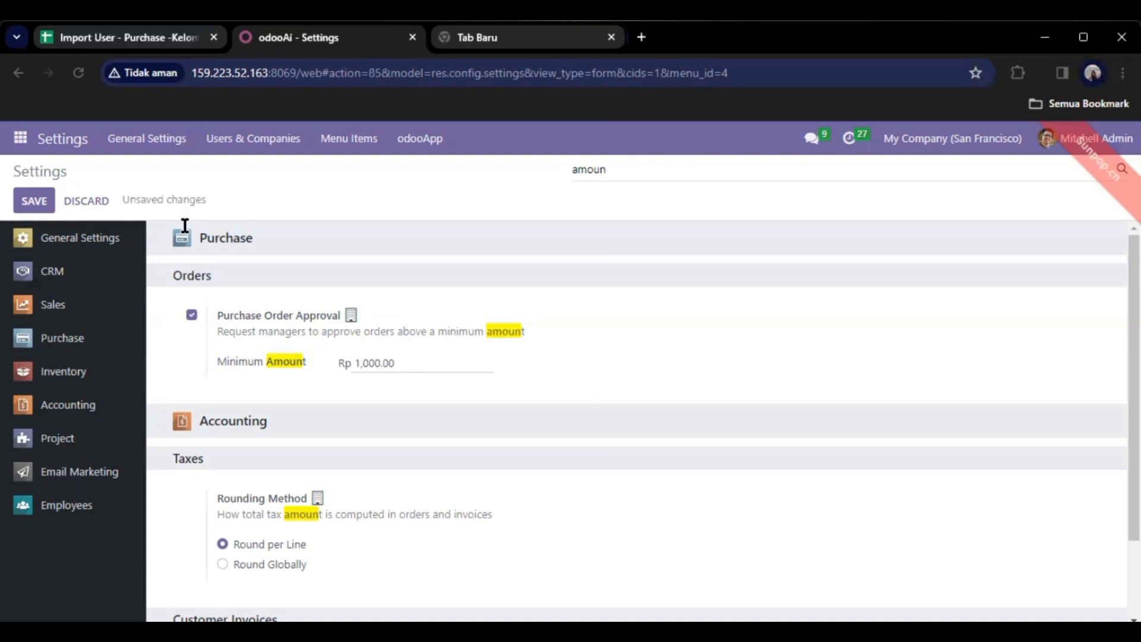
pyautogui.click(27, 206)
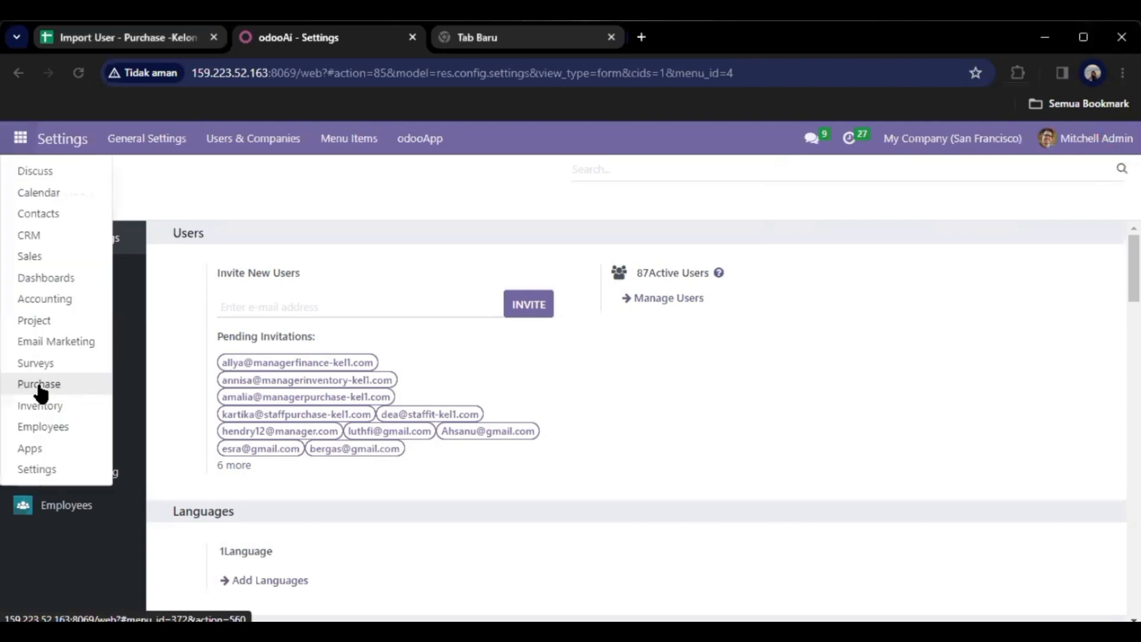
# Open Purchase > Orders > Vendors to list the five vendors.
pyautogui.click(85, 393)
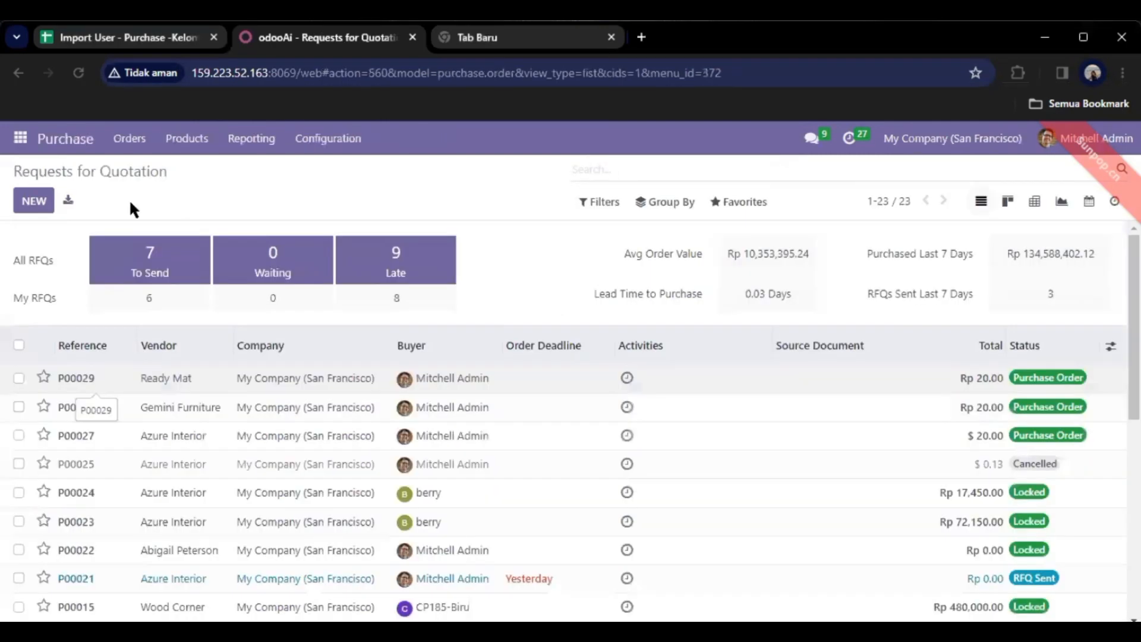
pyautogui.click(132, 146)
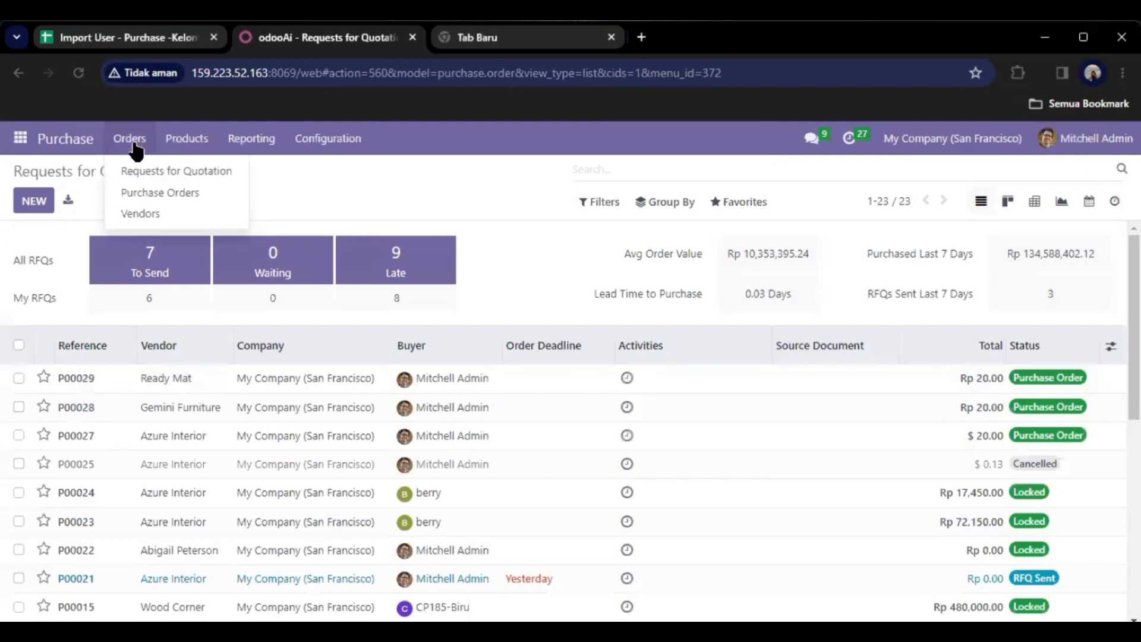
pyautogui.click(142, 216)
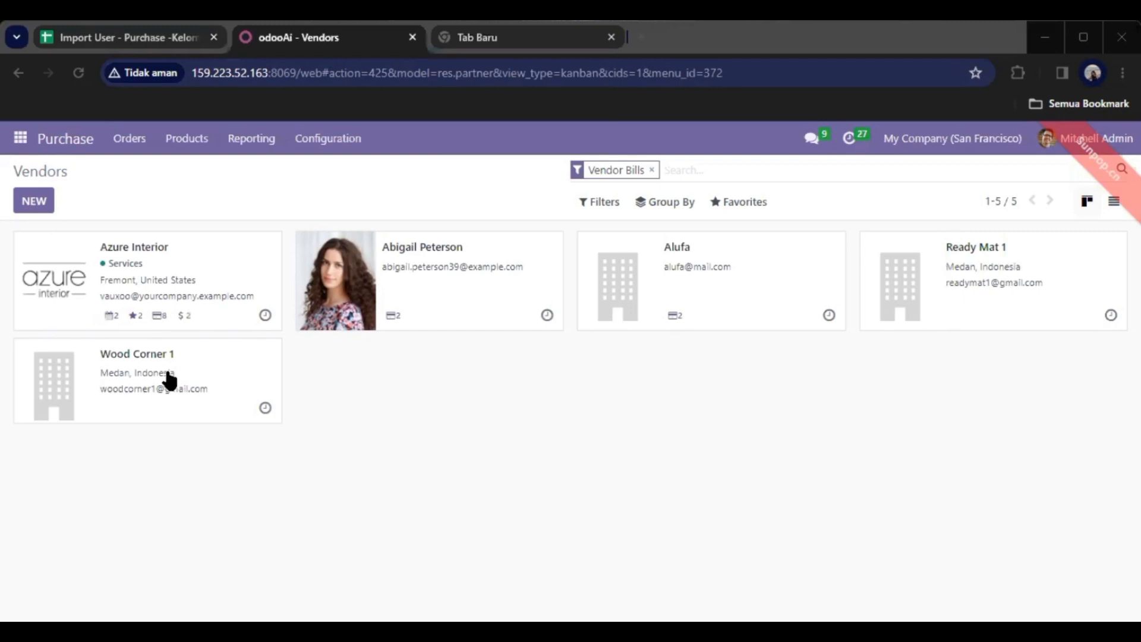
# Untick ID PKP on vendor Ready Mat 1 and save the record.
pyautogui.click(973, 254)
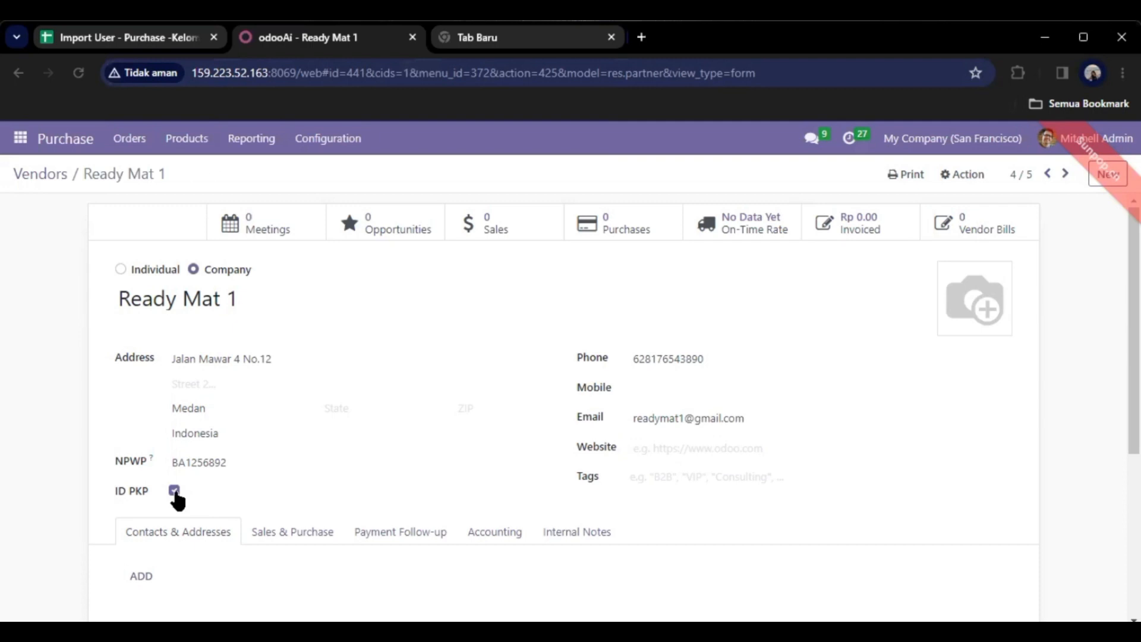
pyautogui.click(174, 491)
pyautogui.click(183, 175)
# Untick ID PKP on vendor Wood Corner 1 and save it.
pyautogui.click(60, 174)
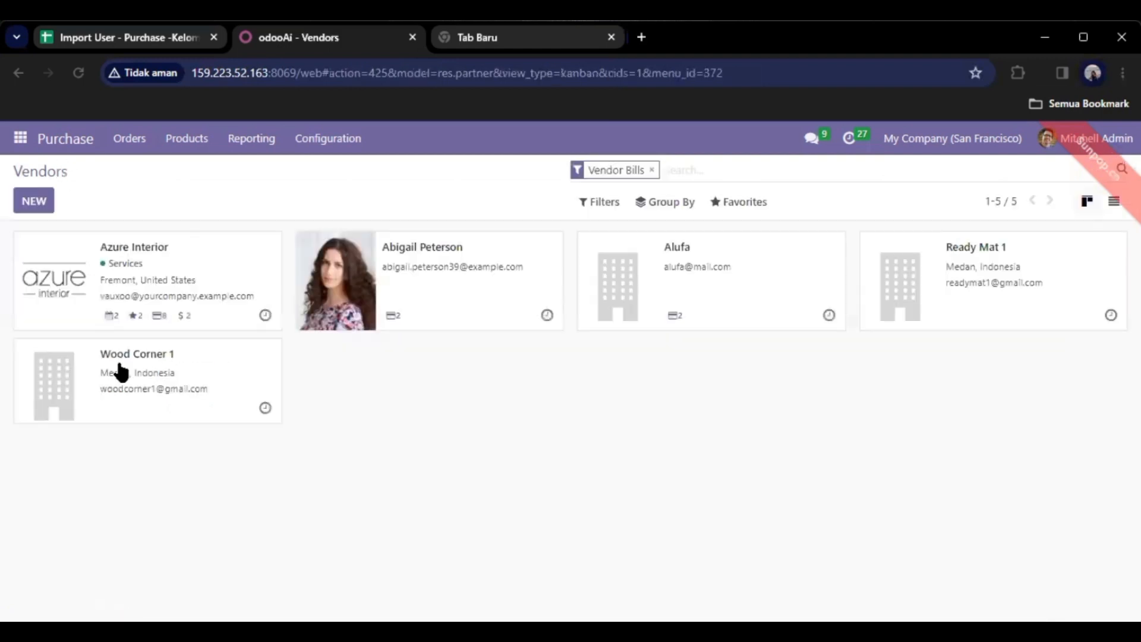
pyautogui.click(136, 366)
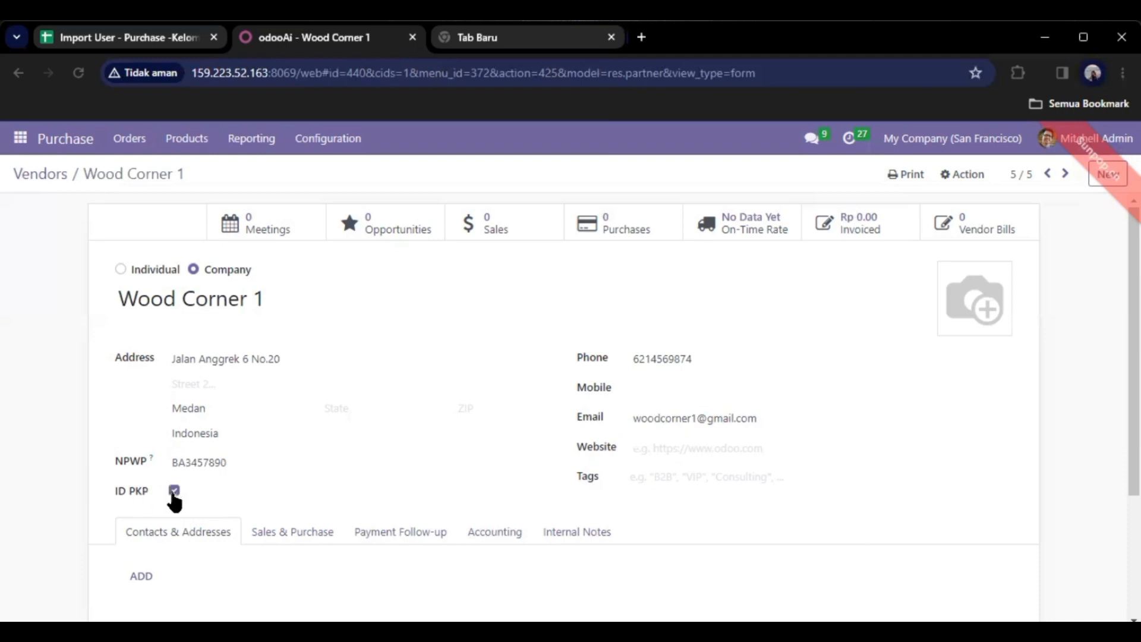
pyautogui.click(174, 491)
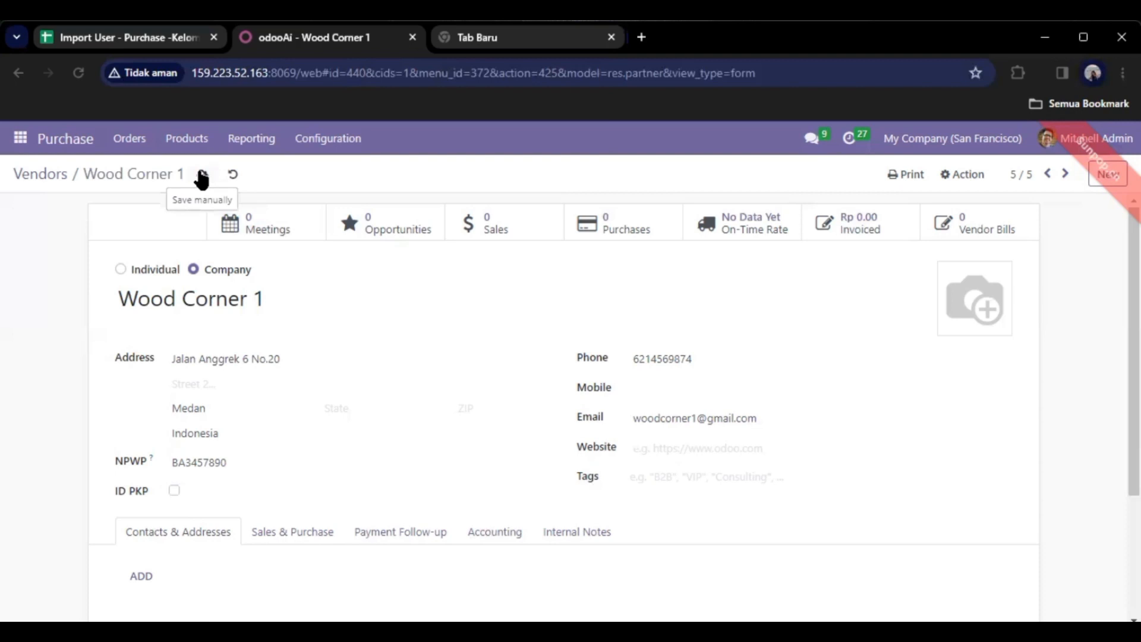
pyautogui.click(203, 177)
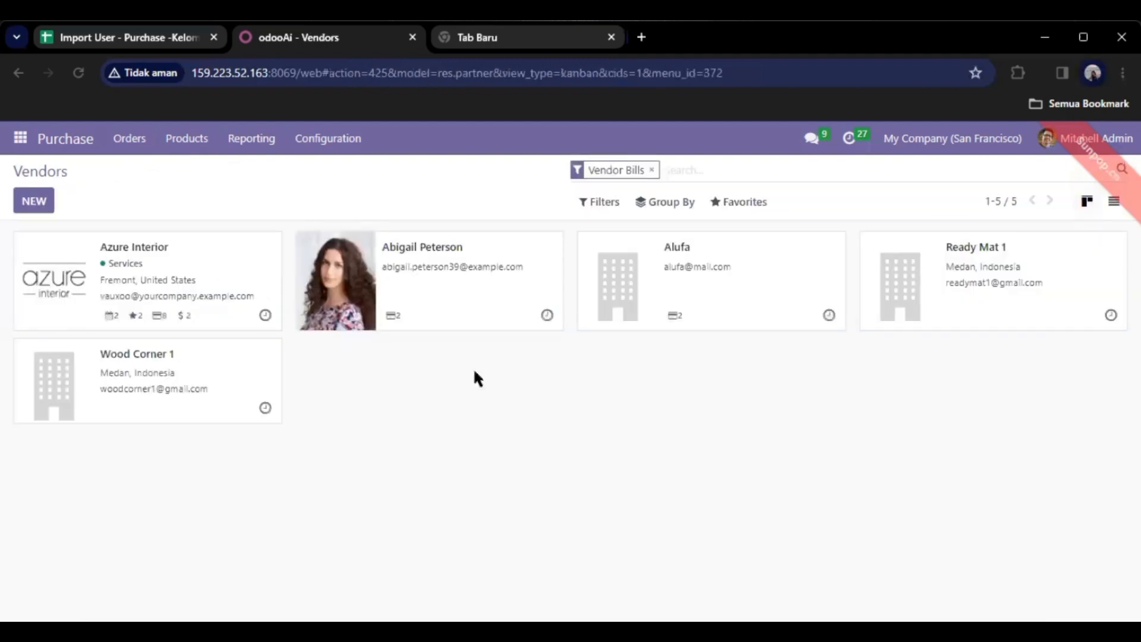
pyautogui.click(20, 149)
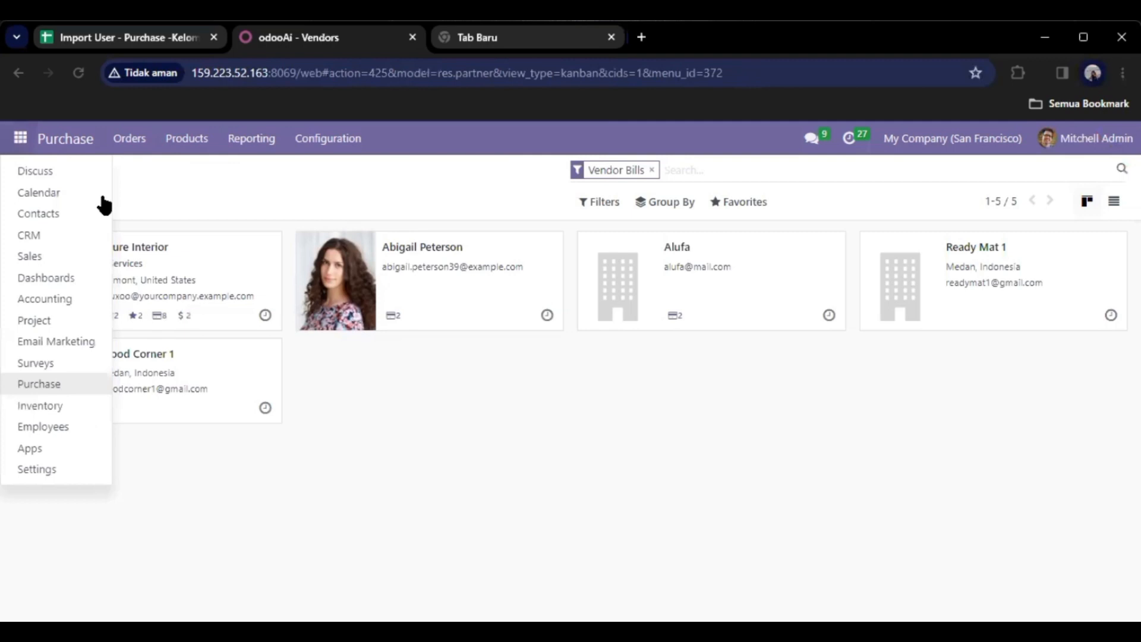
# In Discuss, add a new channel called Kelompok 1-Purchase.
pyautogui.click(73, 171)
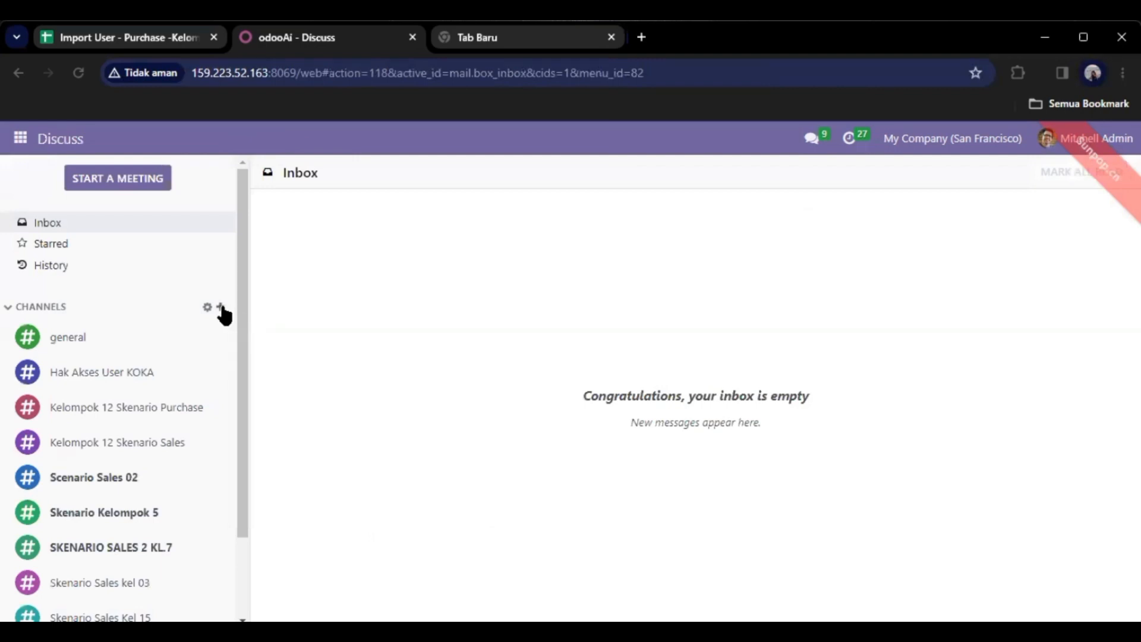
pyautogui.click(221, 307)
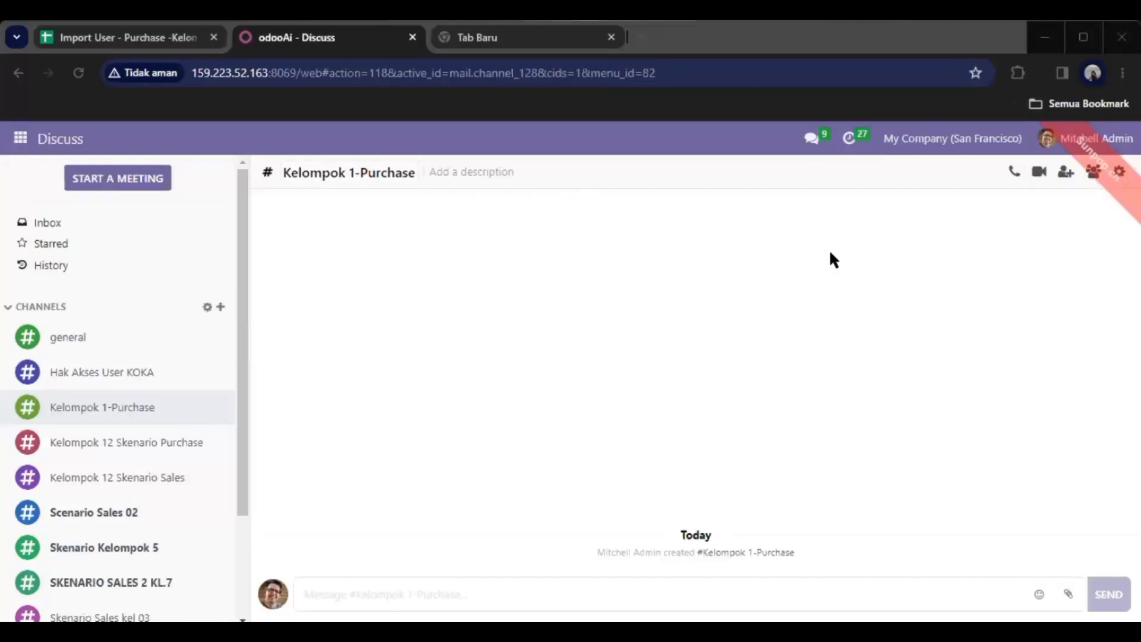
# Search 'kel1' and invite all five Kel1 users to Kelompok 1-Purchase.
pyautogui.click(1066, 178)
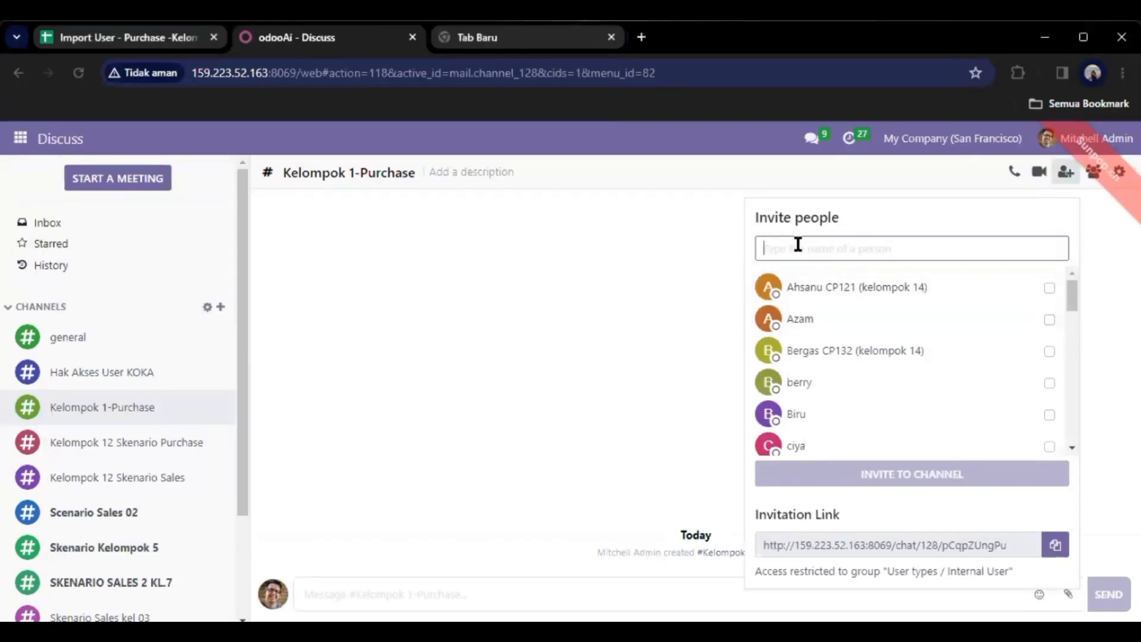
pyautogui.write('kel1')
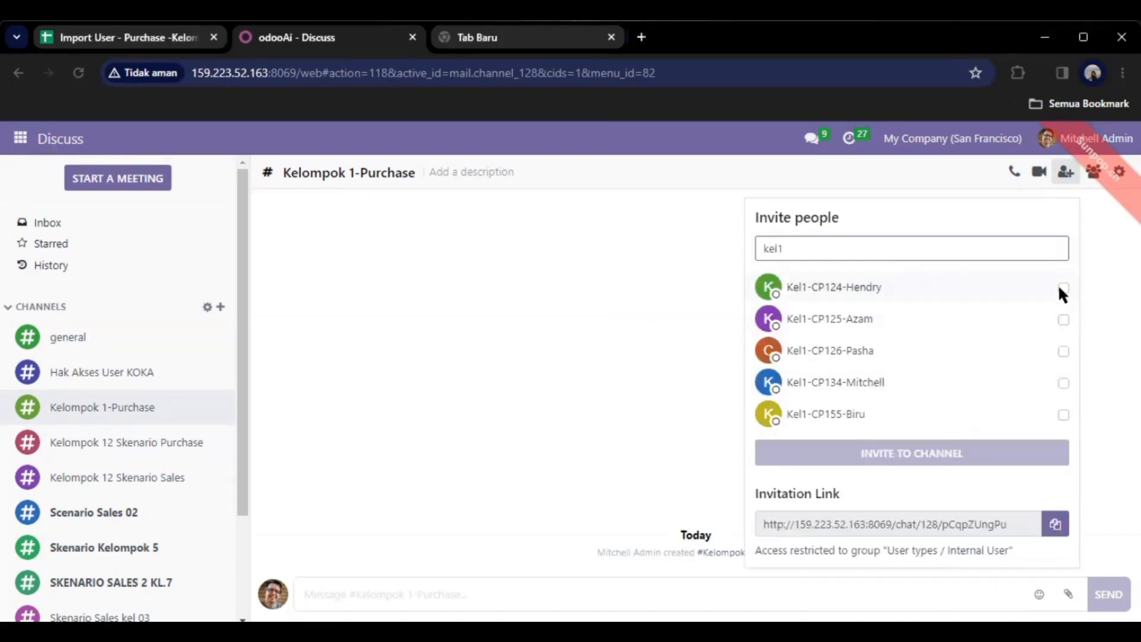
pyautogui.click(1051, 319)
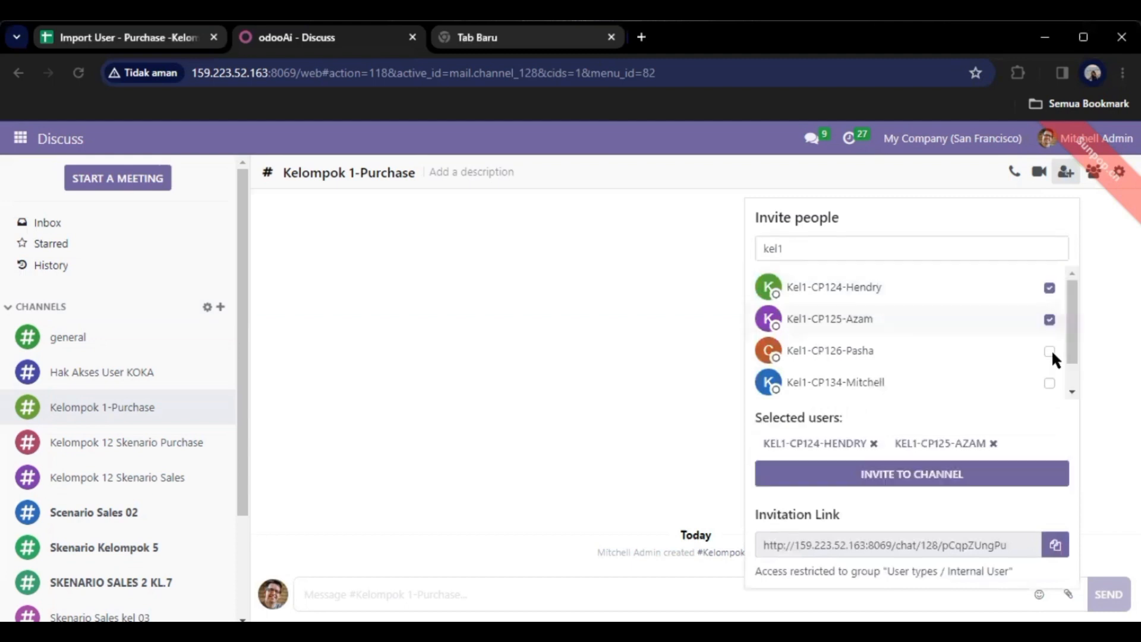
pyautogui.click(1054, 340)
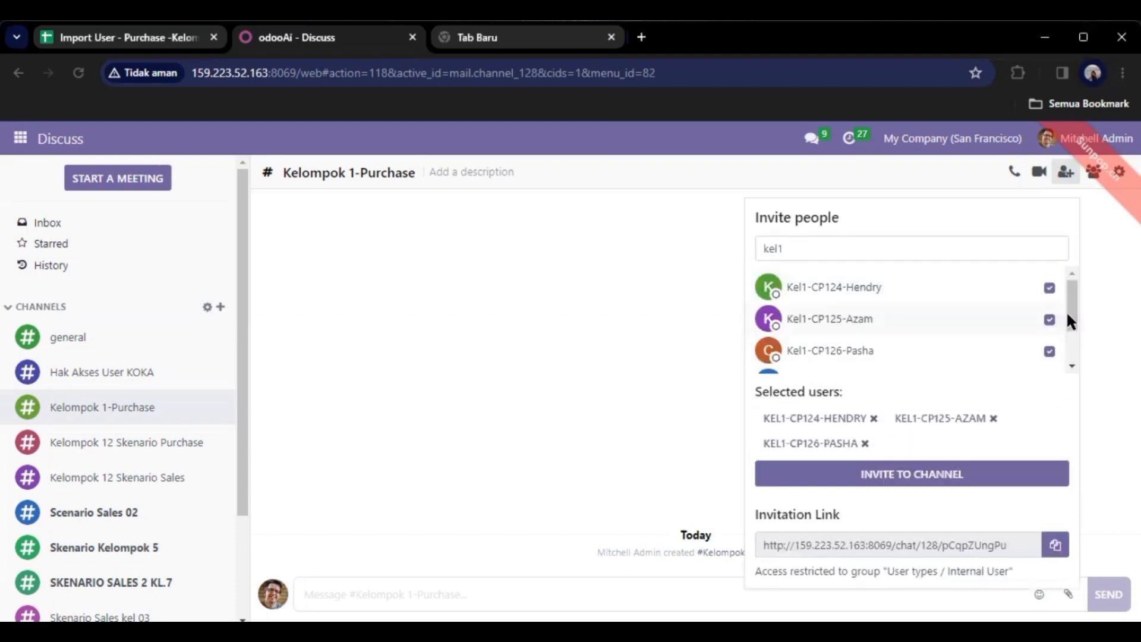
pyautogui.scroll(-2, 1075, 321)
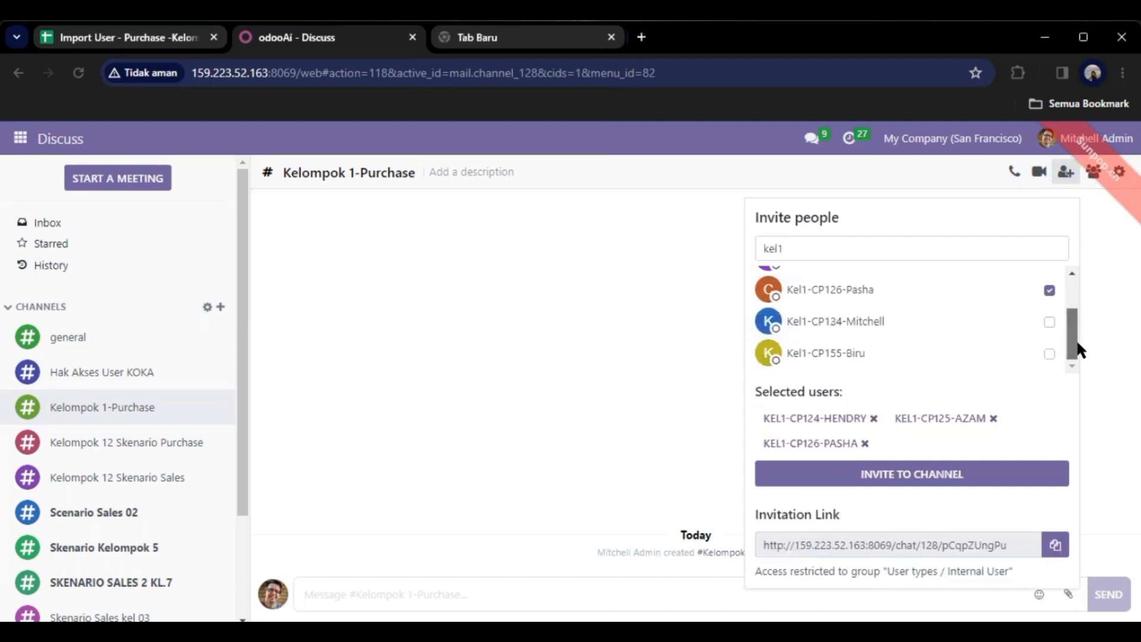
pyautogui.click(1050, 321)
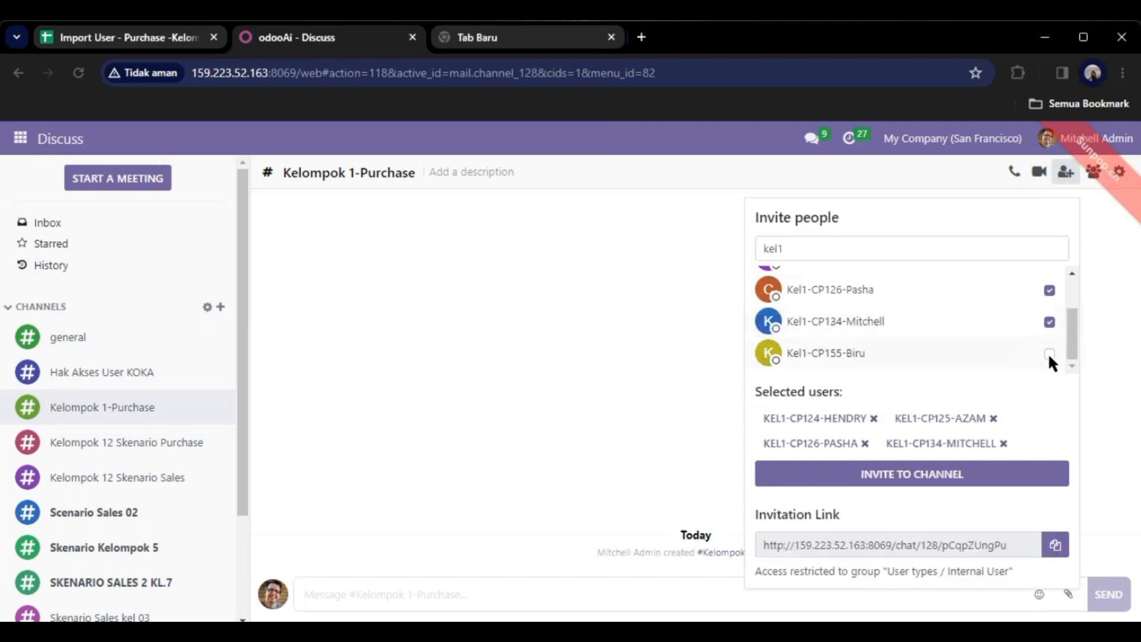
pyautogui.click(1050, 354)
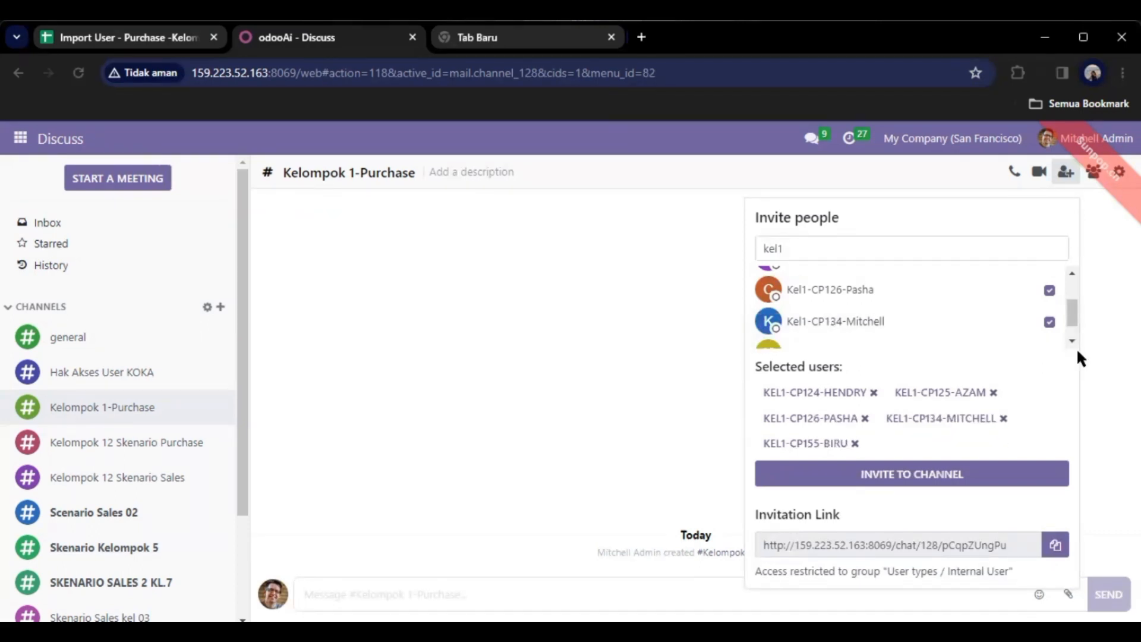
pyautogui.moveTo(1074, 324)
pyautogui.mouseDown()
pyautogui.moveTo(1069, 300)
pyautogui.moveTo(1065, 319)
pyautogui.mouseUp()
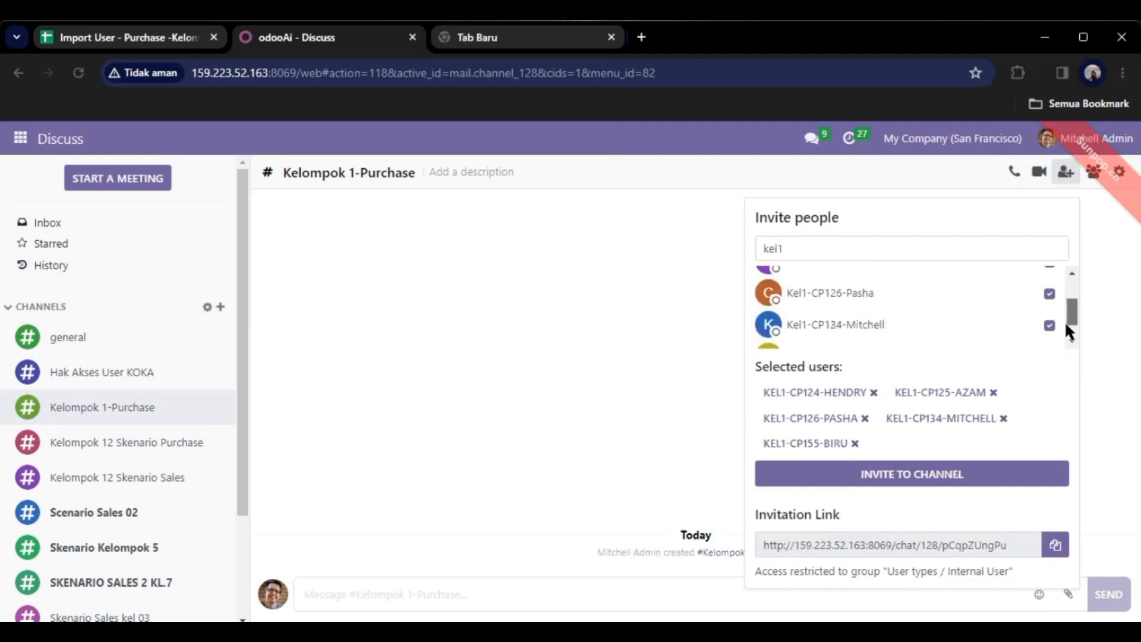
pyautogui.click(981, 482)
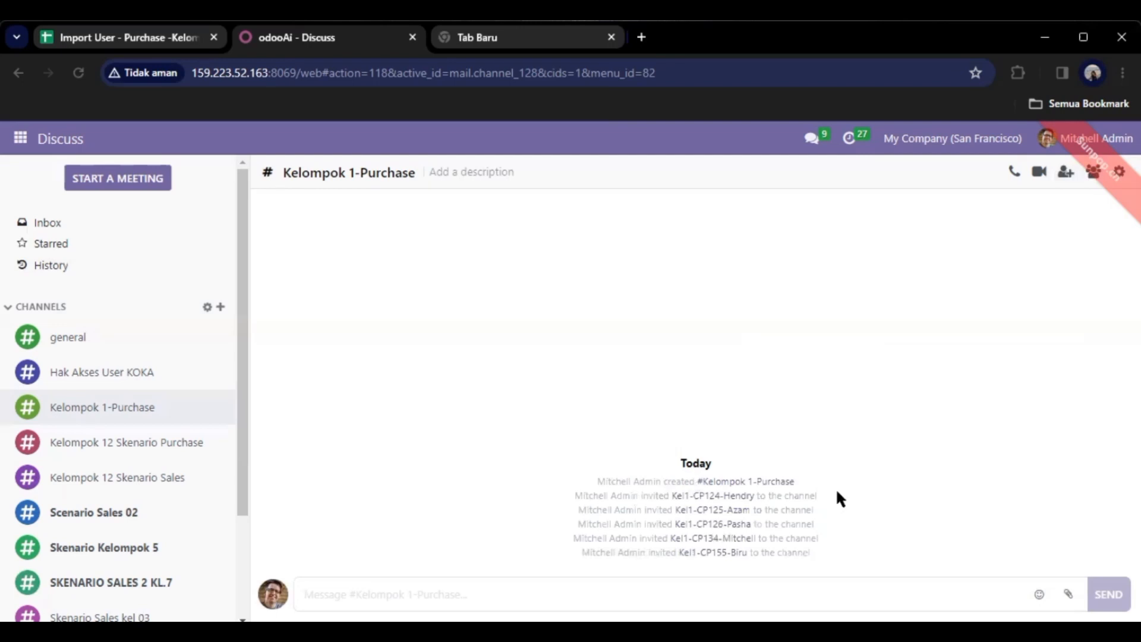
# Show the Staff Purchase slide full-screen, then exit the presentation.
pyautogui.click(743, 206)
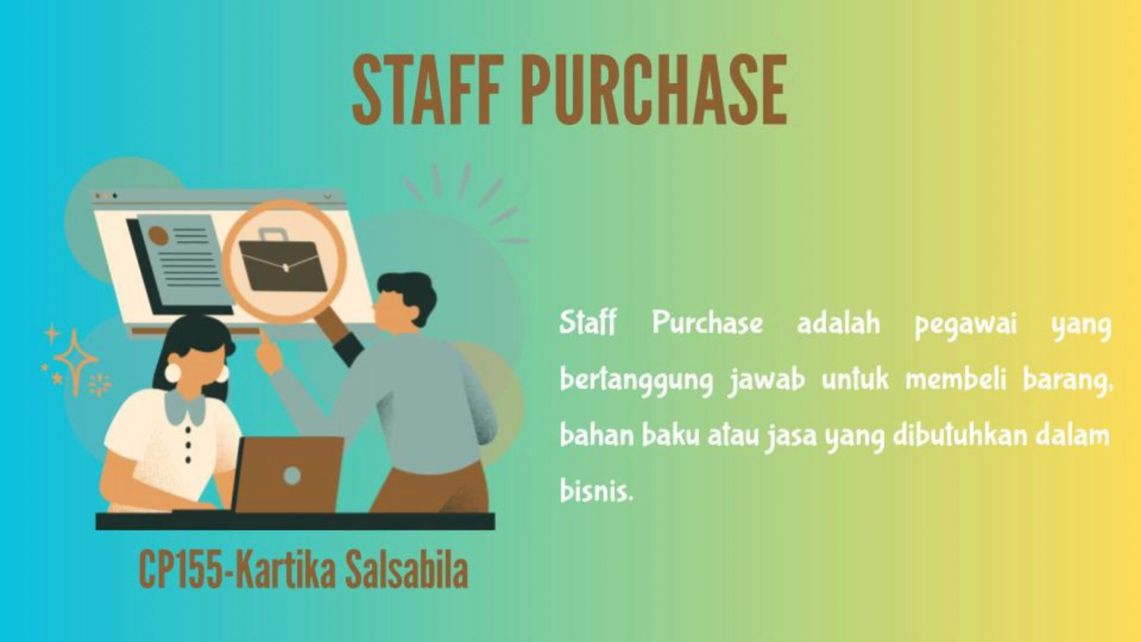
pyautogui.press('Escape')
# Go back to the odooAi - Discuss browser tab.
pyautogui.click(336, 22)
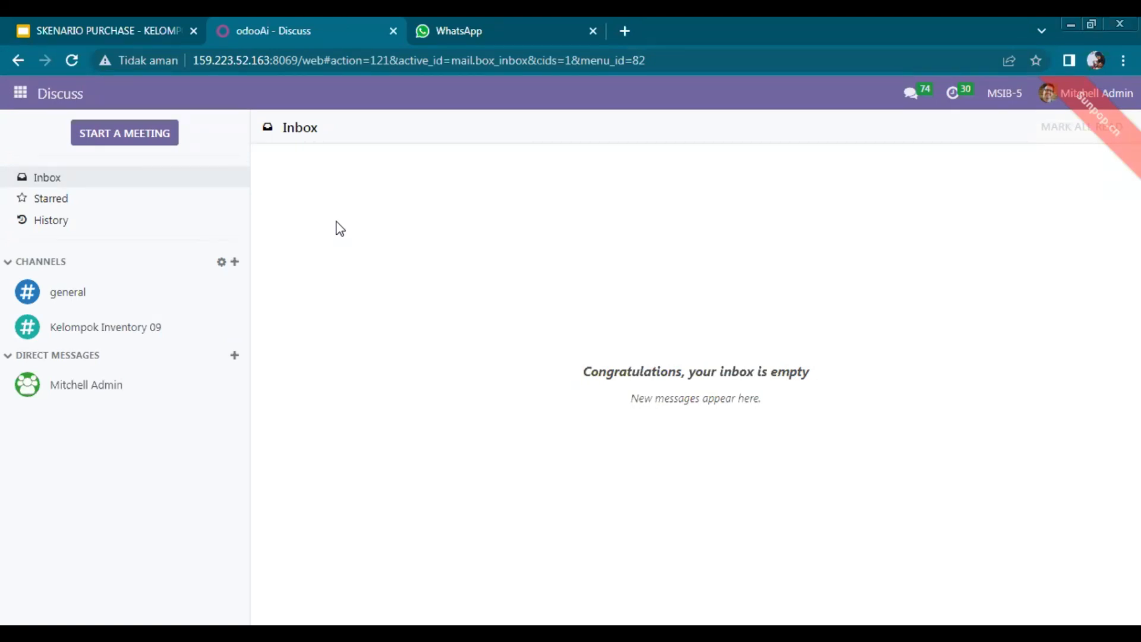
# Open the Purchase app and start a new request for quotation.
pyautogui.click(17, 102)
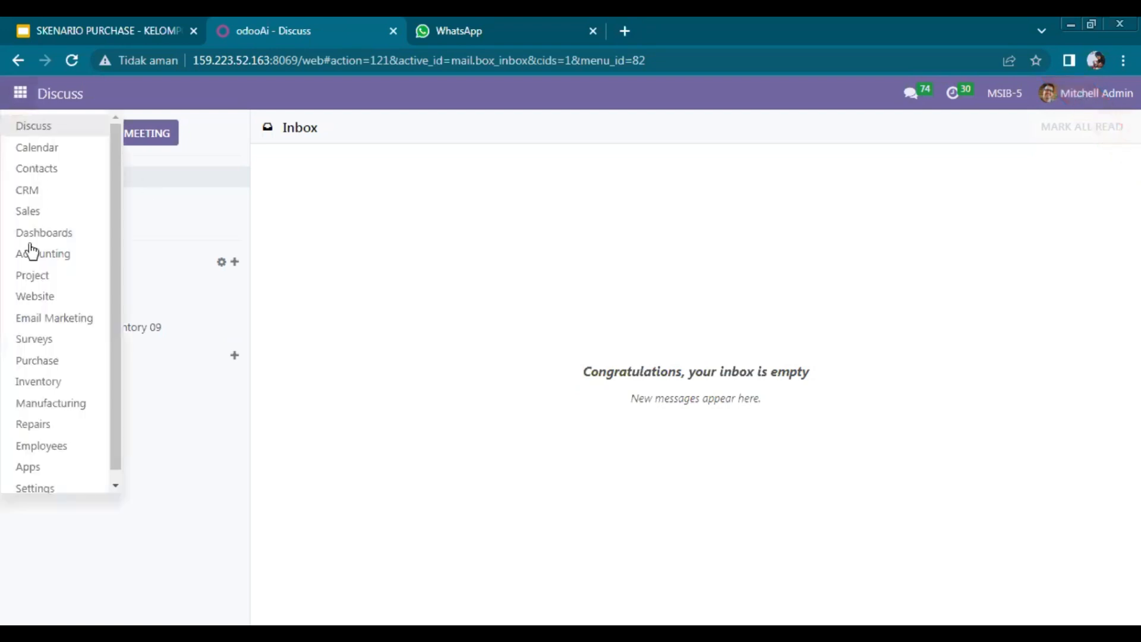
pyautogui.click(39, 362)
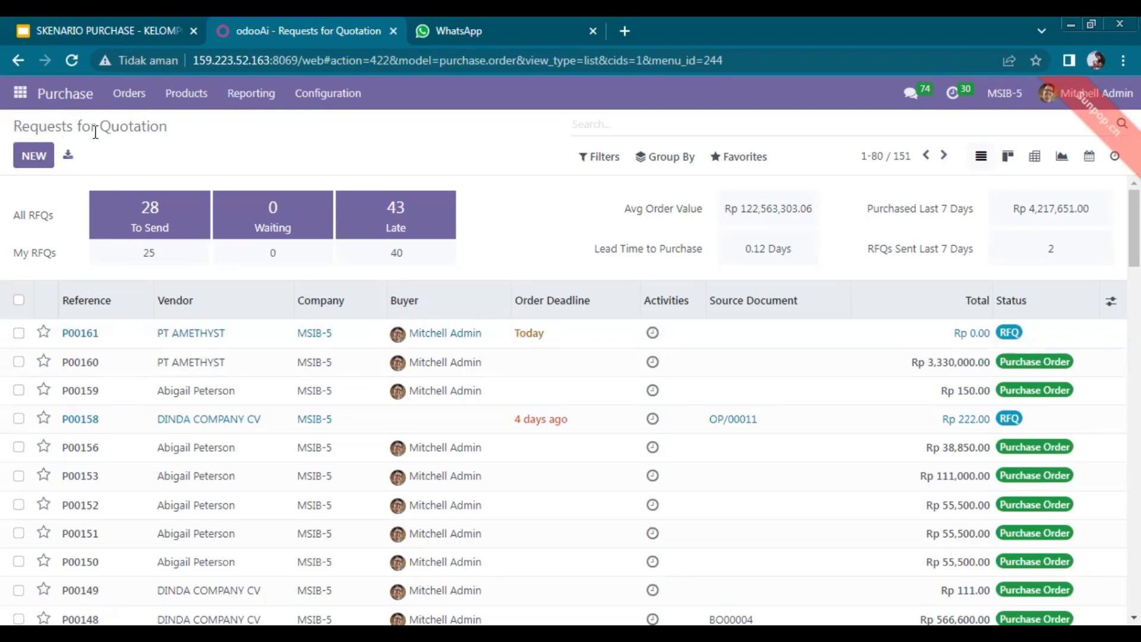
pyautogui.click(39, 161)
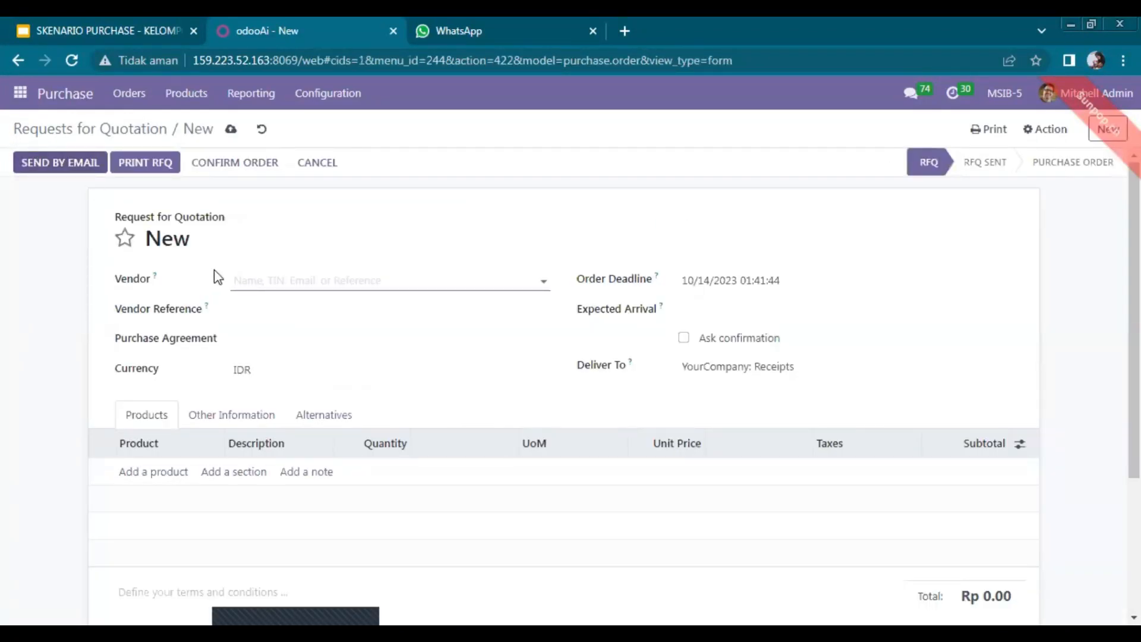
# Set the RFQ vendor to PT AMETHYST.
pyautogui.click(244, 273)
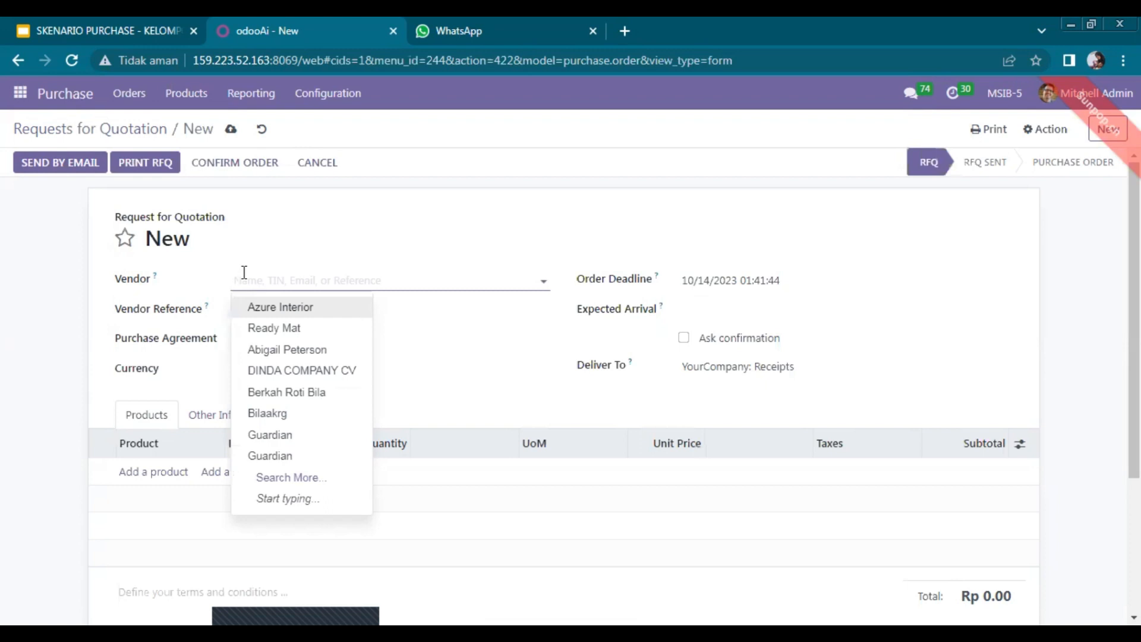
pyautogui.write('P')
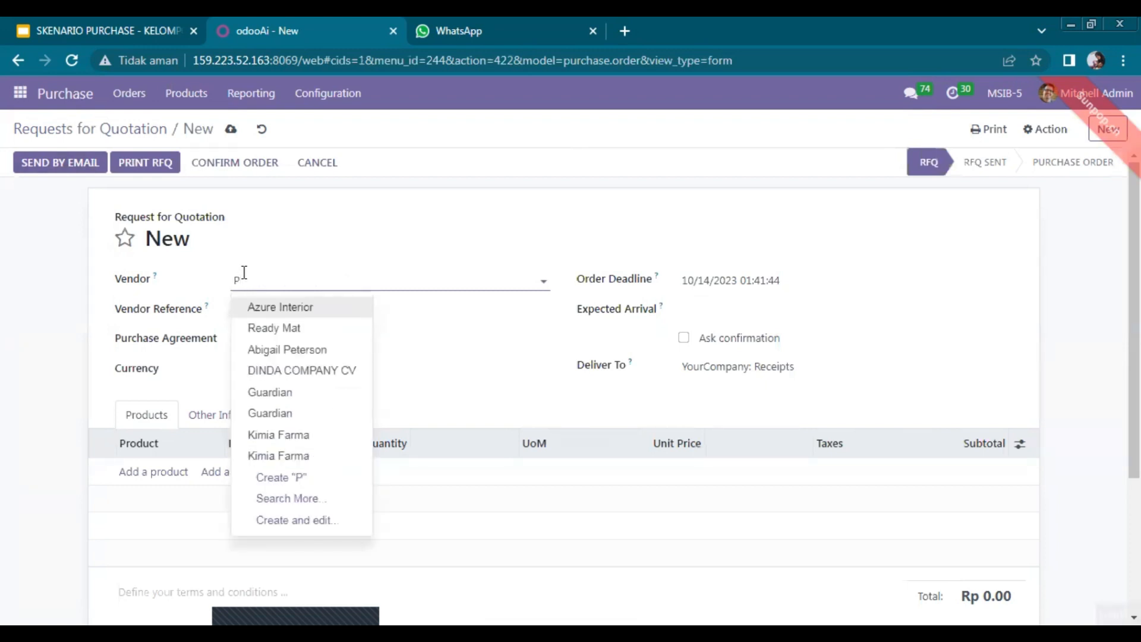
pyautogui.write('T AMT')
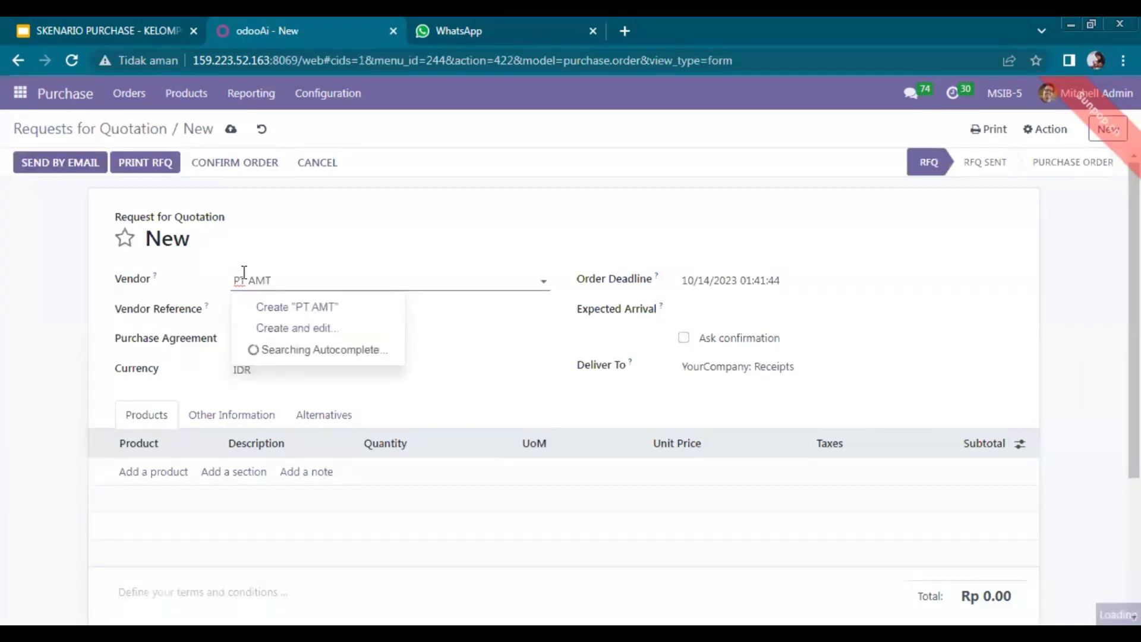
pyautogui.press('BackSpace')
pyautogui.write('E')
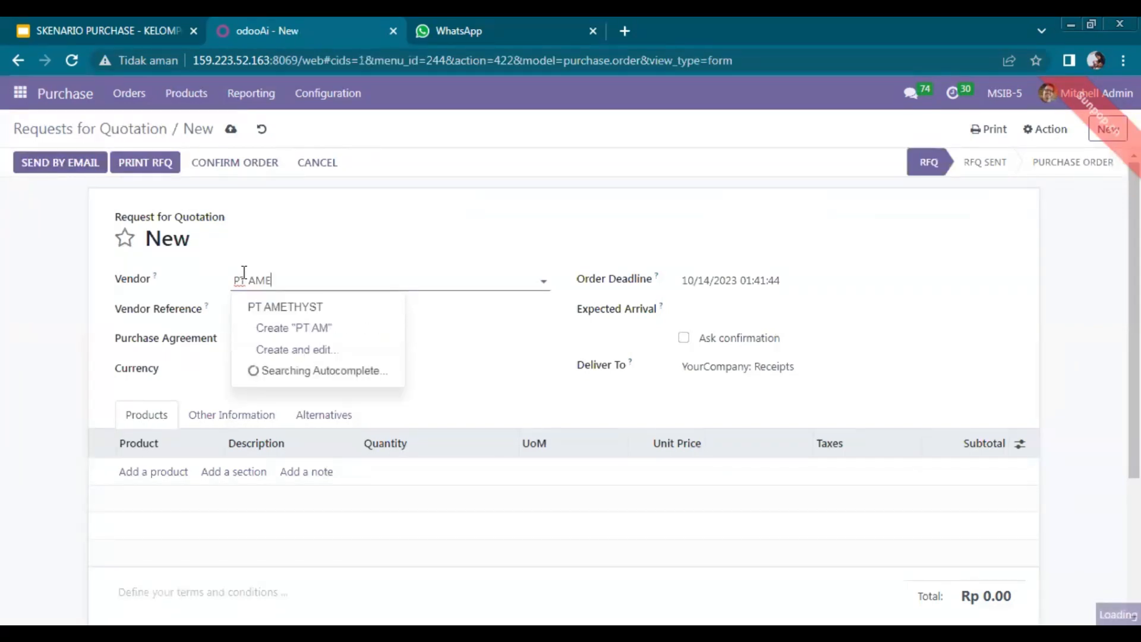
pyautogui.write('THU')
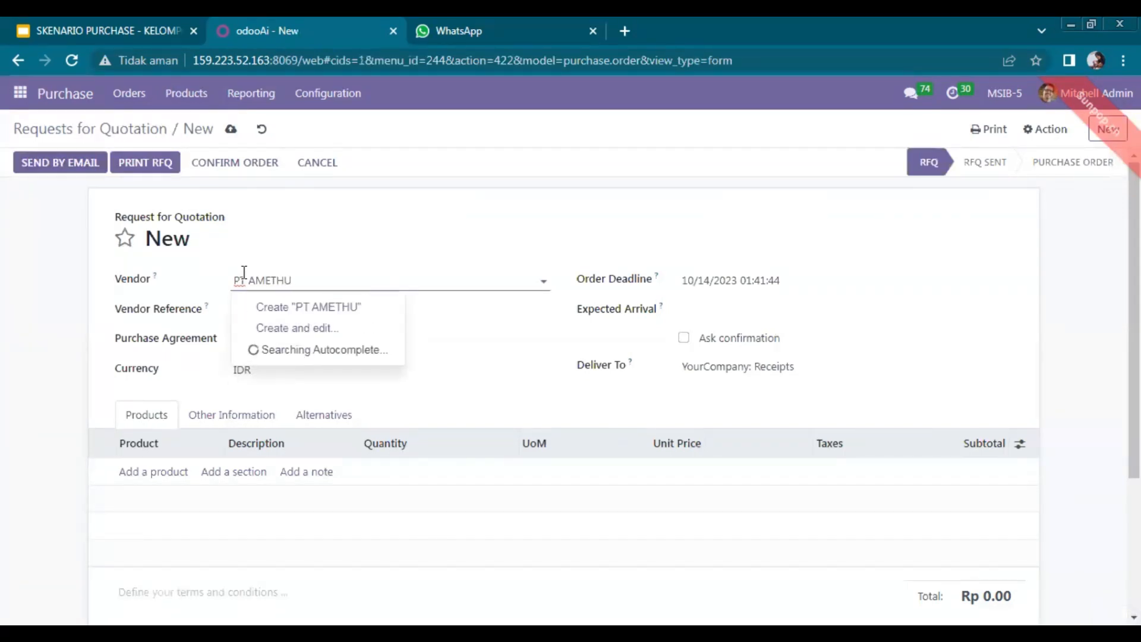
pyautogui.press('BackSpace')
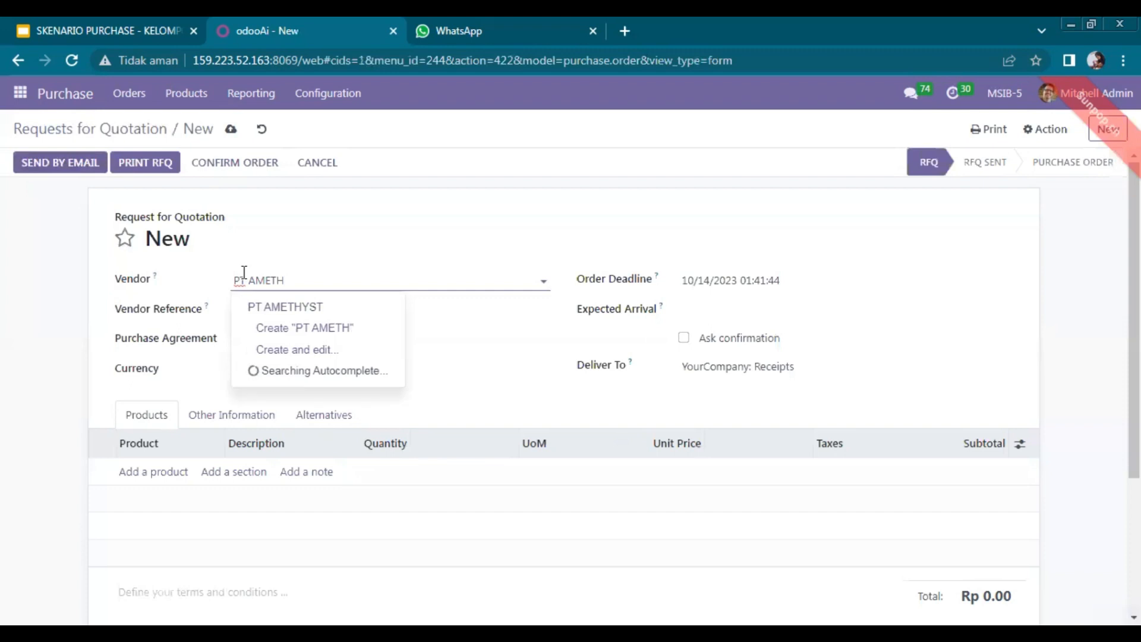
pyautogui.press('Escape')
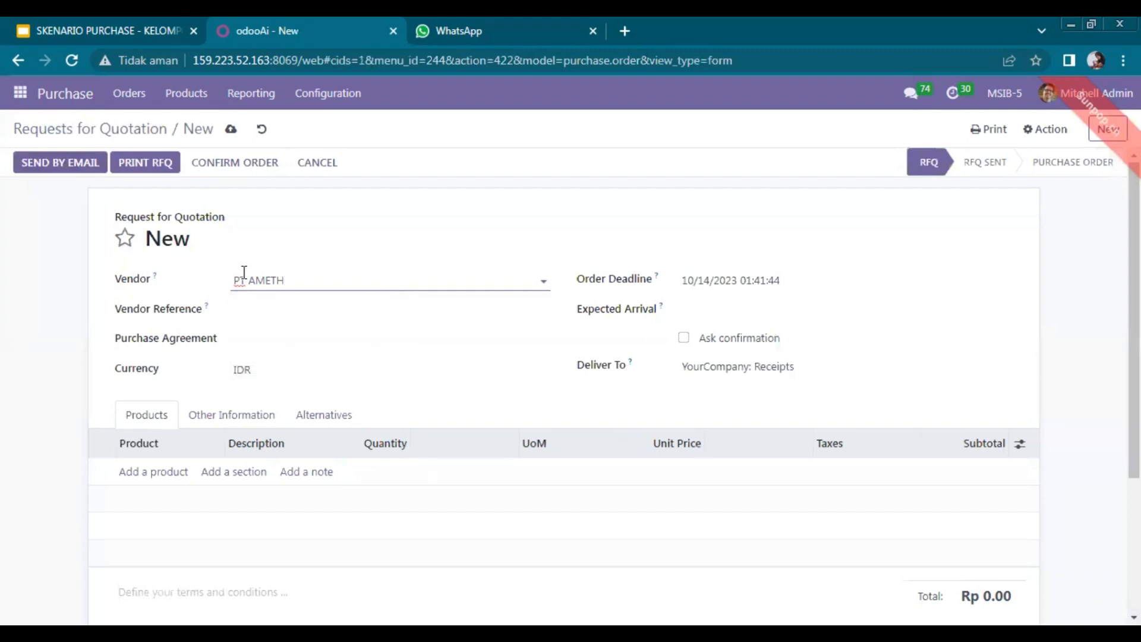
pyautogui.write('YST')
pyautogui.press('Return')
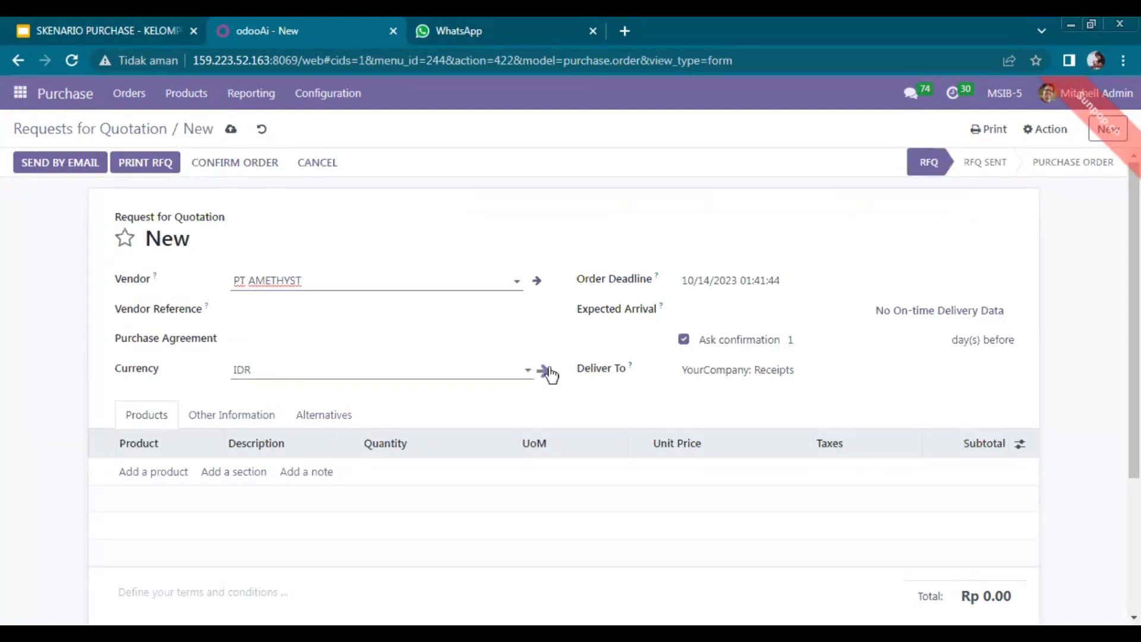
# Set the expected arrival to 16 October 2023 (10/16/2023 01:42:46).
pyautogui.click(695, 290)
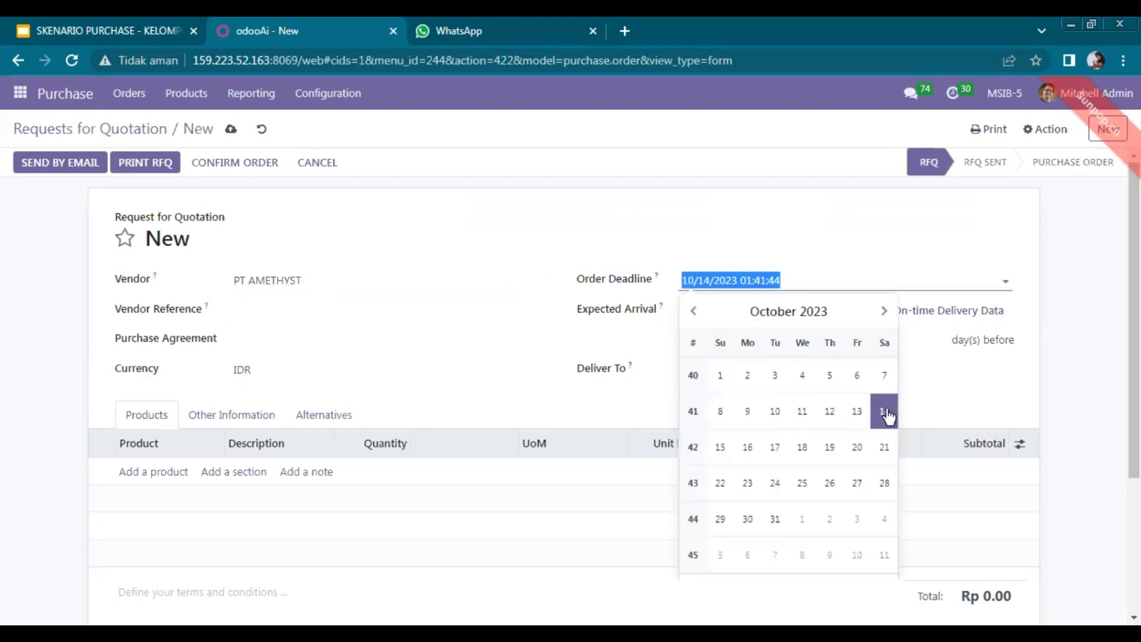
pyautogui.click(915, 401)
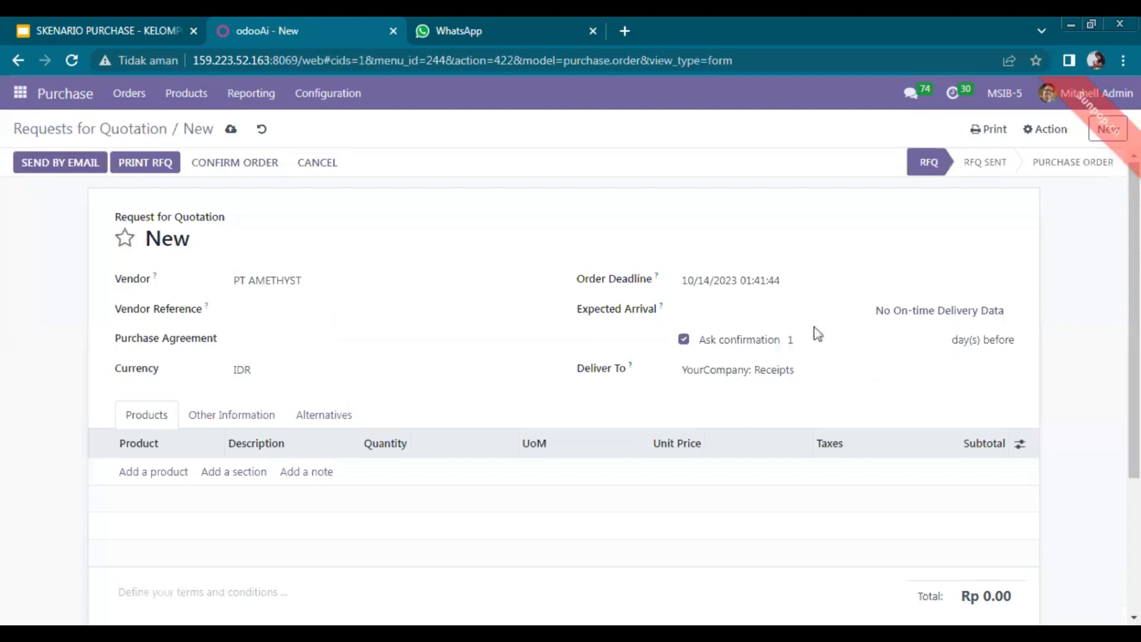
pyautogui.click(738, 322)
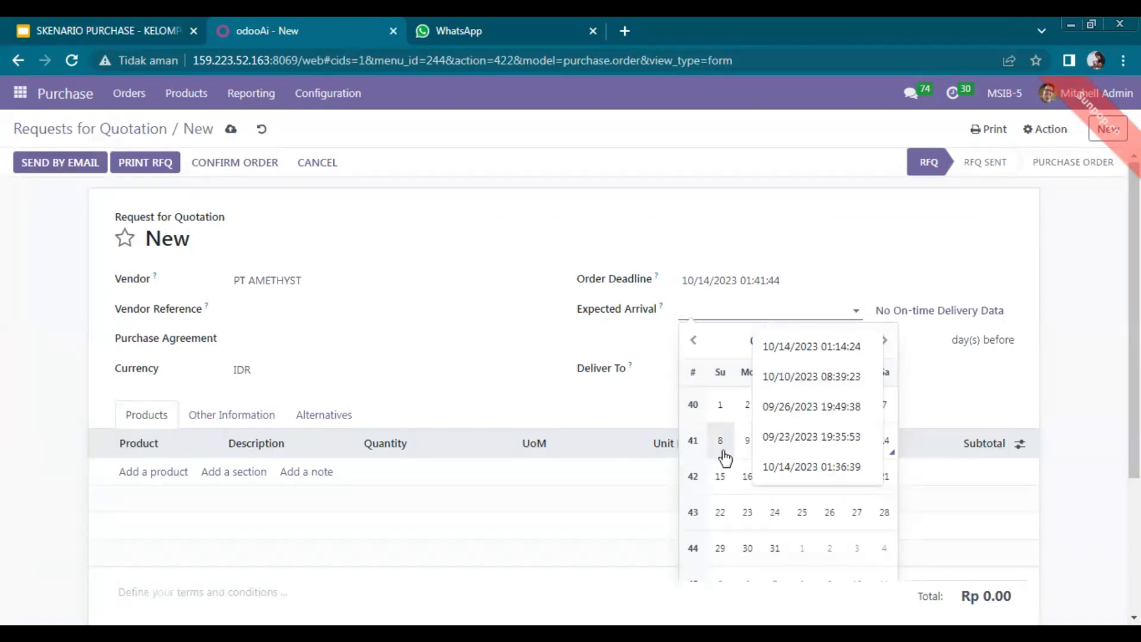
pyautogui.click(938, 400)
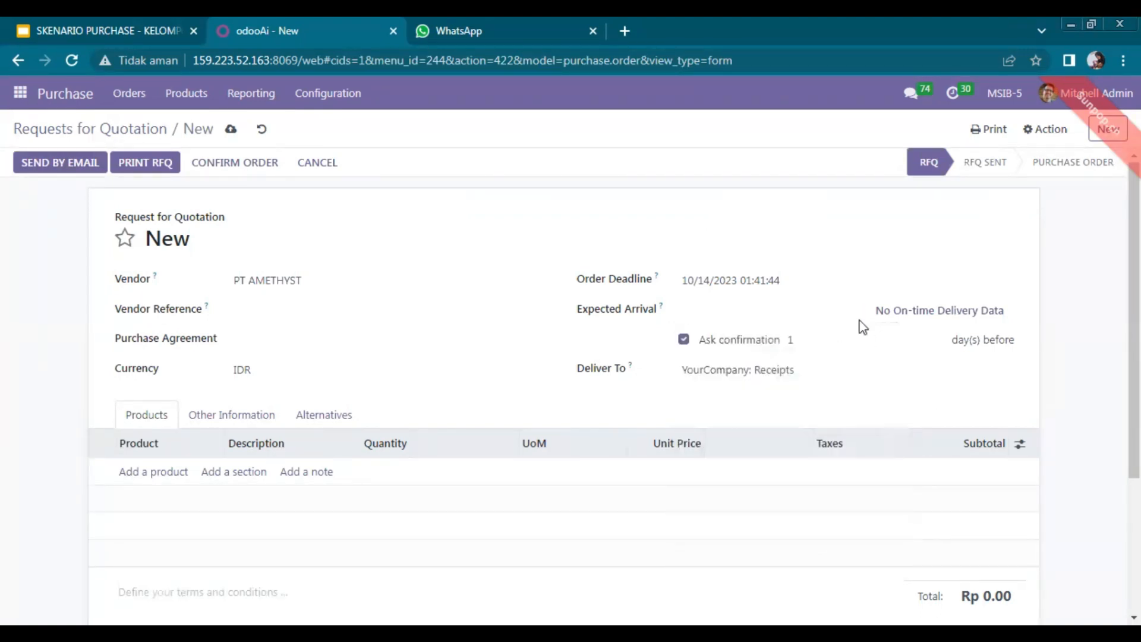
pyautogui.click(837, 318)
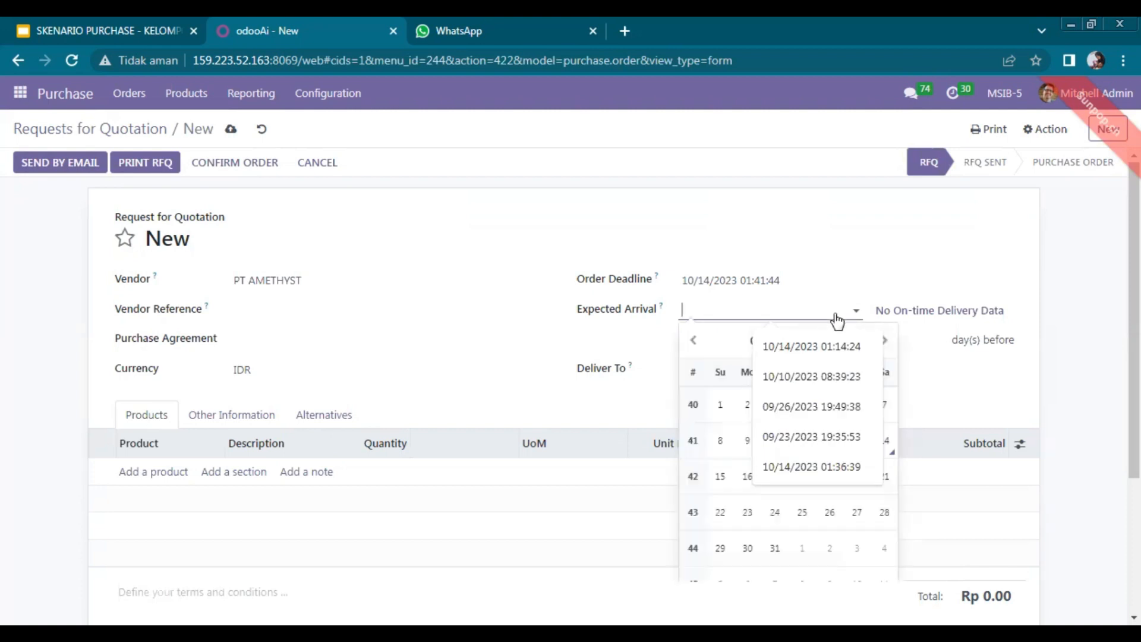
pyautogui.click(747, 483)
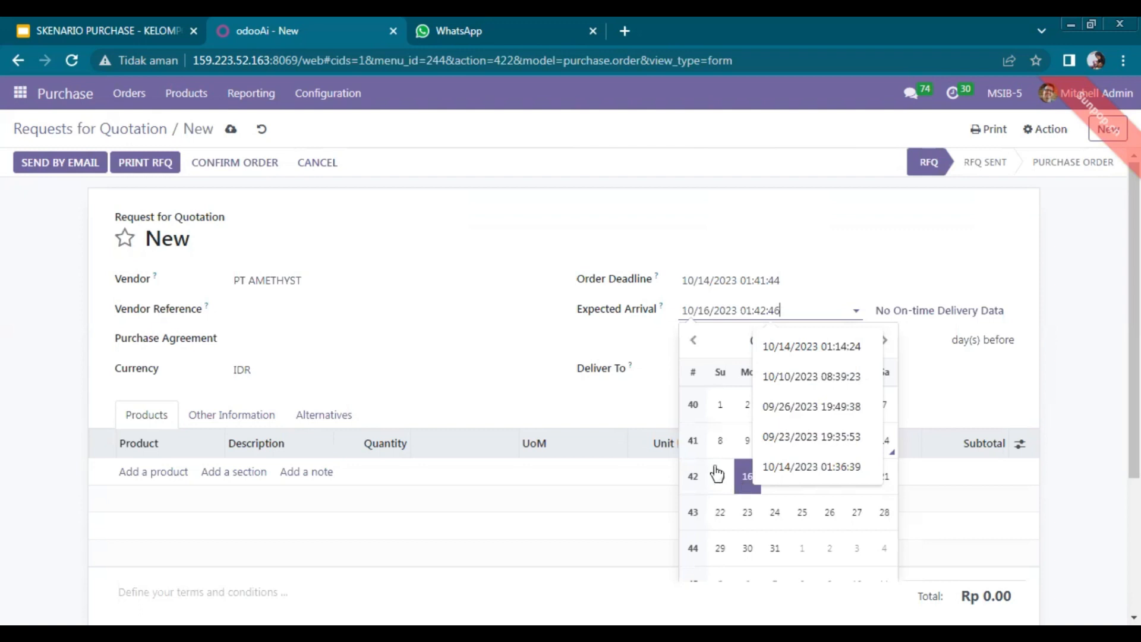
pyautogui.click(649, 394)
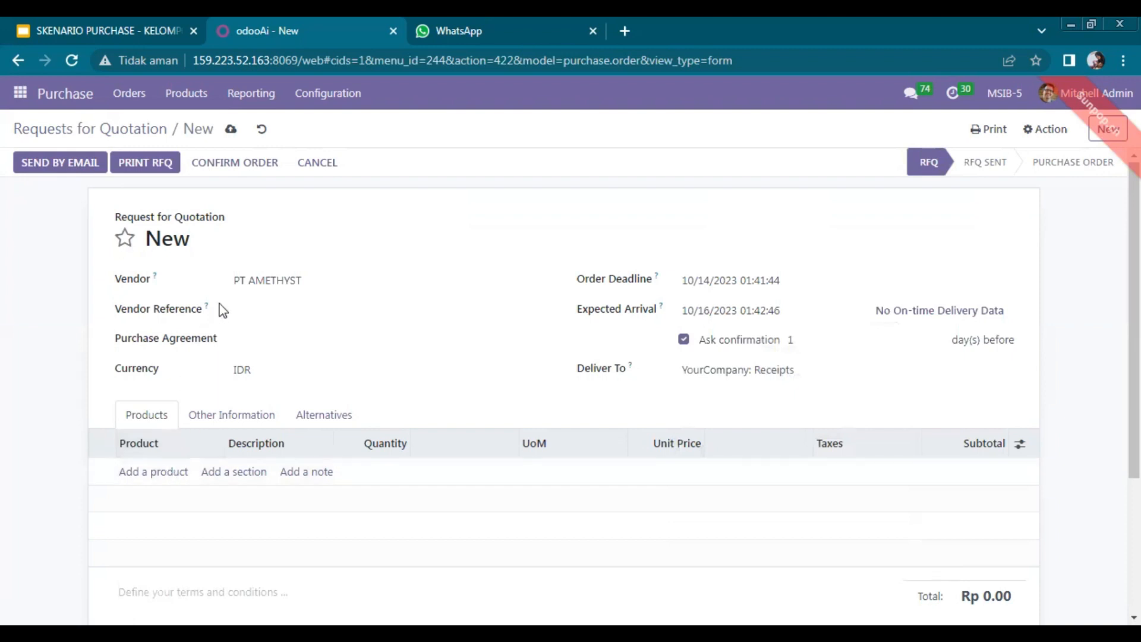
# Add a Kursi Kayu product line and extend its description with '(Merah)'.
pyautogui.click(167, 474)
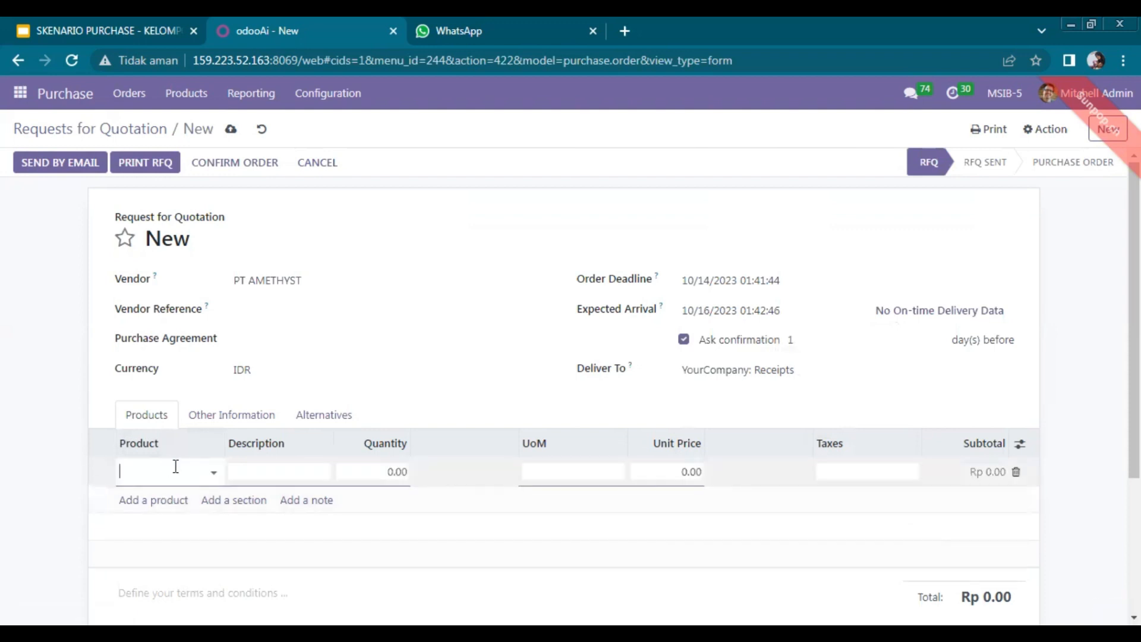
pyautogui.click(175, 466)
pyautogui.write('Kursi')
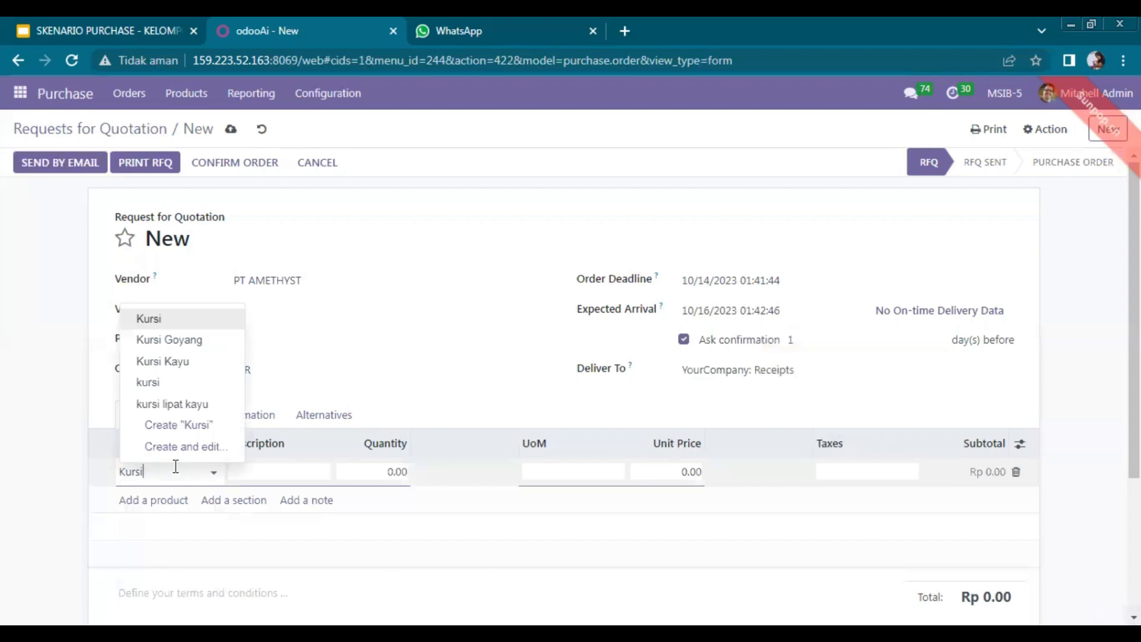
pyautogui.click(190, 365)
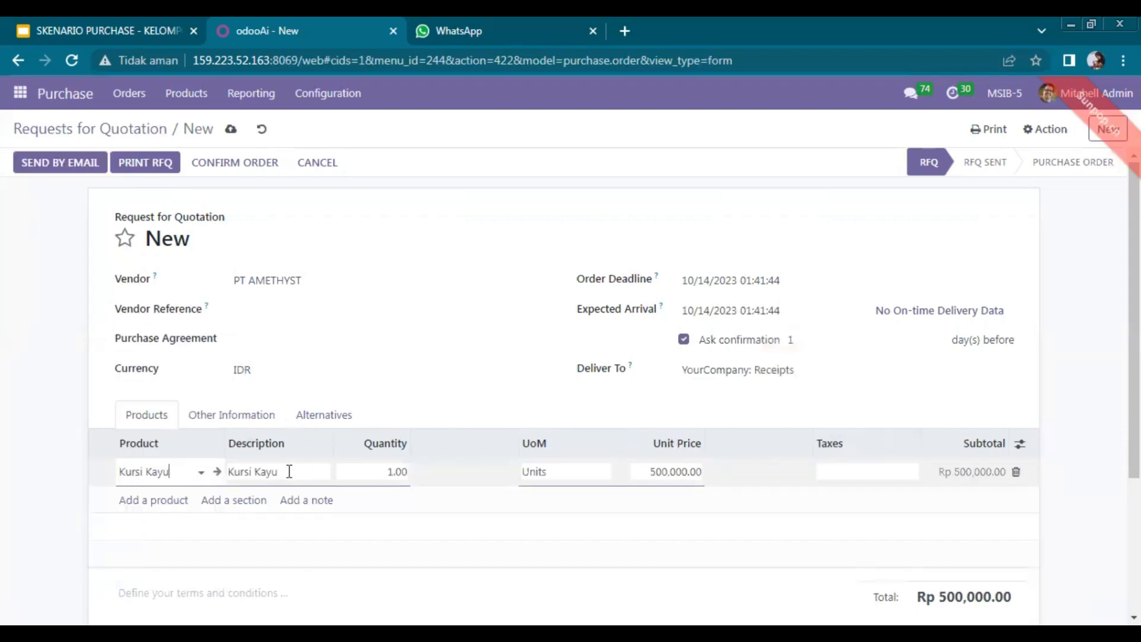
pyautogui.click(290, 471)
pyautogui.click(289, 472)
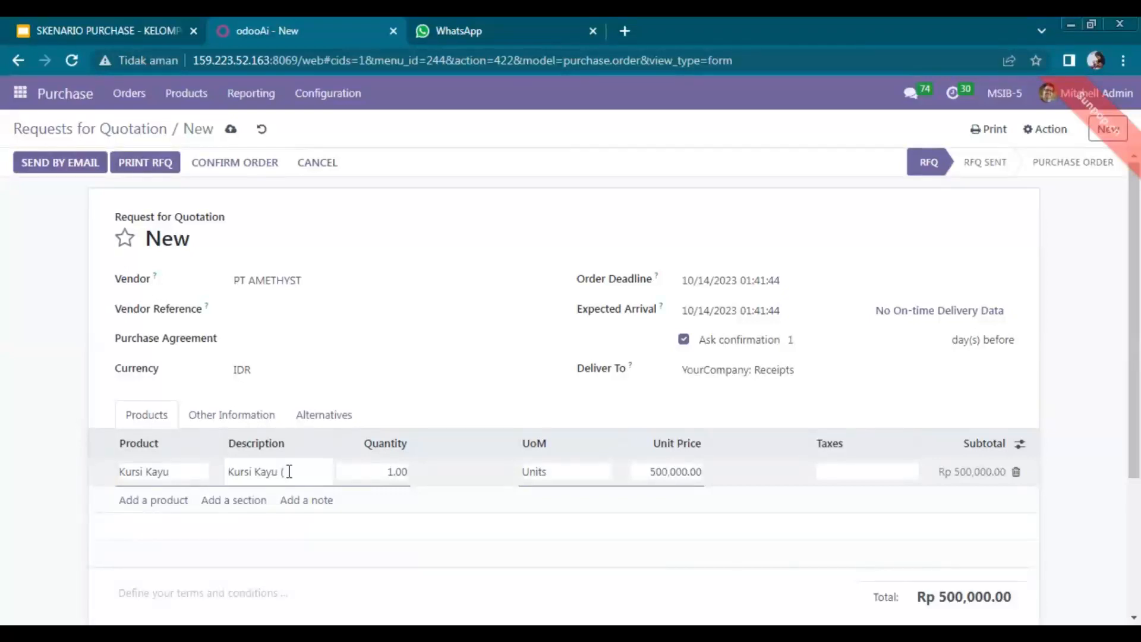
pyautogui.write('(Merah')
# Give the Kursi Kayu line quantity 2, unit price 700,000.00 and 11% tax.
pyautogui.click(384, 476)
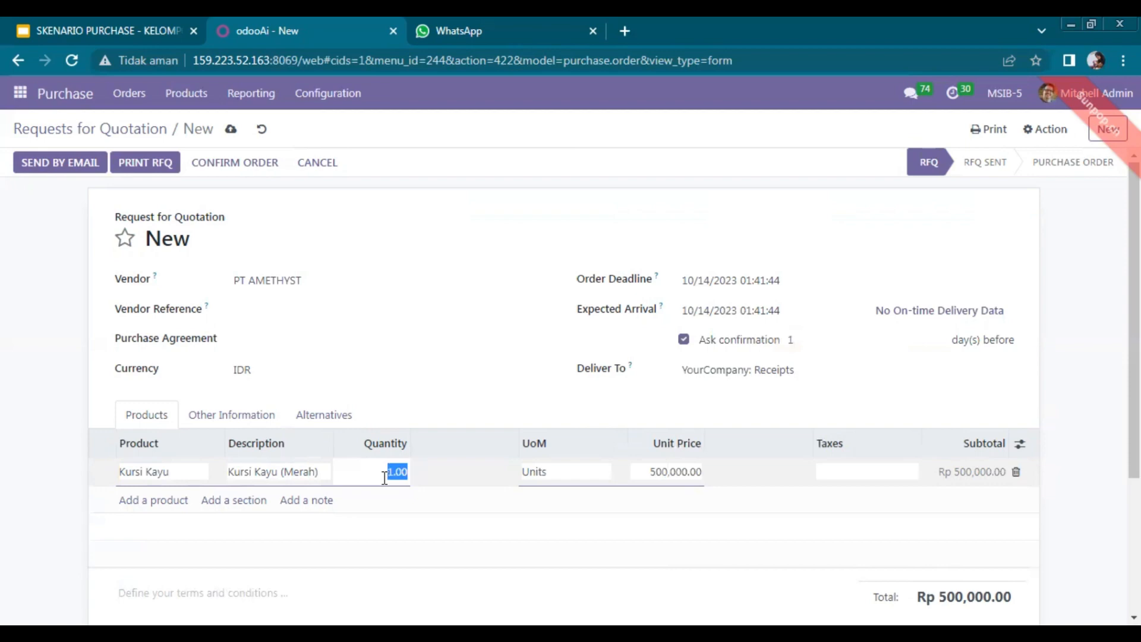
pyautogui.write('2')
pyautogui.click(669, 472)
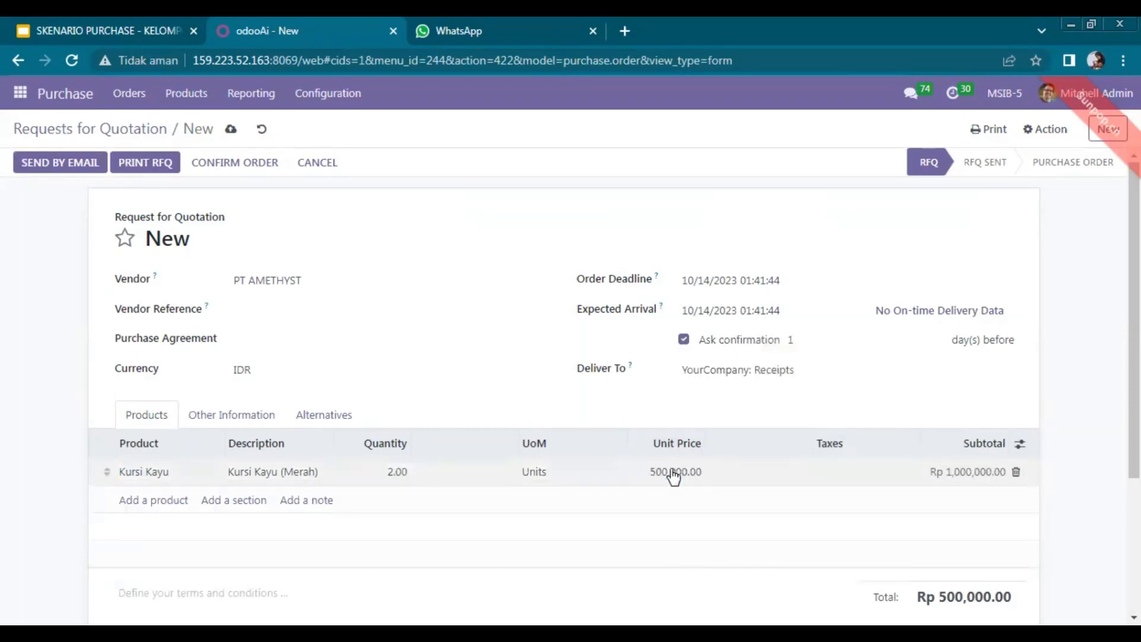
pyautogui.click(677, 471)
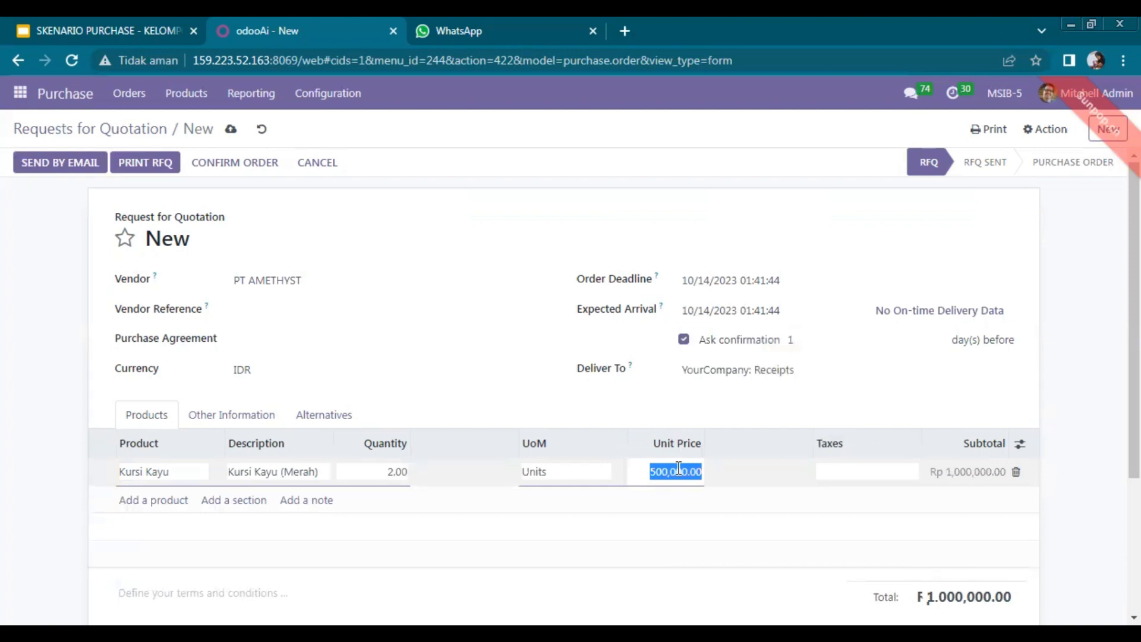
pyautogui.write('6')
pyautogui.press('Return')
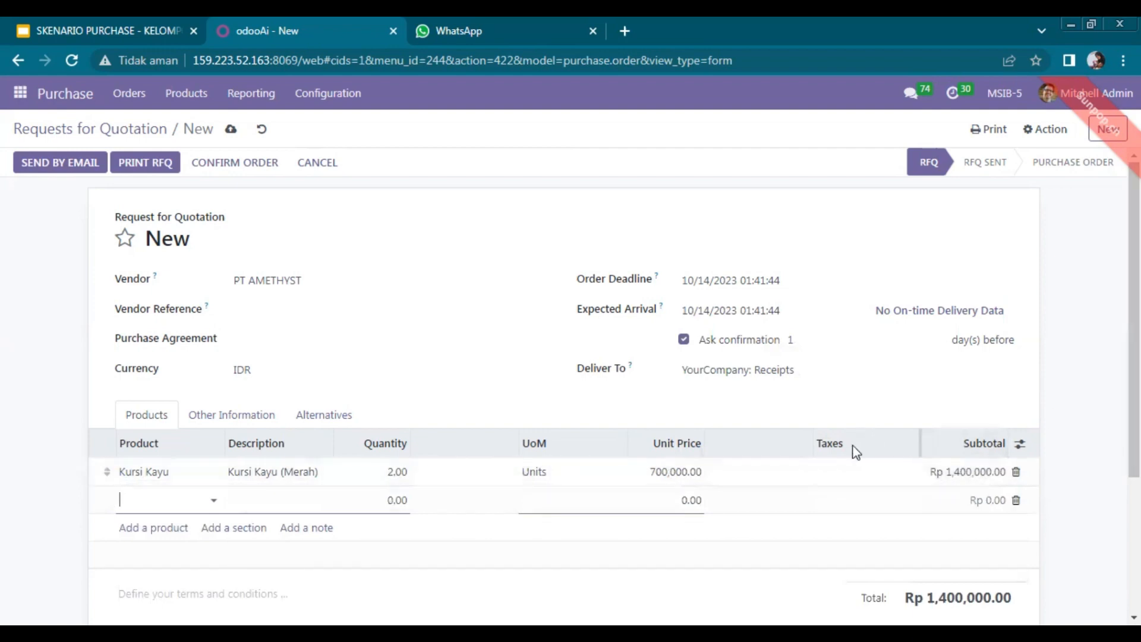
pyautogui.click(849, 475)
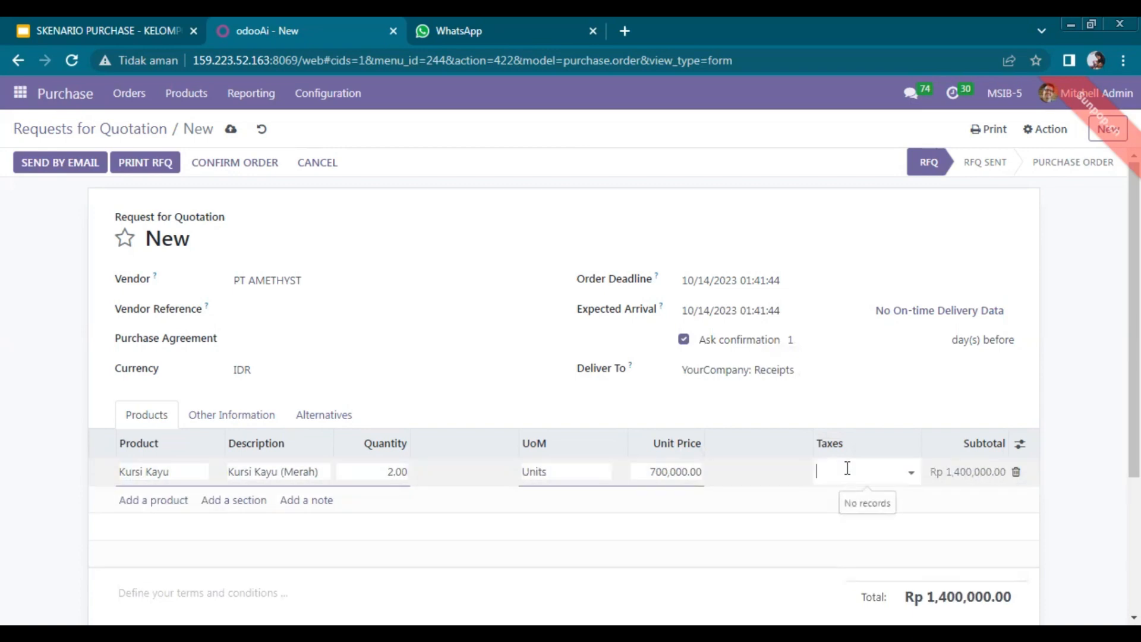
pyautogui.write('11')
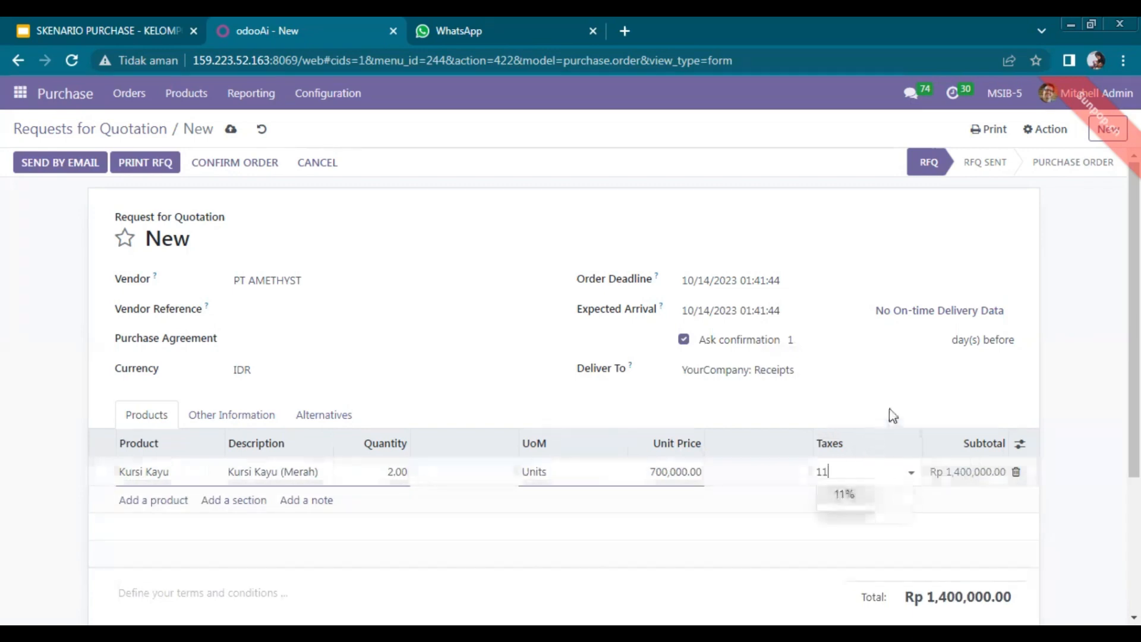
pyautogui.click(847, 497)
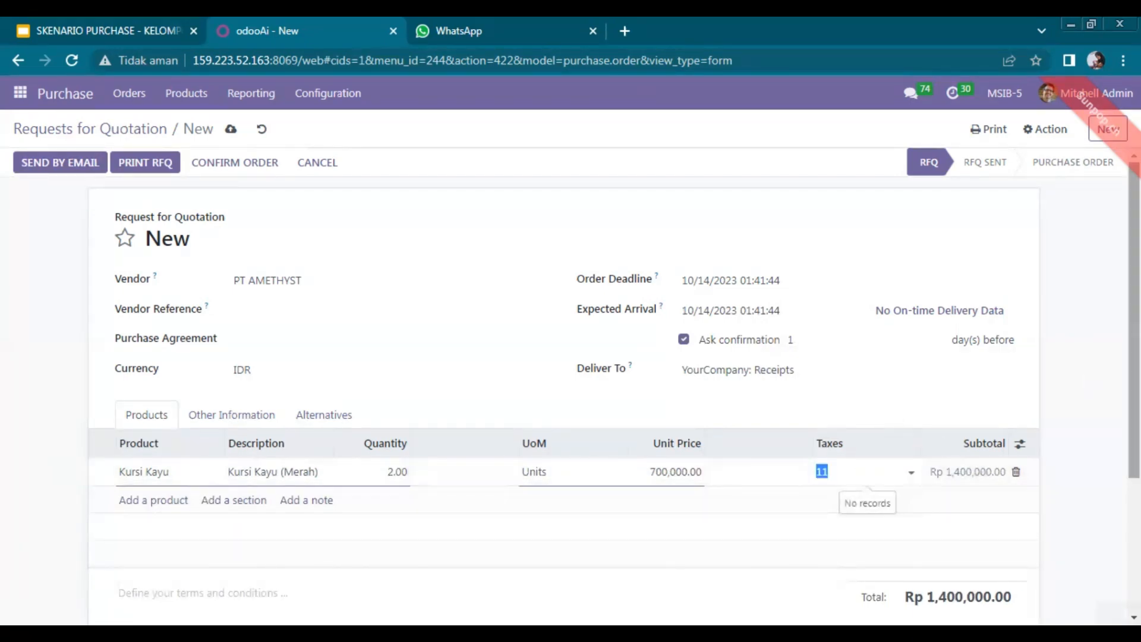
pyautogui.scroll(-2, 1010, 458)
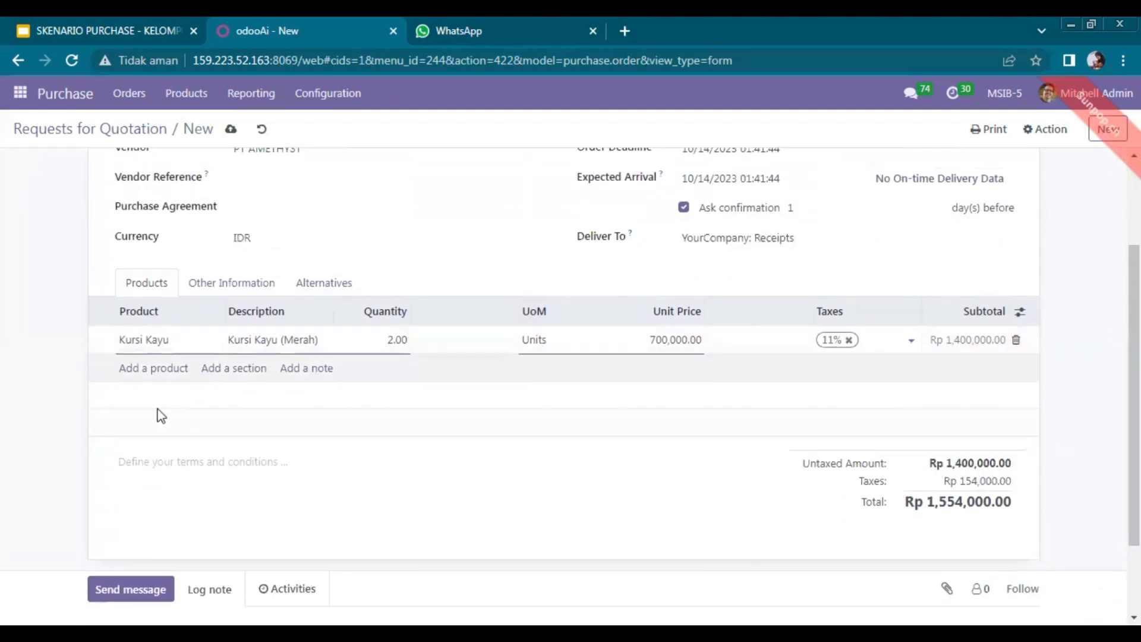
# Add Atasan Meja Kayu, 2 units at 500,000.00, raising the total to Rp 2,664,000.00.
pyautogui.click(162, 372)
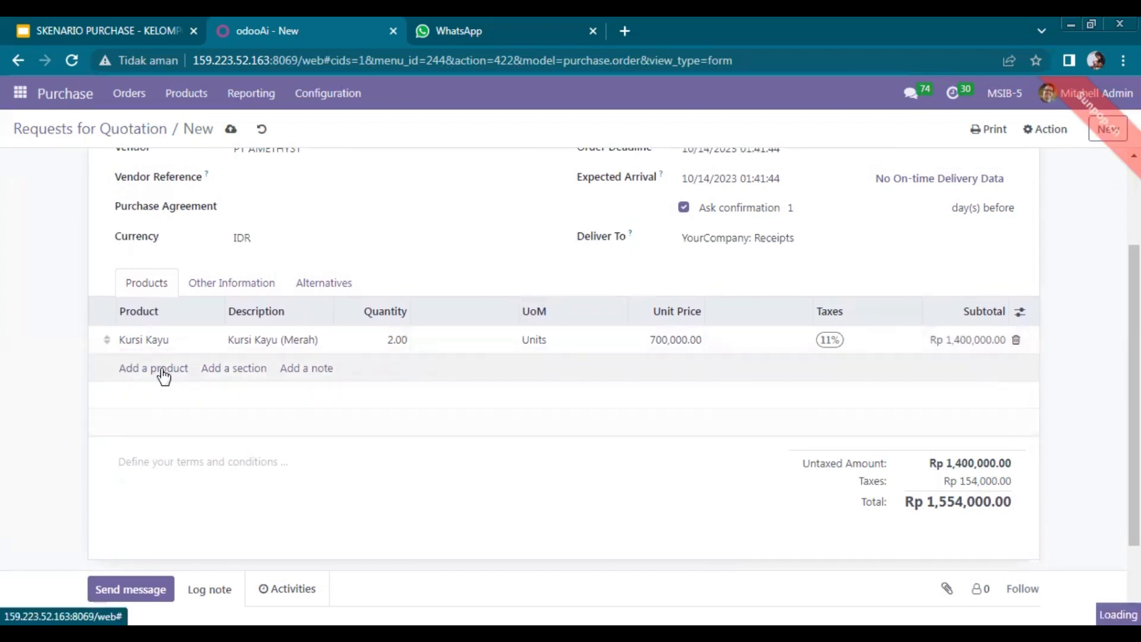
pyautogui.write('Meja')
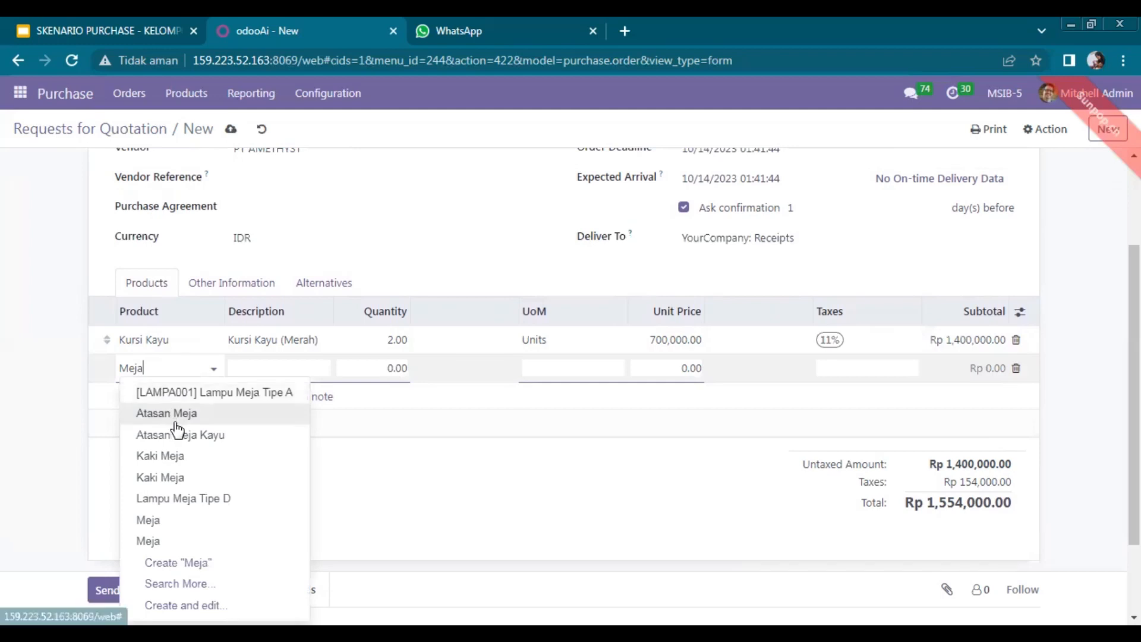
pyautogui.click(182, 438)
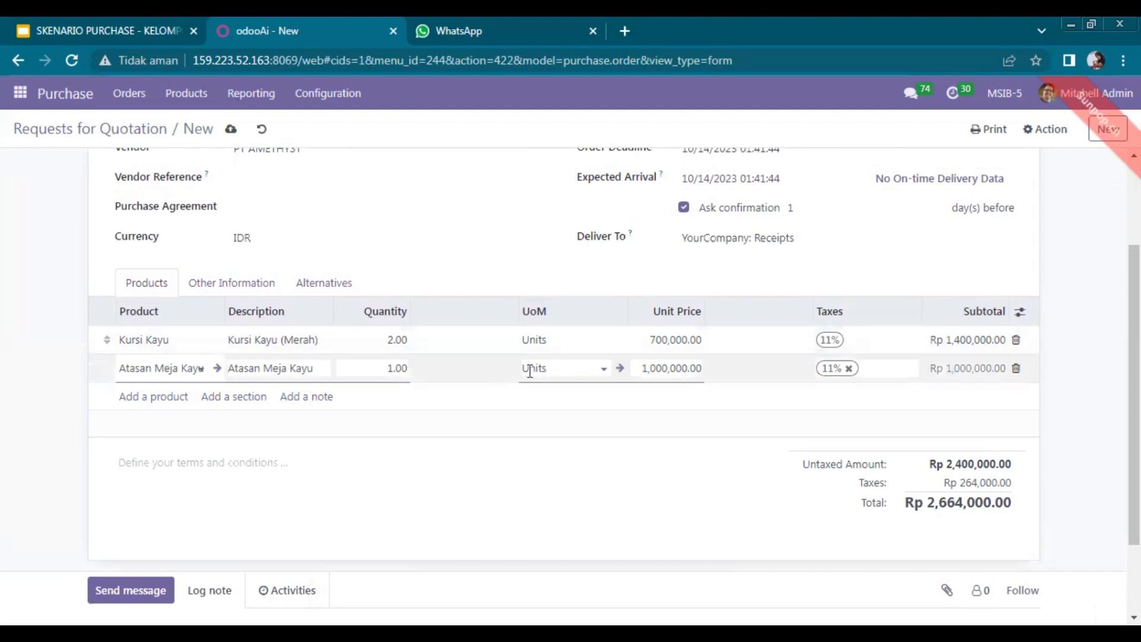
pyautogui.doubleClick(396, 364)
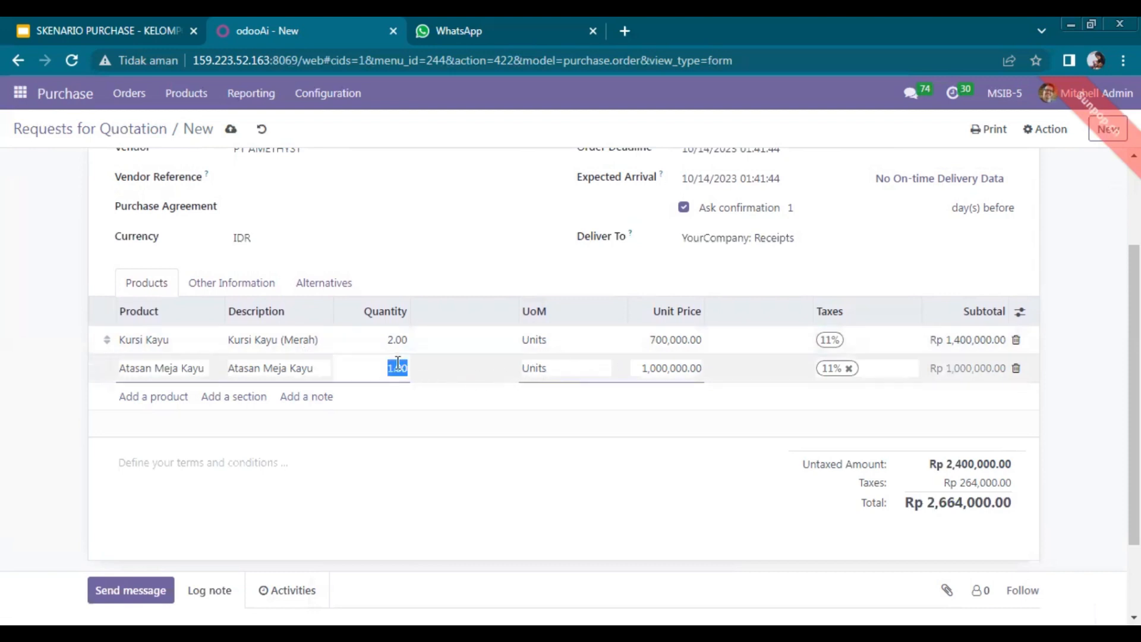
pyautogui.write('2')
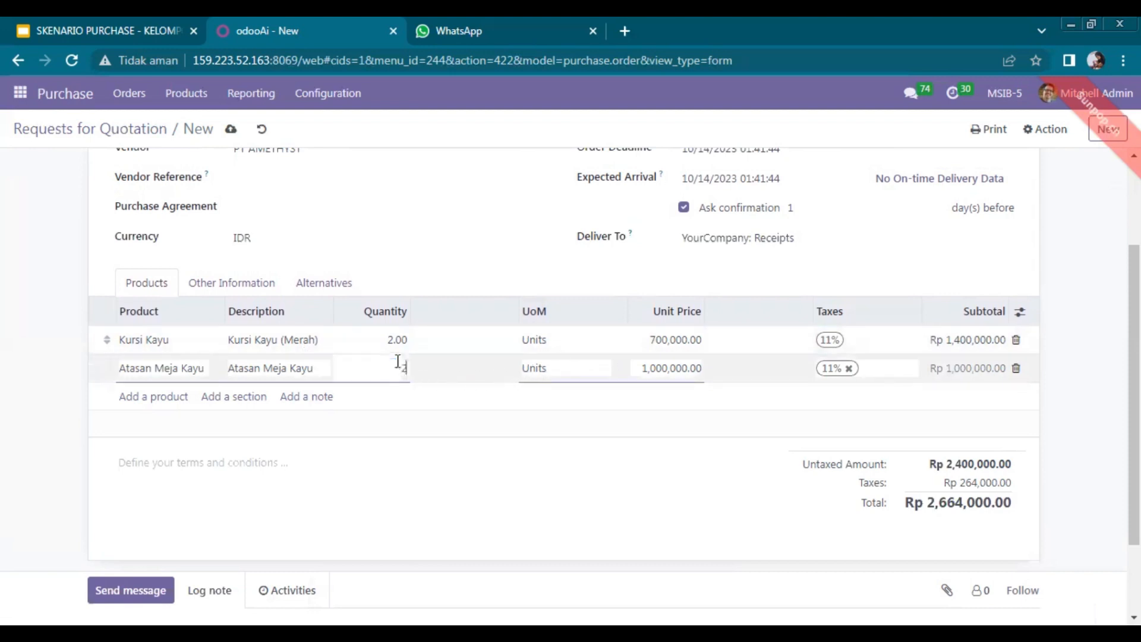
pyautogui.doubleClick(662, 370)
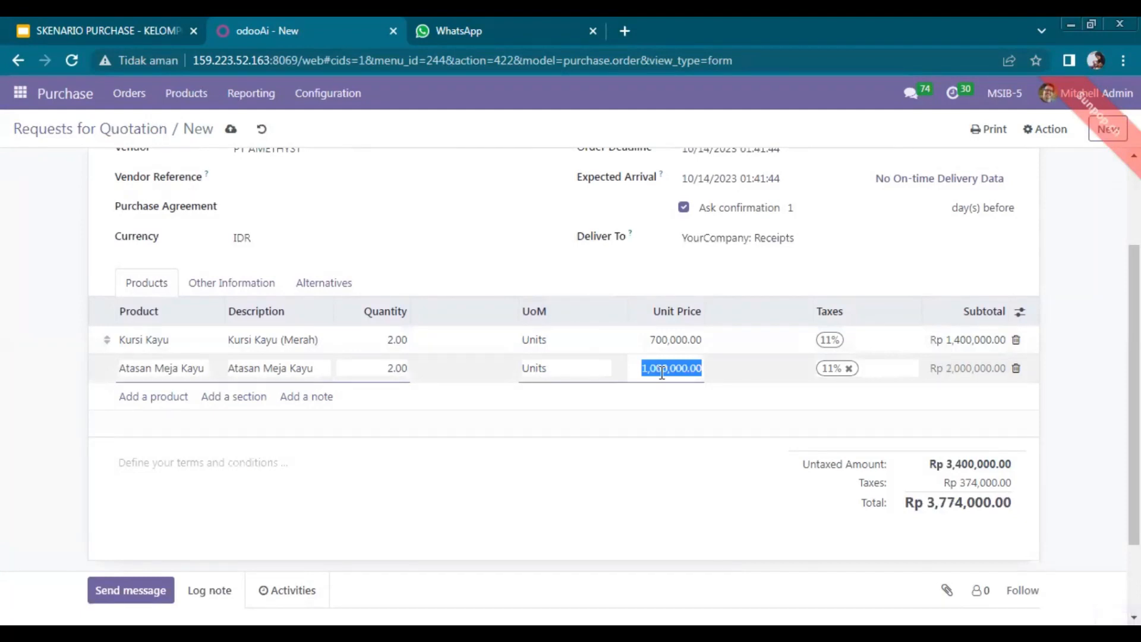
pyautogui.write('500000')
pyautogui.press('Tab')
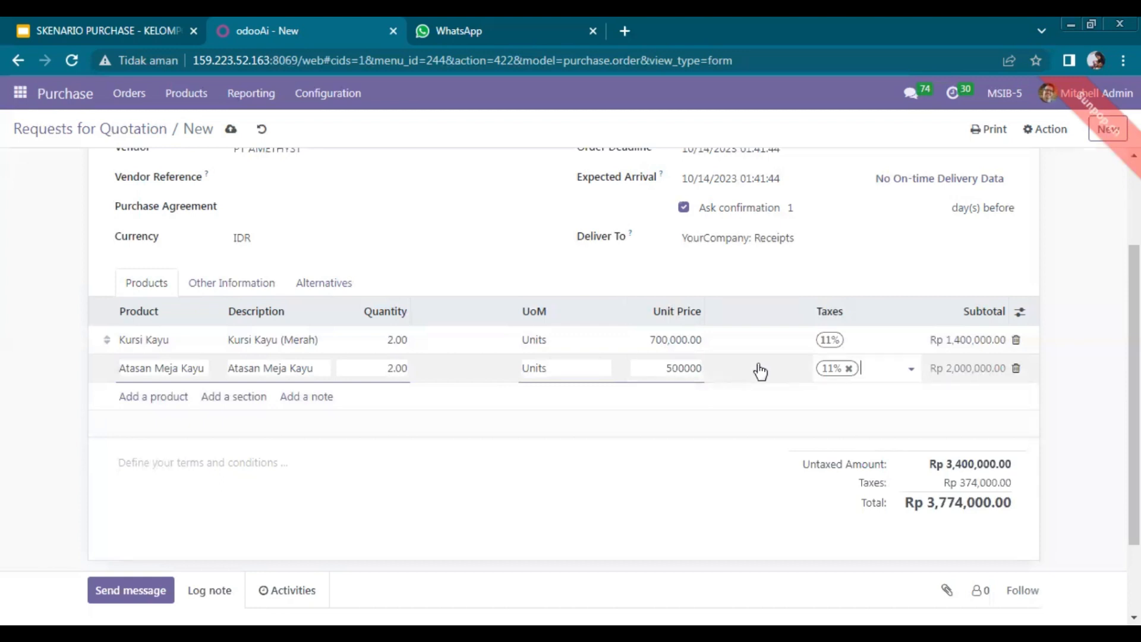
pyautogui.click(1044, 437)
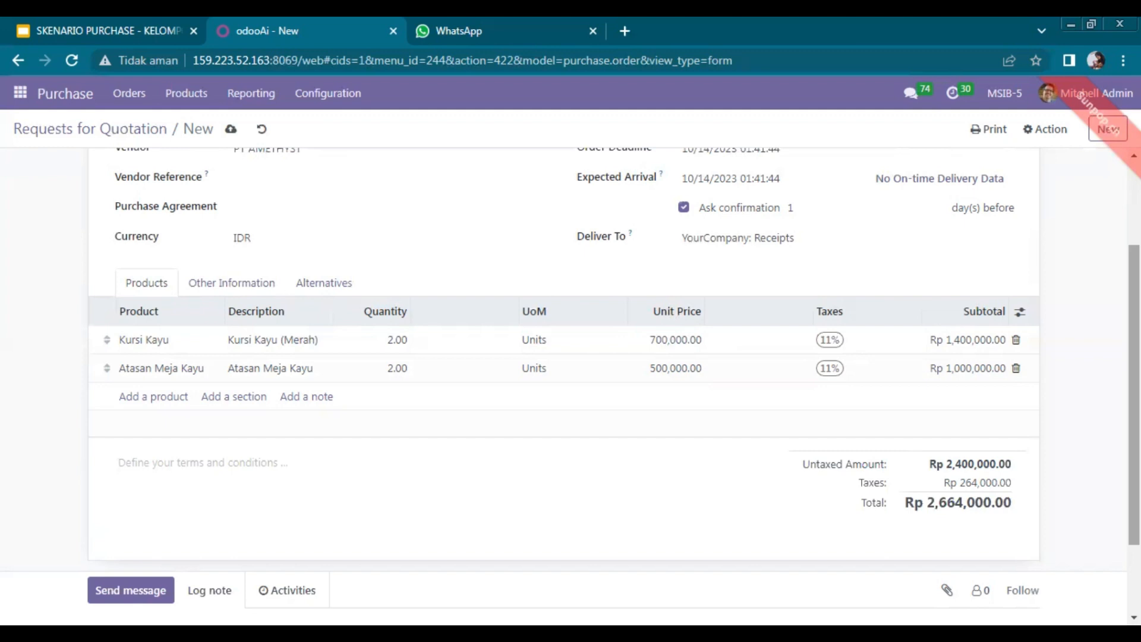
pyautogui.moveTo(1134, 394)
pyautogui.mouseDown()
pyautogui.moveTo(1134, 380)
pyautogui.moveTo(1134, 416)
pyautogui.mouseUp()
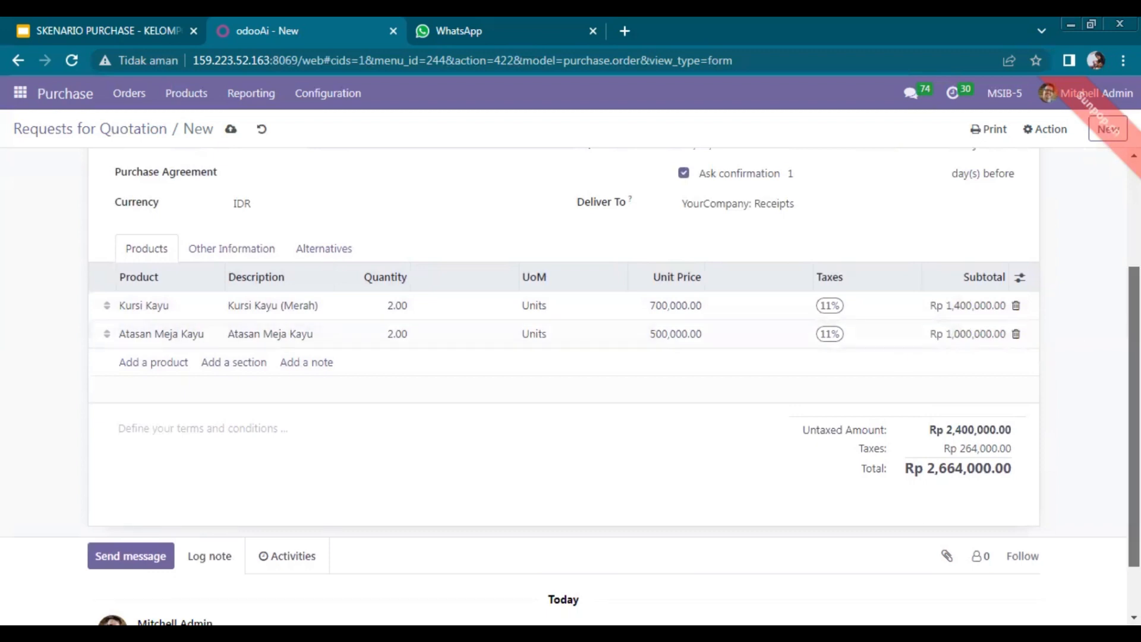
pyautogui.scroll(3, 1078, 340)
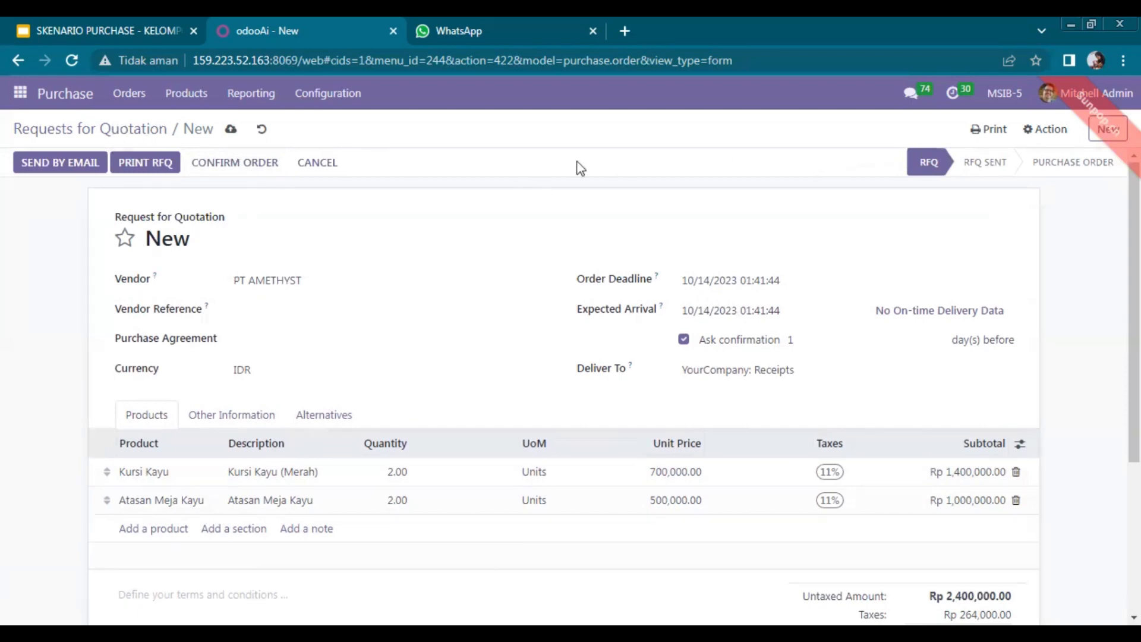
# Start e-mailing the RFQ and enter the vendor contact's e-mail address.
pyautogui.click(55, 173)
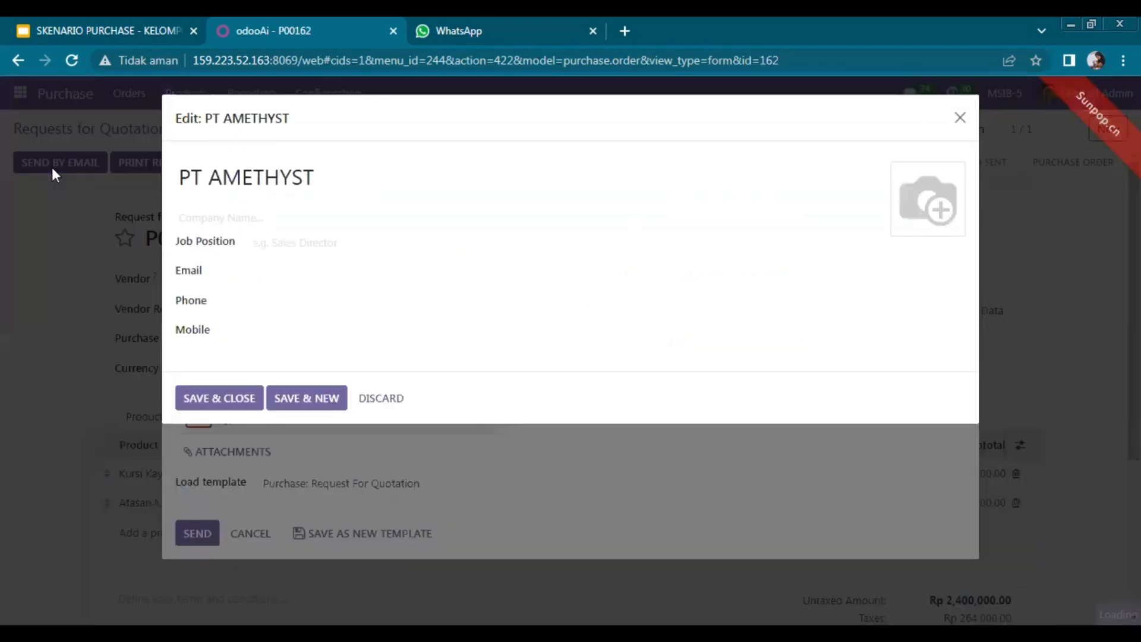
pyautogui.click(259, 278)
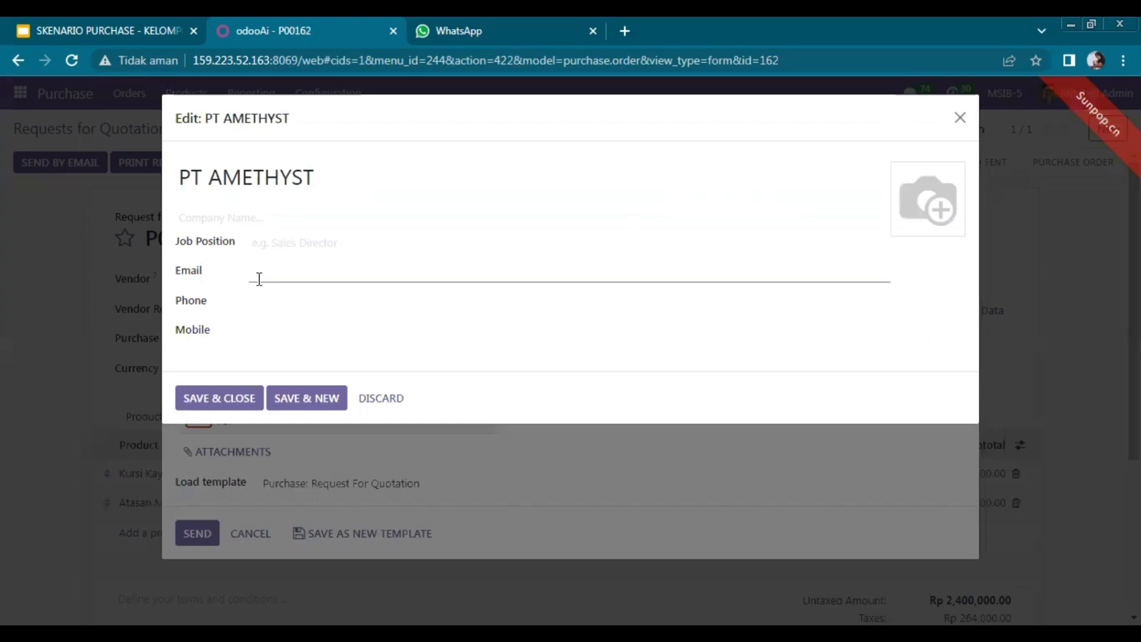
pyautogui.click(259, 278)
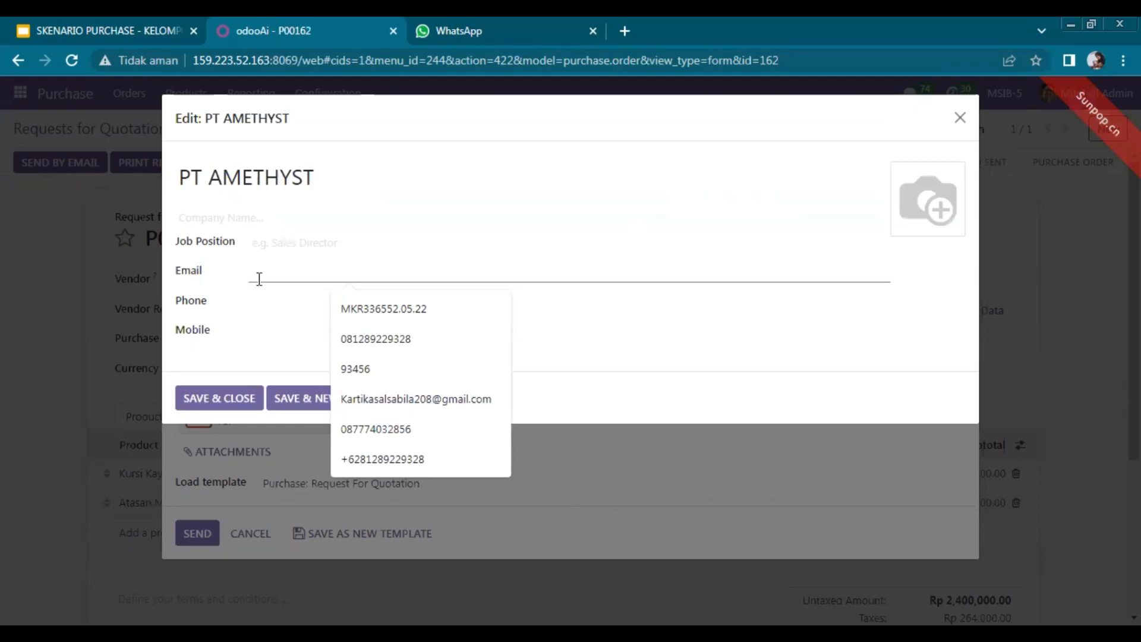
pyautogui.write('info')
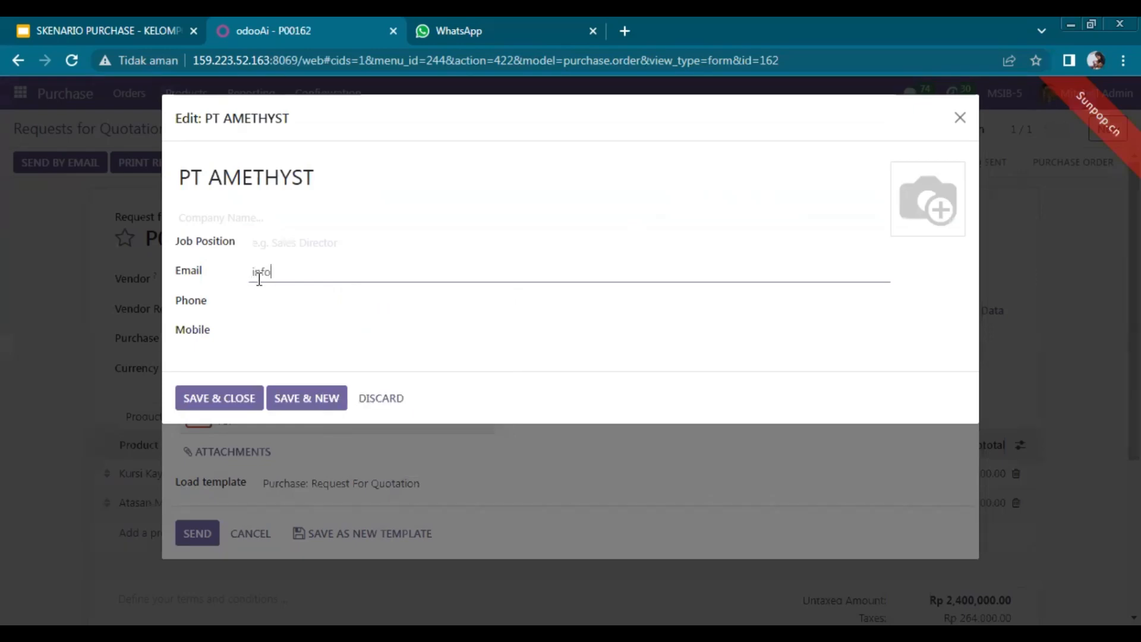
pyautogui.write('your')
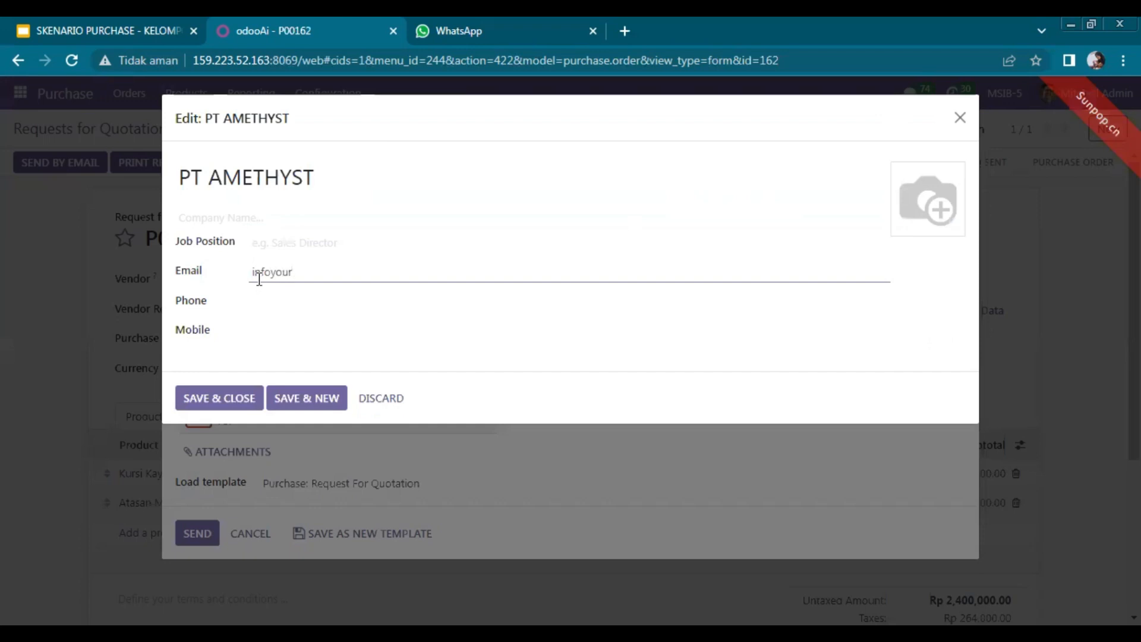
pyautogui.write('compan')
pyautogui.write('y.com')
pyautogui.press('BackSpace')
pyautogui.press('BackSpace')
pyautogui.press('BackSpace')
pyautogui.write('@')
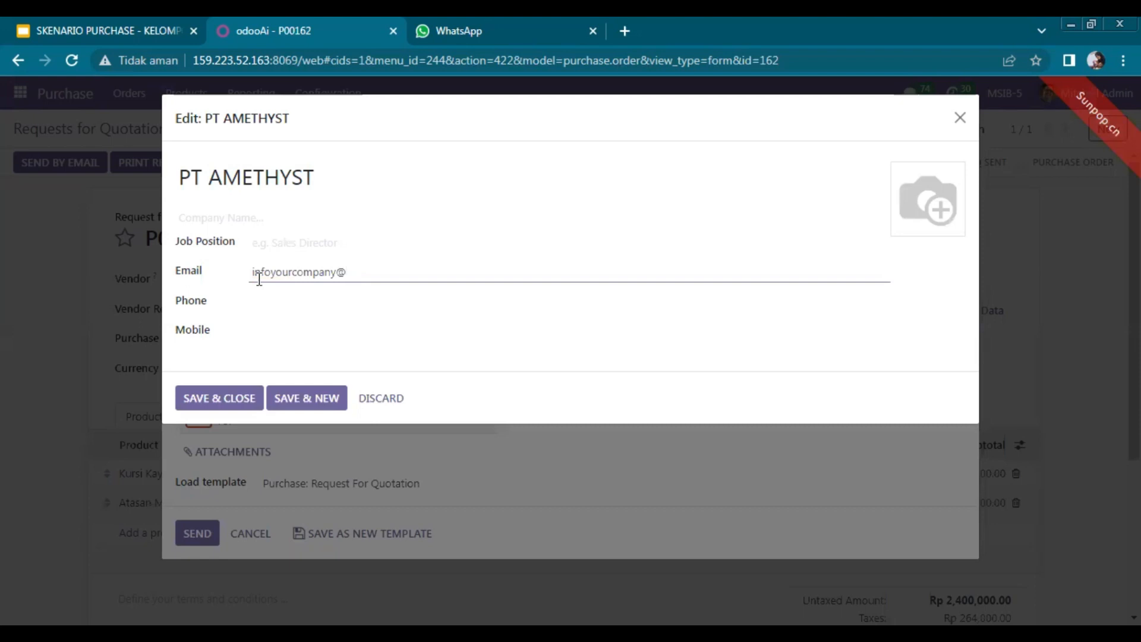
pyautogui.write('gmail.c')
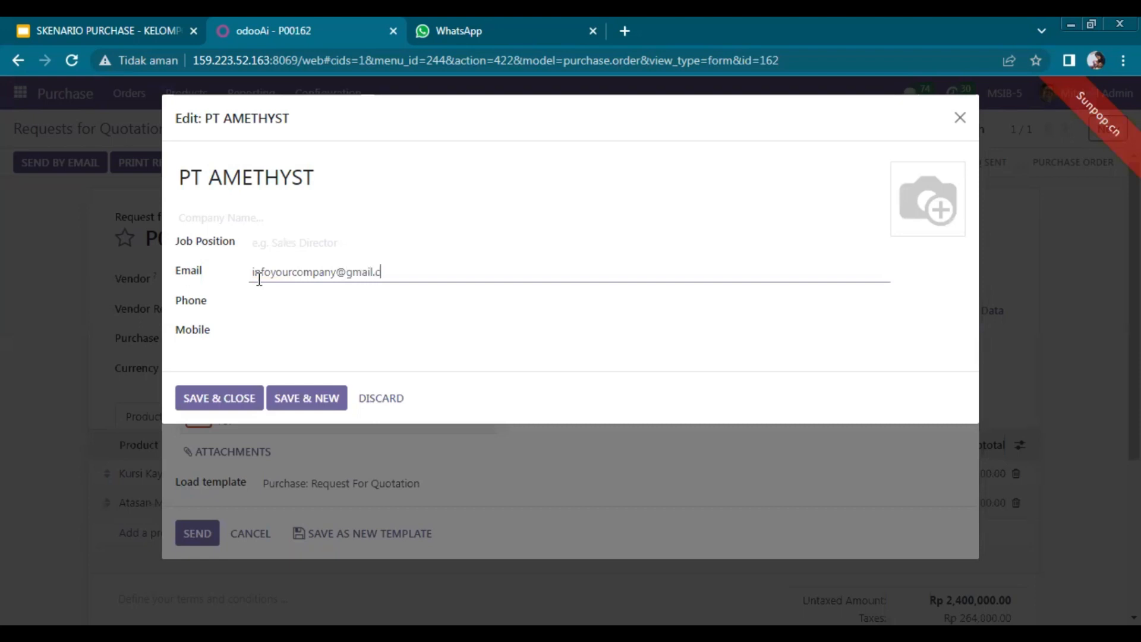
pyautogui.write('om')
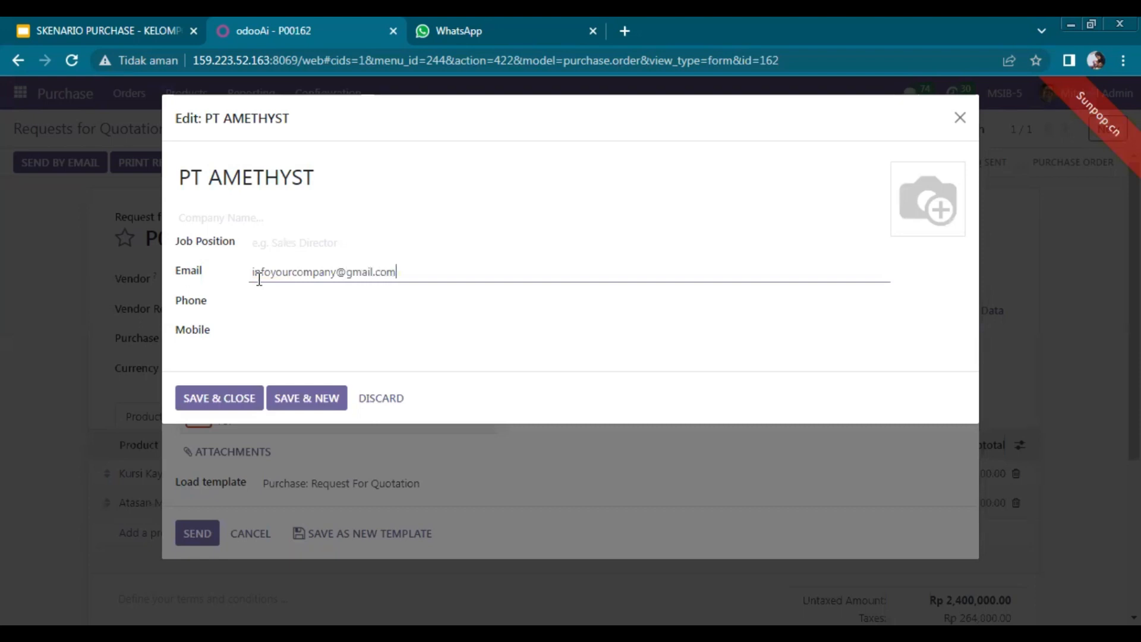
pyautogui.click(284, 250)
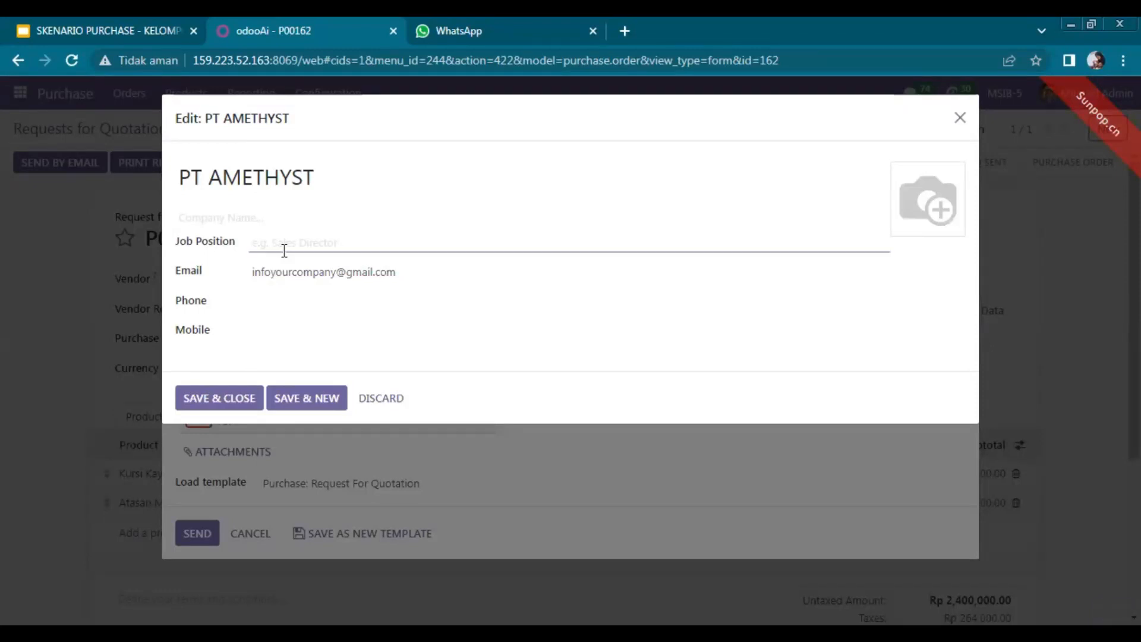
# Give the contact company Azure Interior, job Staff Purchase, and the suggested phone; save.
pyautogui.click(256, 219)
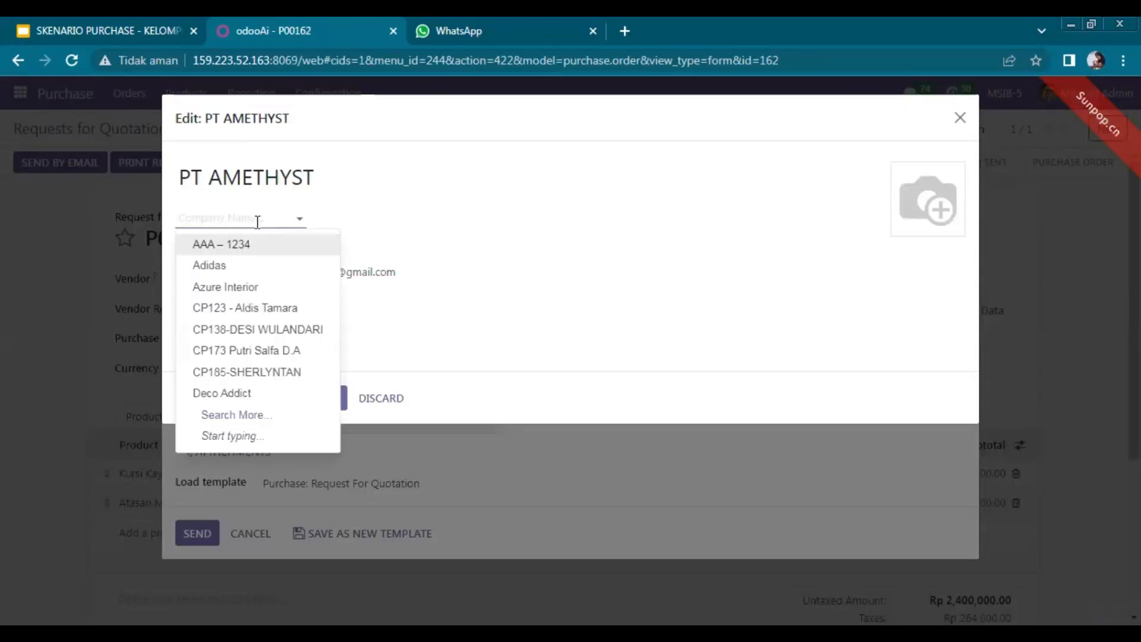
pyautogui.click(258, 299)
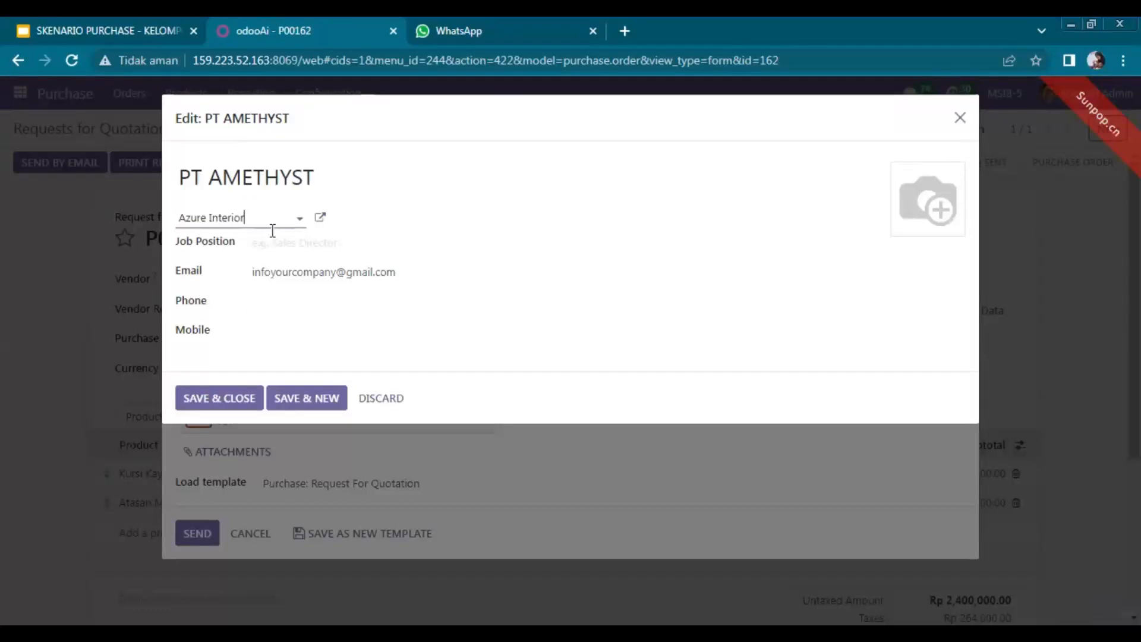
pyautogui.click(286, 247)
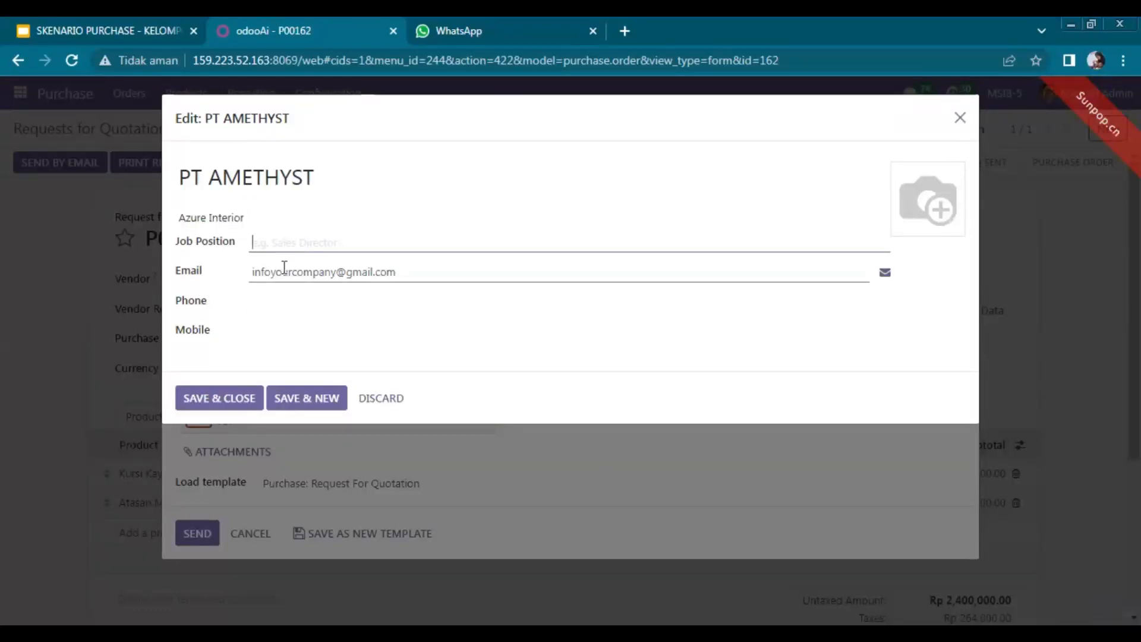
pyautogui.write('Stat')
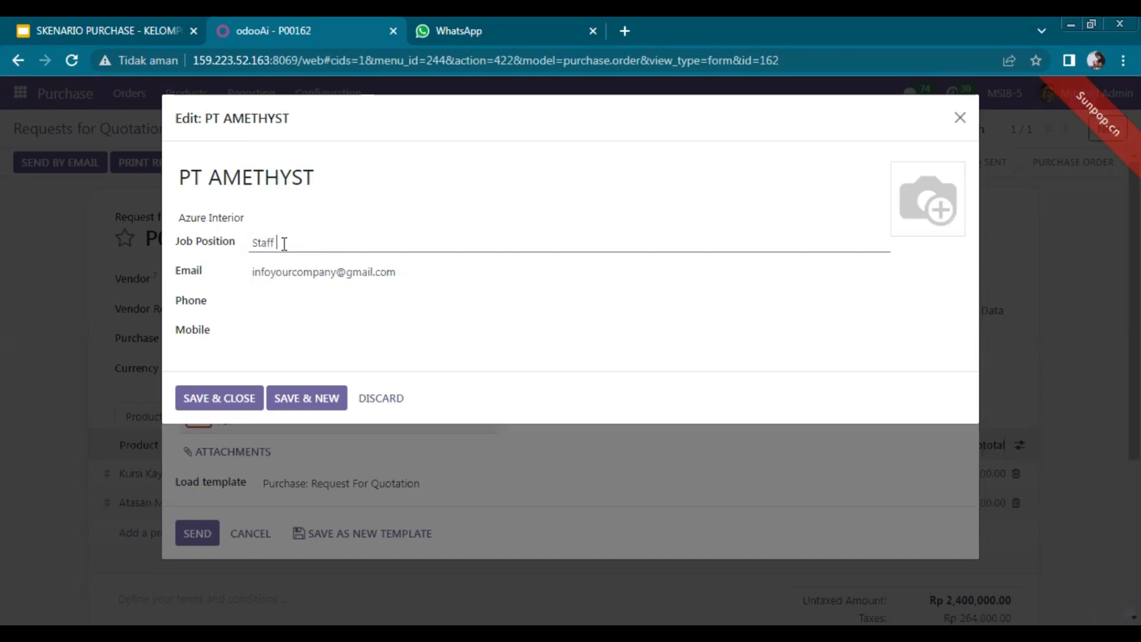
pyautogui.write('f Purcha')
pyautogui.write('se')
pyautogui.click(267, 306)
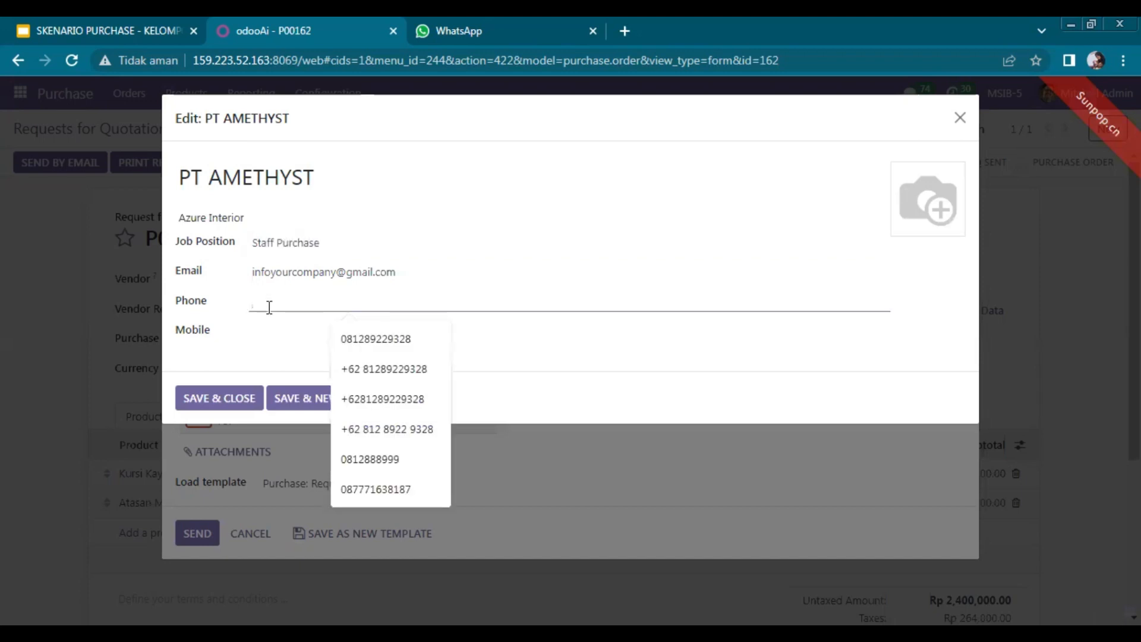
pyautogui.click(394, 338)
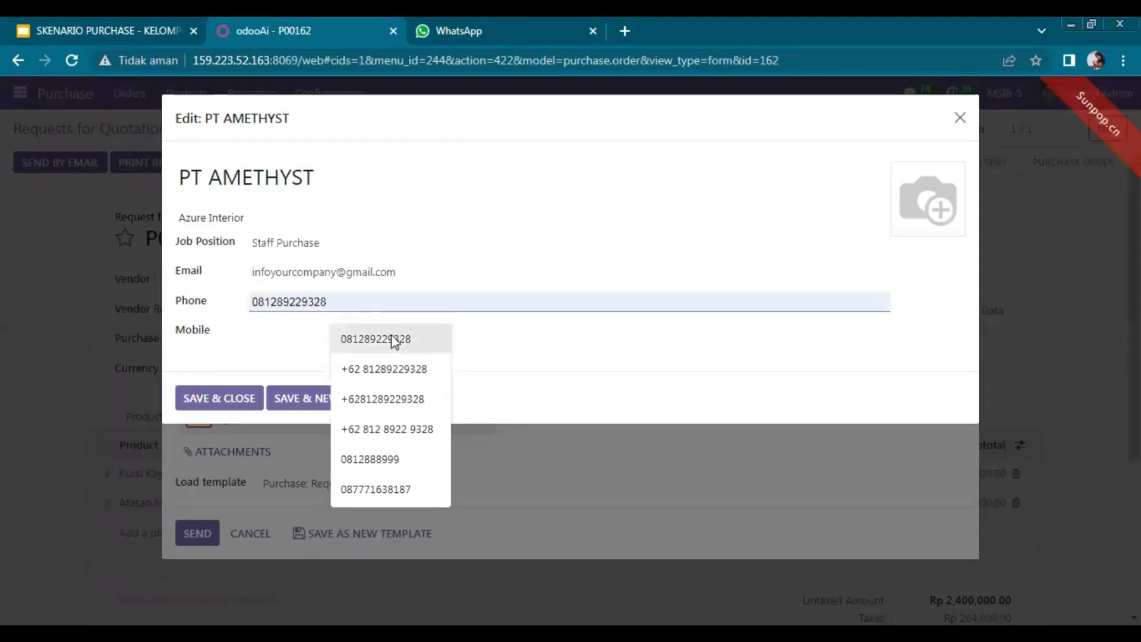
pyautogui.click(293, 341)
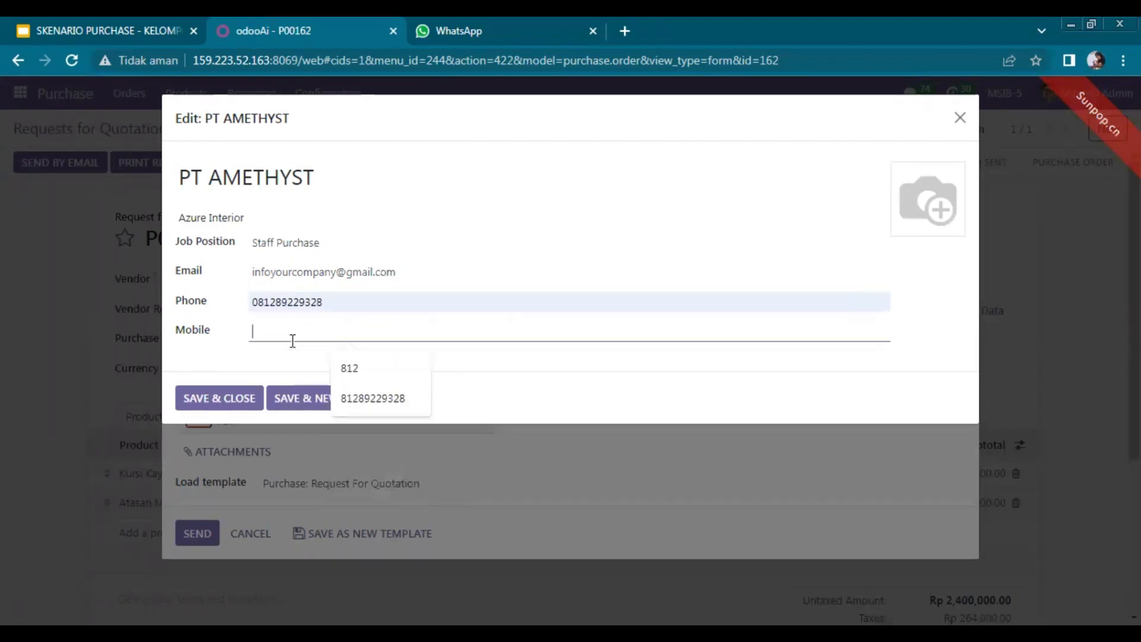
pyautogui.click(238, 403)
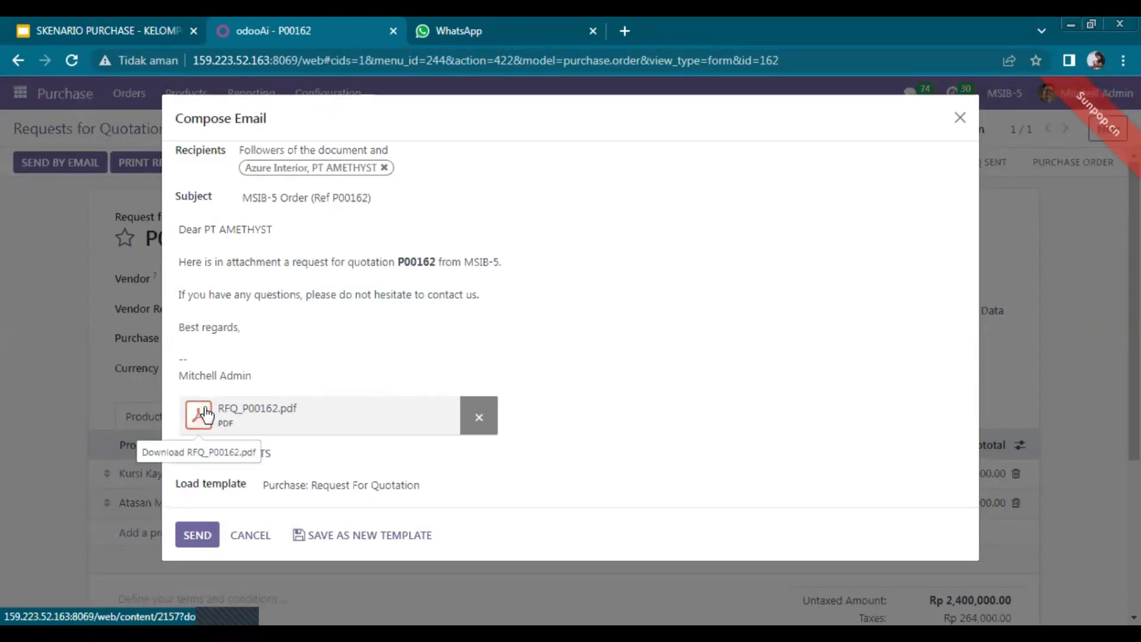
# Download the RFQ_P00162.pdf attachment from the quotation email and dismiss the download options.
pyautogui.click(205, 415)
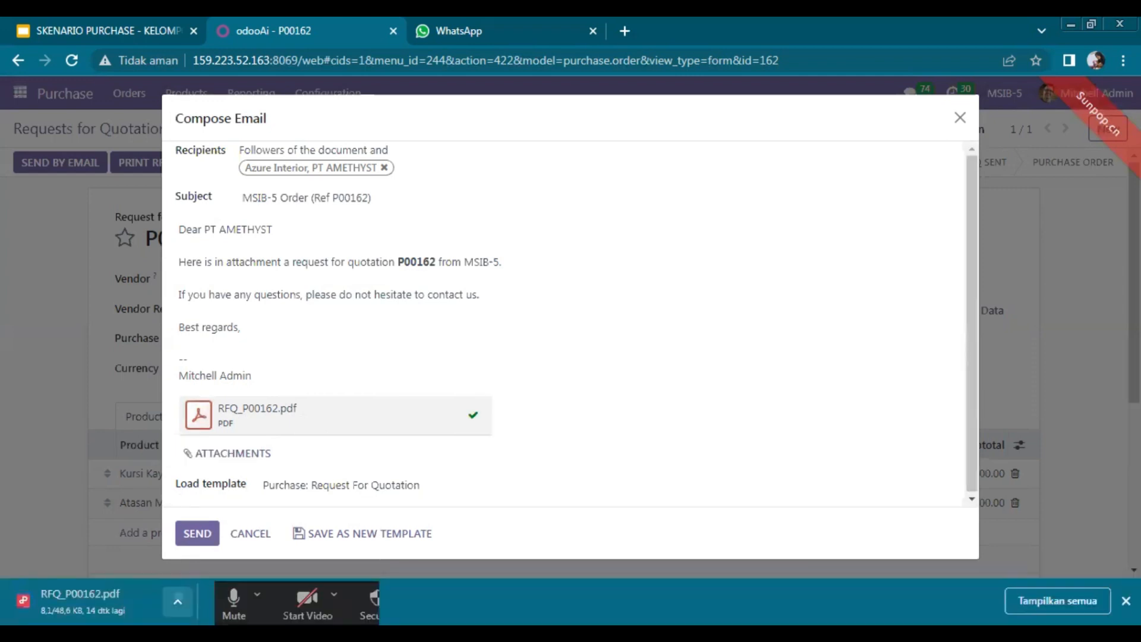
pyautogui.click(178, 602)
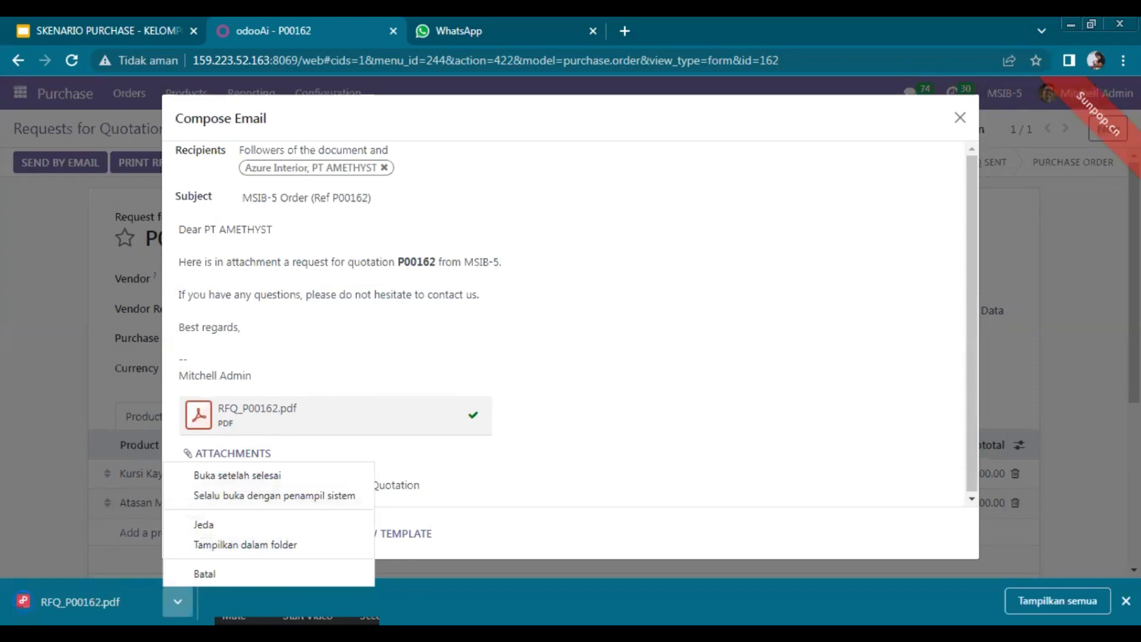
pyautogui.click(285, 544)
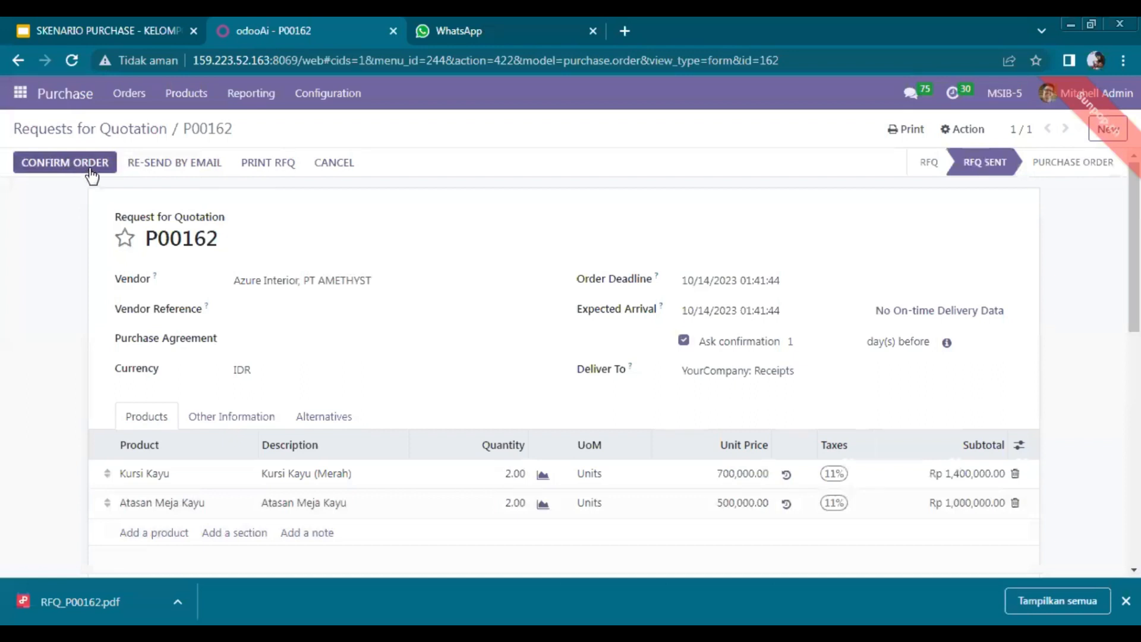
# Toggle the star on P00162 on and off, then confirm it as a purchase order.
pyautogui.click(125, 237)
pyautogui.click(126, 239)
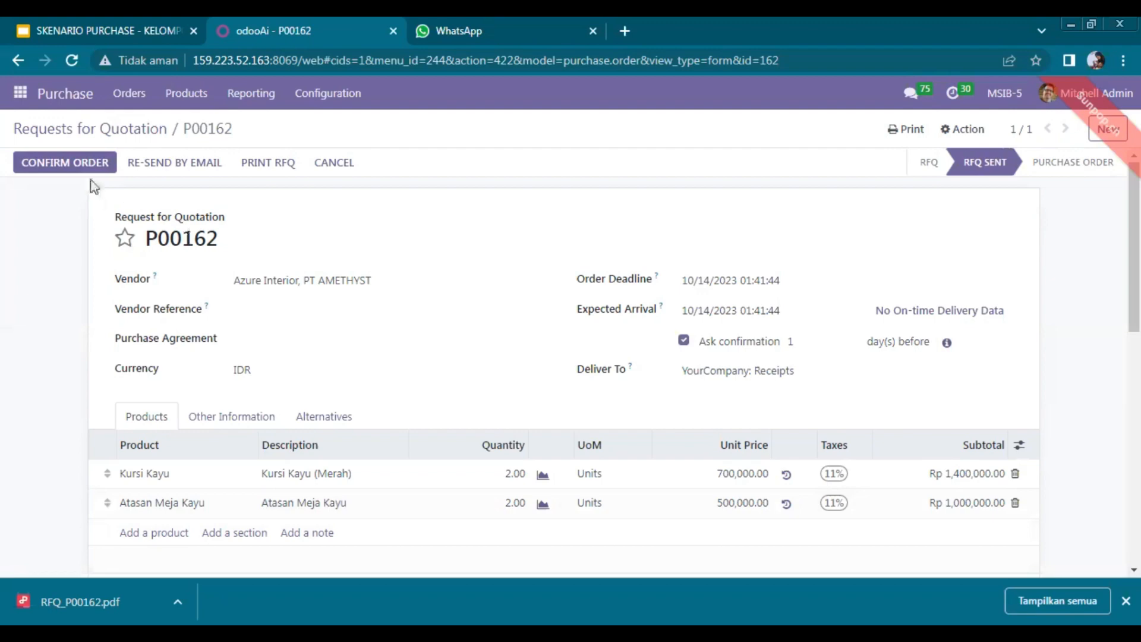
pyautogui.click(53, 168)
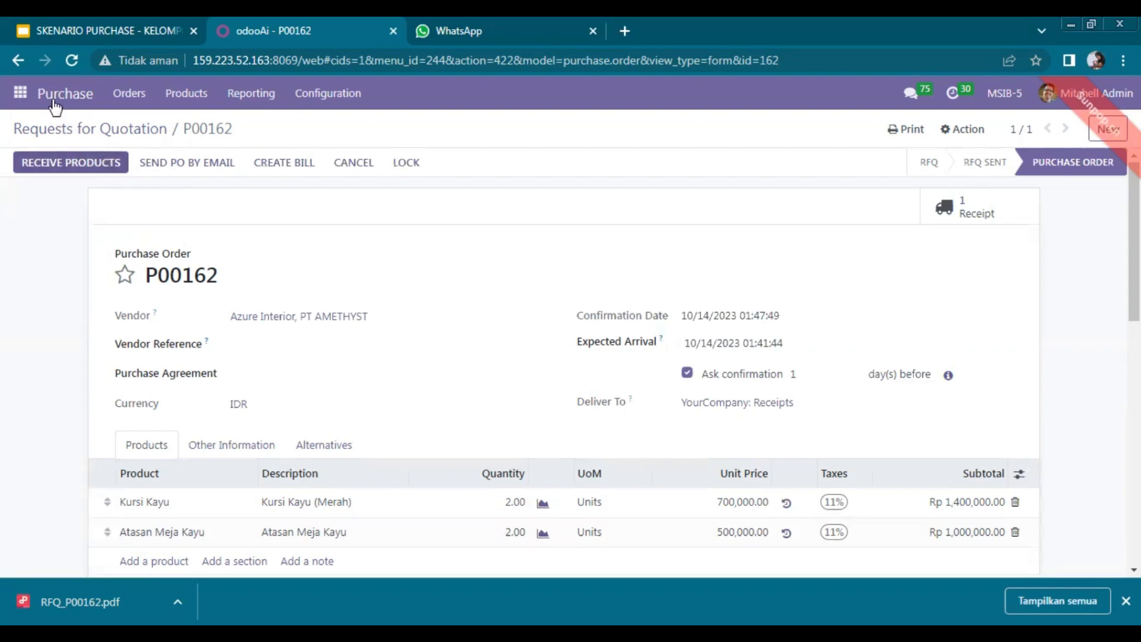
# Visit the Discuss inbox, then go back to the Purchase app.
pyautogui.click(20, 92)
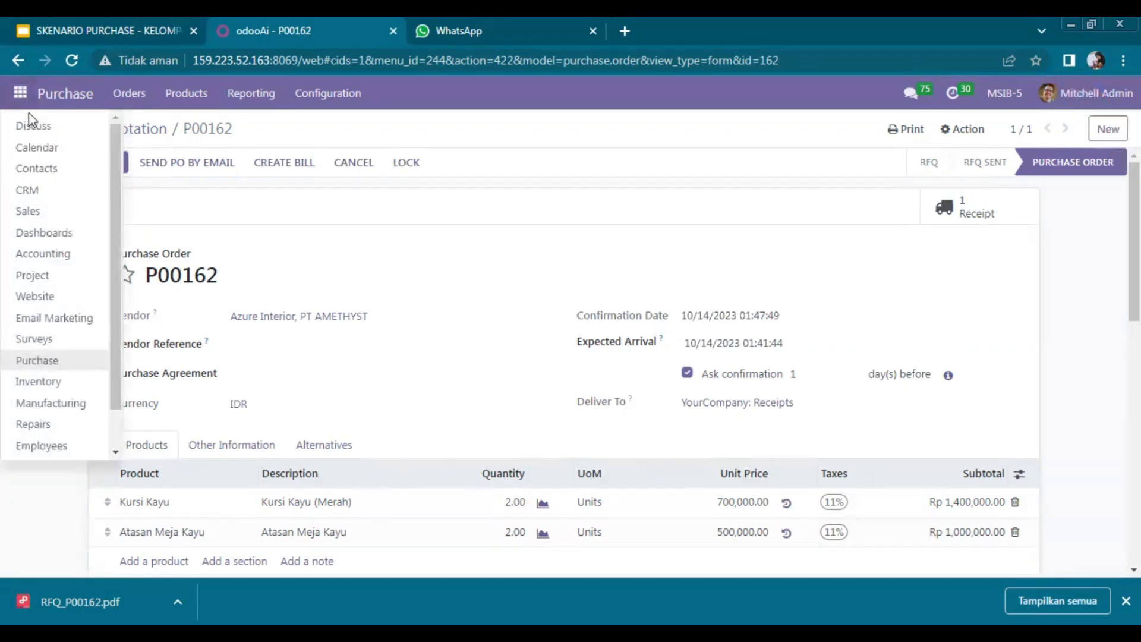
pyautogui.click(35, 128)
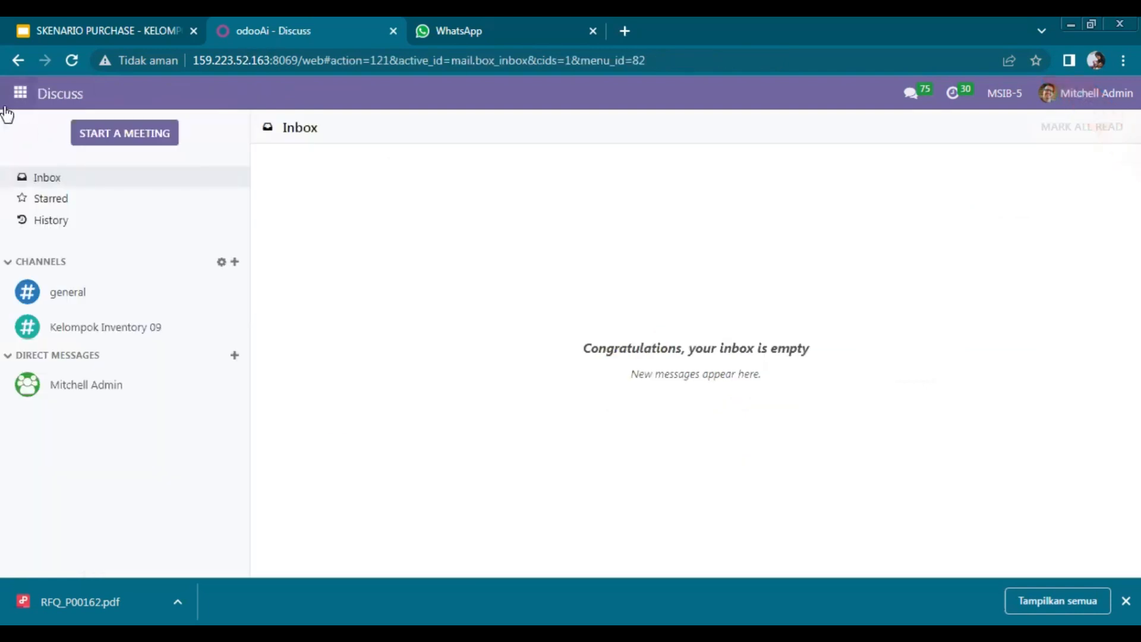
pyautogui.click(18, 93)
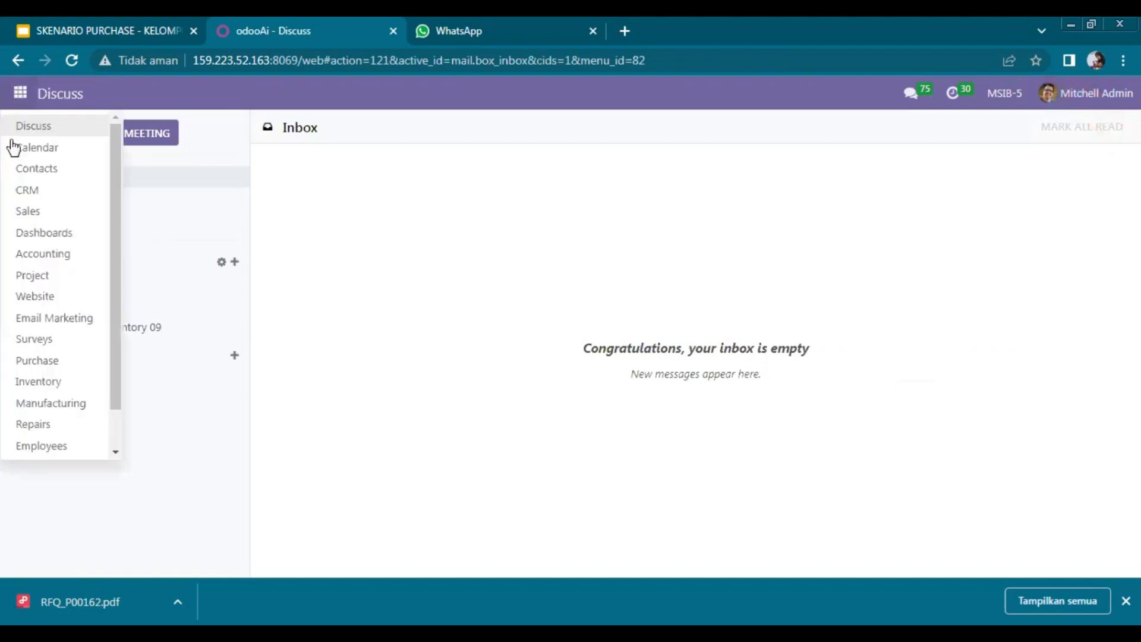
pyautogui.click(34, 361)
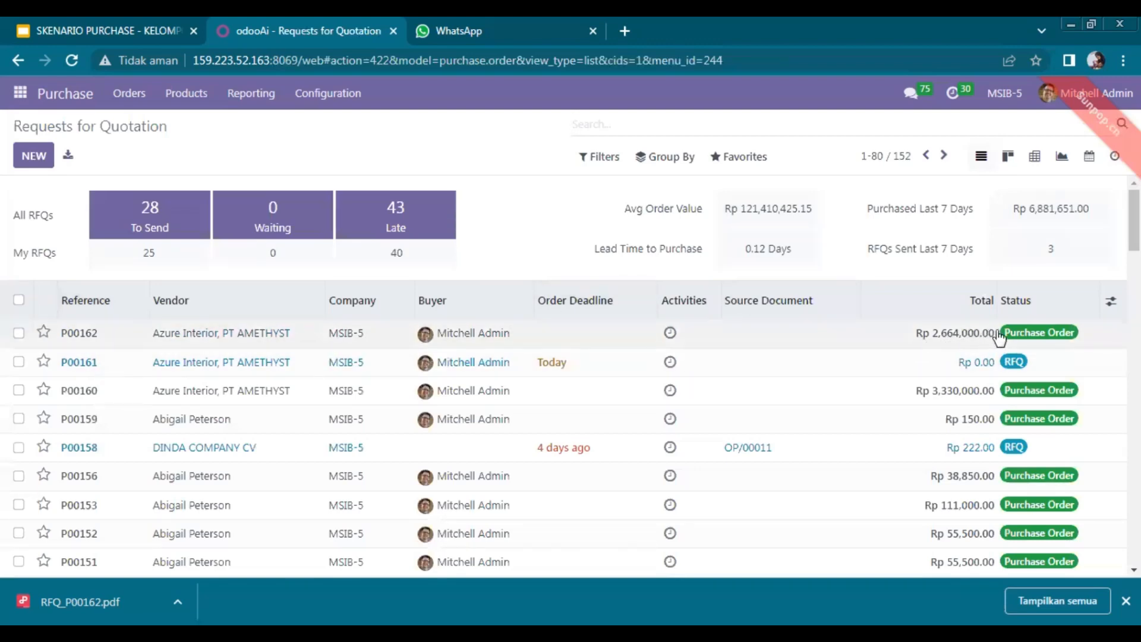
# Open P00162 from the quotations list and scroll to its Received and Billed quantities.
pyautogui.click(647, 343)
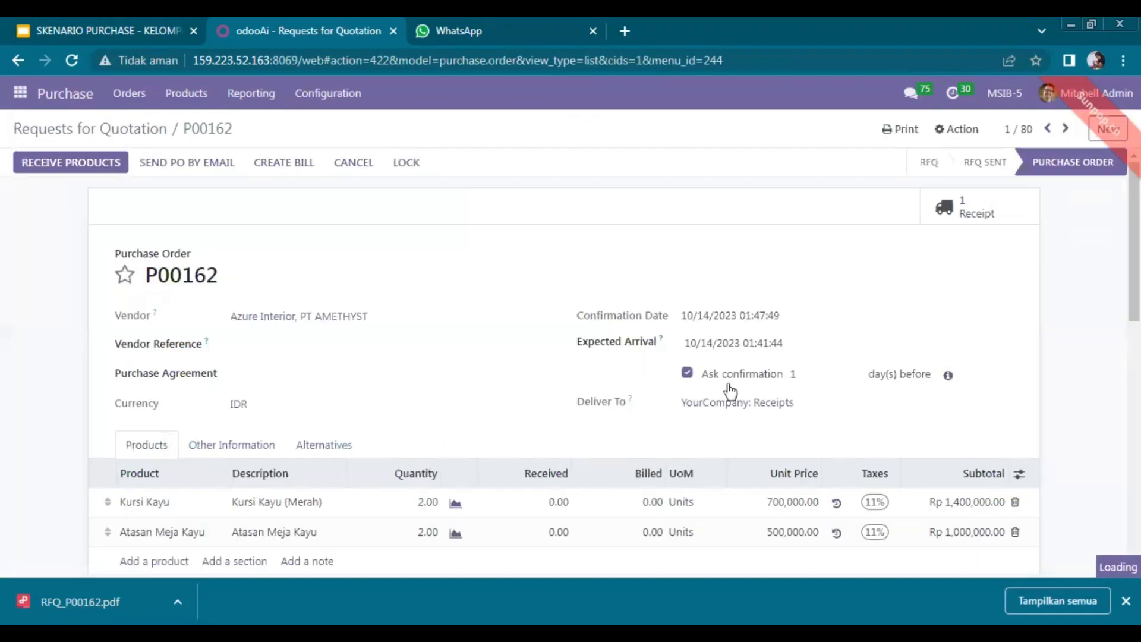
pyautogui.click(729, 343)
pyautogui.moveTo(1134, 264); pyautogui.dragTo(1134, 282)
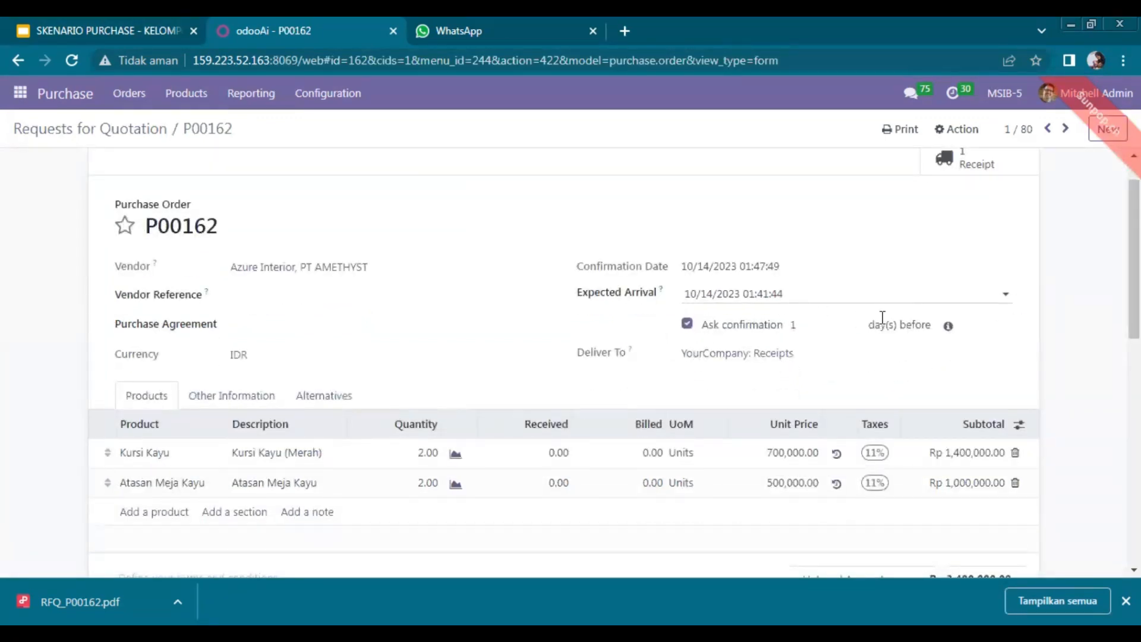
pyautogui.moveTo(1134, 267); pyautogui.dragTo(1135, 328)
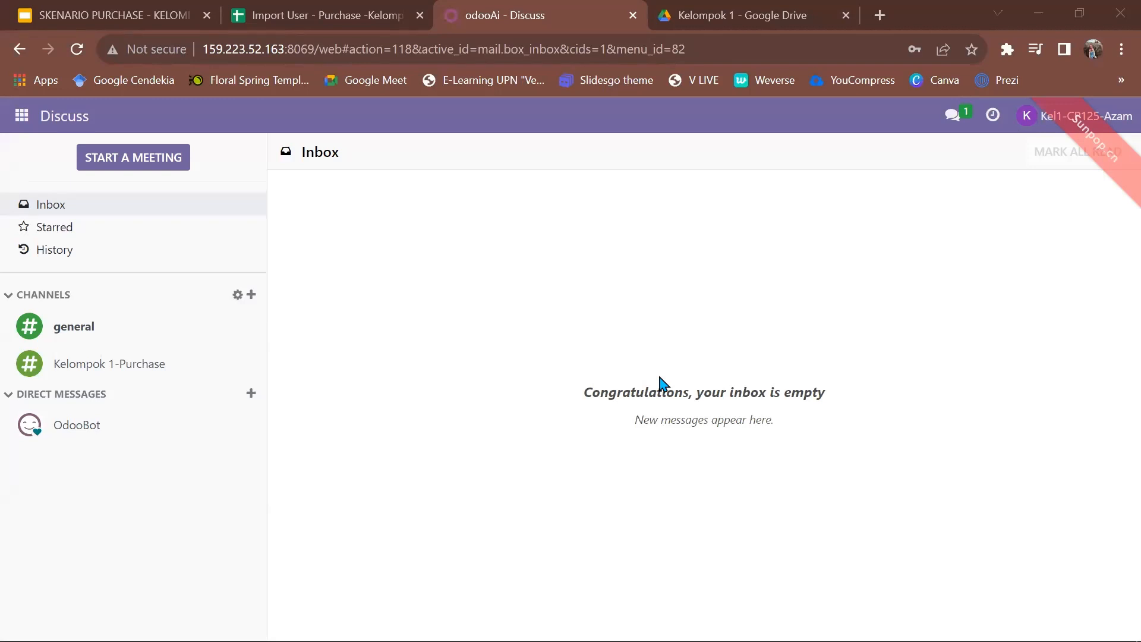
# Return to Purchase from the apps menu and create a blank new RFQ in IDR.
pyautogui.click(19, 119)
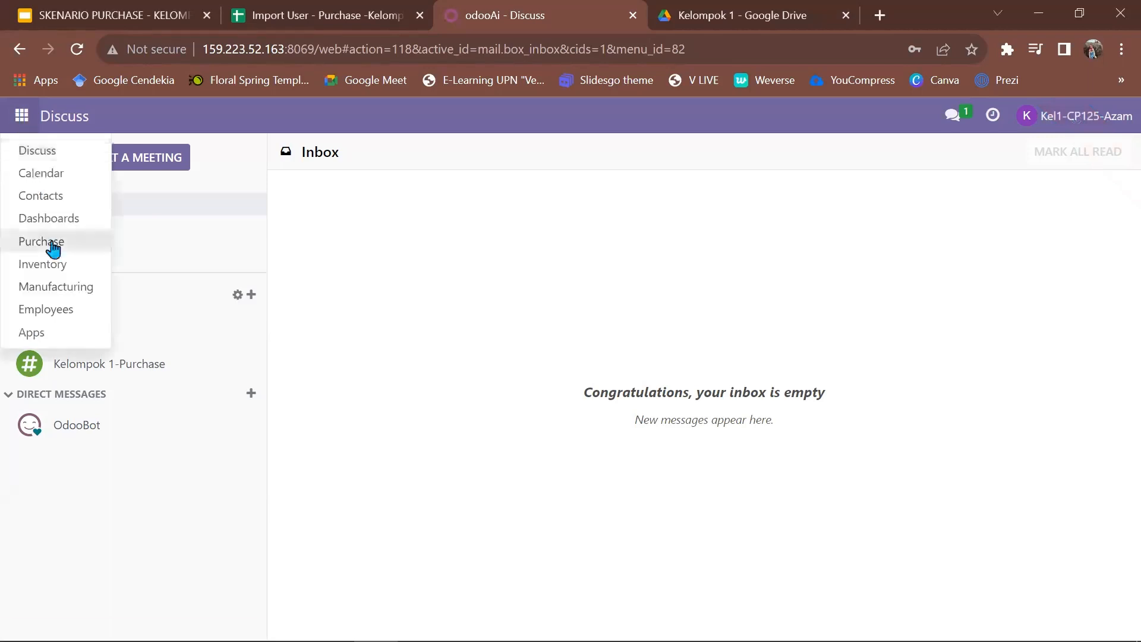
pyautogui.click(21, 240)
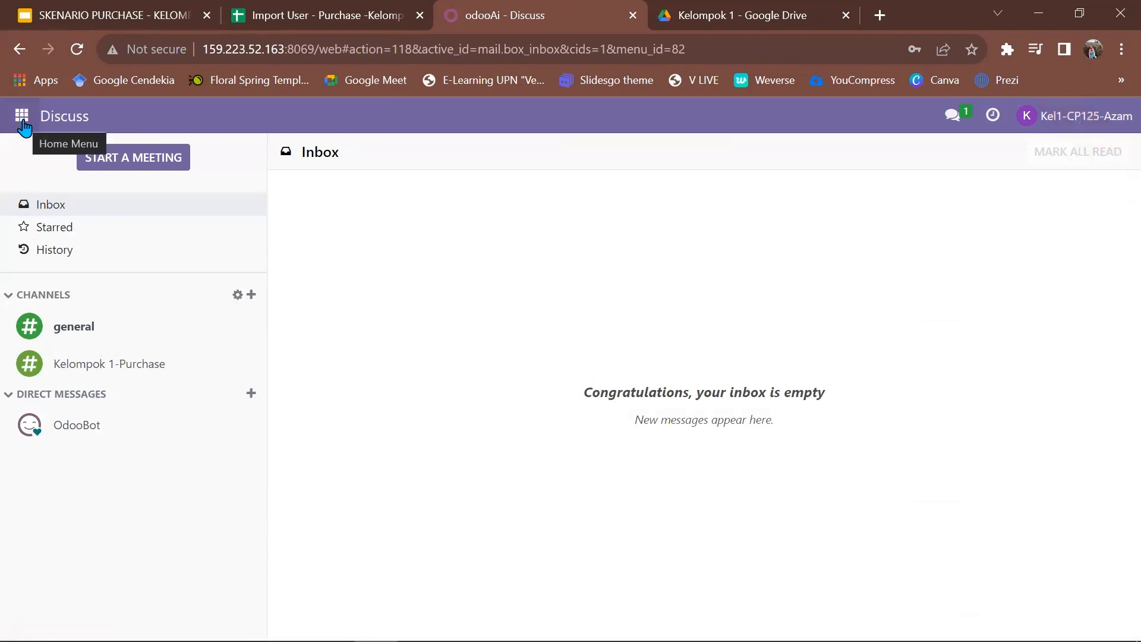
pyautogui.click(22, 117)
pyautogui.click(36, 243)
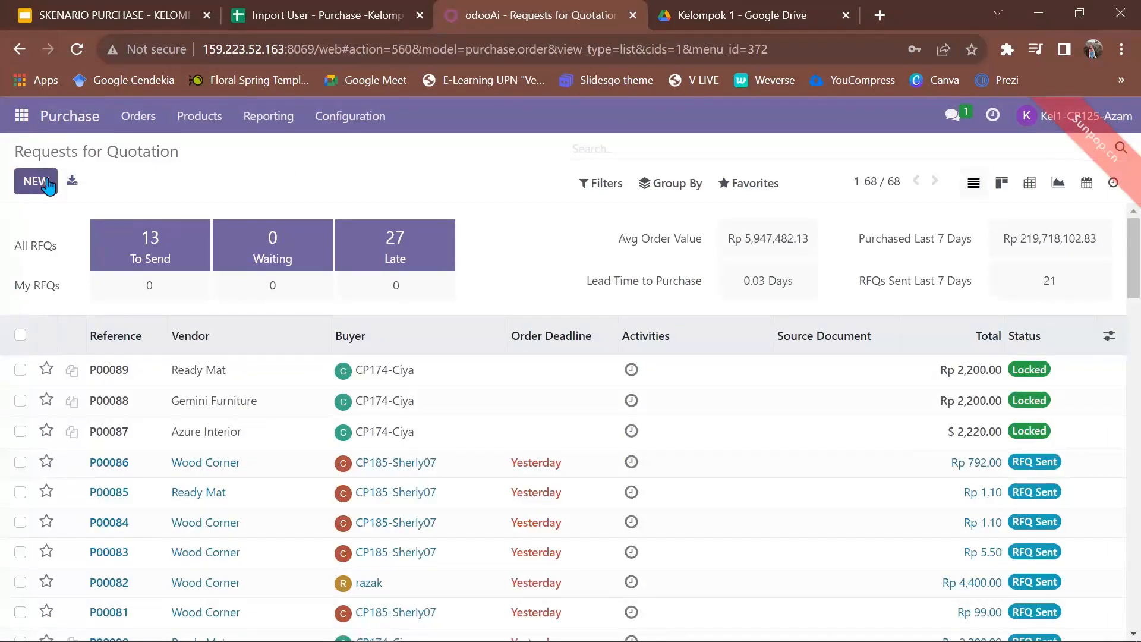
pyautogui.click(47, 186)
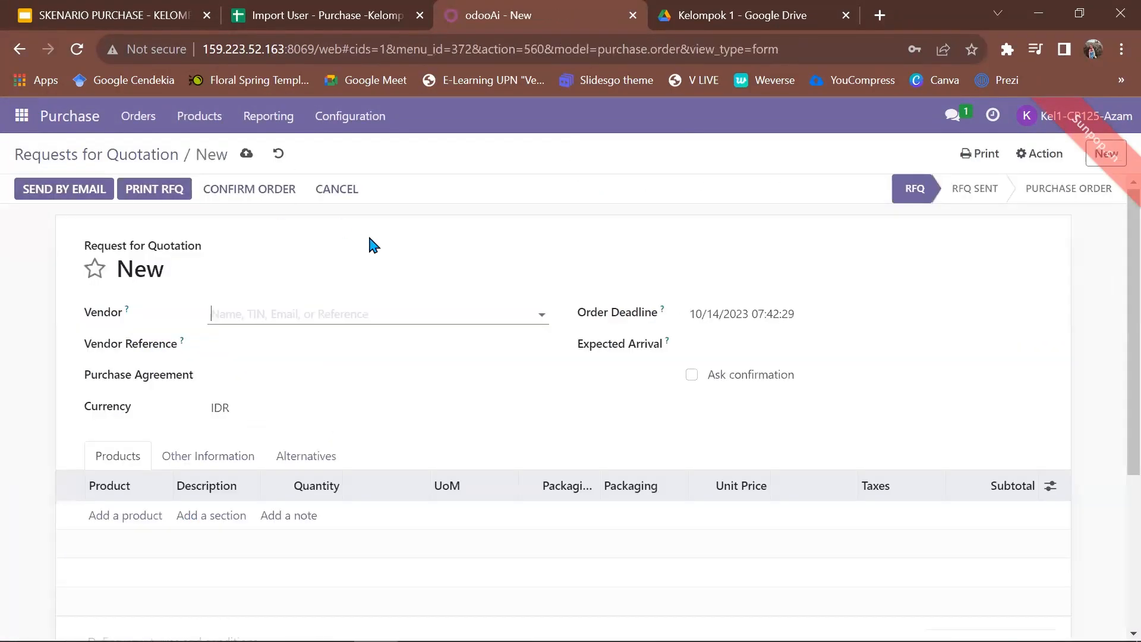
# Choose Wood Corner 1 as the new quotation's vendor.
pyautogui.click(271, 314)
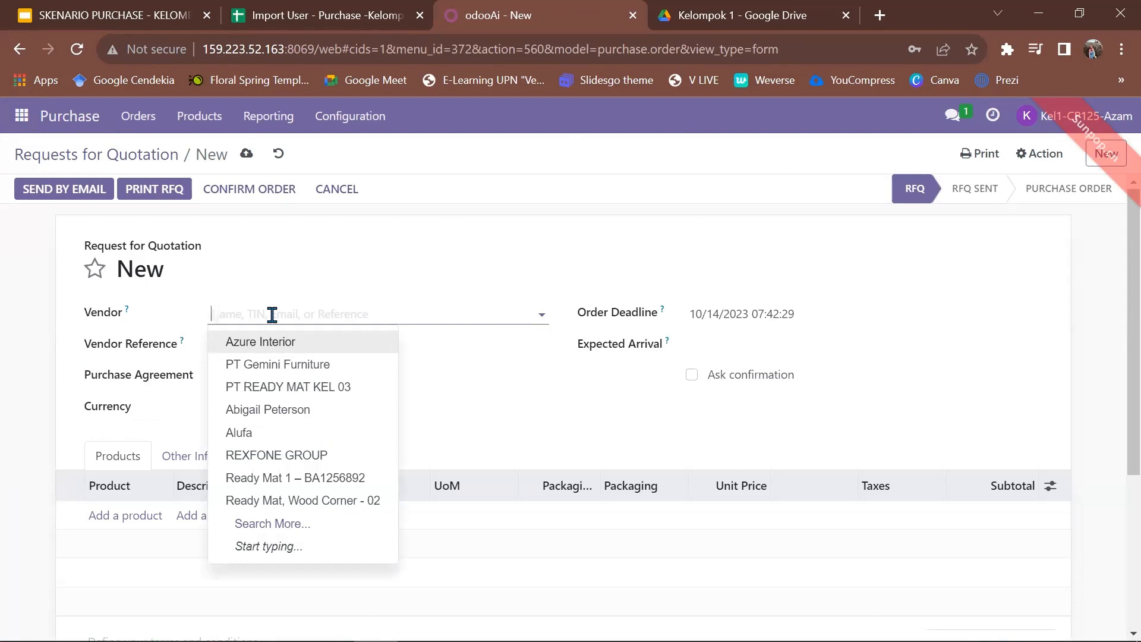
pyautogui.write('woo')
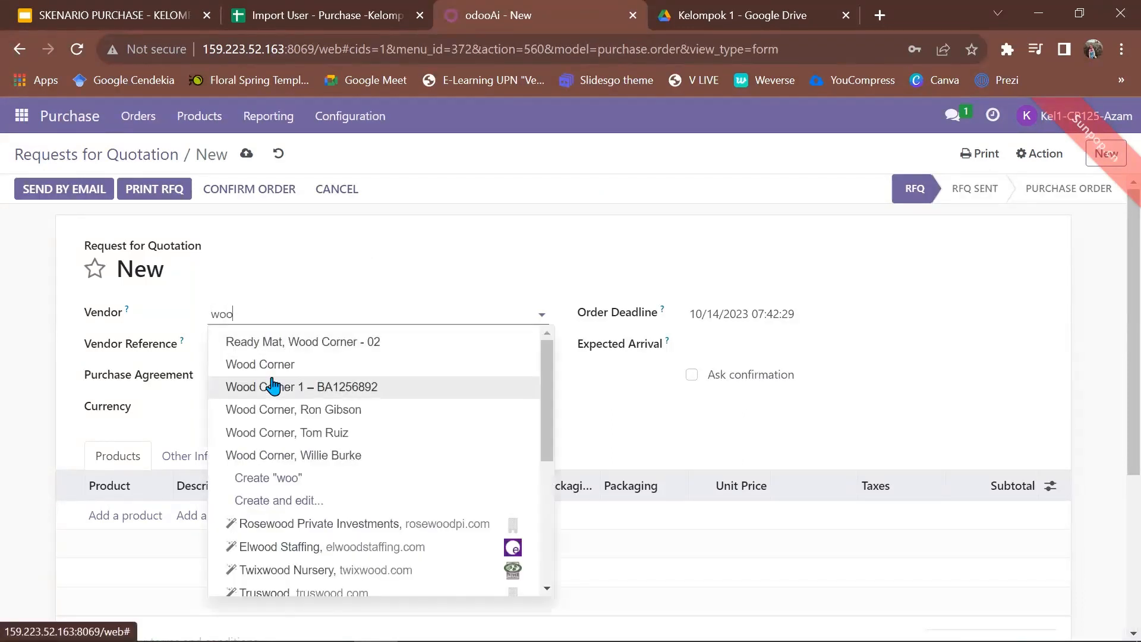
pyautogui.write('d cor')
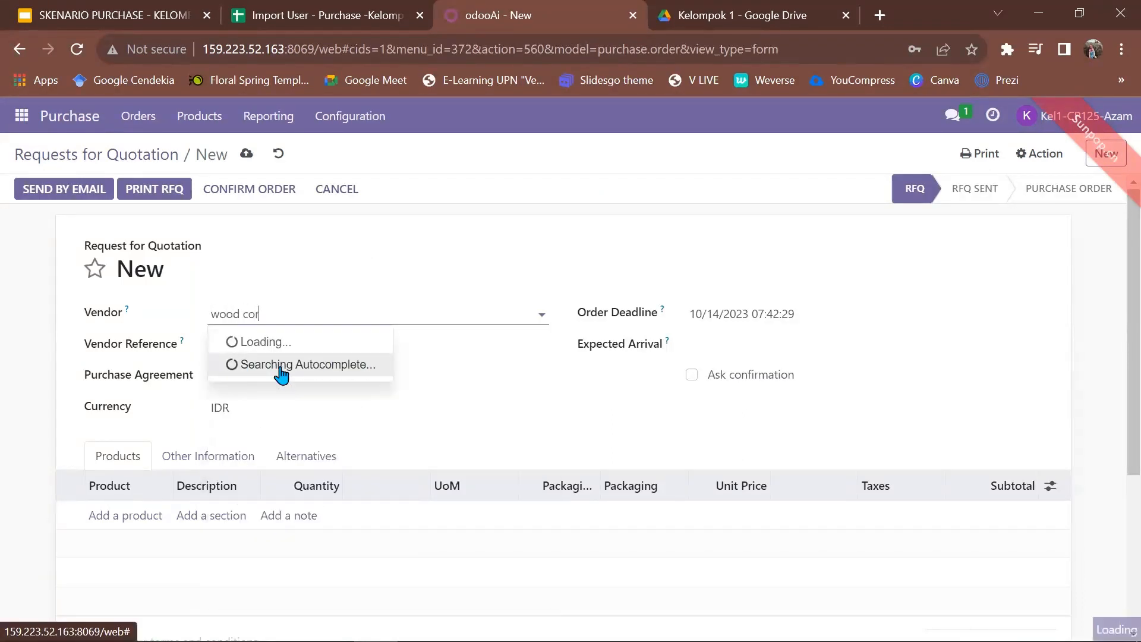
pyautogui.write('ner 1')
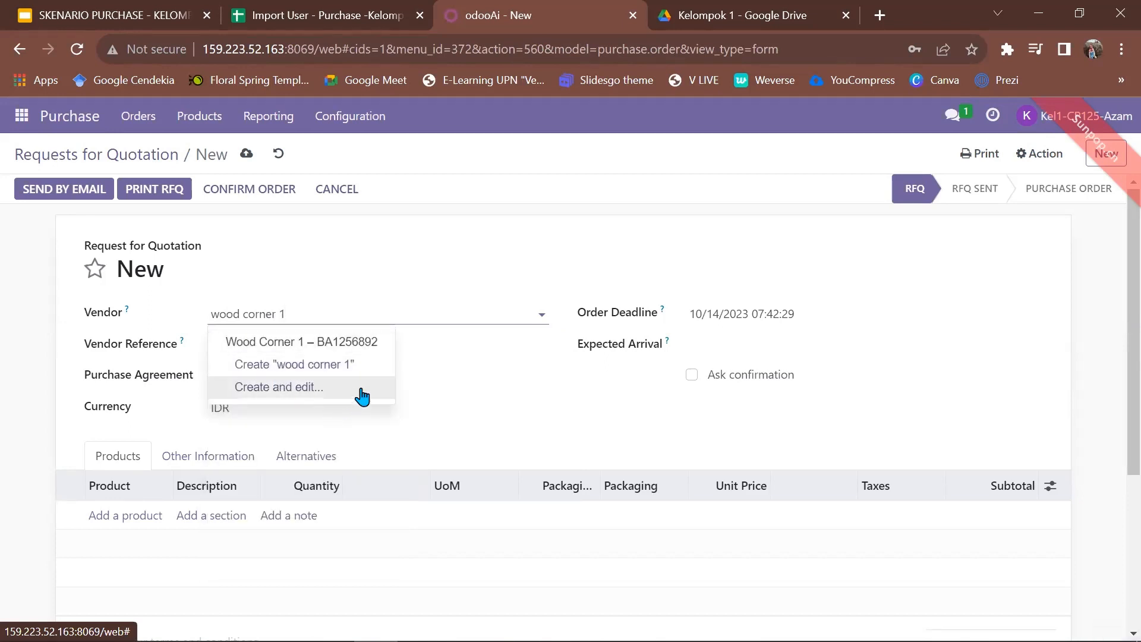
pyautogui.click(348, 342)
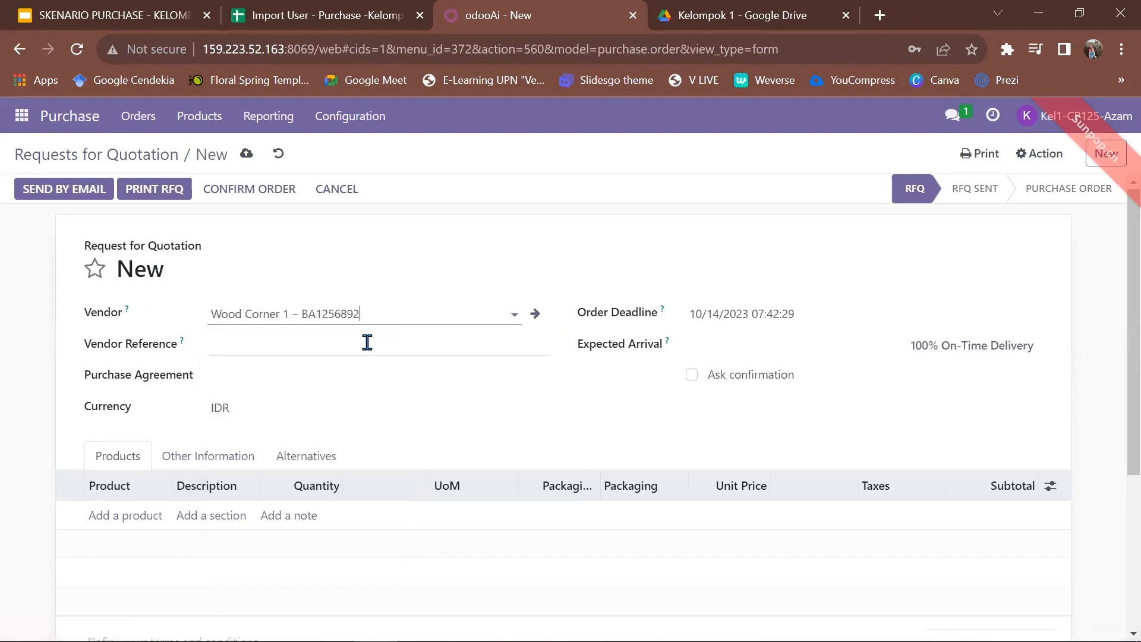
pyautogui.moveTo(362, 314); pyautogui.dragTo(292, 314)
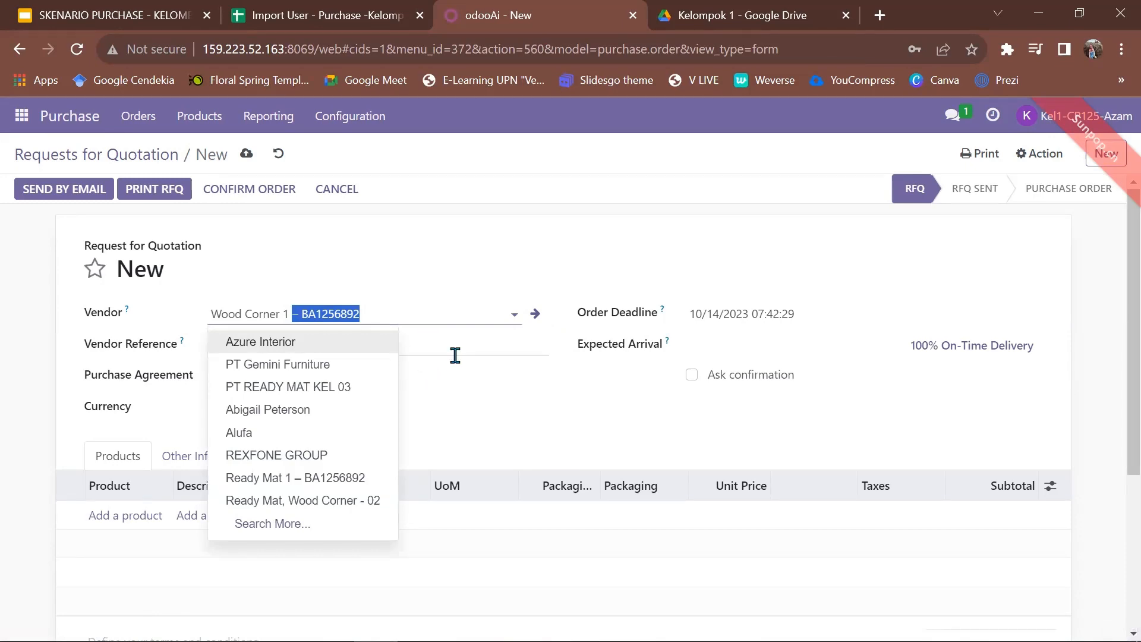
pyautogui.click(455, 356)
# Set the order deadline to 15 November 2023.
pyautogui.click(800, 320)
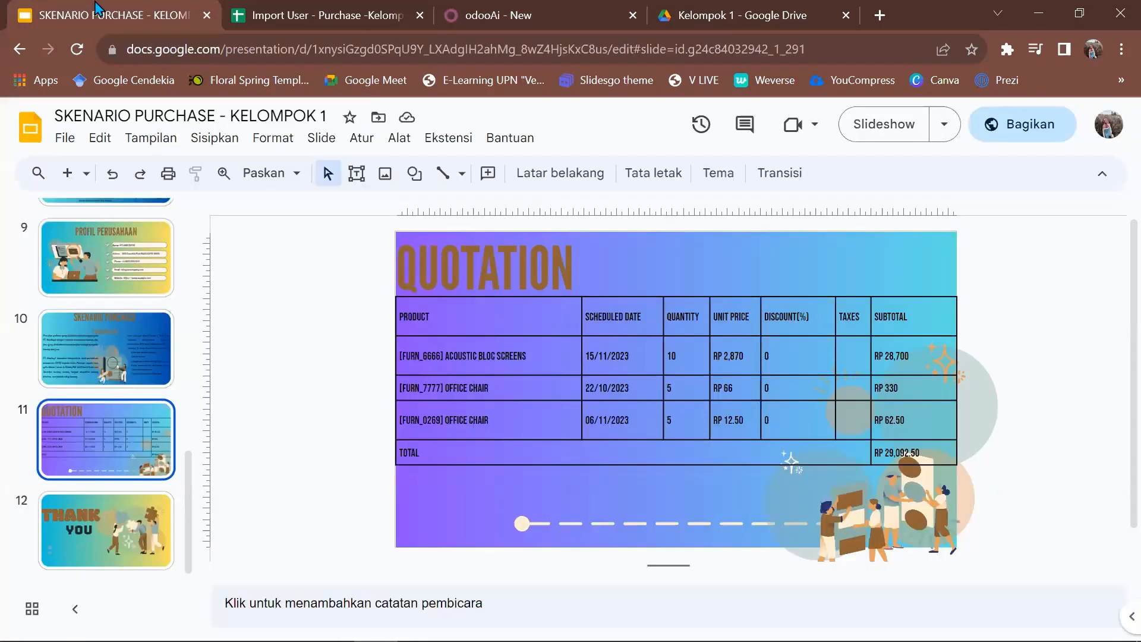
pyautogui.click(107, 14)
pyautogui.click(998, 14)
pyautogui.click(885, 145)
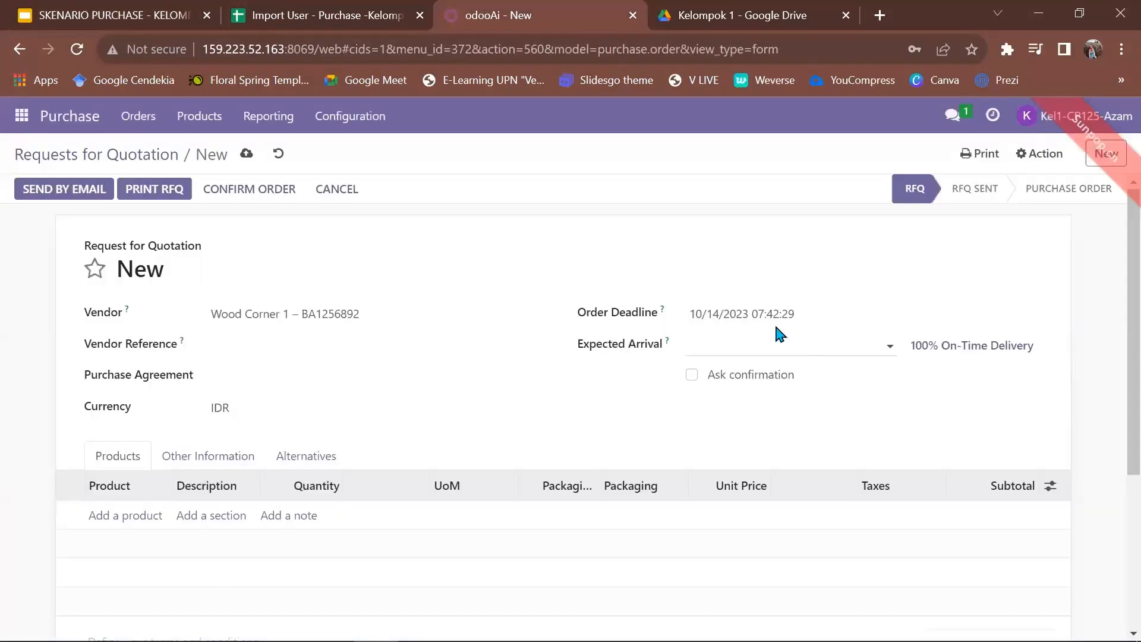
pyautogui.click(776, 315)
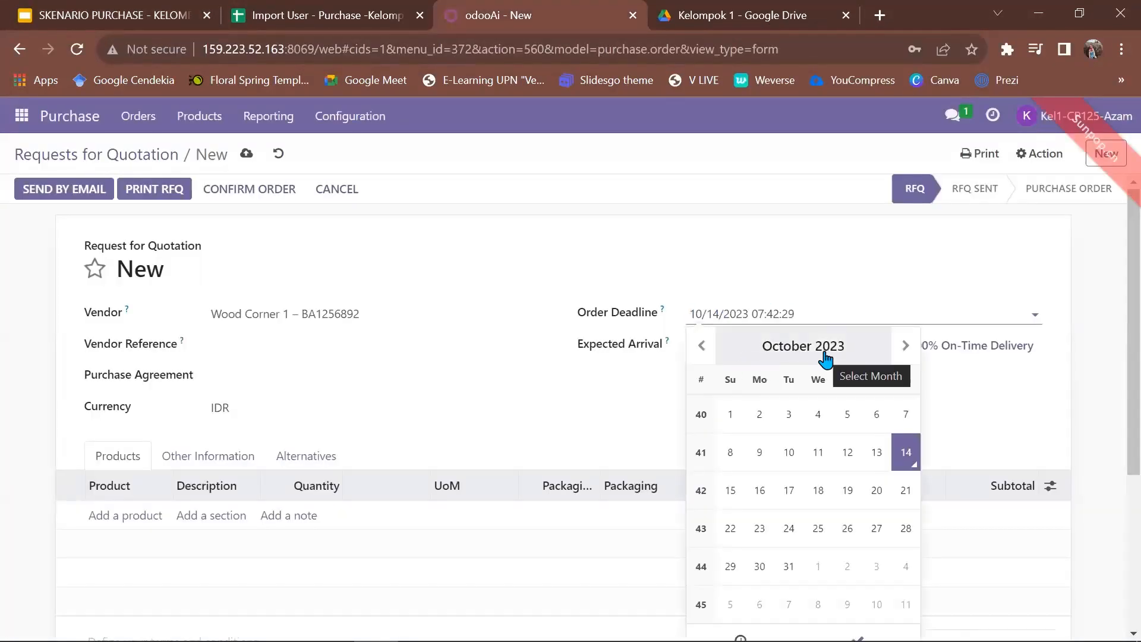
pyautogui.rightClick(903, 349)
pyautogui.click(905, 345)
pyautogui.click(810, 497)
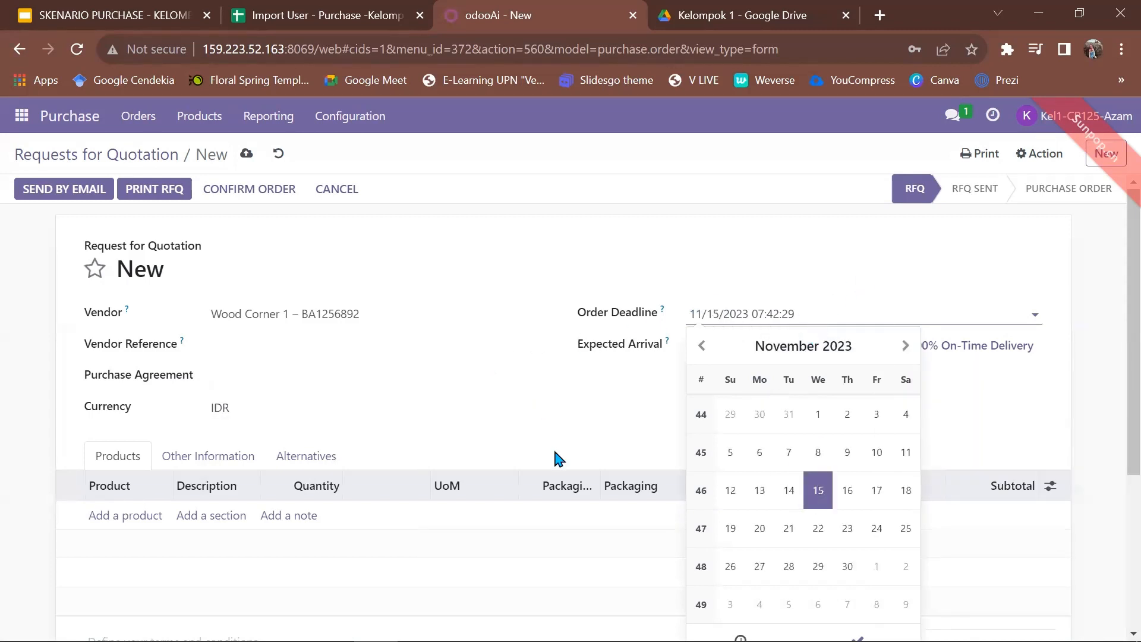
pyautogui.rightClick(611, 430)
pyautogui.click(437, 253)
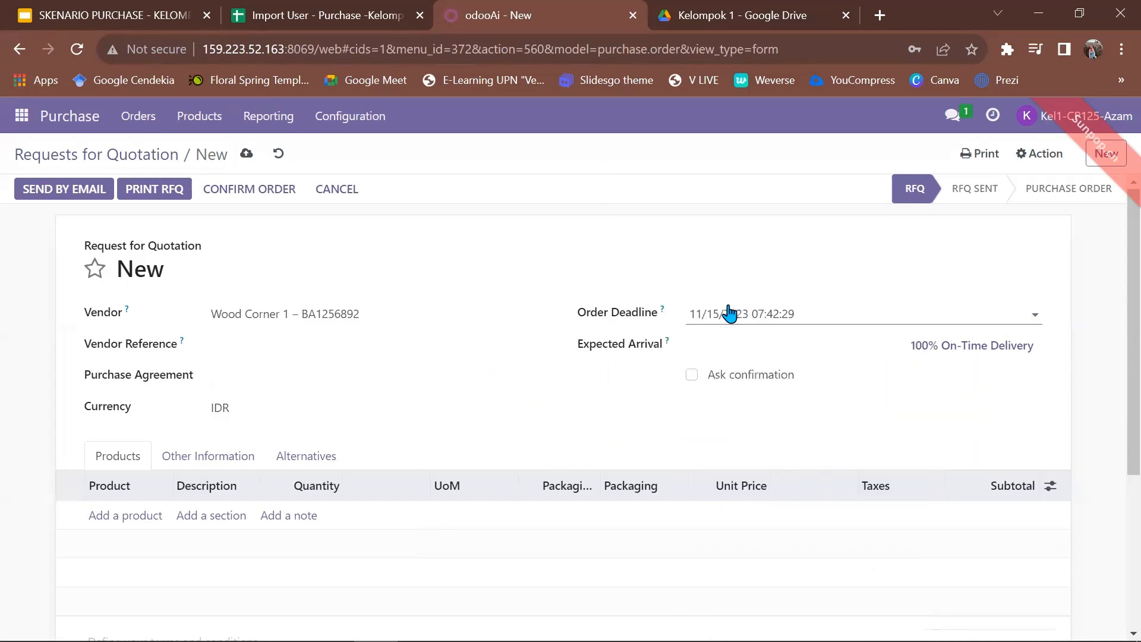
# Set the expected arrival to 22 November 2023.
pyautogui.rightClick(746, 337)
pyautogui.click(775, 341)
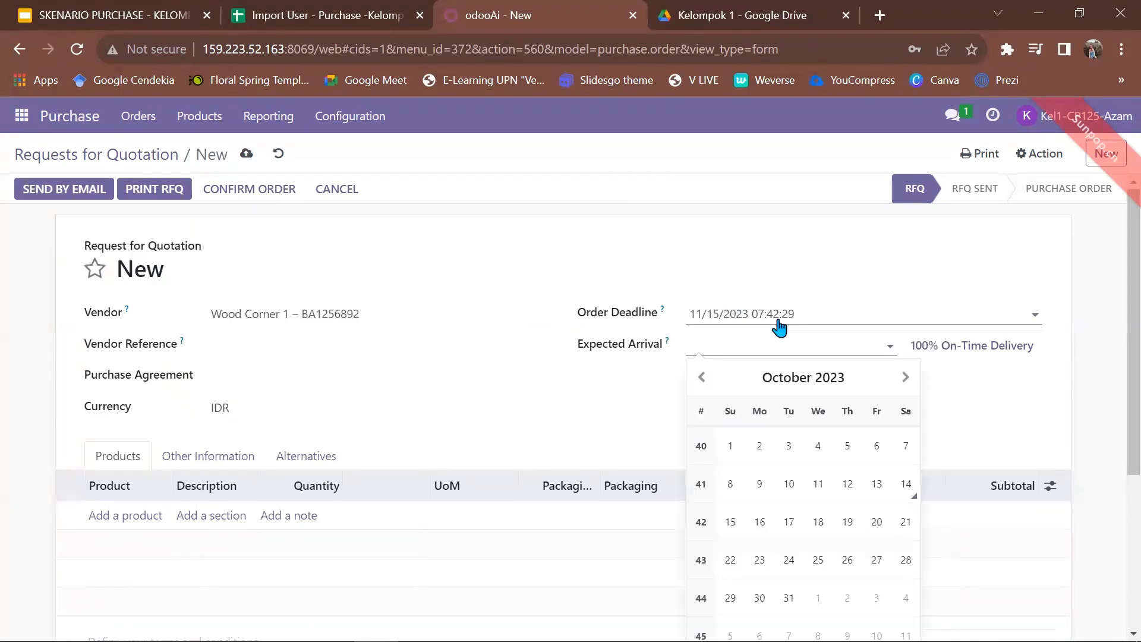
pyautogui.click(139, 7)
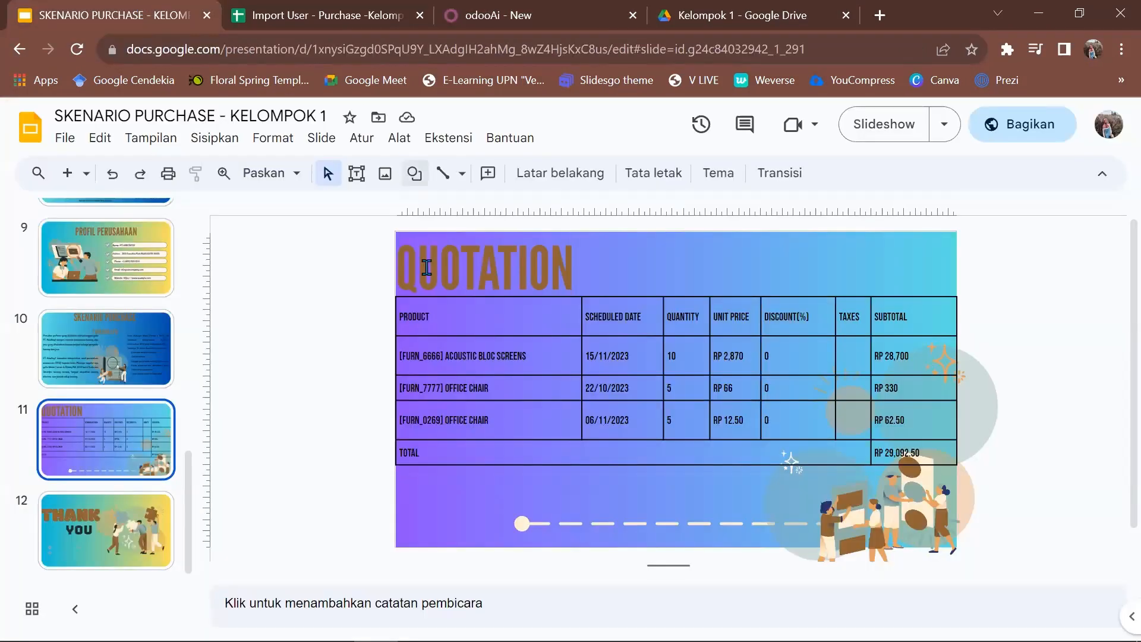
pyautogui.click(1012, 16)
pyautogui.click(861, 166)
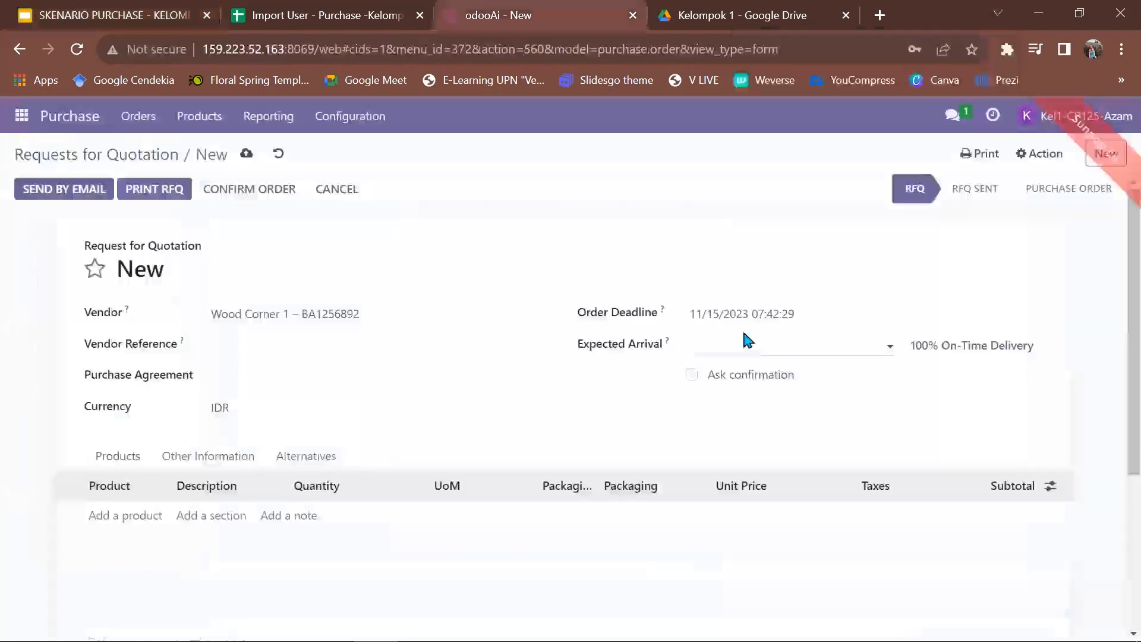
pyautogui.click(843, 349)
pyautogui.rightClick(903, 382)
pyautogui.click(904, 379)
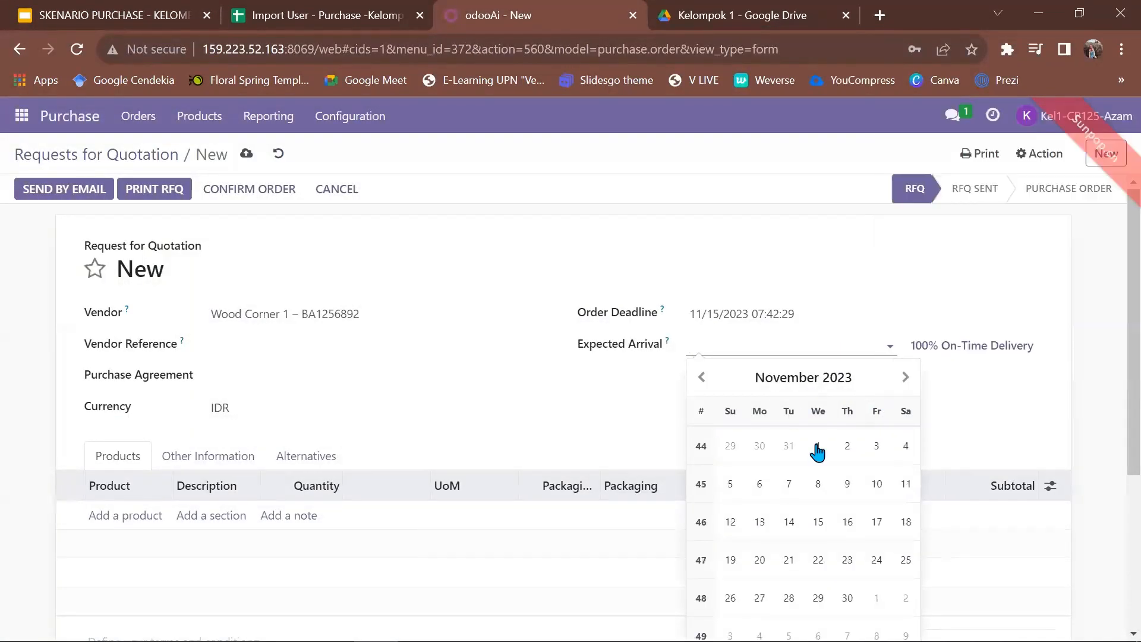
pyautogui.click(819, 560)
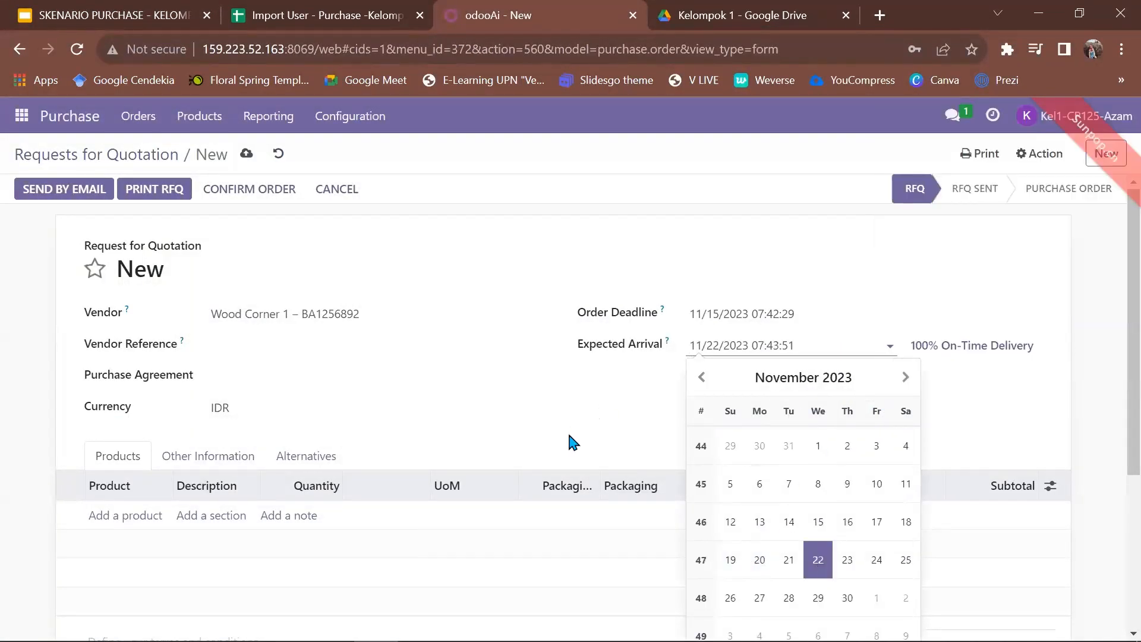
pyautogui.click(565, 429)
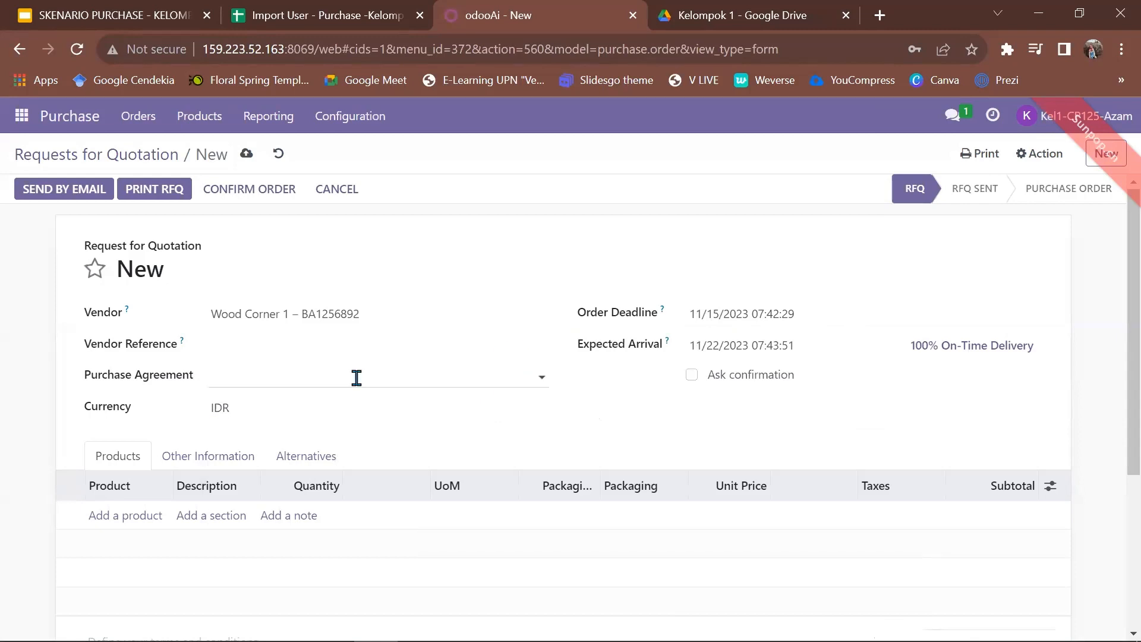
# Add a product line for [FURN_6666] Acoustic Bloc Screens.
pyautogui.click(133, 515)
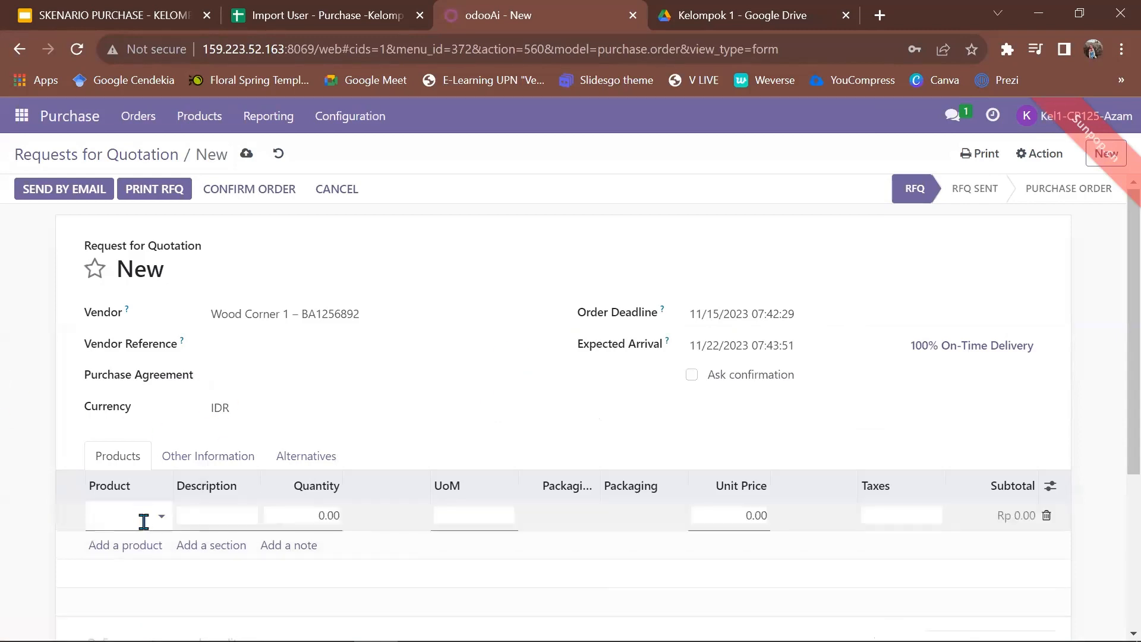
pyautogui.write('f')
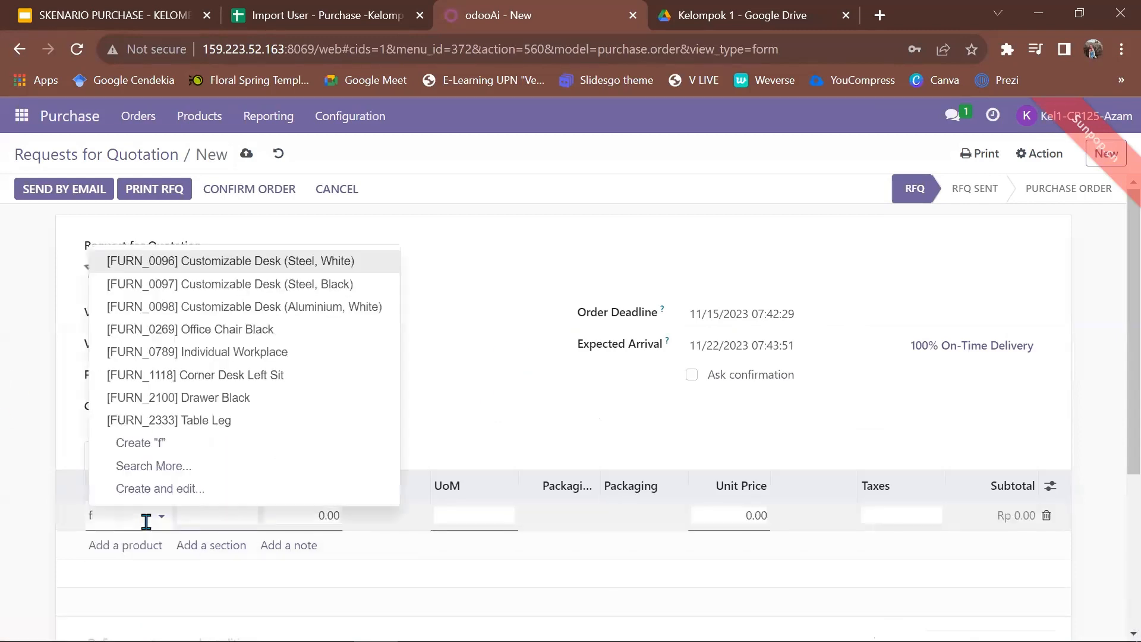
pyautogui.press('BackSpace')
pyautogui.write('acc')
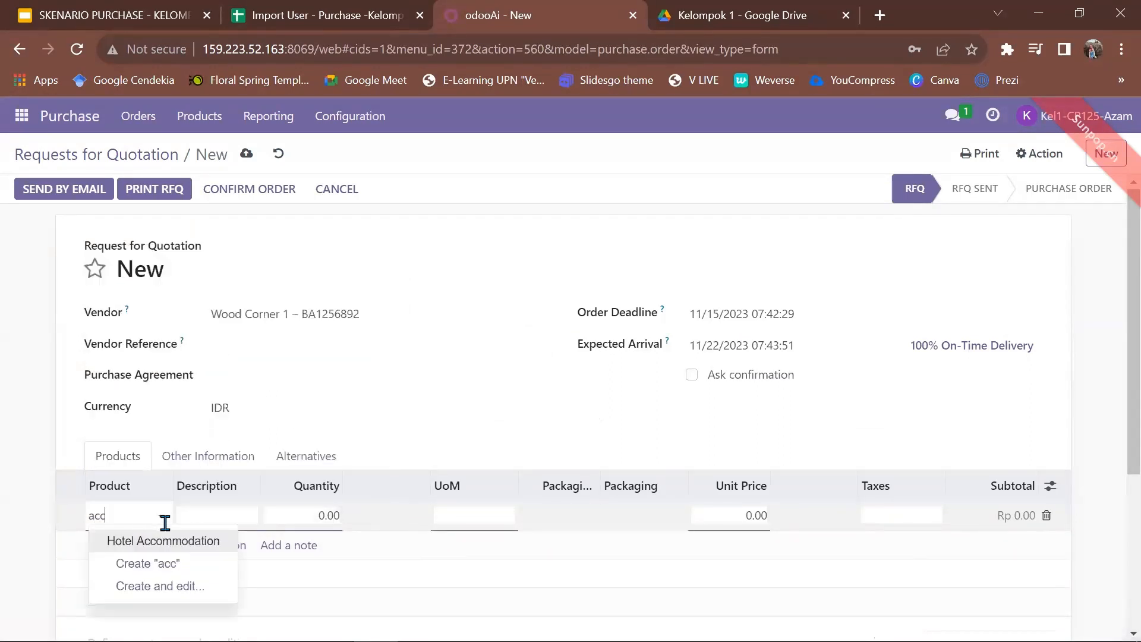
pyautogui.write('o')
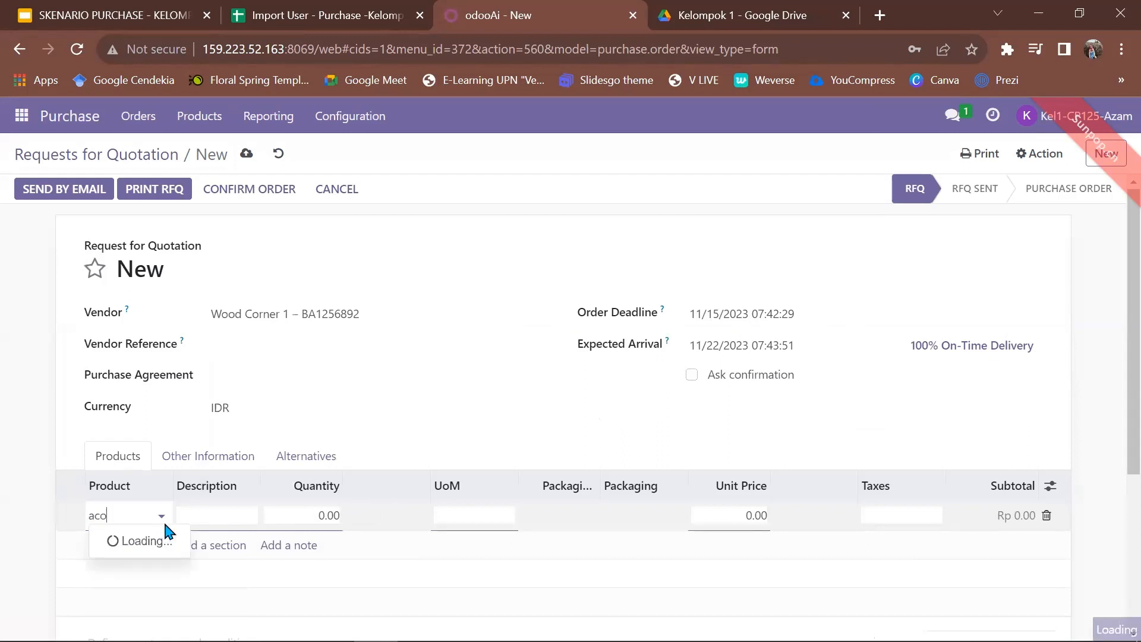
pyautogui.click(175, 542)
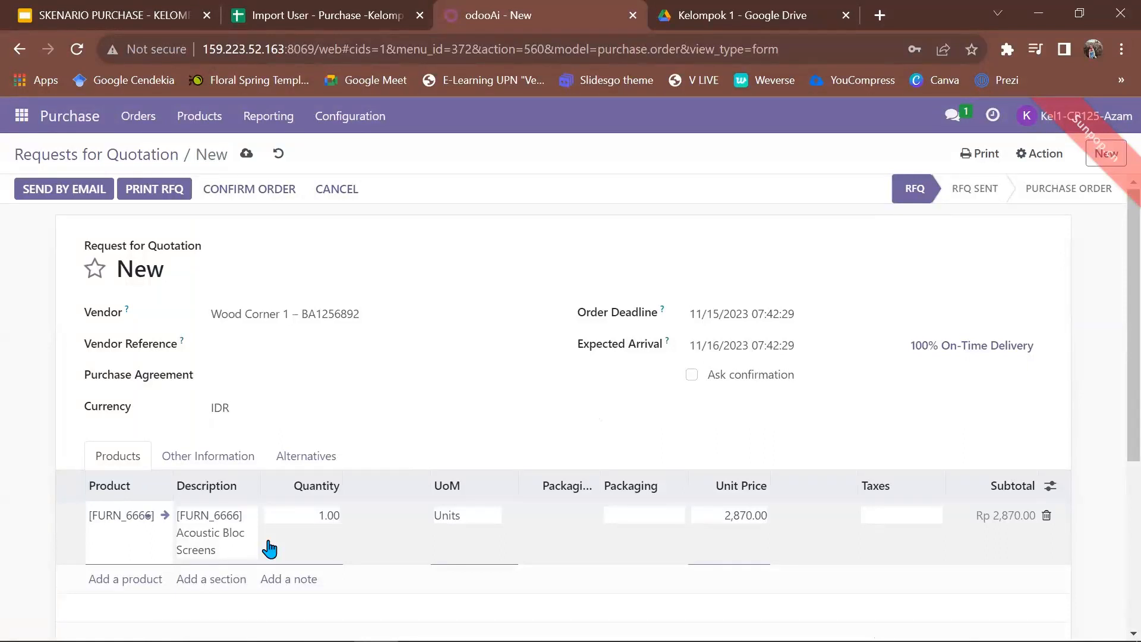
# Set the line quantity to 10 at 2,870.00, giving a Rp 28,700.00 subtotal.
pyautogui.click(334, 516)
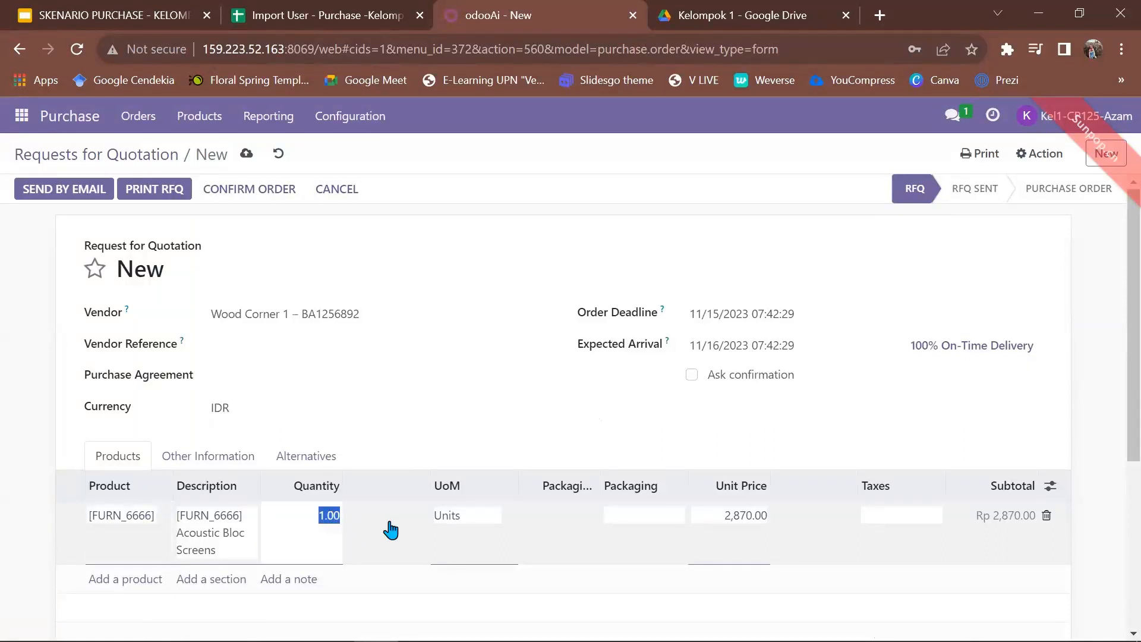
pyautogui.write('1')
pyautogui.scroll(-2, 438, 540)
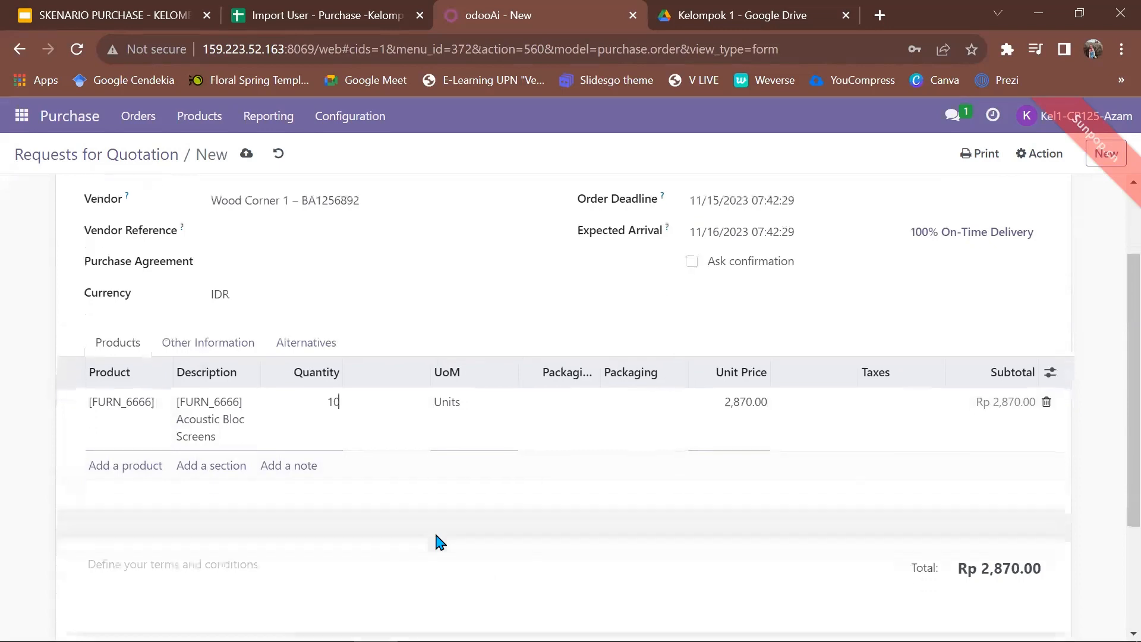
pyautogui.scroll(-1, 438, 541)
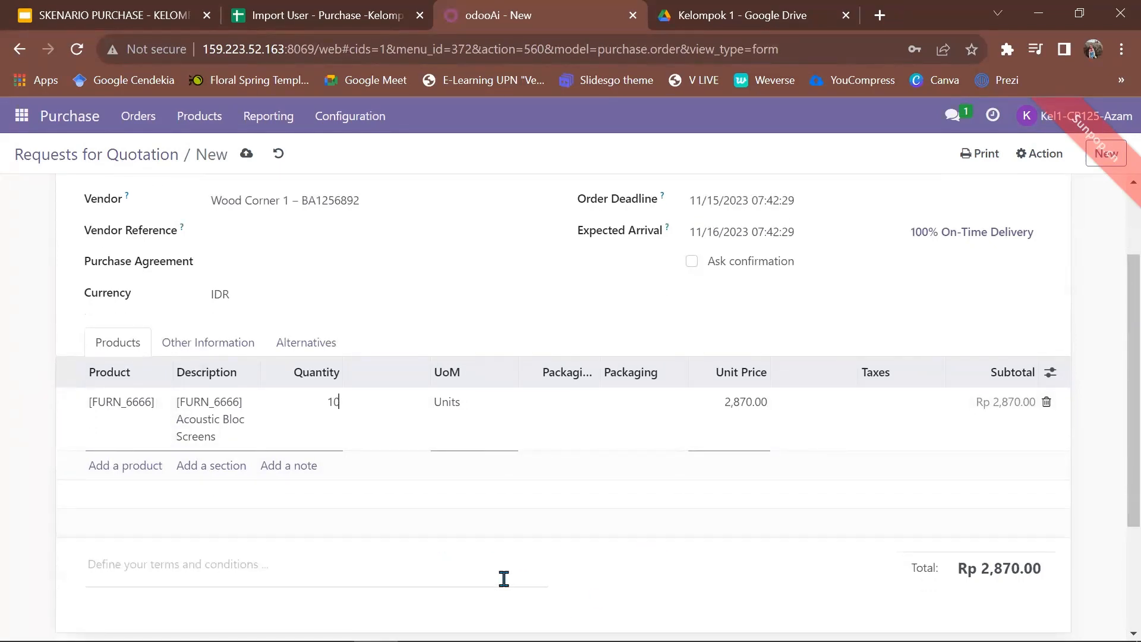
pyautogui.click(59, 15)
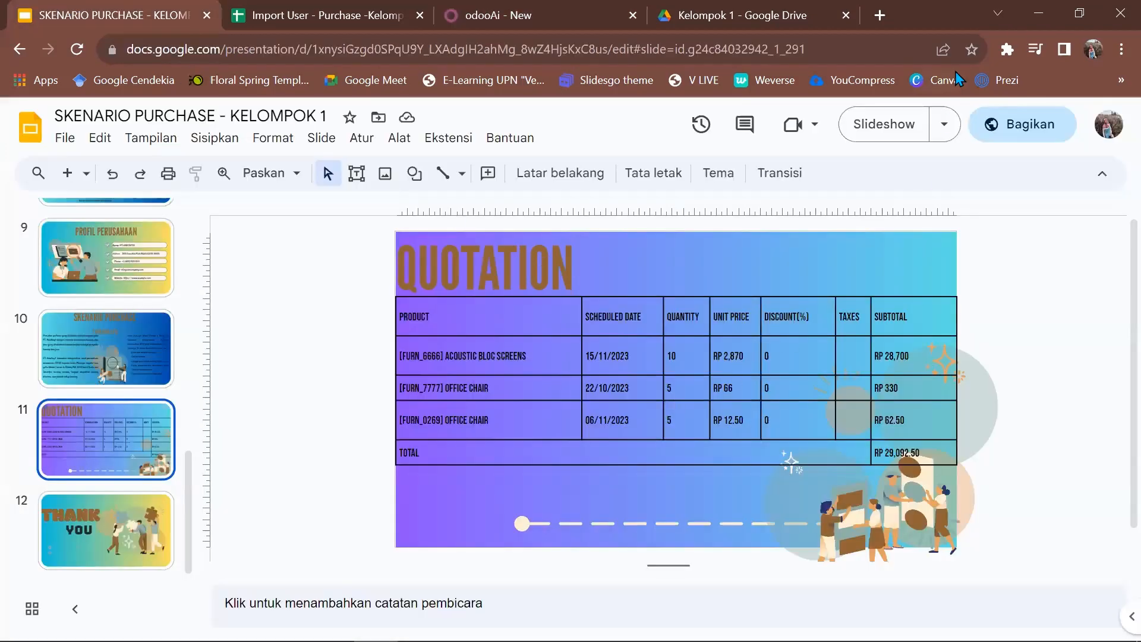
pyautogui.click(1013, 24)
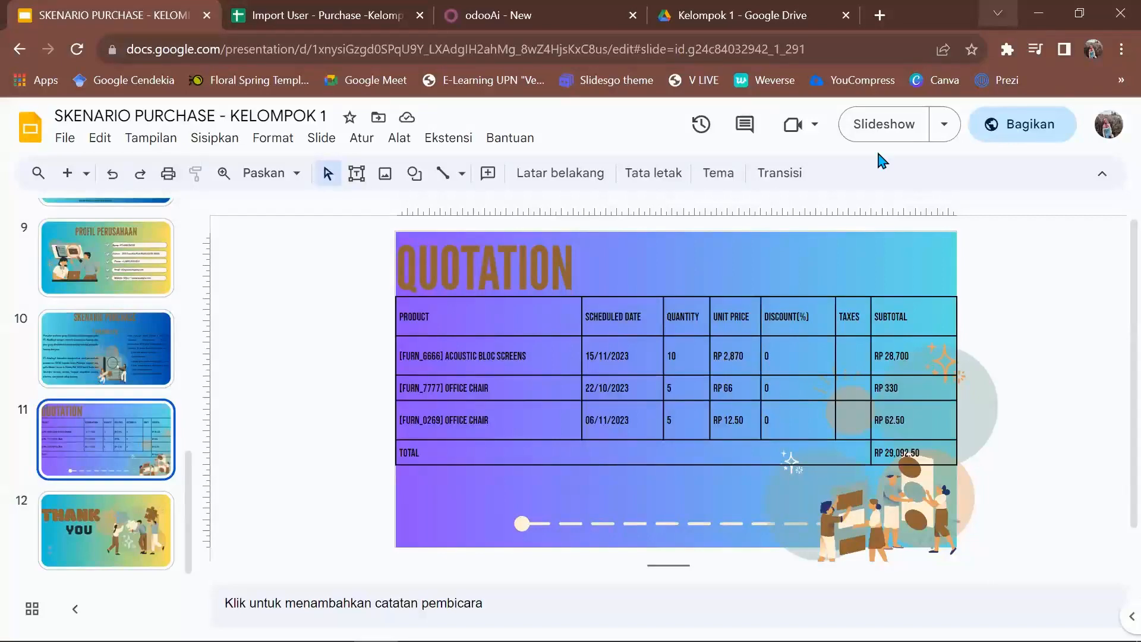
pyautogui.click(865, 142)
pyautogui.scroll(2, 252, 259)
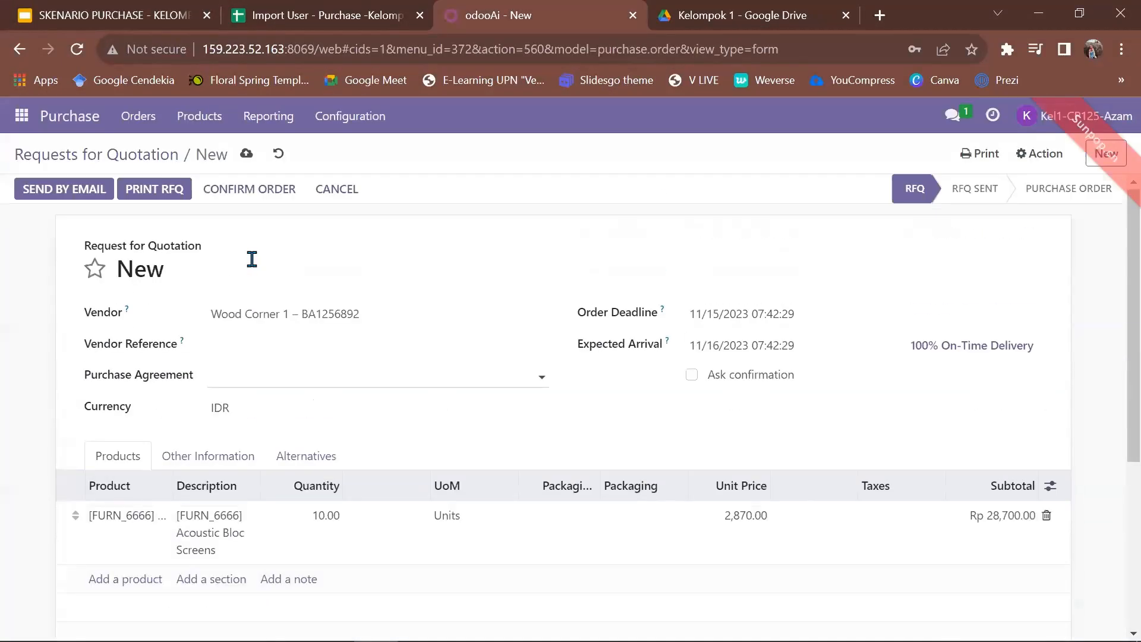
# Email RFQ P00090 to Wood Corner 1 and create another blank RFQ.
pyautogui.click(45, 187)
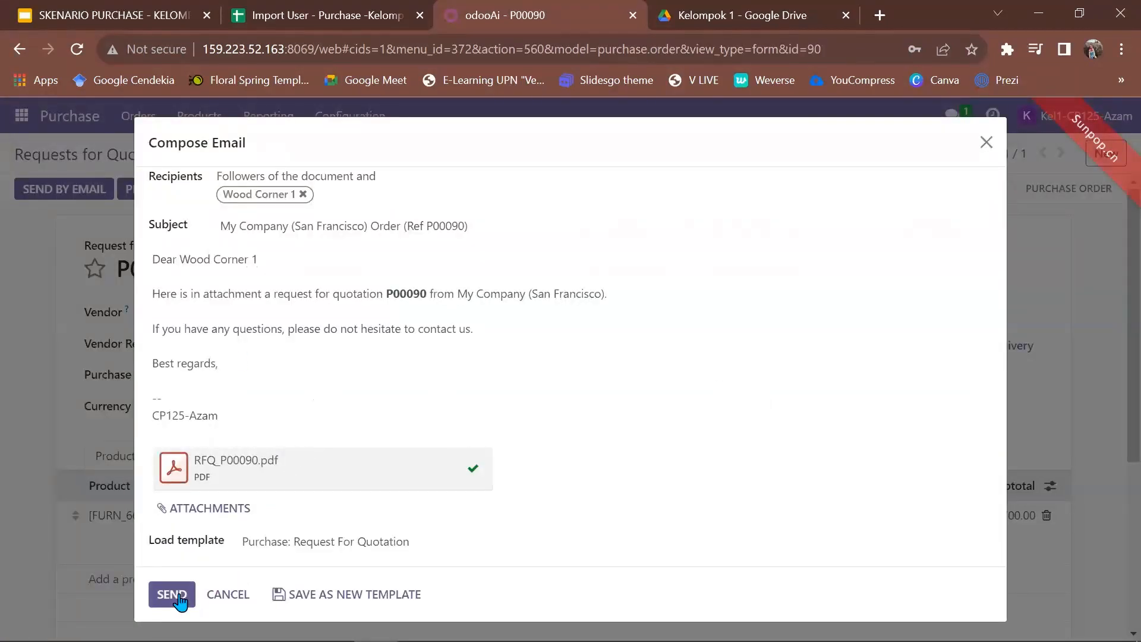
pyautogui.click(177, 596)
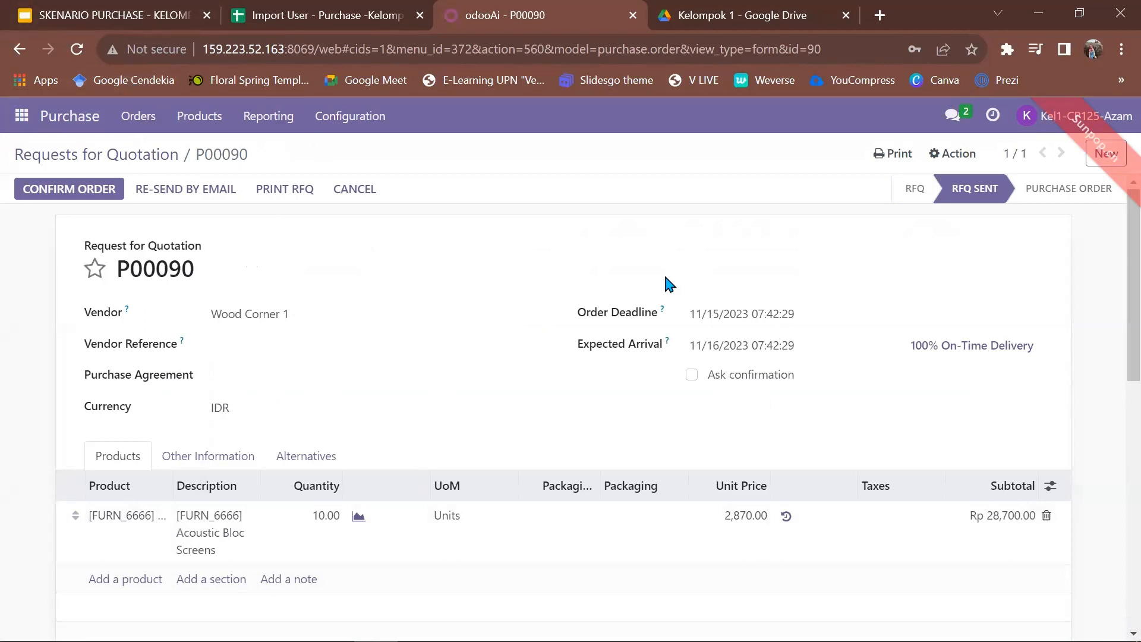
pyautogui.click(1117, 167)
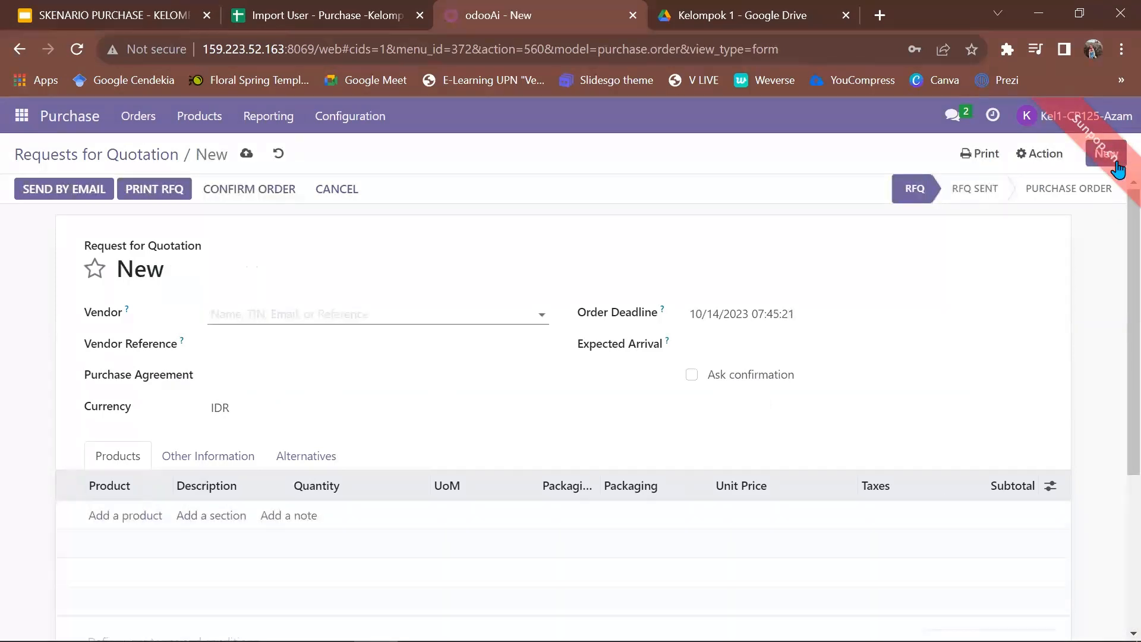
# Choose Ready Mat 1 as the vendor.
pyautogui.click(271, 319)
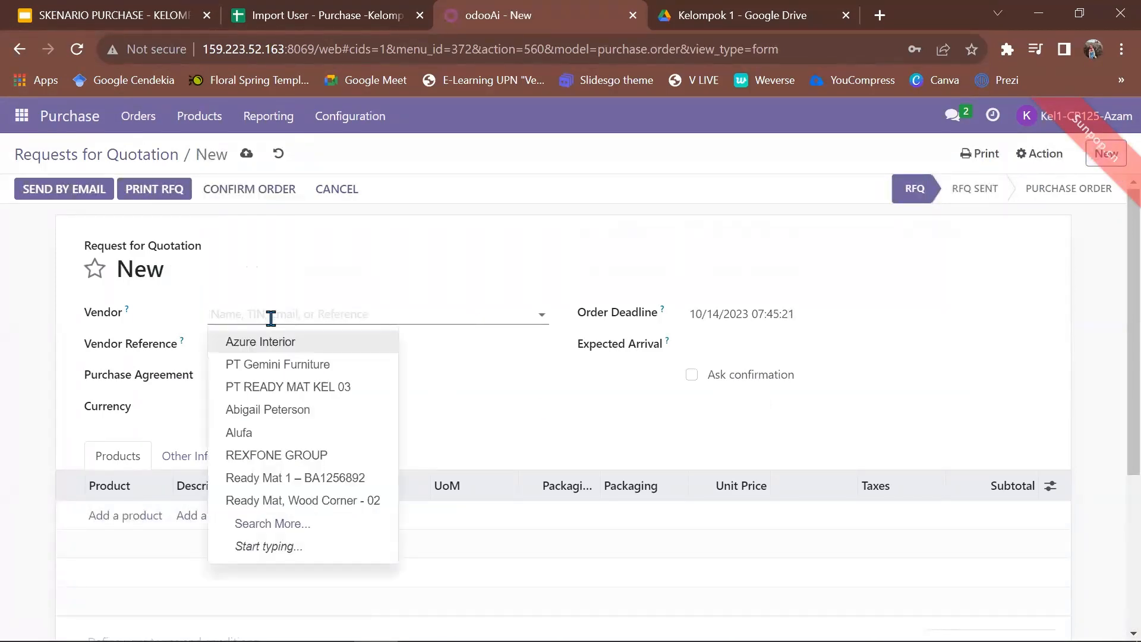
pyautogui.write('rea')
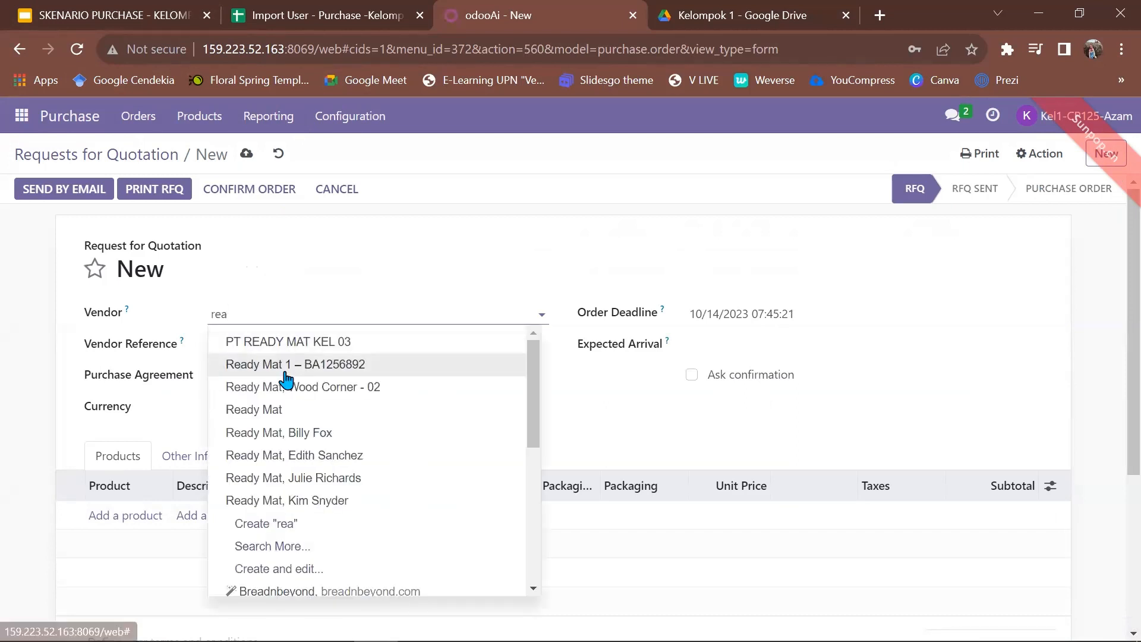
pyautogui.click(289, 367)
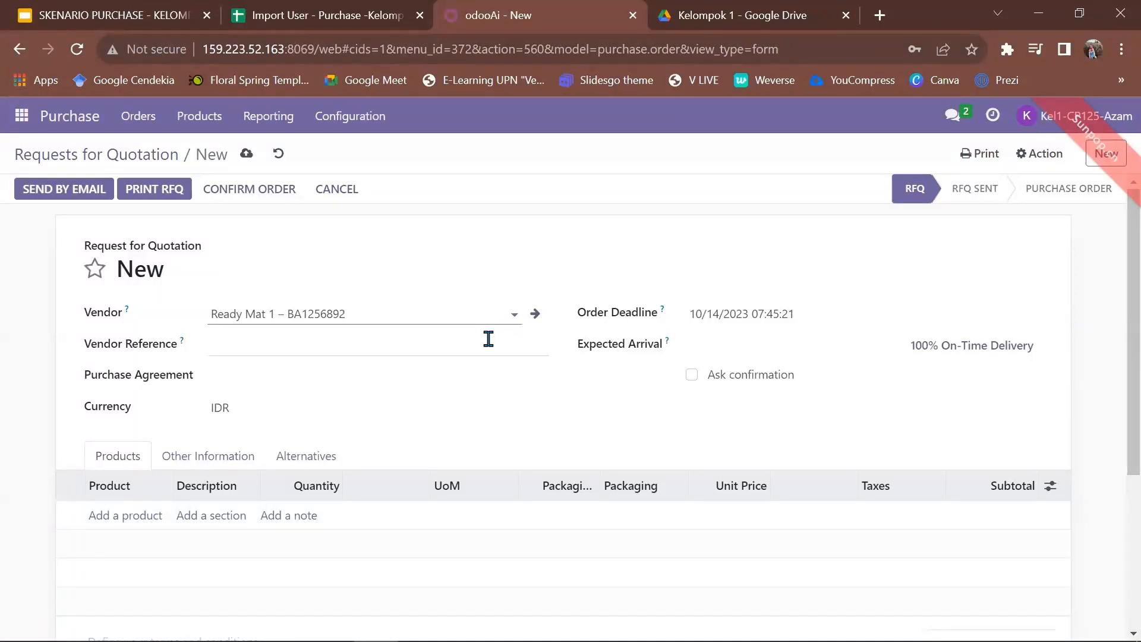
# Set the order deadline to 22 October 2023.
pyautogui.click(743, 313)
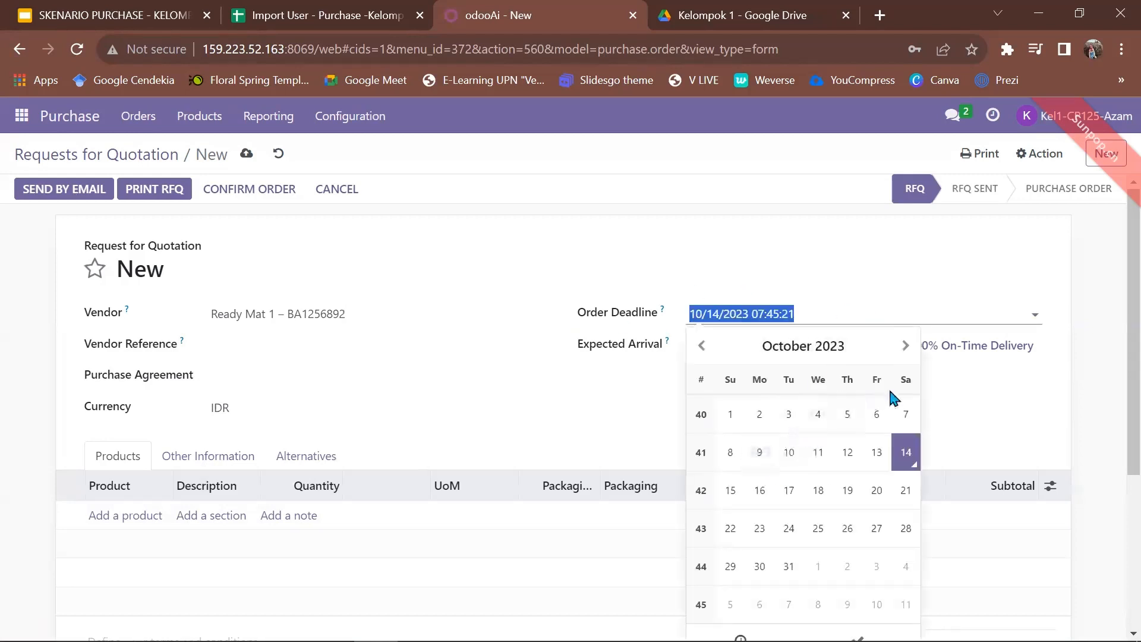
pyautogui.click(878, 416)
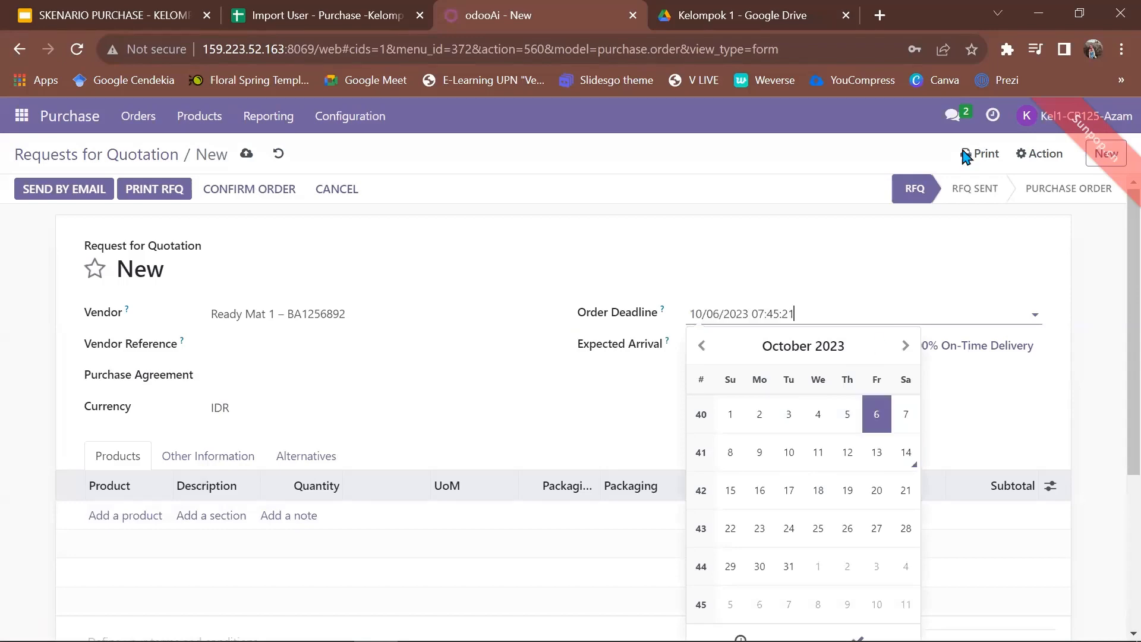
pyautogui.click(22, 11)
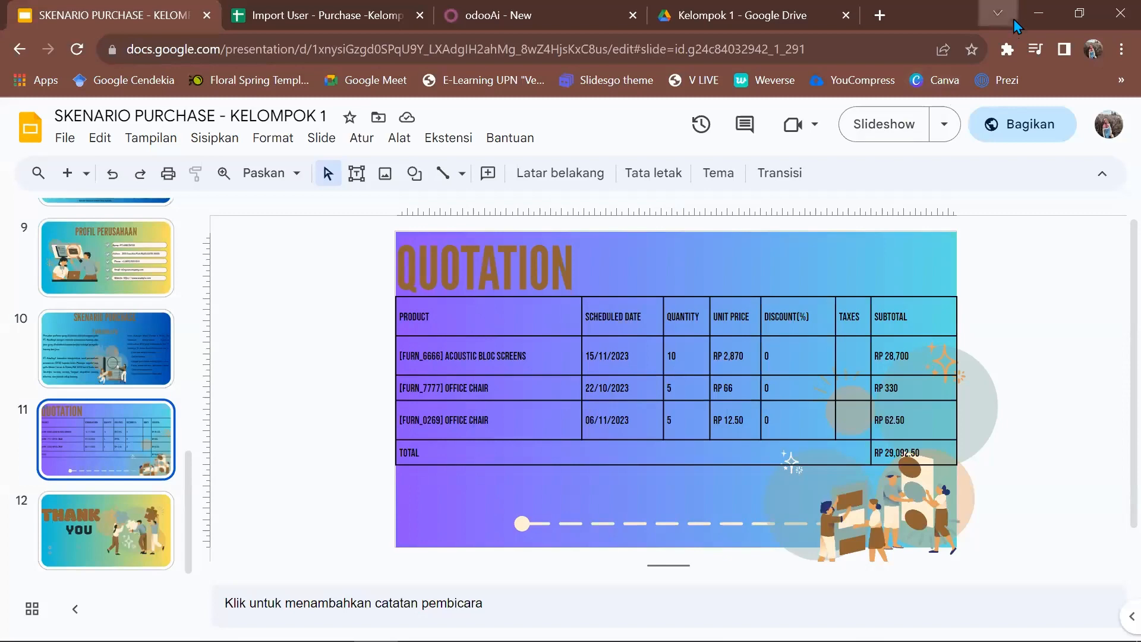
pyautogui.click(1014, 19)
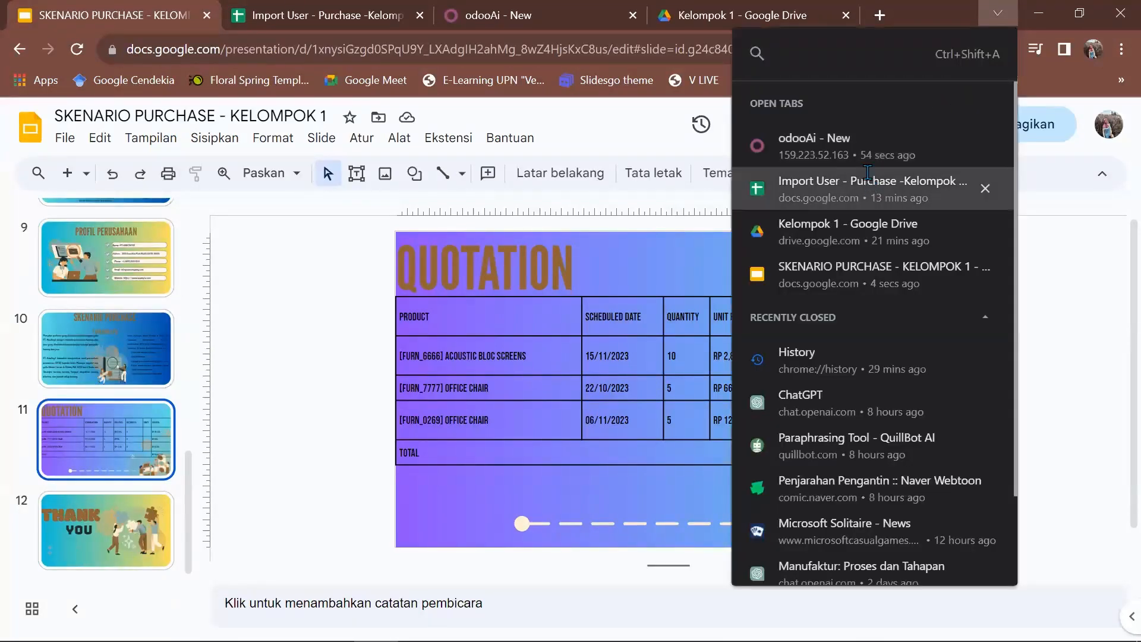
pyautogui.click(910, 184)
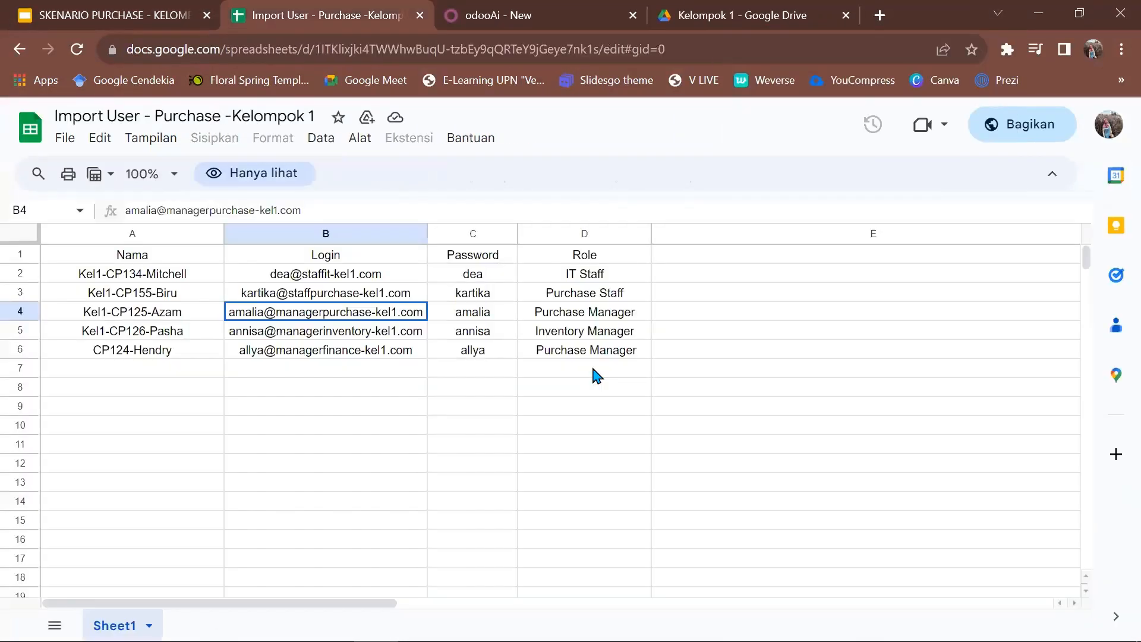
pyautogui.click(1011, 22)
pyautogui.click(866, 196)
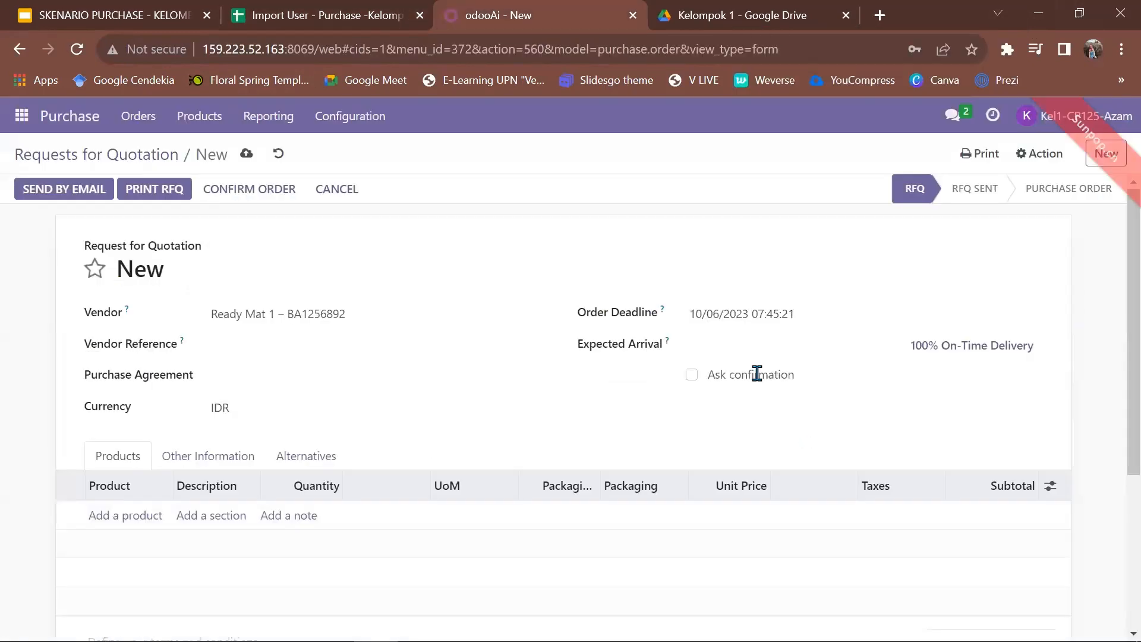
pyautogui.click(721, 318)
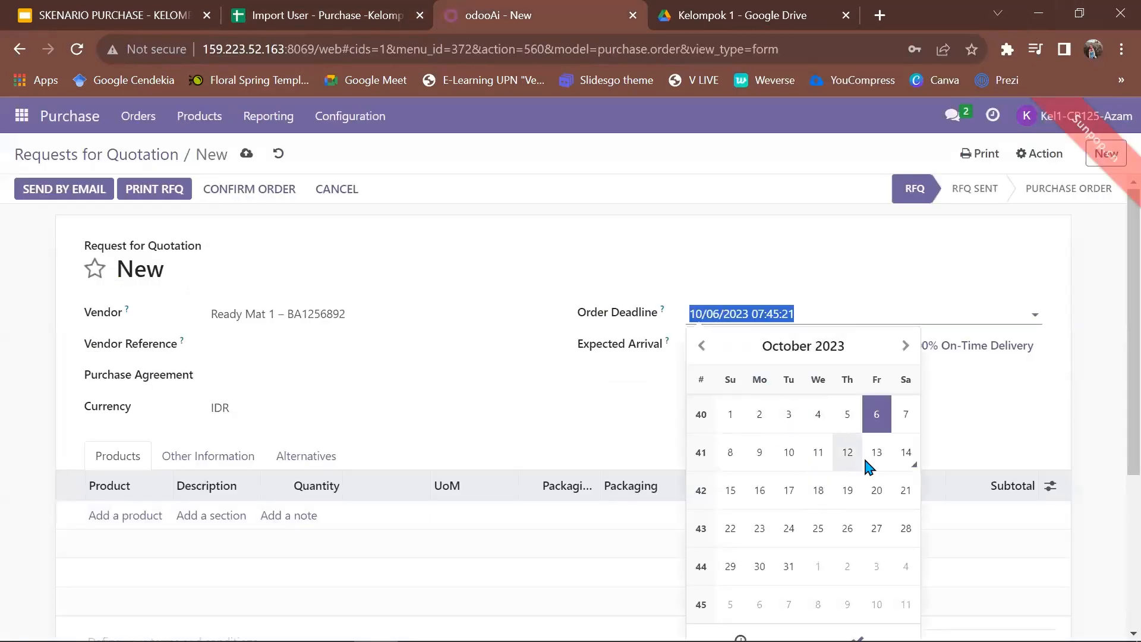
pyautogui.click(728, 530)
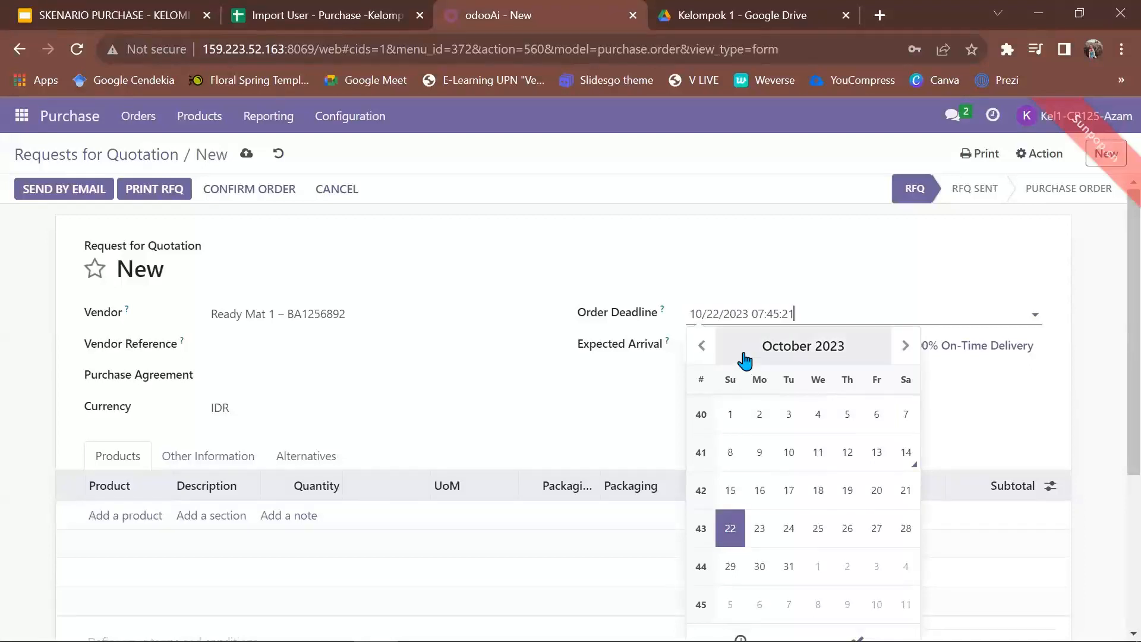
# Set the expected arrival to 26 October 2023 and add an empty product line.
pyautogui.click(667, 350)
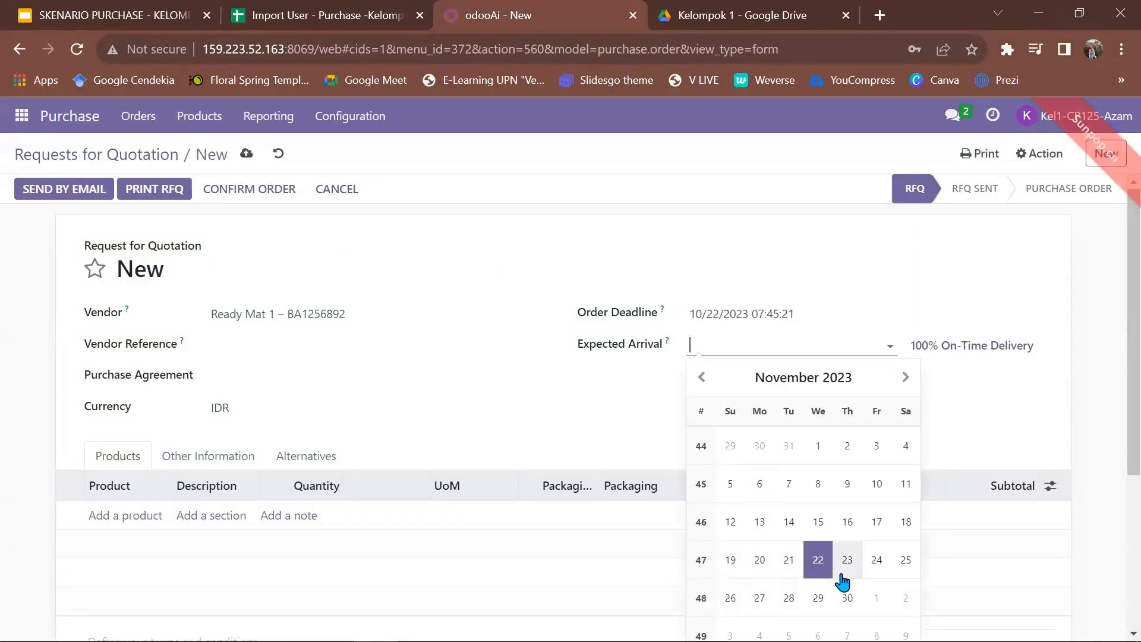
pyautogui.click(903, 392)
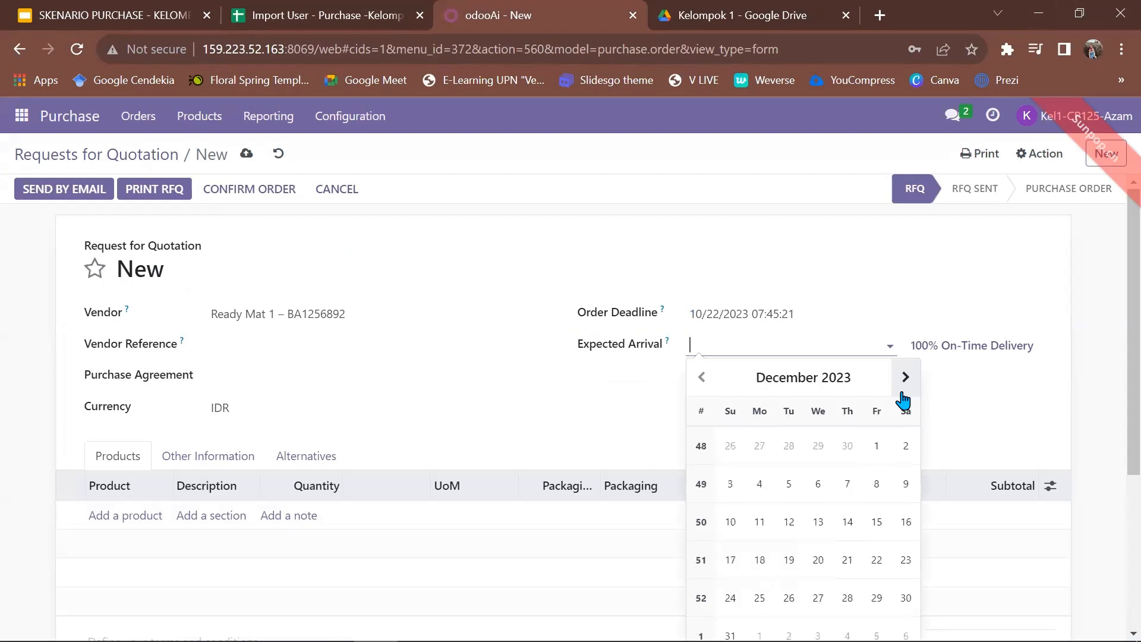
pyautogui.click(702, 377)
pyautogui.click(702, 377)
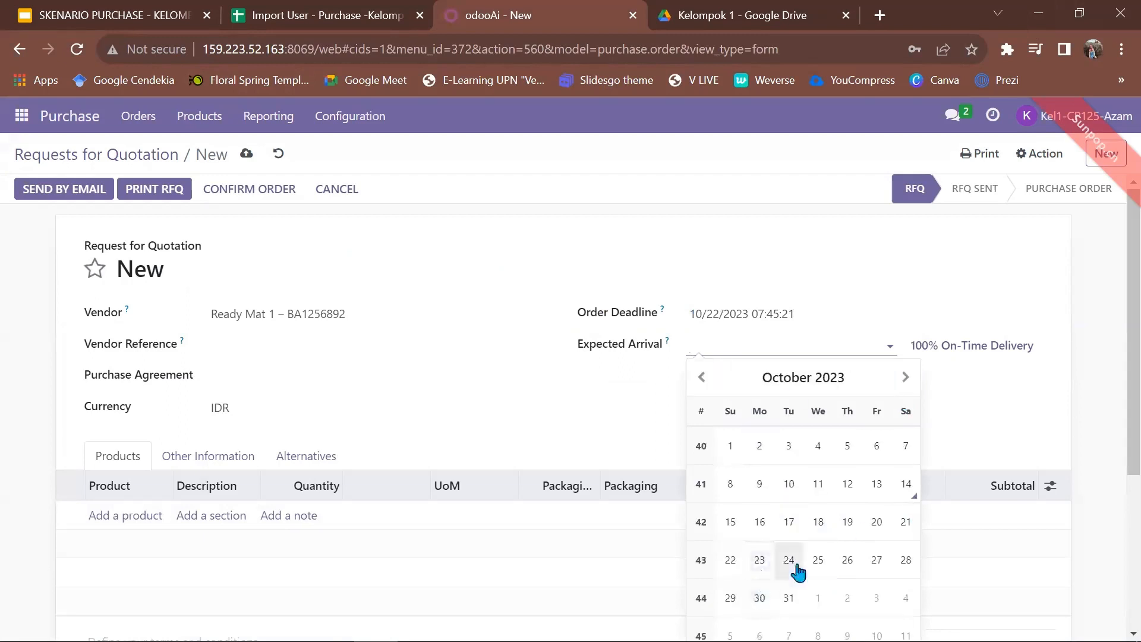
pyautogui.click(844, 565)
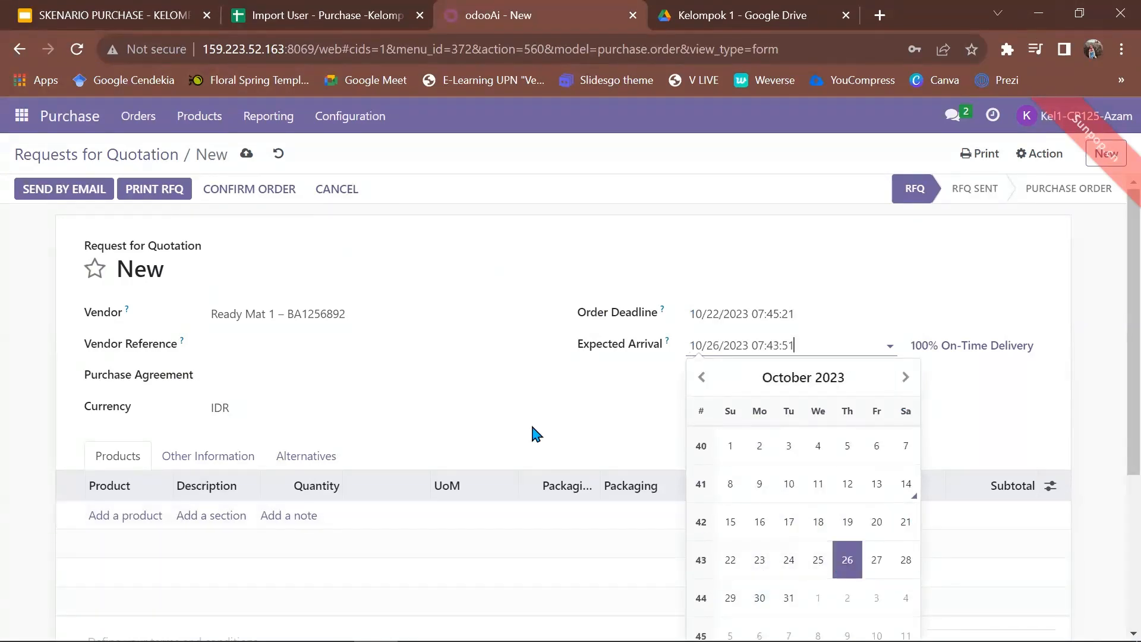
pyautogui.click(570, 457)
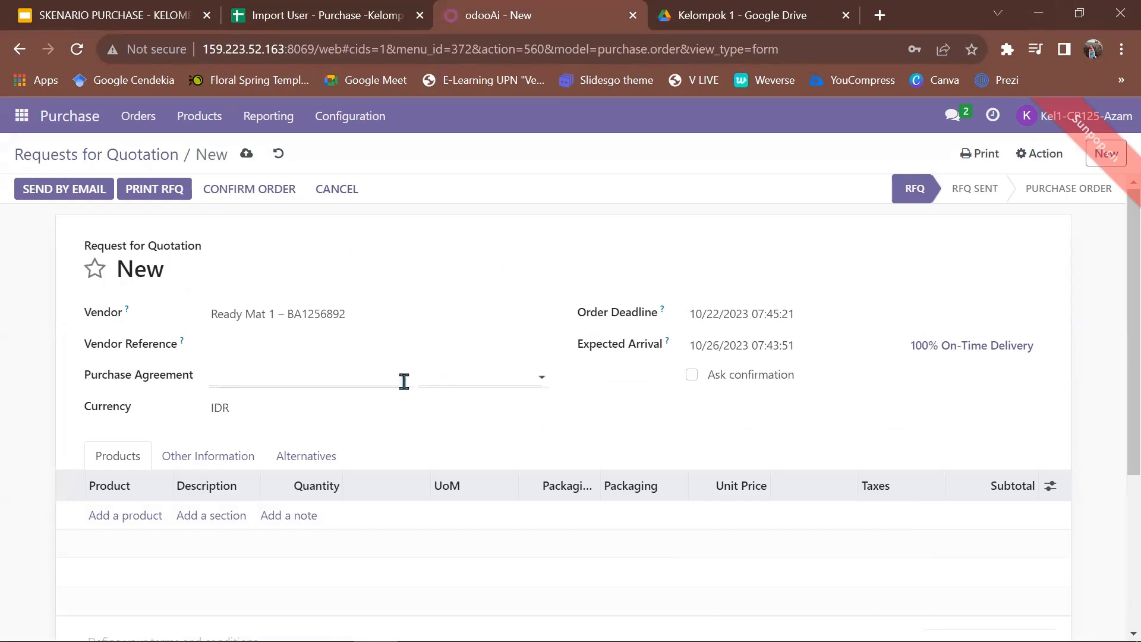
pyautogui.scroll(-1, 277, 456)
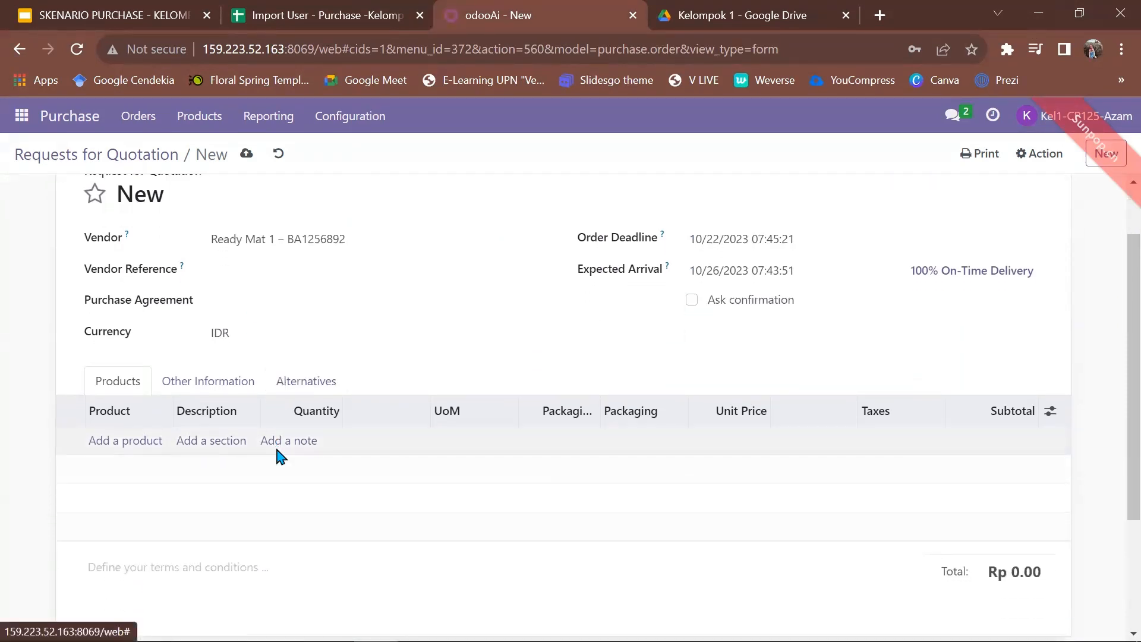
pyautogui.click(141, 442)
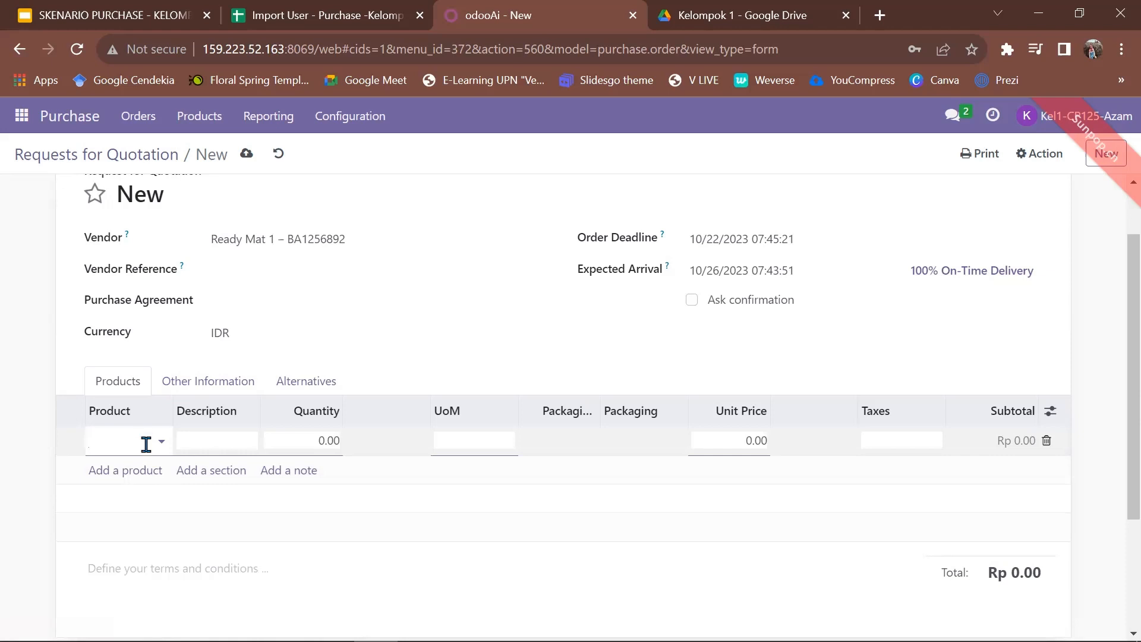
# Add [FURN_7777] Office Chair, quantity 5 at 66.00.
pyautogui.click(134, 445)
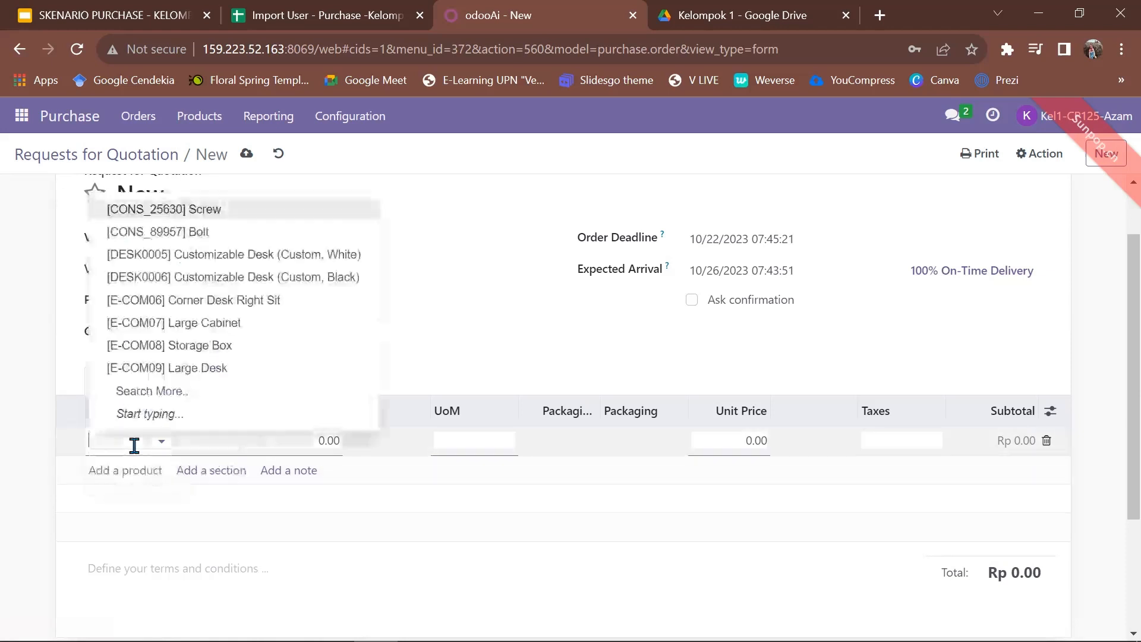
pyautogui.write('off')
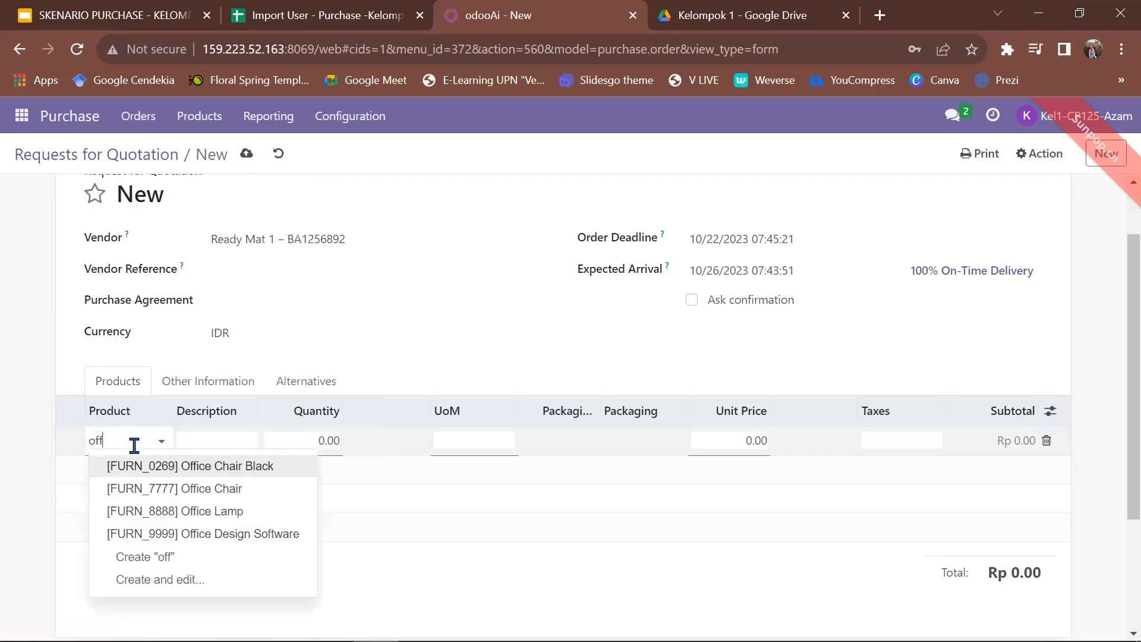
pyautogui.click(134, 486)
pyautogui.click(139, 11)
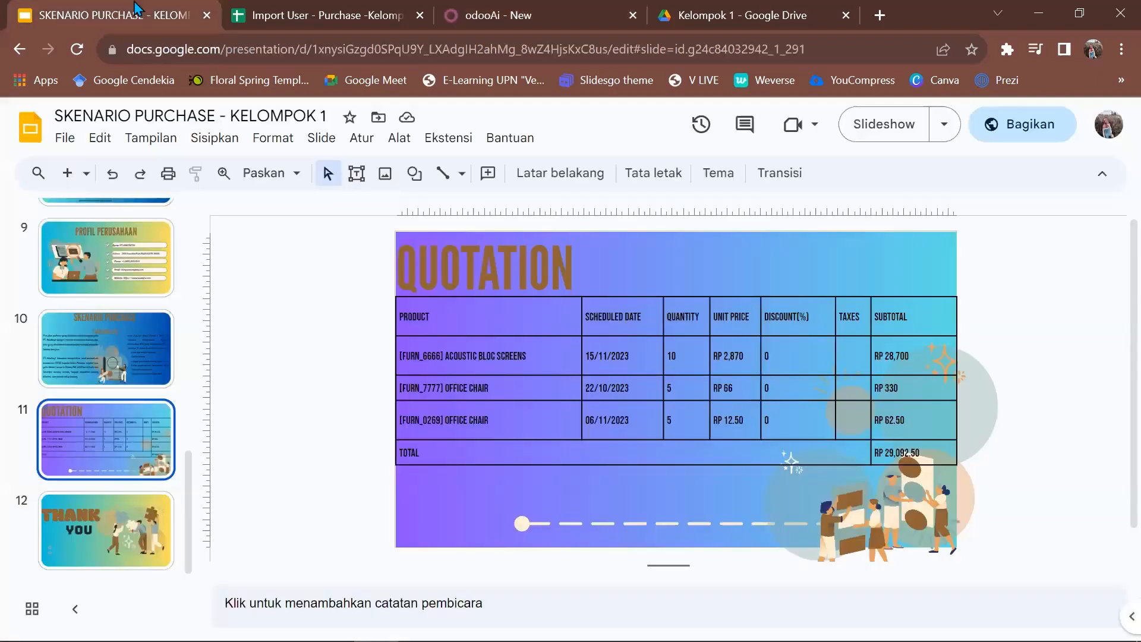
pyautogui.click(998, 13)
pyautogui.click(871, 154)
pyautogui.click(479, 489)
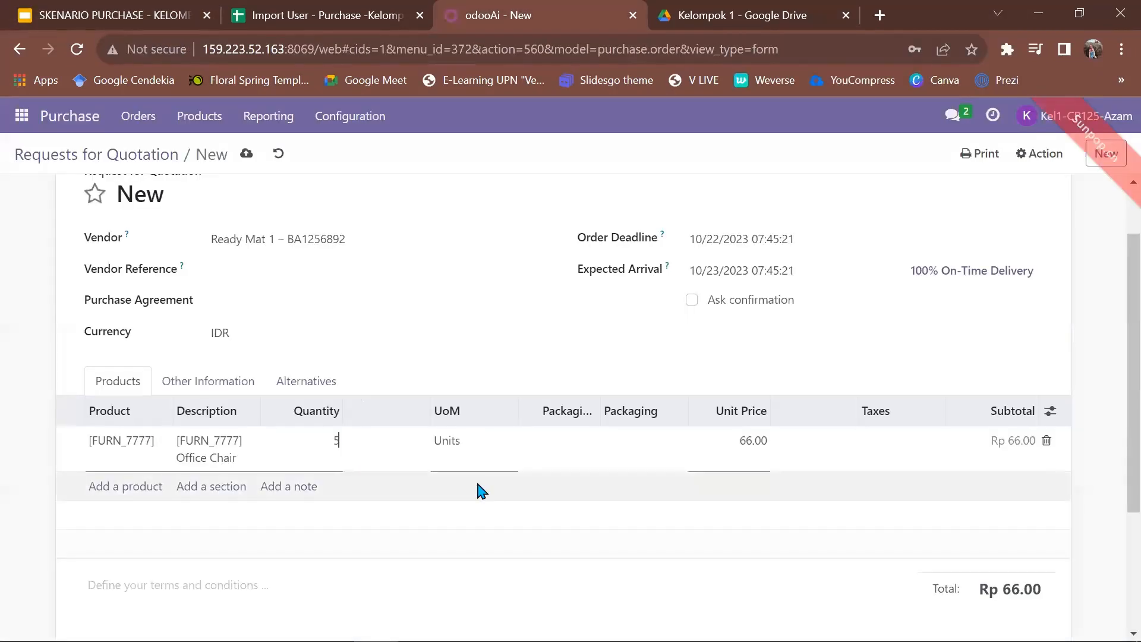
# Add [FURN_0269] Office Chair Black, quantity 5 at 12.50.
pyautogui.click(125, 481)
pyautogui.write('off')
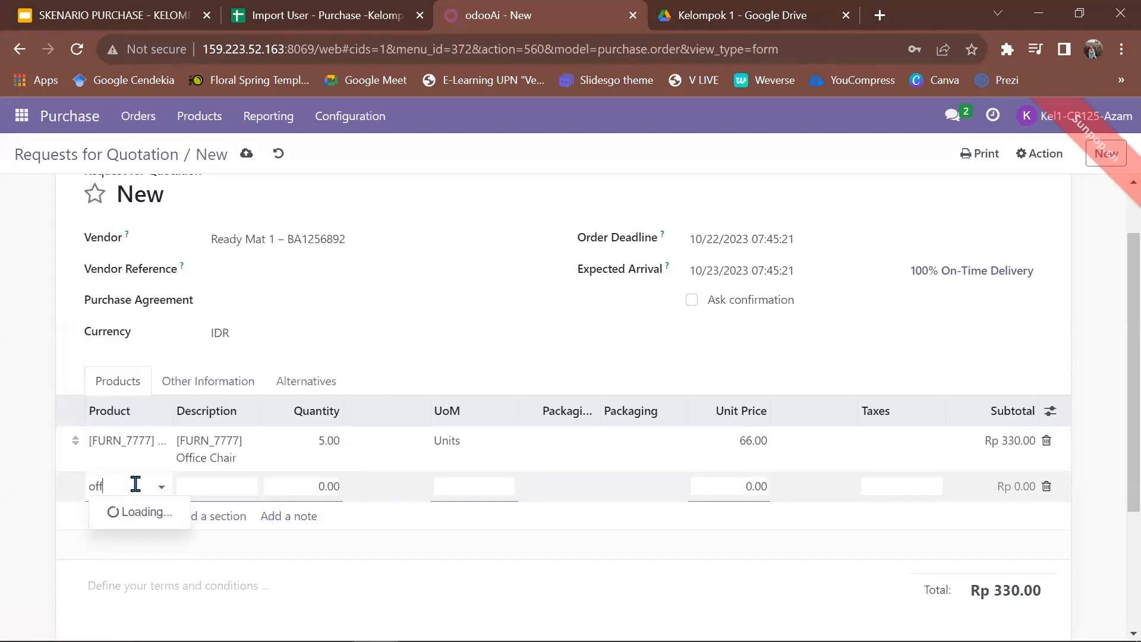
pyautogui.click(237, 358)
pyautogui.write('5')
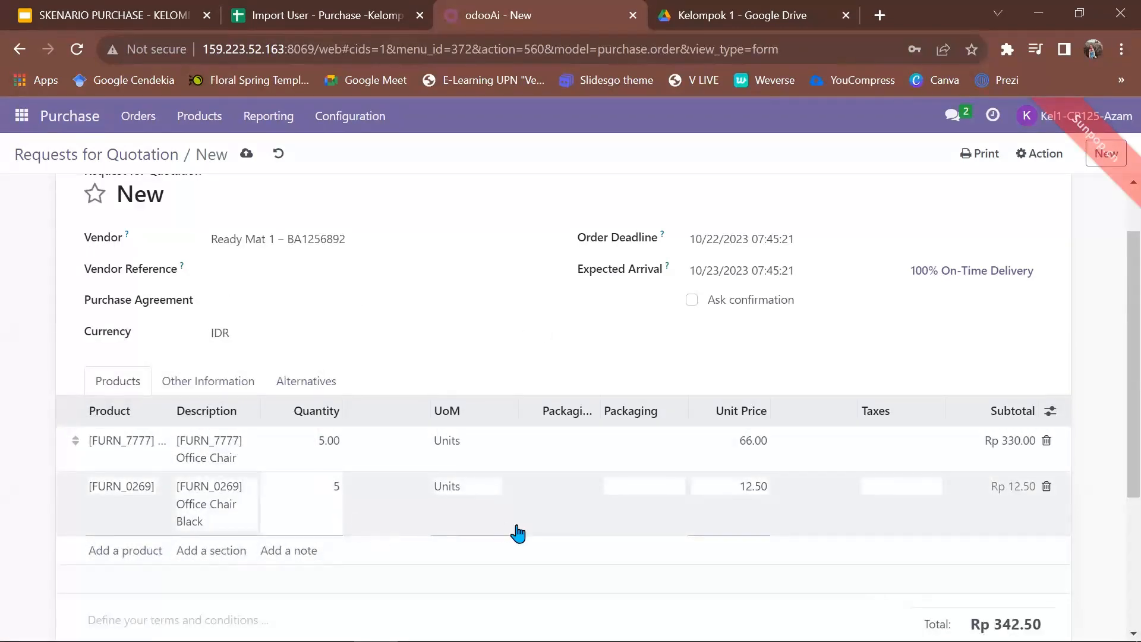
pyautogui.click(517, 532)
pyautogui.scroll(-3, 483, 501)
pyautogui.scroll(4, 540, 298)
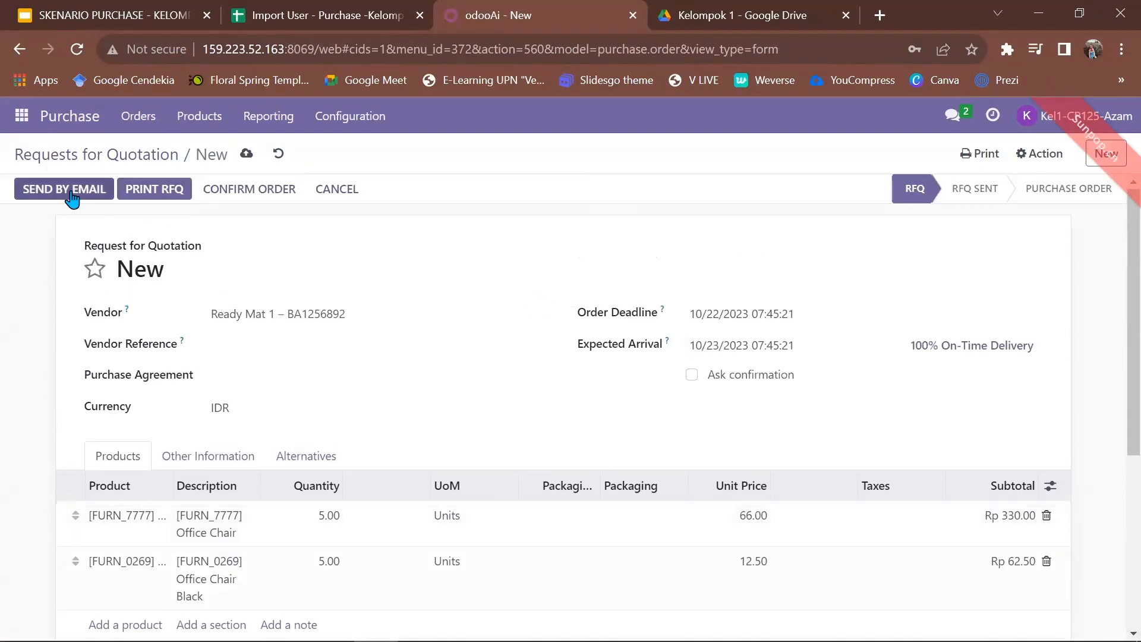
# Email P00091 with RFQ_P00091.pdf to Ready Mat 1 and review the chatter.
pyautogui.click(72, 198)
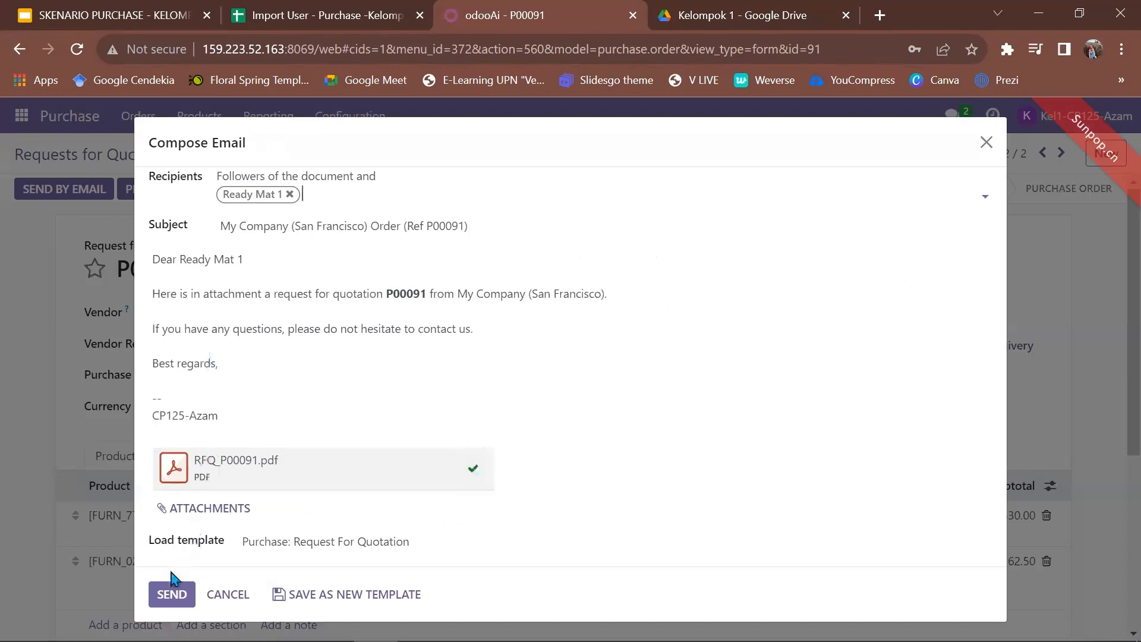
pyautogui.click(166, 595)
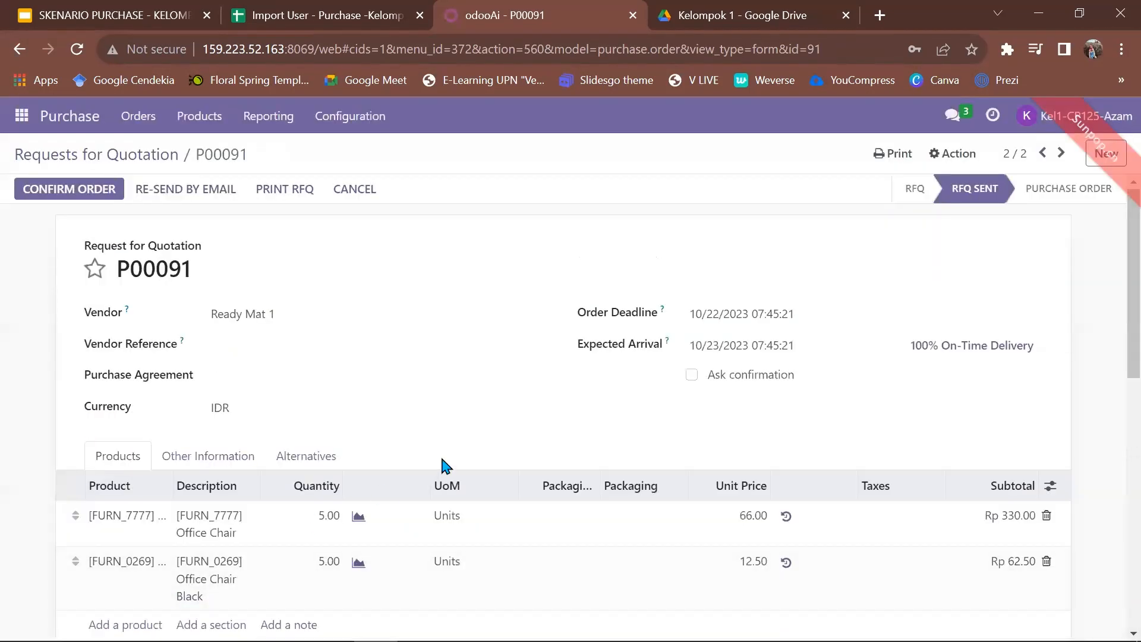
pyautogui.scroll(-6, 443, 462)
pyautogui.scroll(-4, 443, 461)
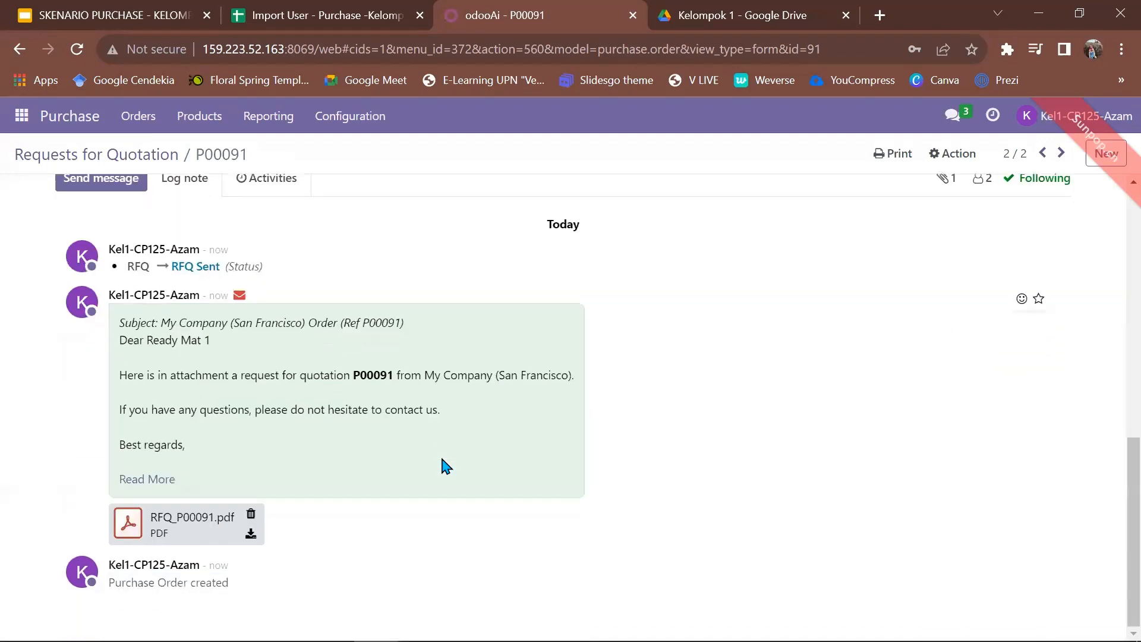
pyautogui.scroll(10, 446, 467)
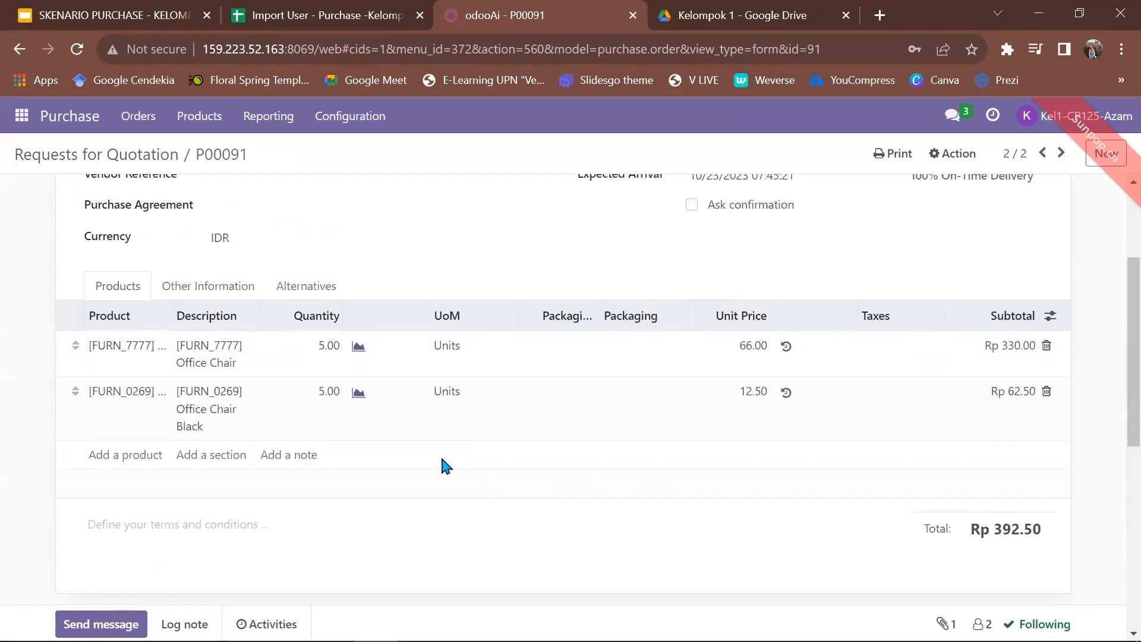
# Open the Kelompok 1-Purchase channel in the Discuss app.
pyautogui.click(10, 116)
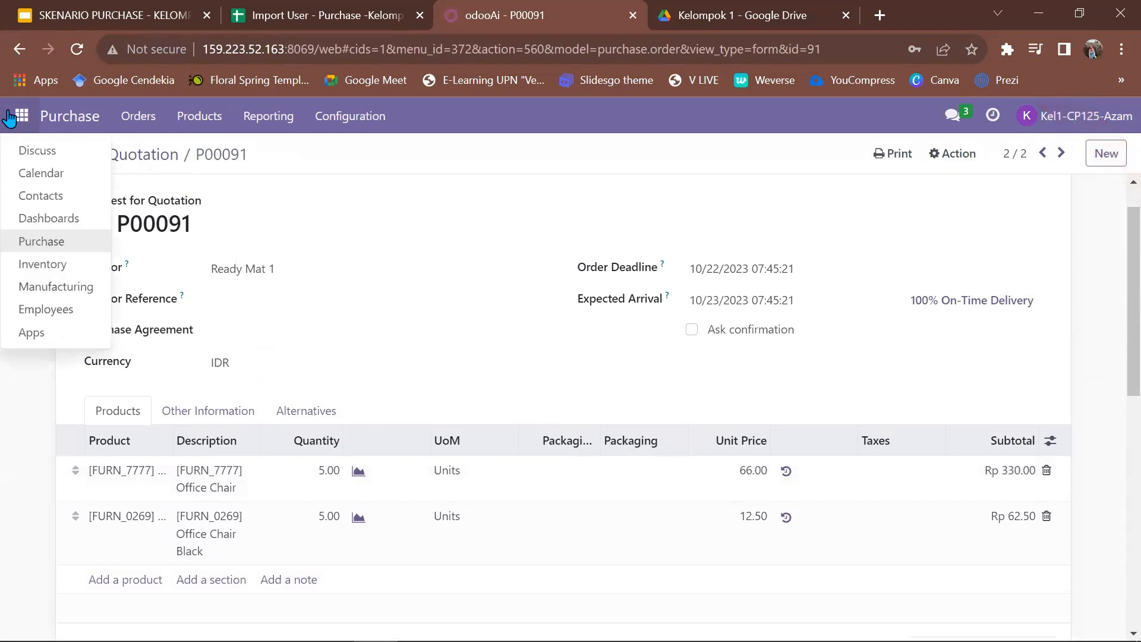
pyautogui.click(37, 152)
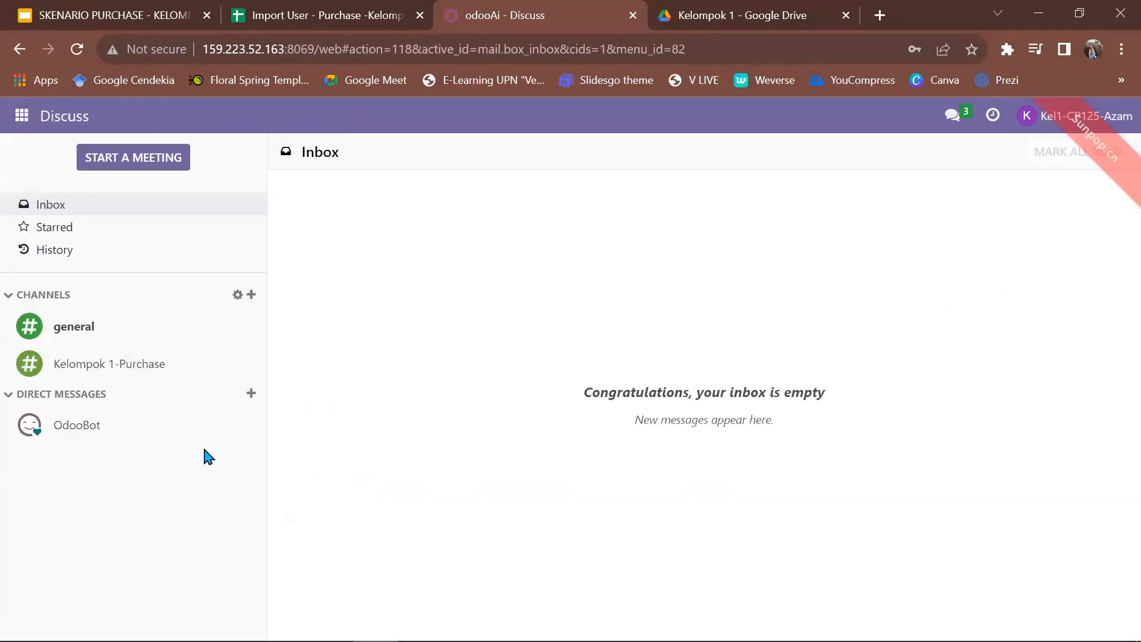
pyautogui.click(117, 376)
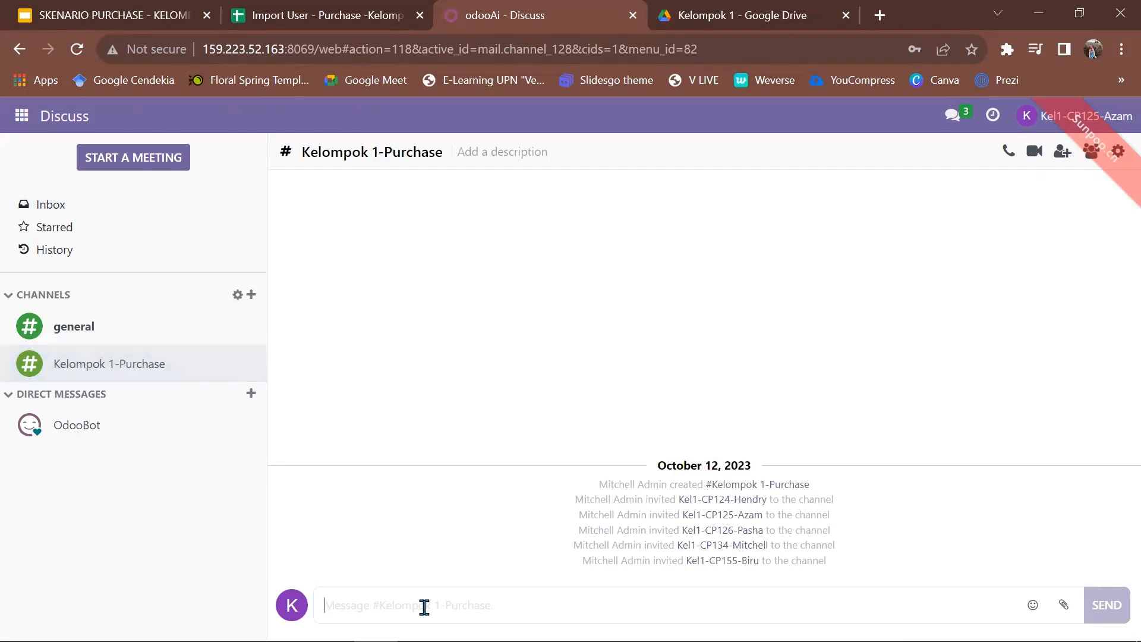
# Post 'Tolong validate' followed by a 🙏 emoji in the channel.
pyautogui.write('Tolo')
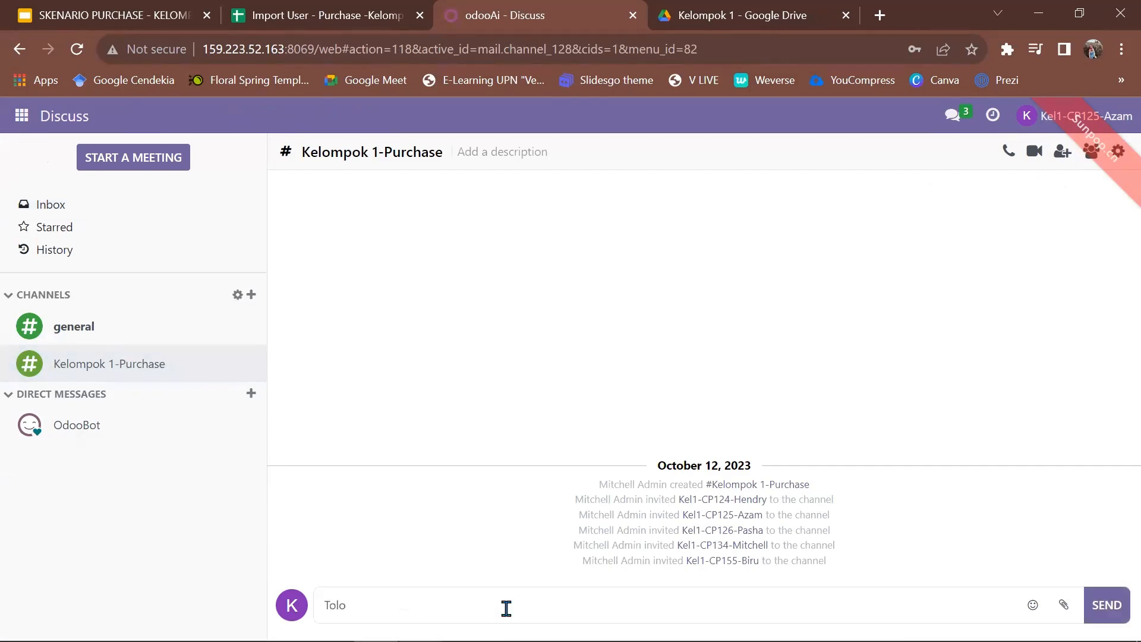
pyautogui.write('ng validate RFQ yang telah dibuat. Terima kasih')
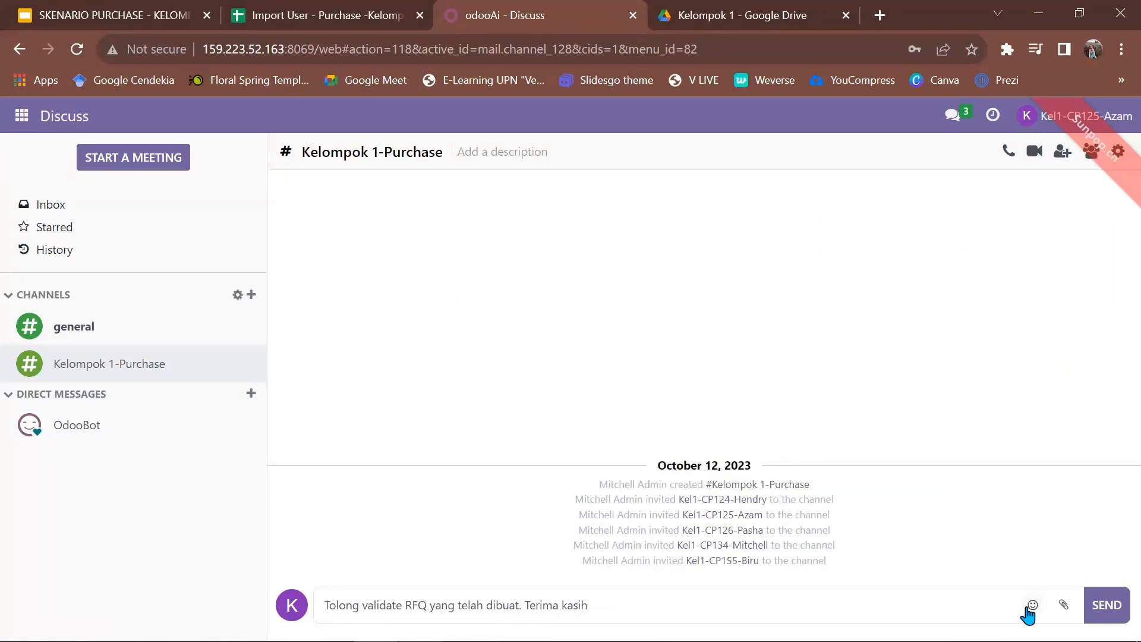
pyautogui.click(1032, 606)
pyautogui.scroll(-3, 955, 438)
pyautogui.scroll(-1, 955, 438)
pyautogui.click(957, 439)
pyautogui.press('Return')
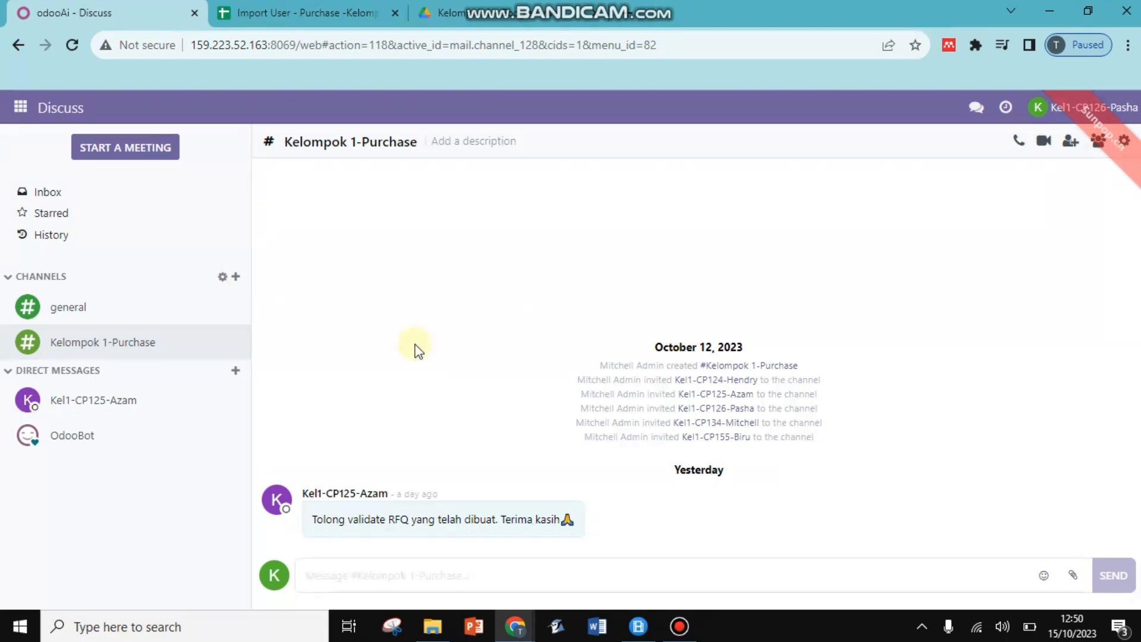
# Check the Import User sheet's row 5 login, password and Inventory Manager role, then return to Odoo Discuss.
pyautogui.click(343, 7)
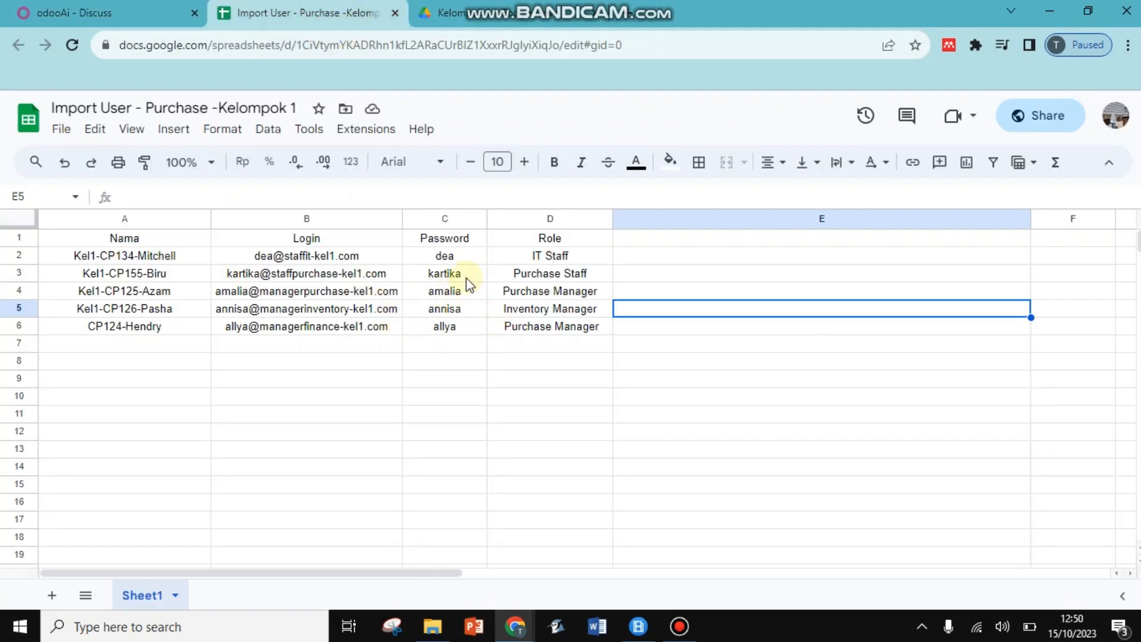
pyautogui.click(467, 259)
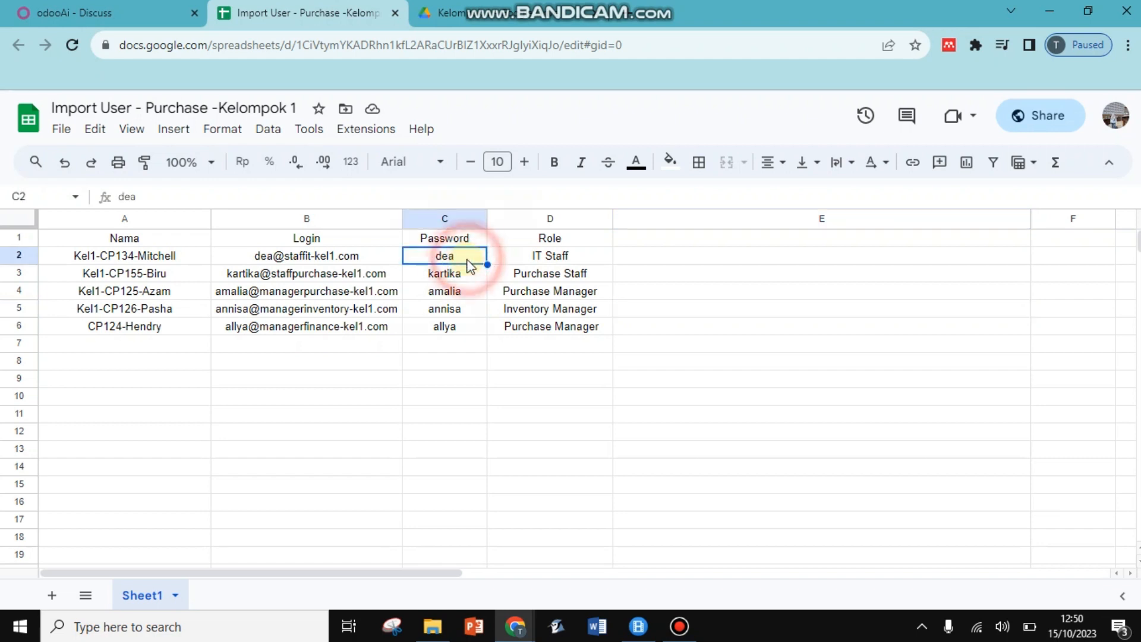
pyautogui.click(478, 381)
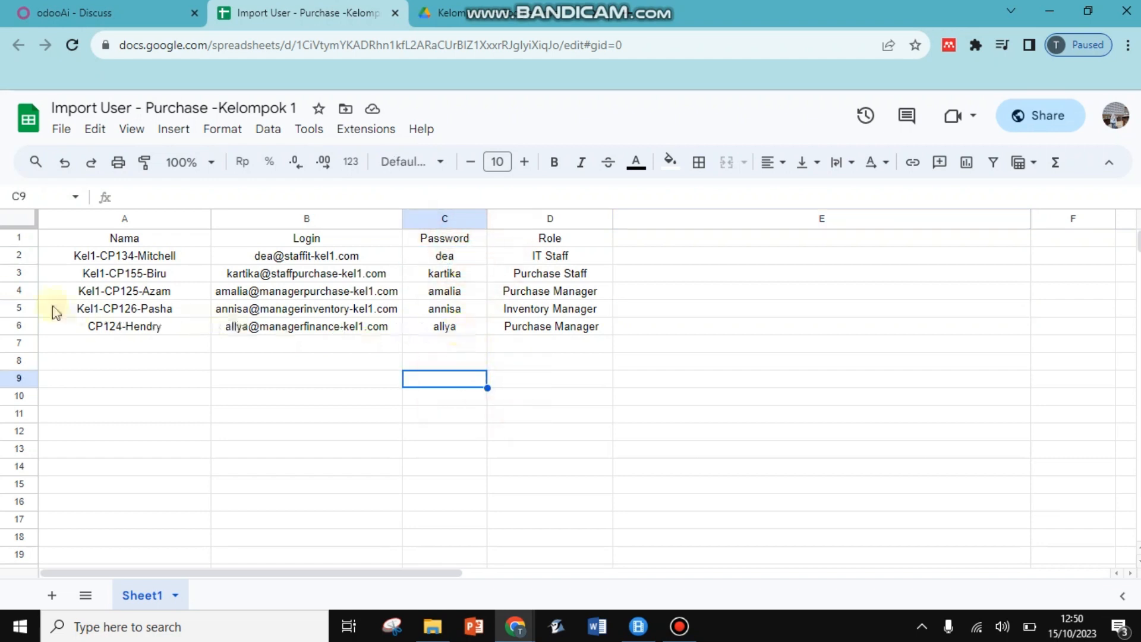
pyautogui.click(24, 308)
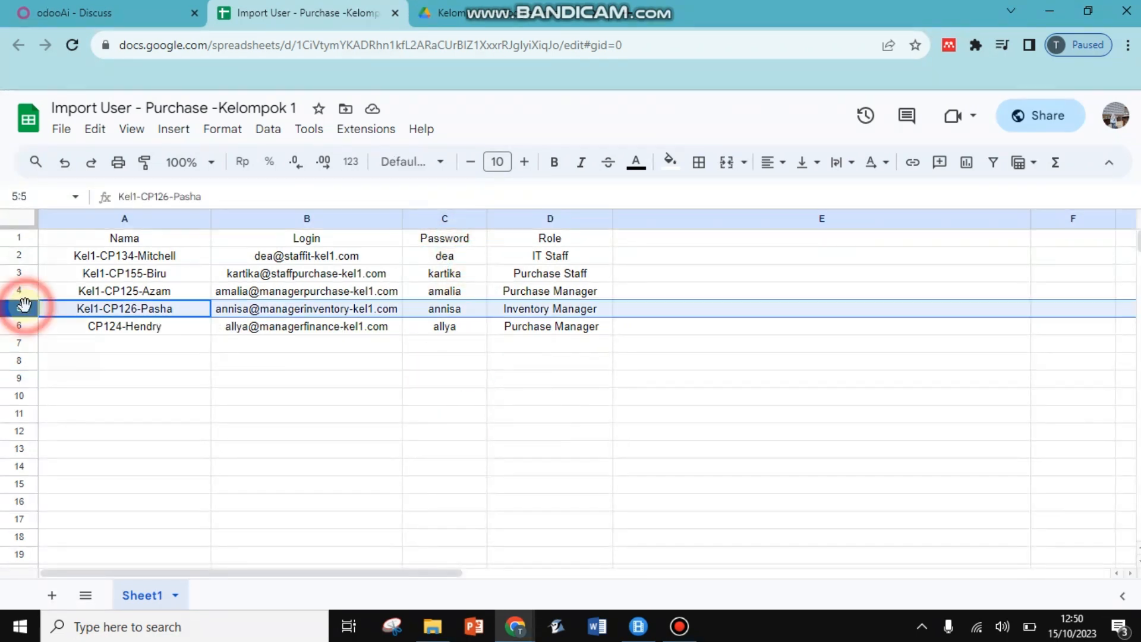
pyautogui.click(523, 483)
pyautogui.click(552, 312)
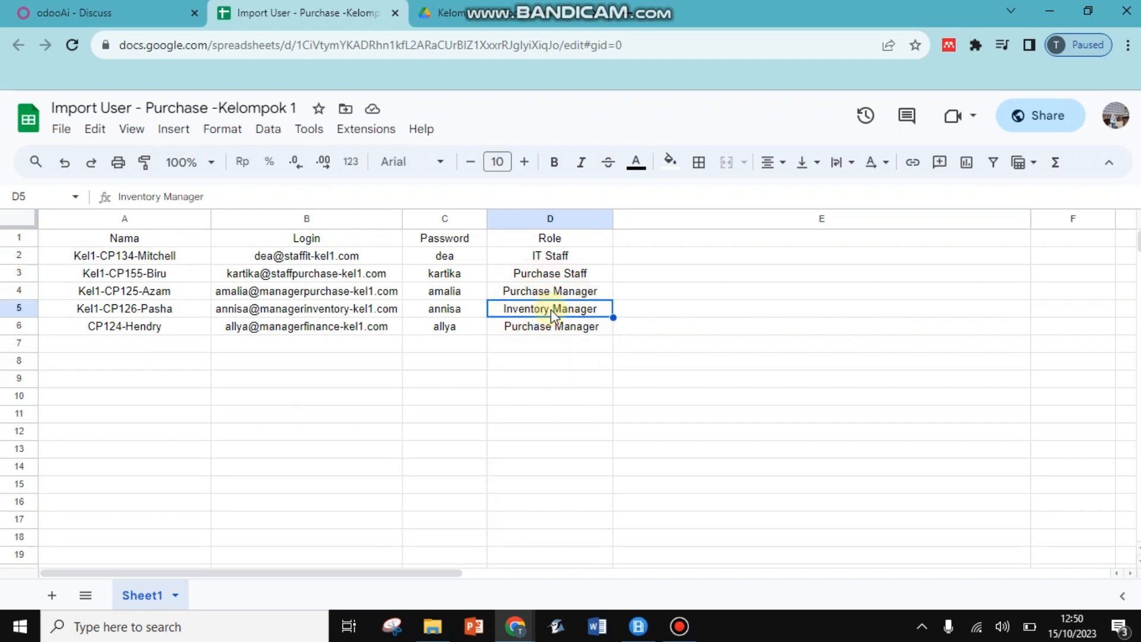
pyautogui.click(340, 313)
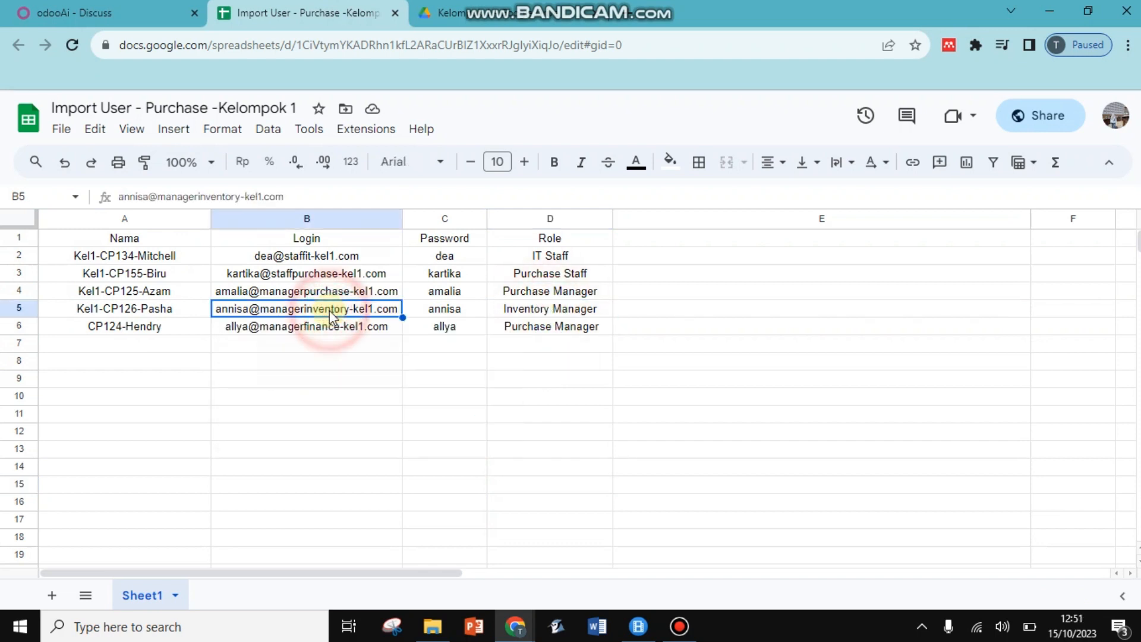
pyautogui.click(446, 312)
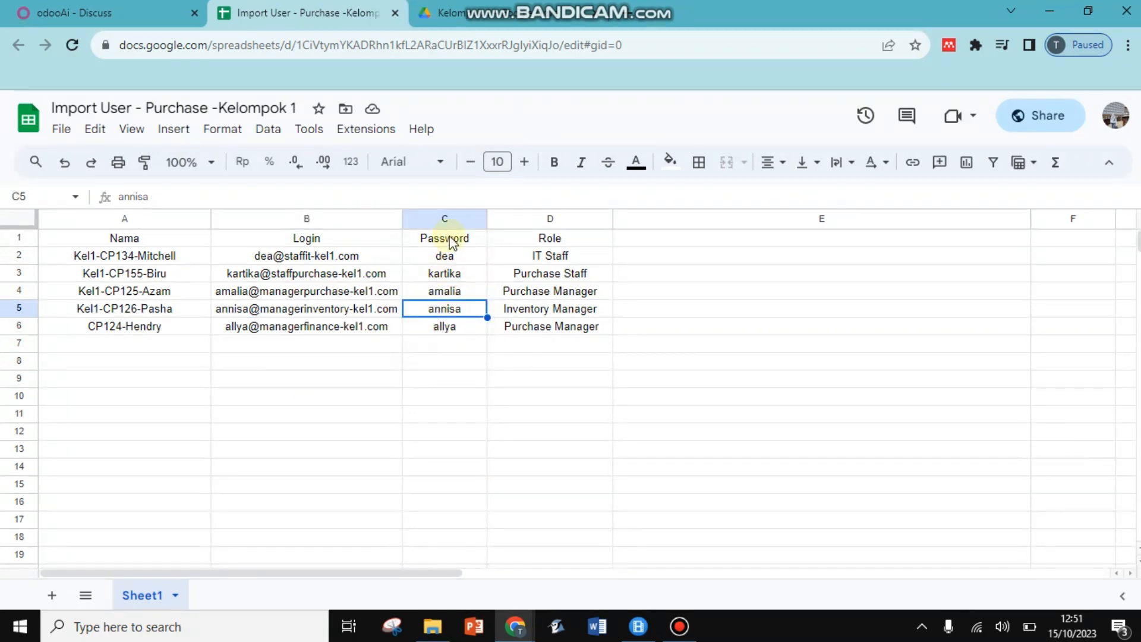
pyautogui.click(152, 7)
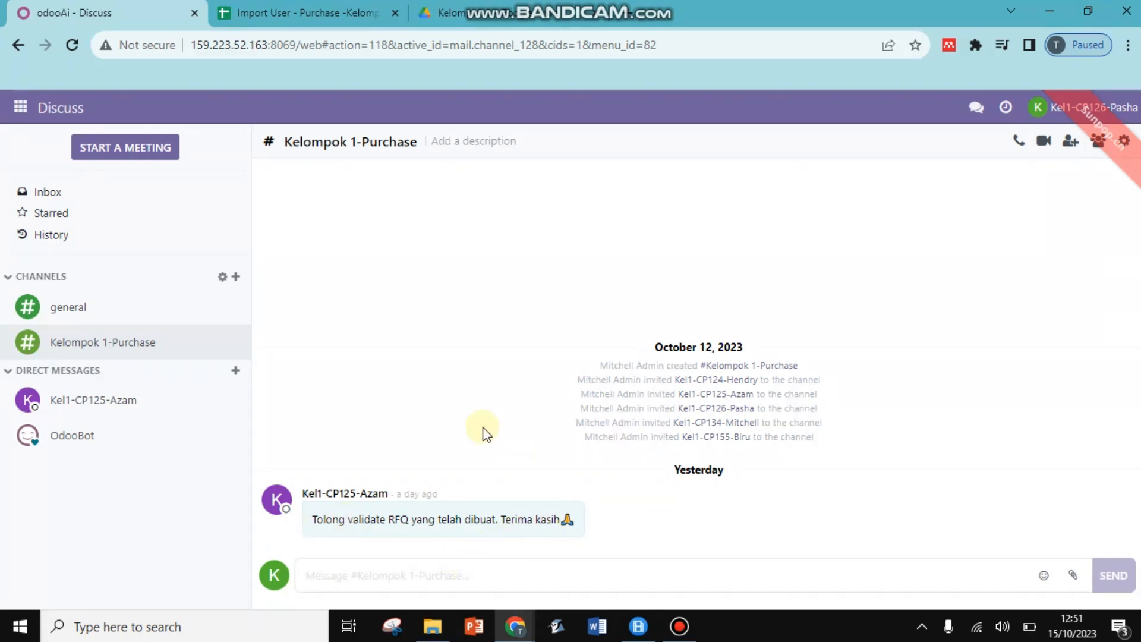
# Open purchase order P00090 from the Purchase app's RFQ list.
pyautogui.click(20, 108)
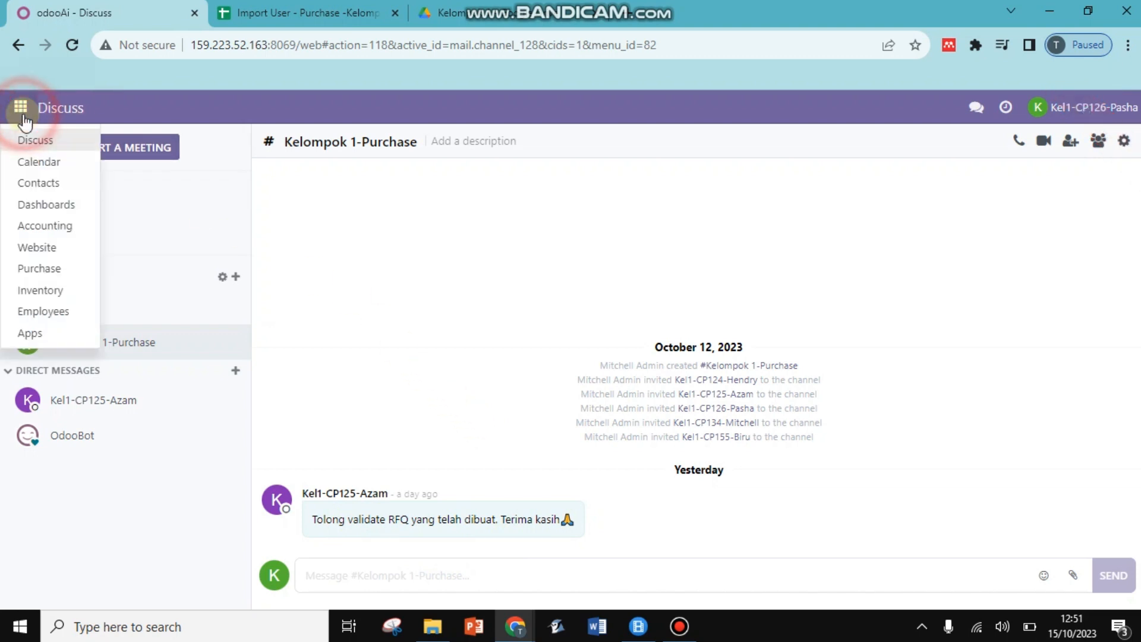
pyautogui.click(41, 271)
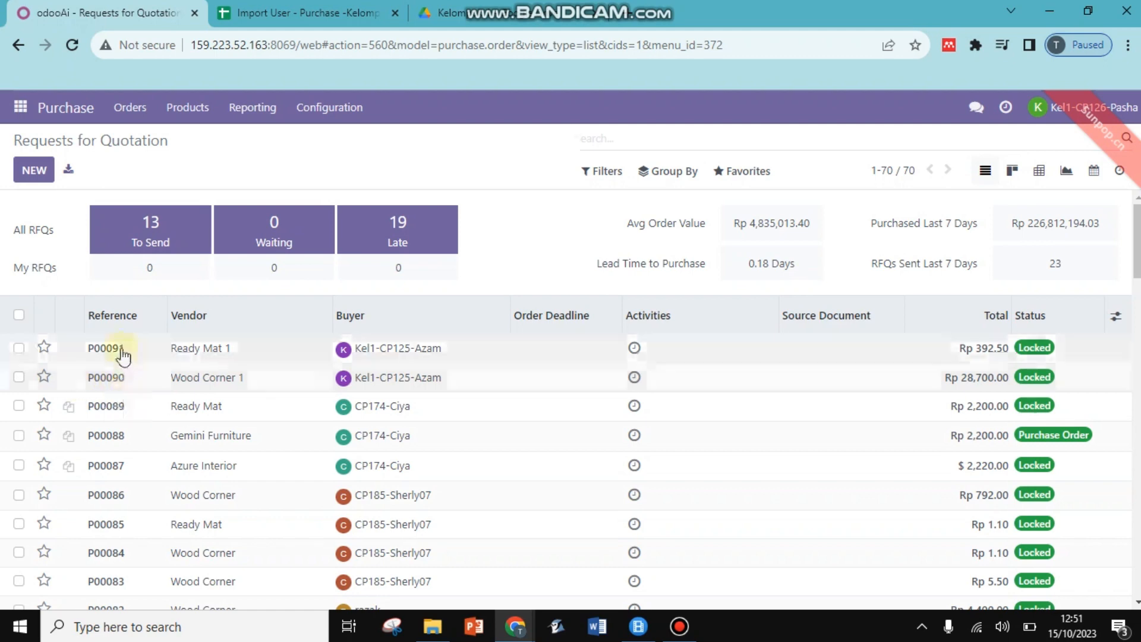
pyautogui.click(449, 387)
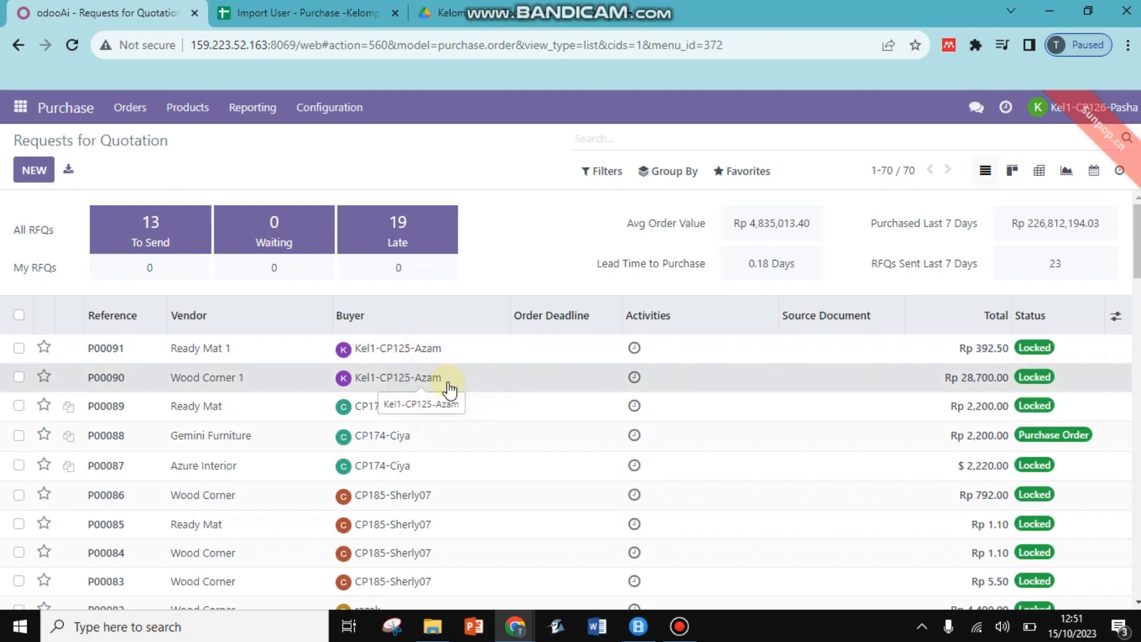
pyautogui.click(446, 299)
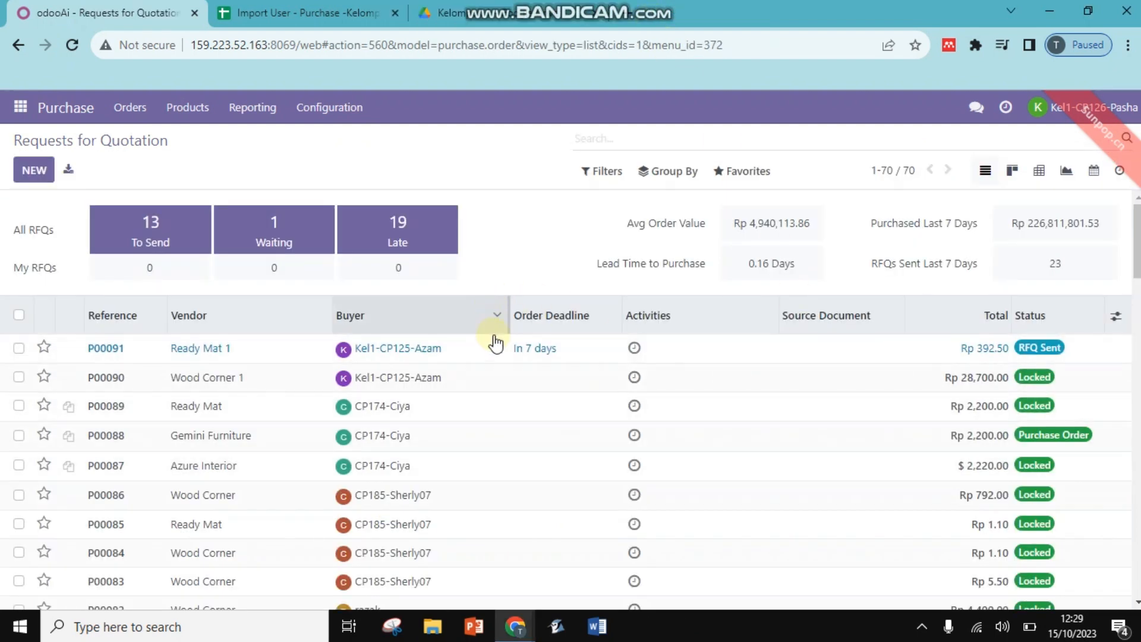
# Confirm RFQ P00091 as a purchase order.
pyautogui.click(404, 351)
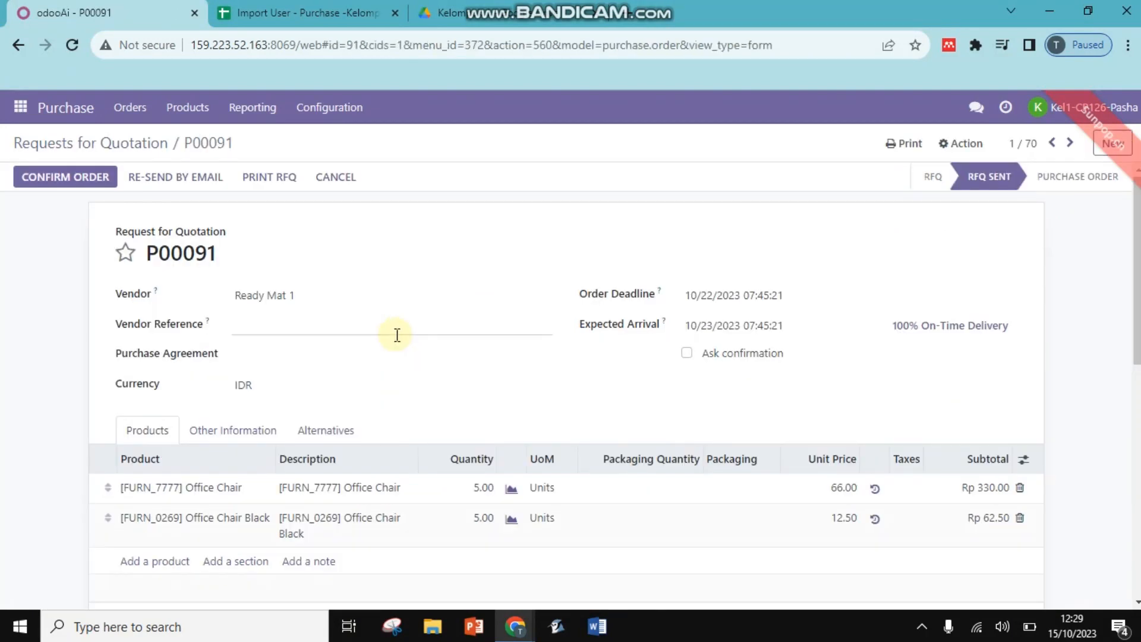
pyautogui.click(93, 165)
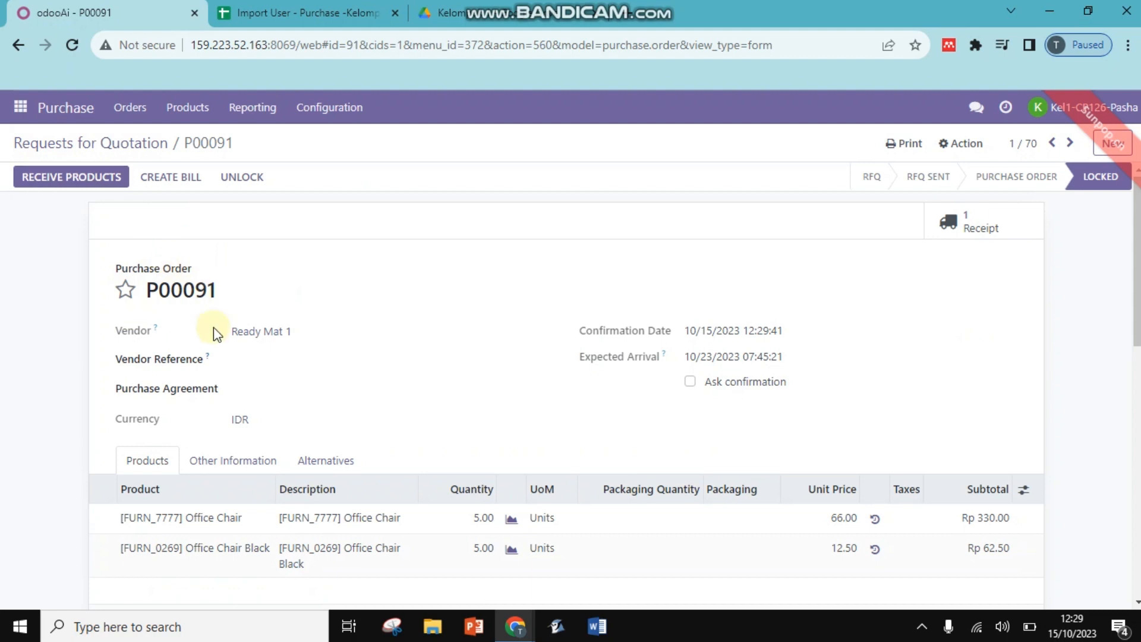
pyautogui.scroll(-1, 417, 327)
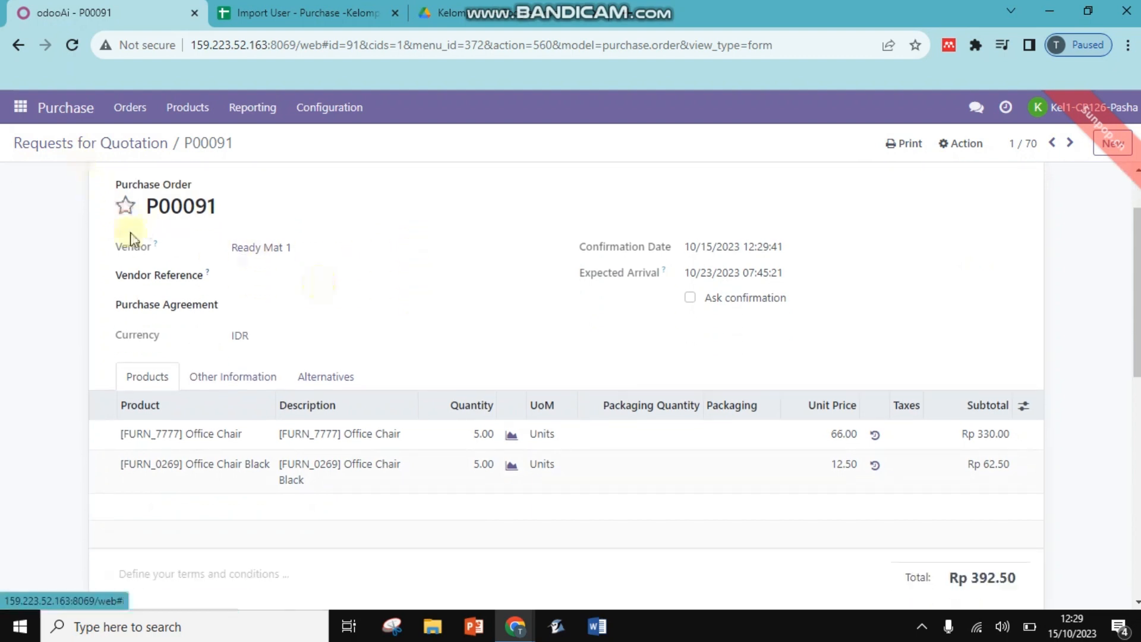
pyautogui.scroll(1, 131, 237)
# Validate receipt WH/IN/00071 with 5 Office Chair and 5 Office Chair Black received.
pyautogui.click(74, 188)
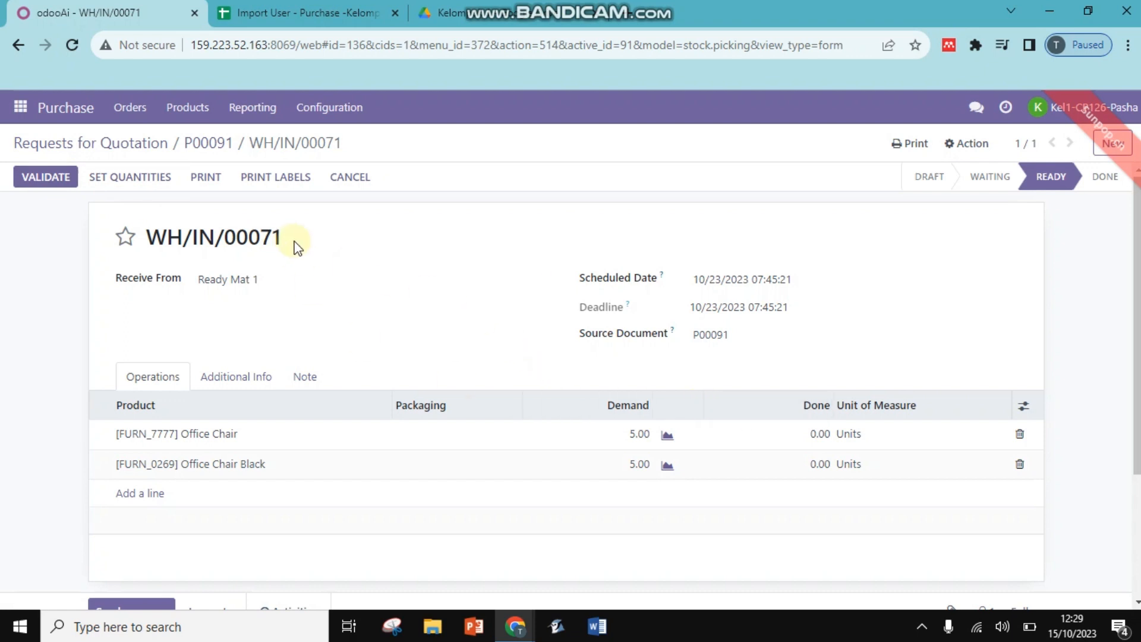
pyautogui.click(821, 434)
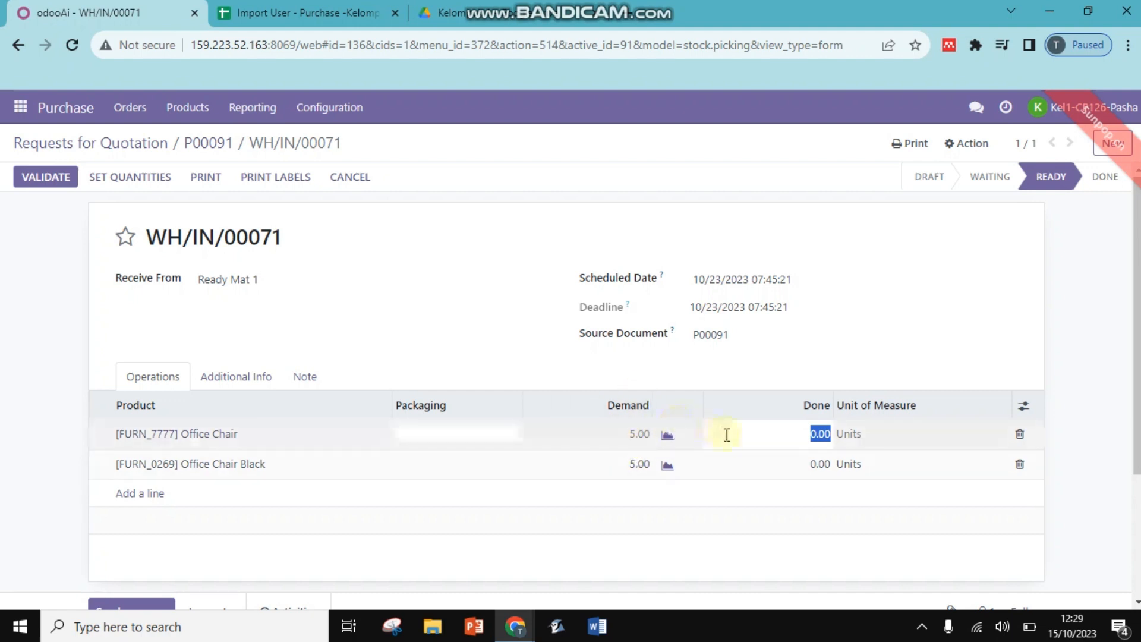
pyautogui.write('5')
pyautogui.click(819, 466)
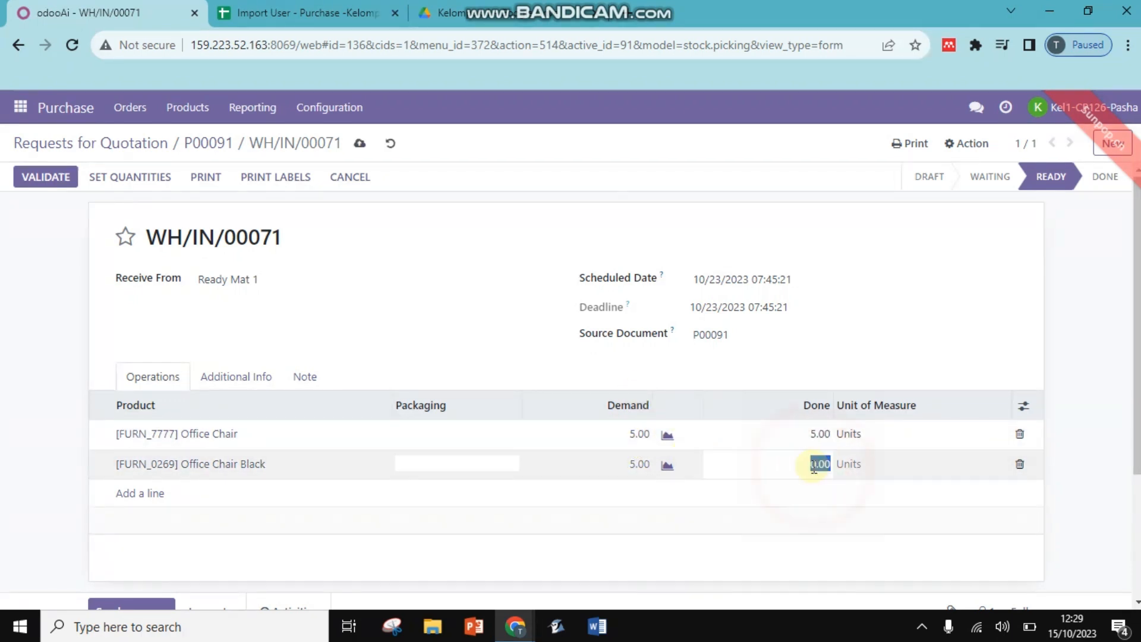
pyautogui.write('5')
pyautogui.click(826, 326)
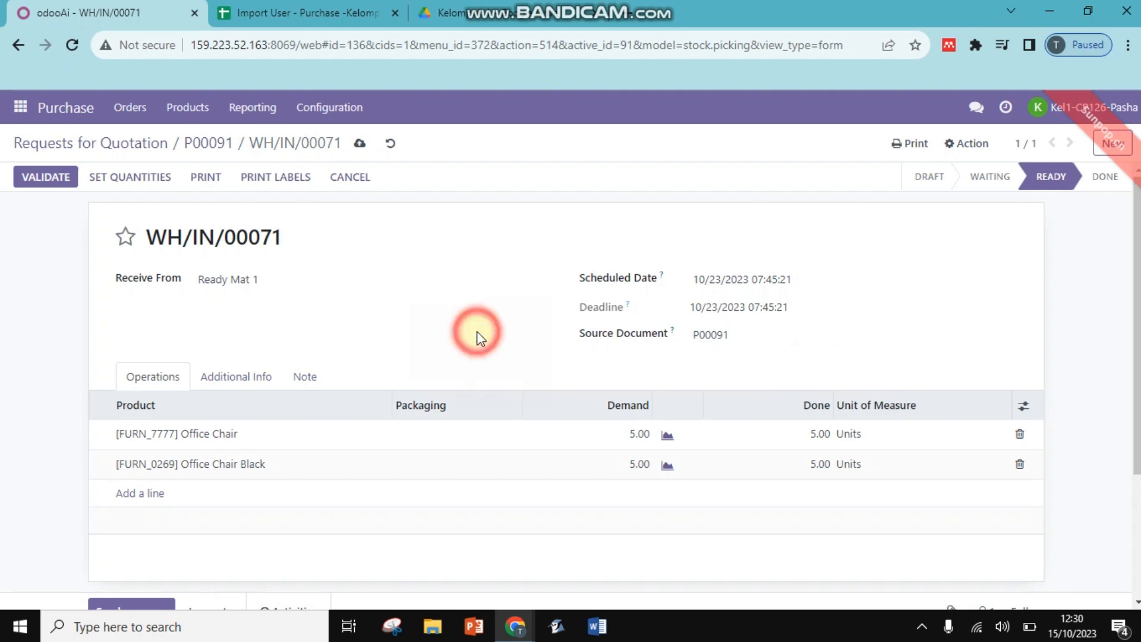
pyautogui.click(58, 177)
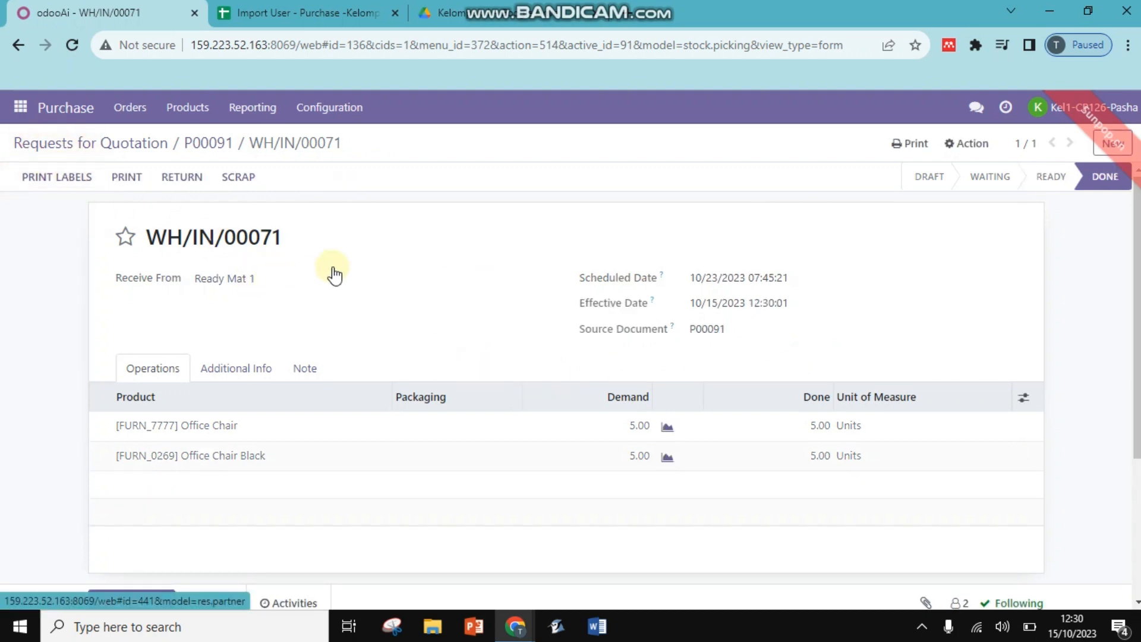
# Return to the Purchase app's Requests for Quotation list.
pyautogui.click(20, 107)
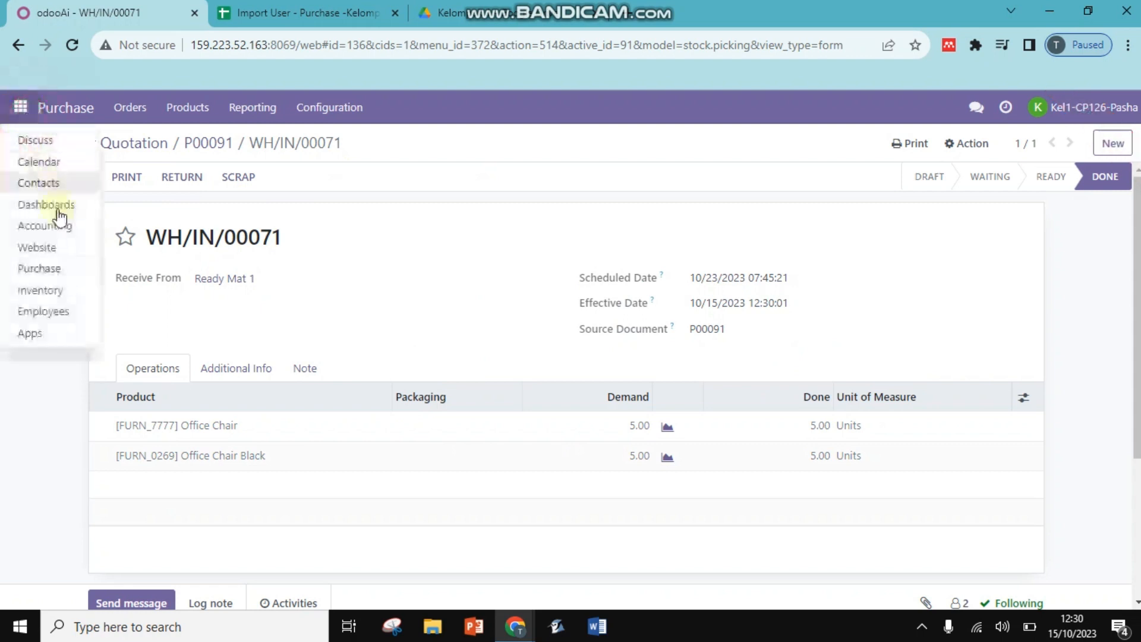
pyautogui.click(62, 267)
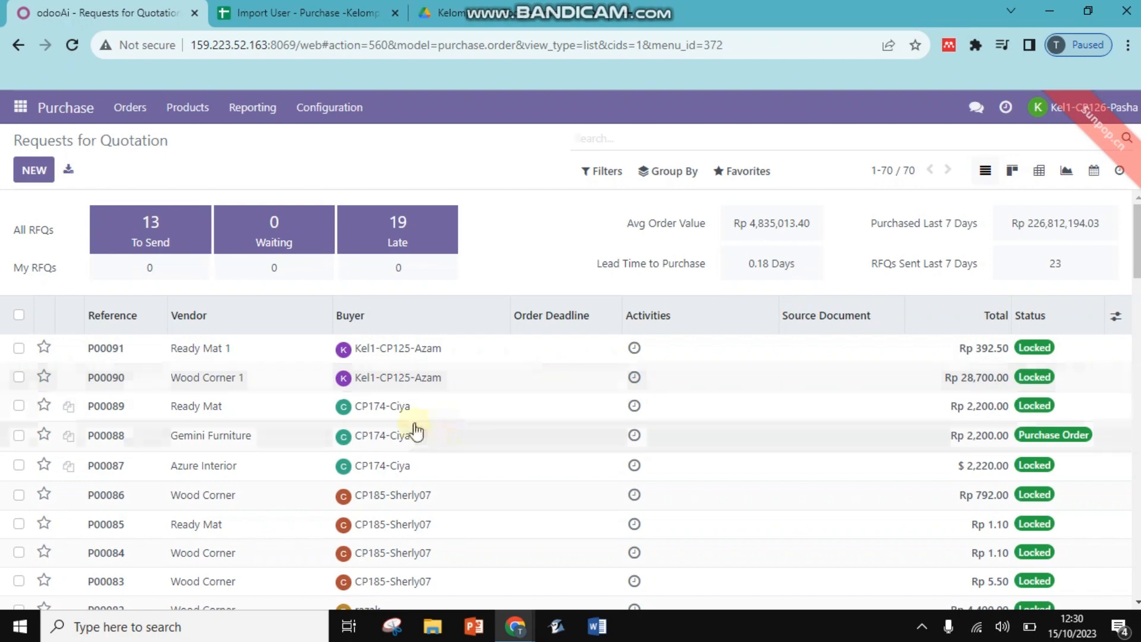
# Create a vendor bill from P00090; posting fails because the bill date is missing.
pyautogui.click(343, 377)
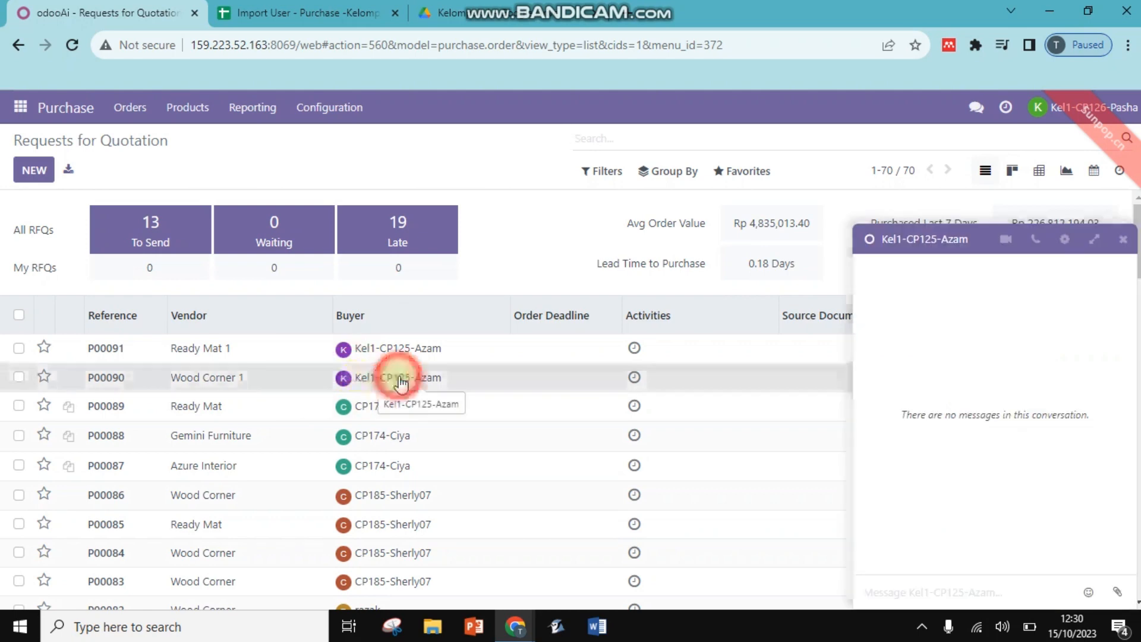
pyautogui.click(498, 374)
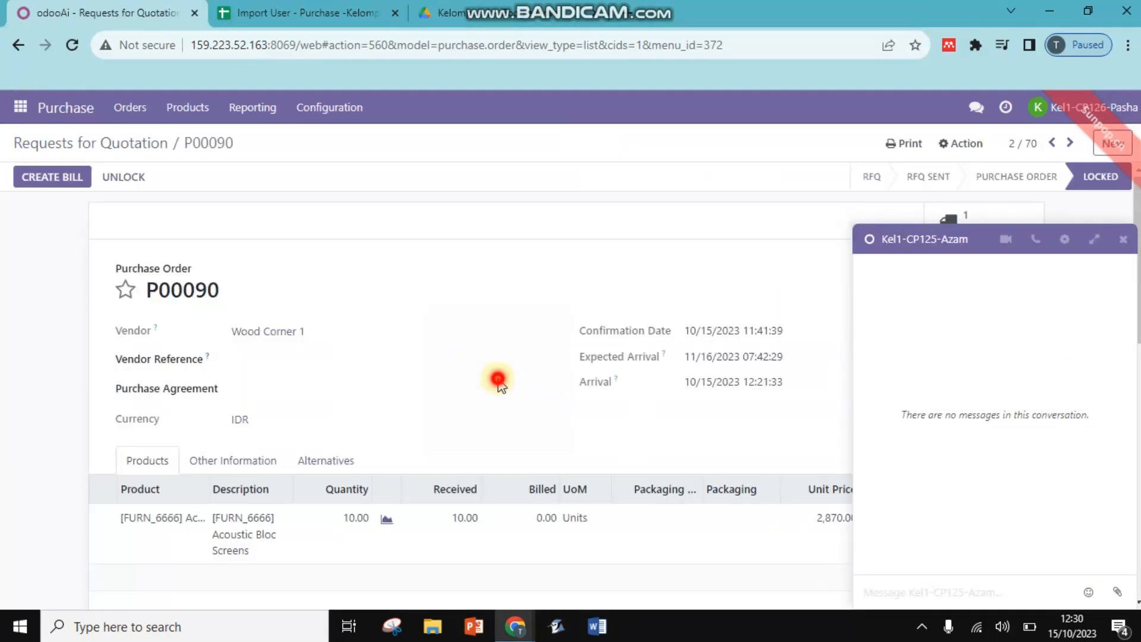
pyautogui.click(1124, 239)
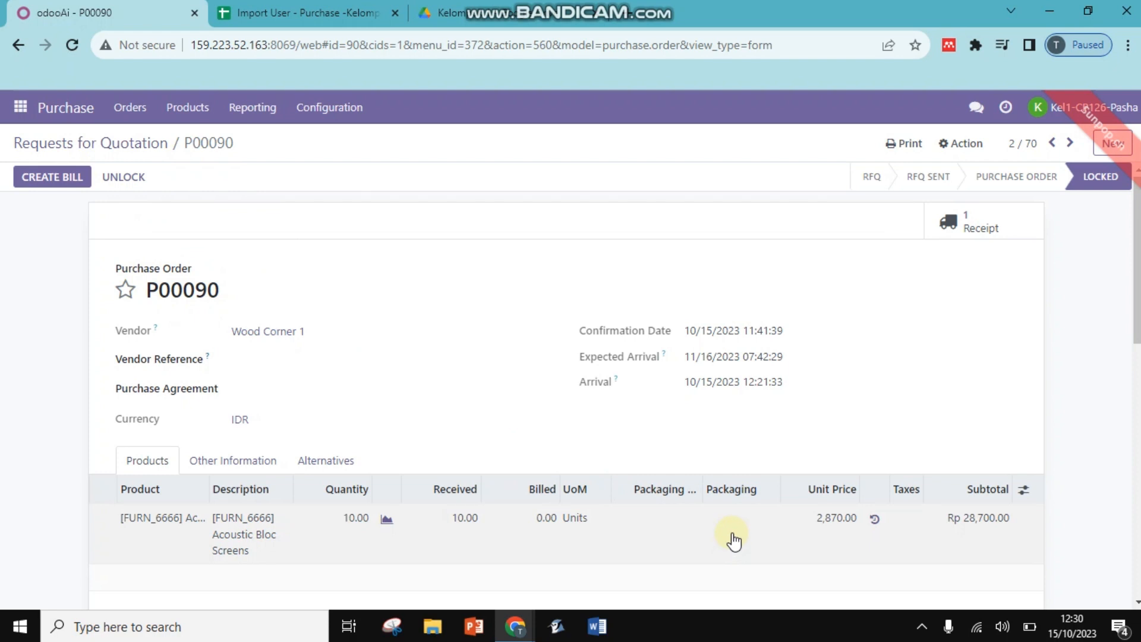
pyautogui.click(59, 179)
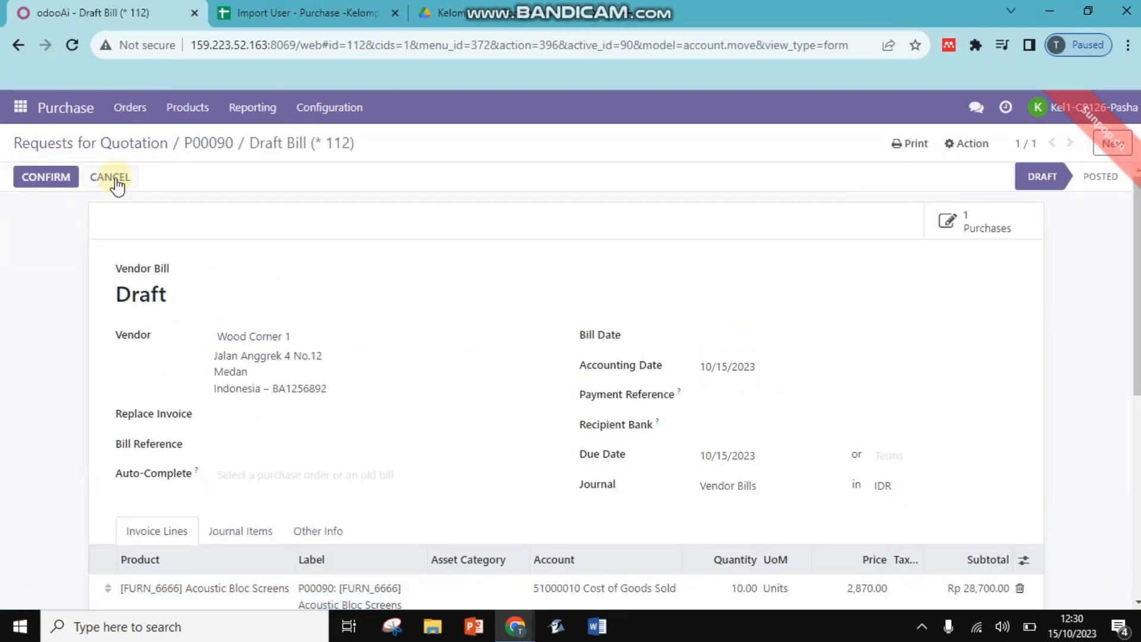
pyautogui.click(20, 177)
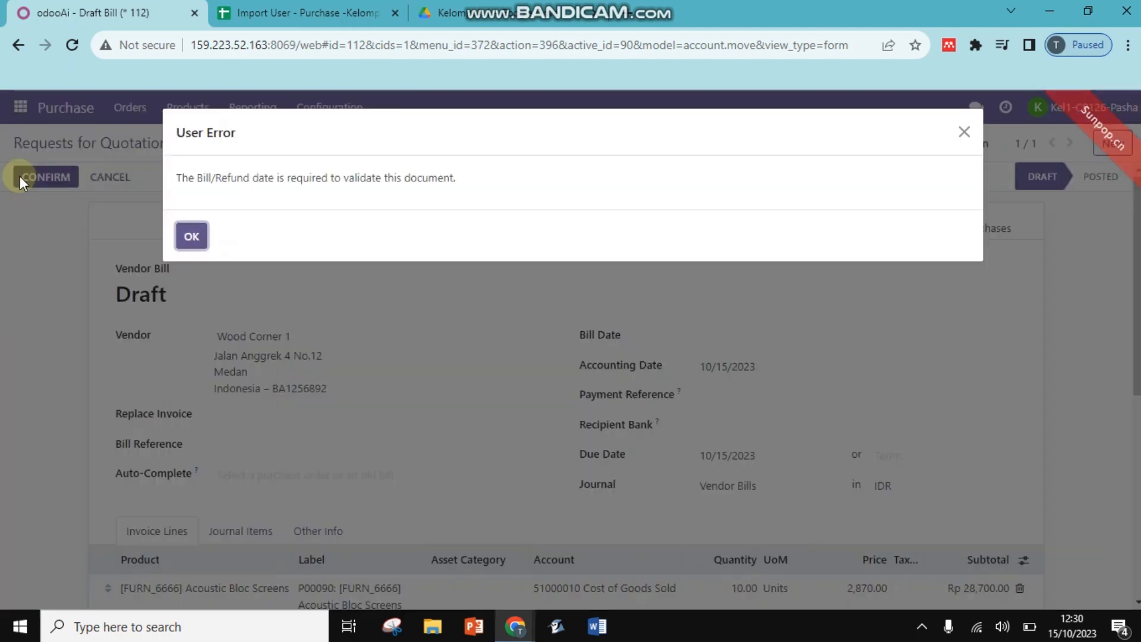
pyautogui.click(197, 238)
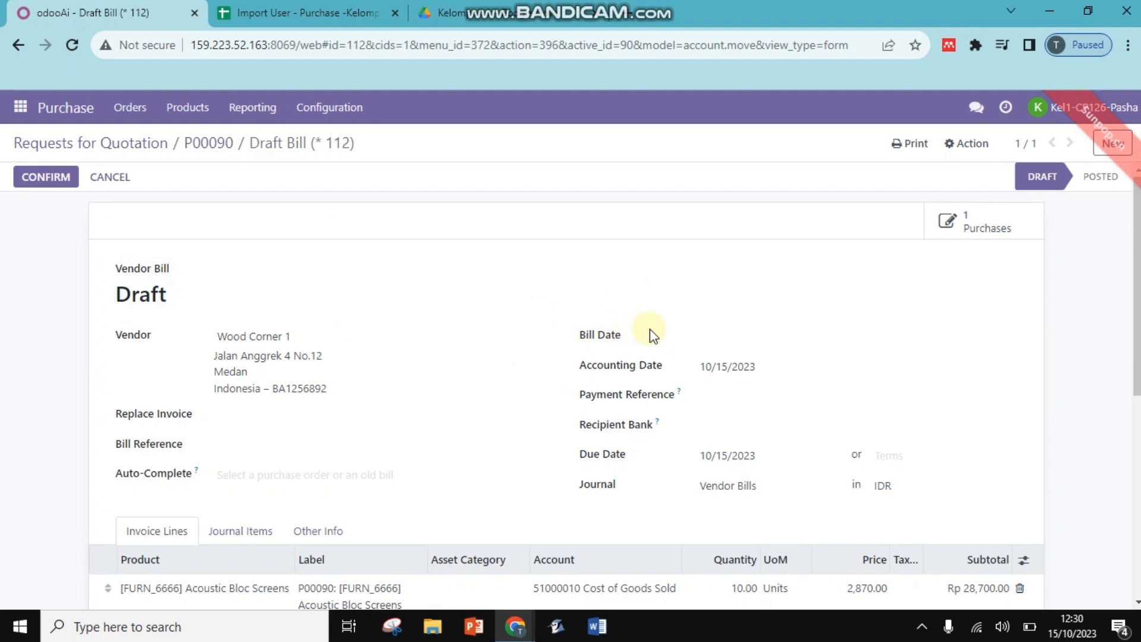
# Set the bill date to 10/15/2023 and save the draft bill.
pyautogui.click(591, 337)
pyautogui.click(739, 332)
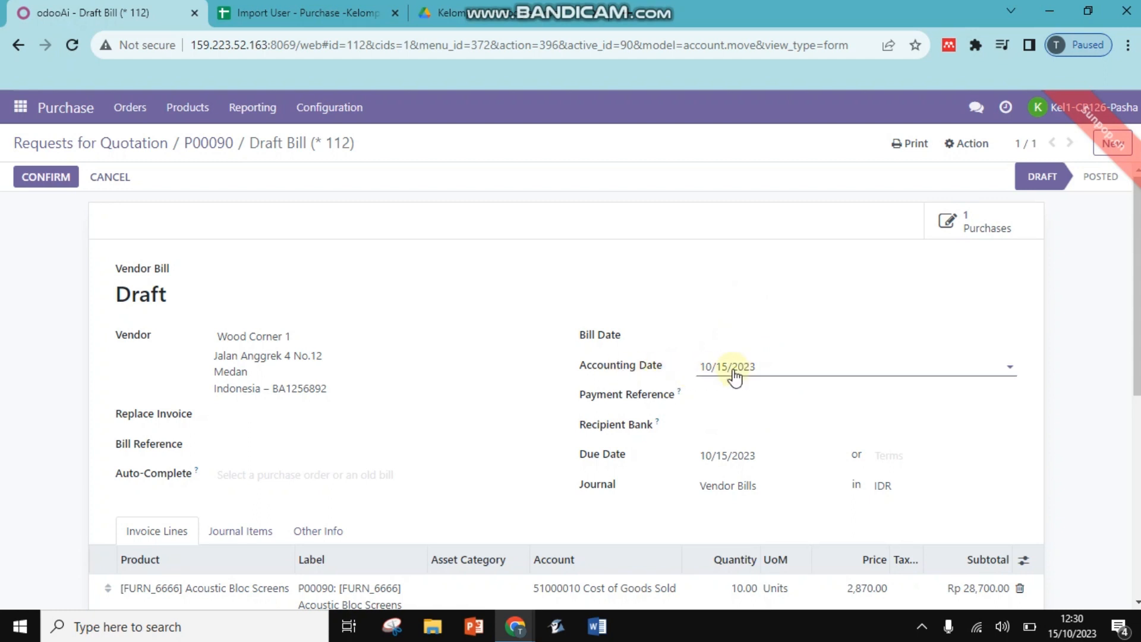
pyautogui.click(738, 348)
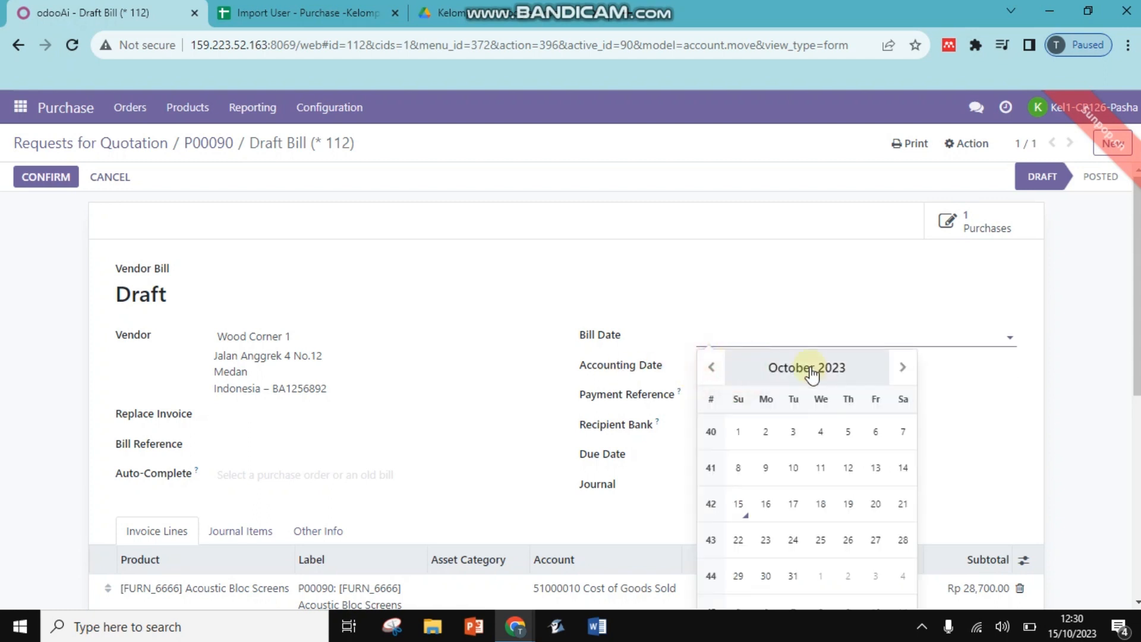
pyautogui.click(738, 503)
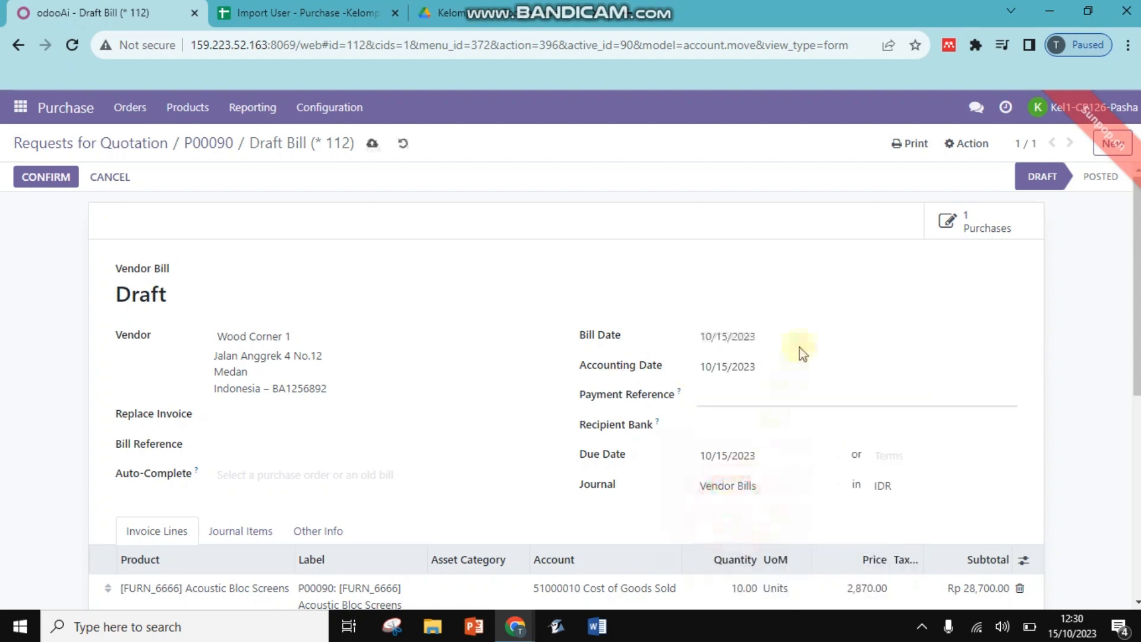
pyautogui.click(645, 334)
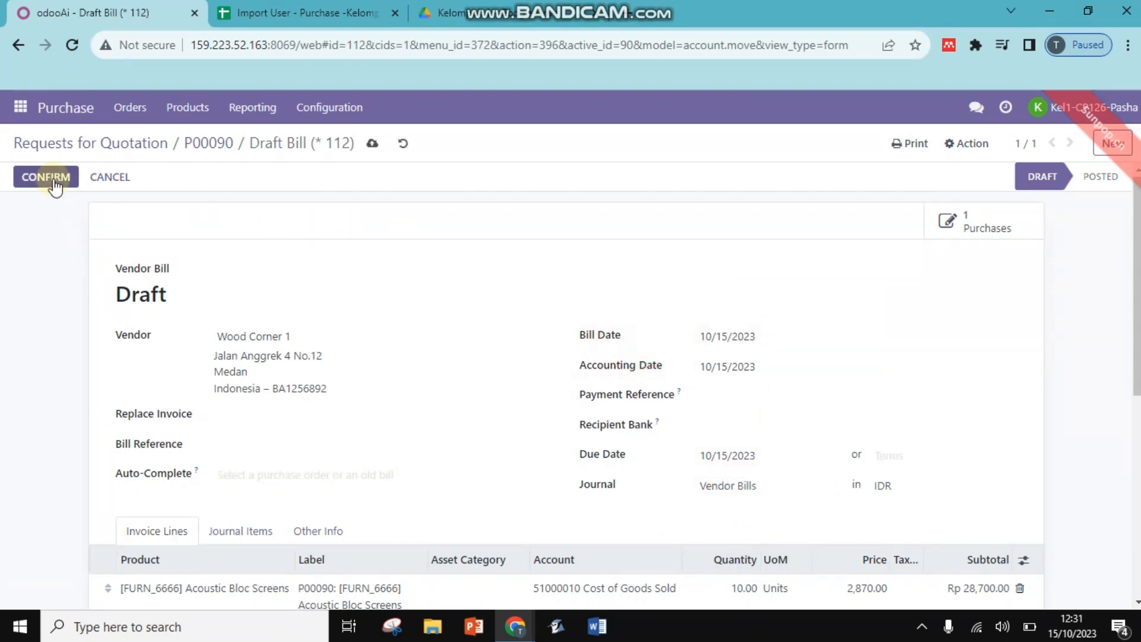
pyautogui.click(373, 144)
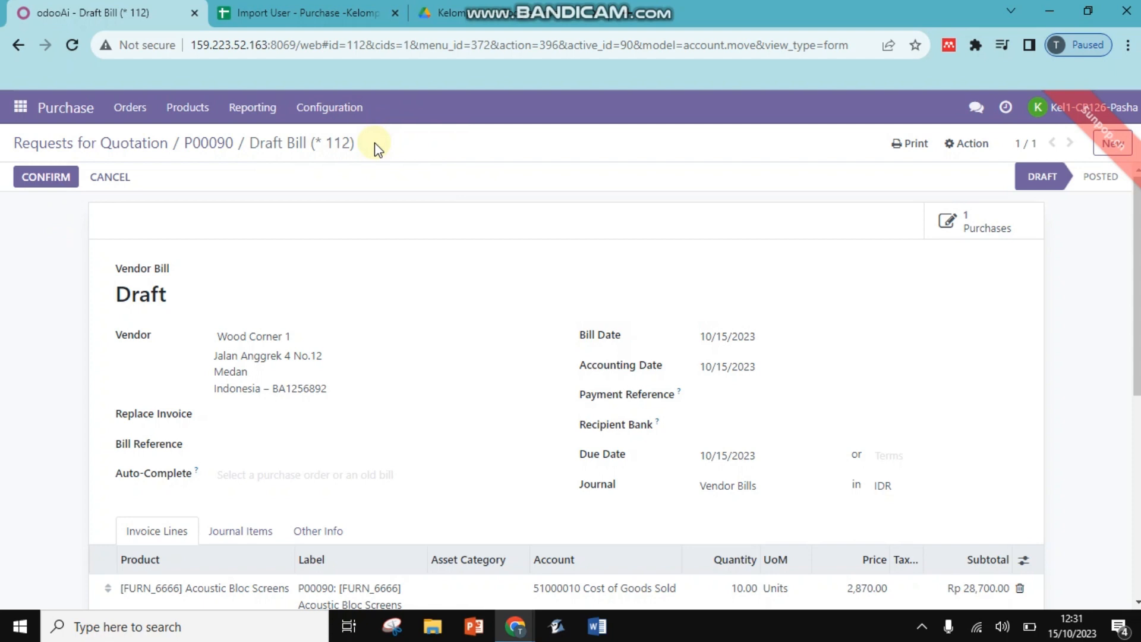
# Confirm the P00090 bill so it posts as BILL/2023/10/0019, checking the chatter.
pyautogui.click(64, 176)
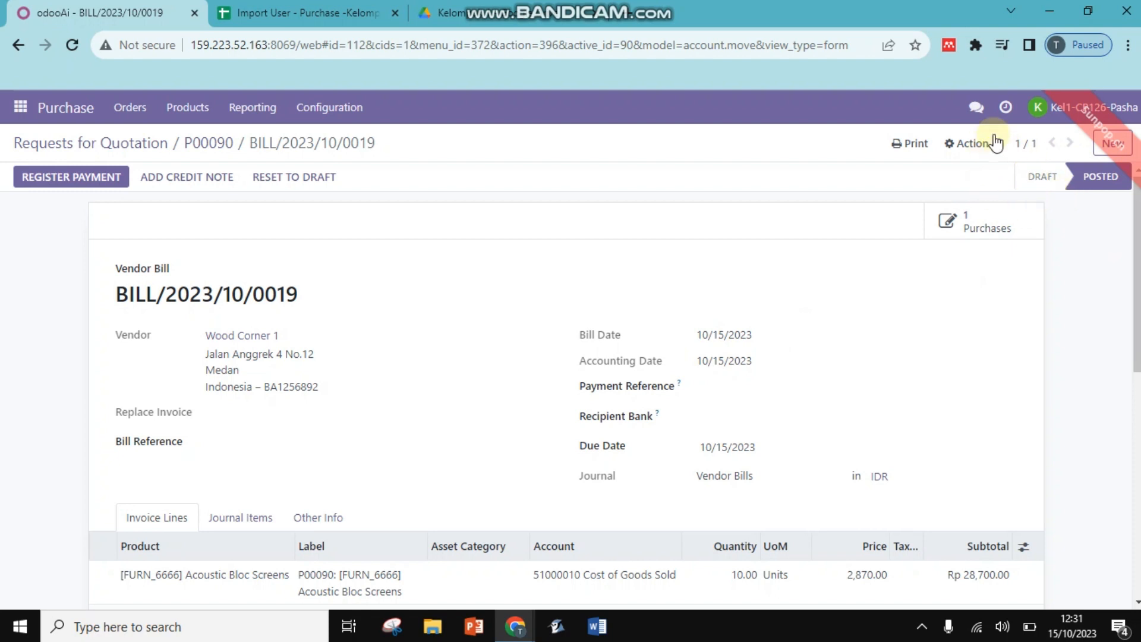
pyautogui.scroll(-8, 1065, 176)
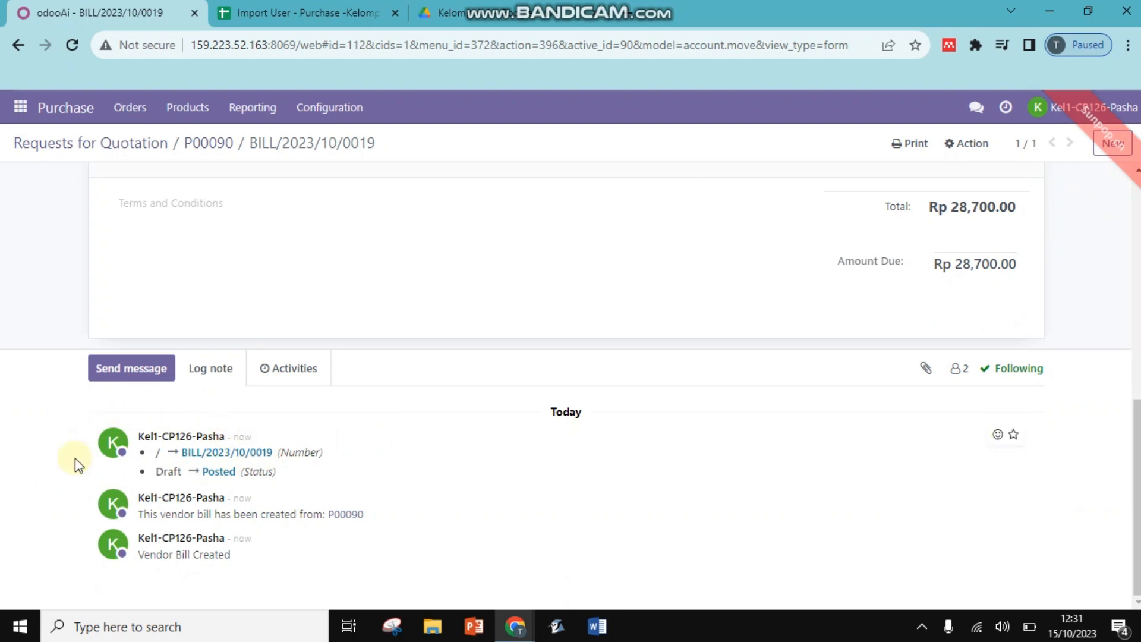
pyautogui.scroll(10, 613, 408)
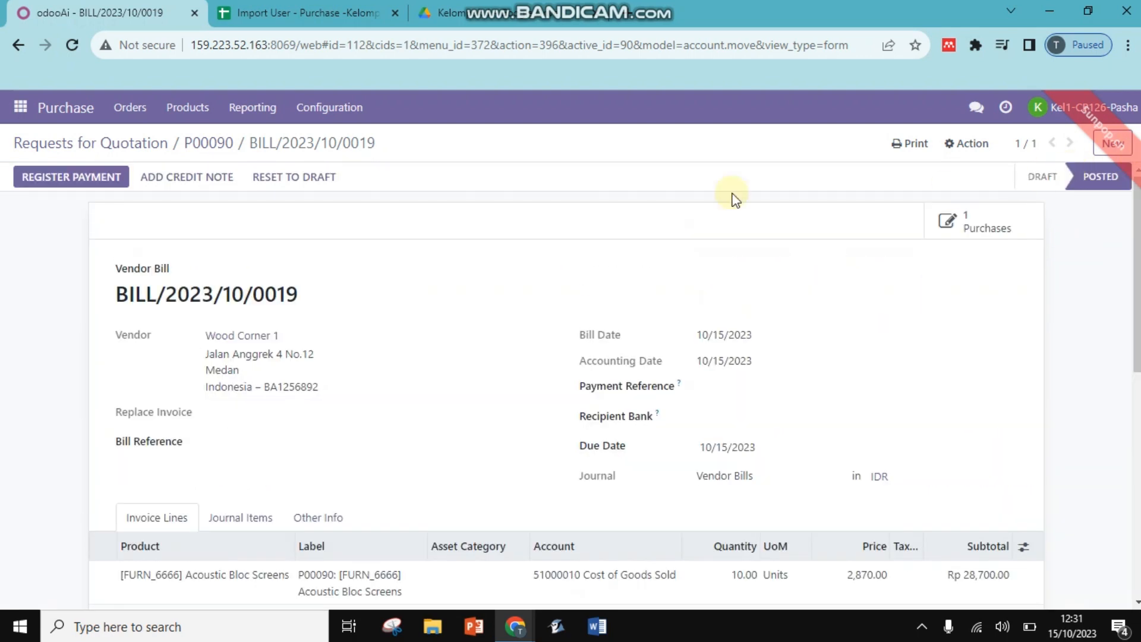
# Create a vendor bill from P00091; posting fails for the missing bill date.
pyautogui.click(20, 107)
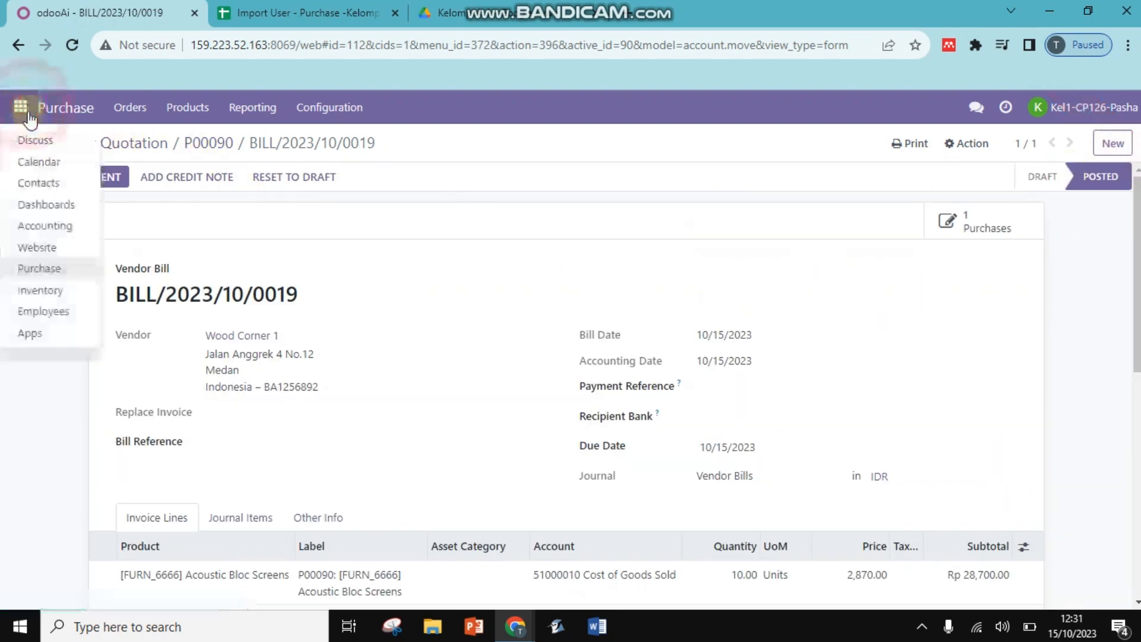
pyautogui.click(56, 270)
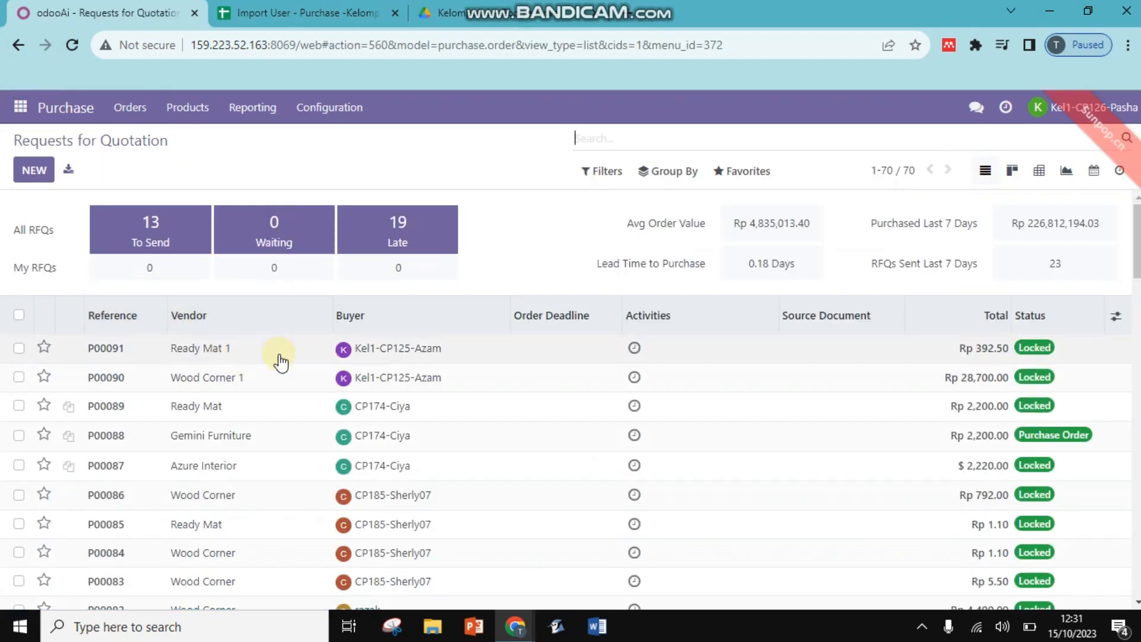
pyautogui.click(409, 351)
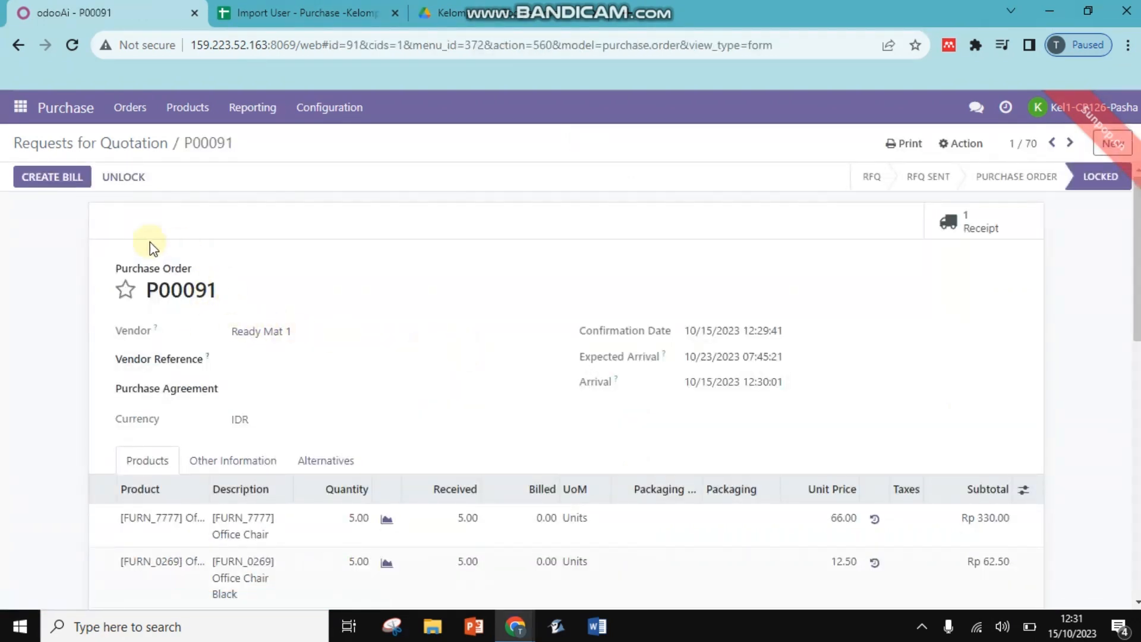
pyautogui.click(60, 181)
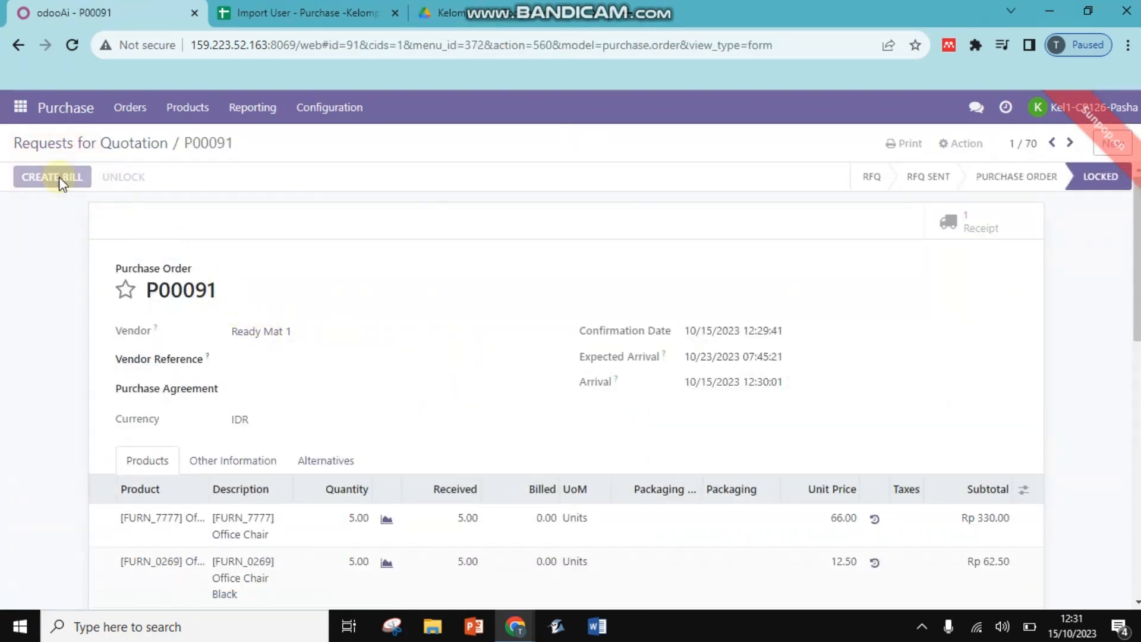
pyautogui.click(59, 179)
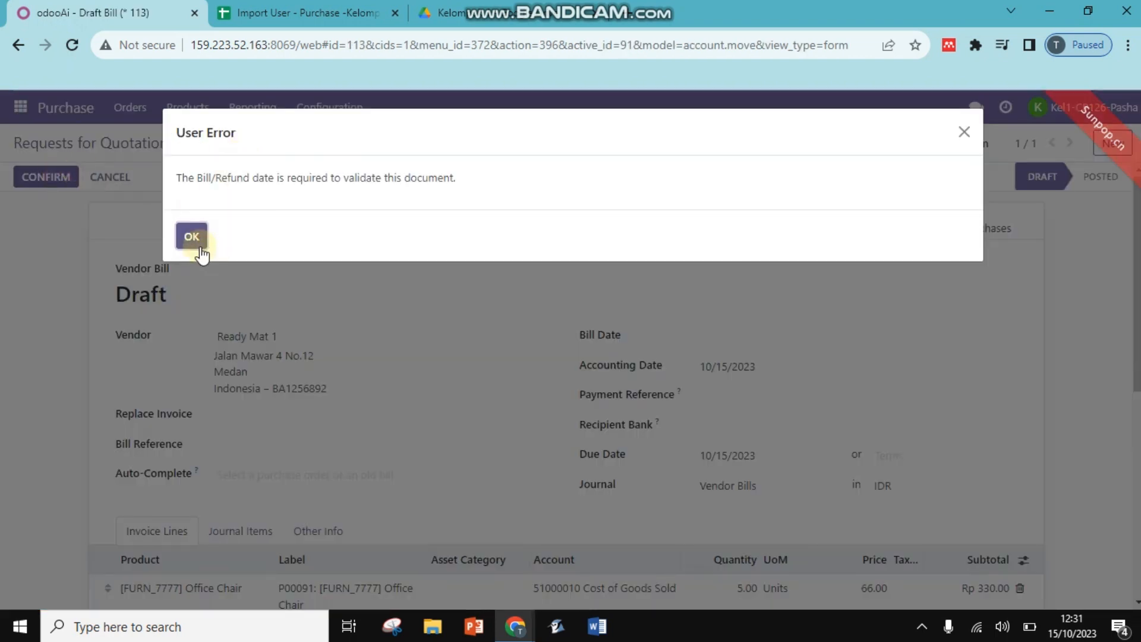
pyautogui.click(200, 244)
# Date the P00091 bill 10/15/2023, save it and post it as BILL/2023/10/0020.
pyautogui.click(694, 336)
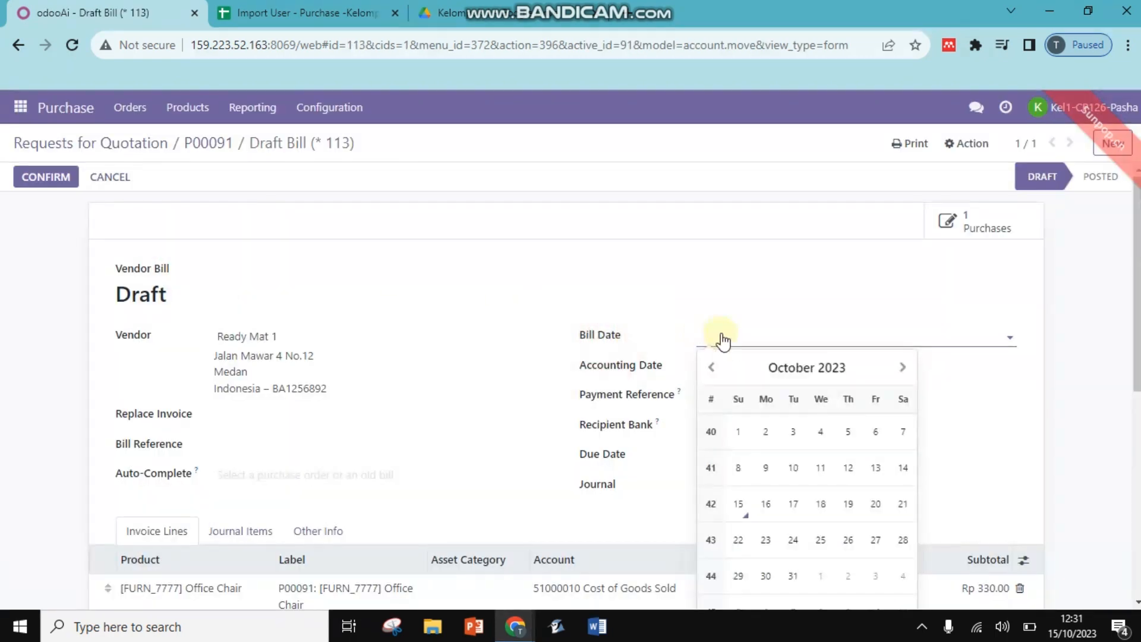
pyautogui.click(738, 503)
pyautogui.click(752, 369)
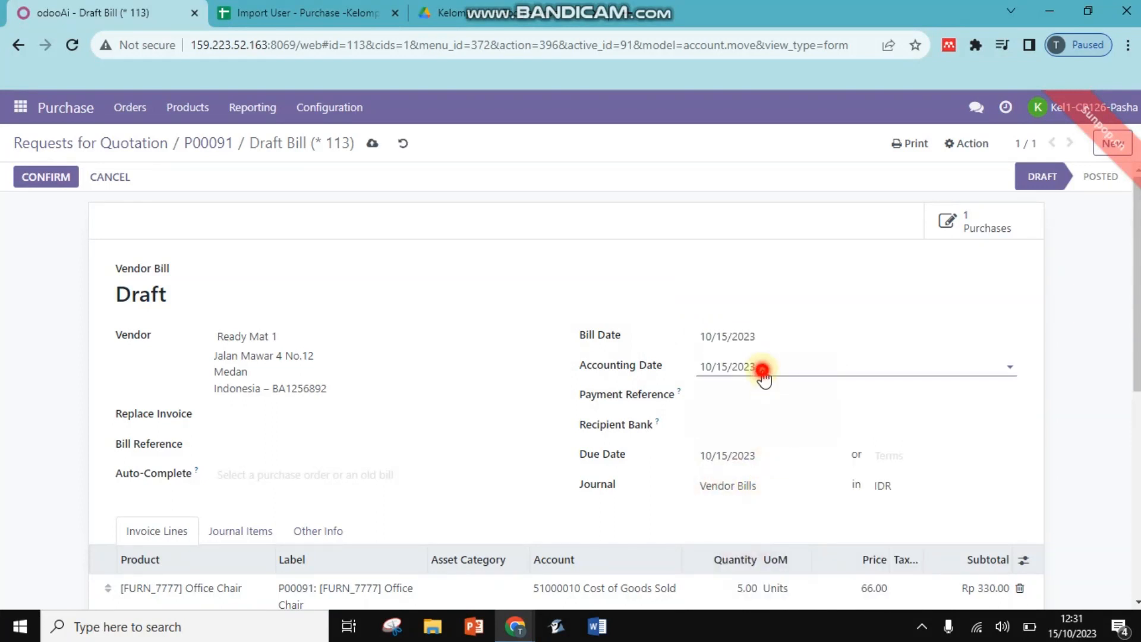
pyautogui.click(790, 309)
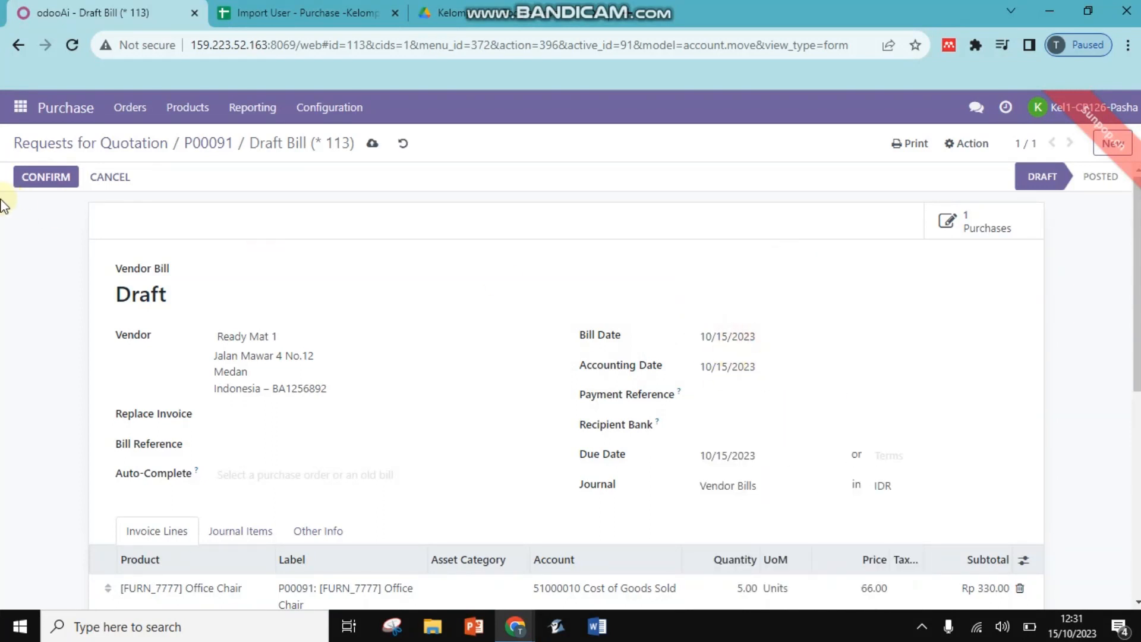
pyautogui.click(372, 143)
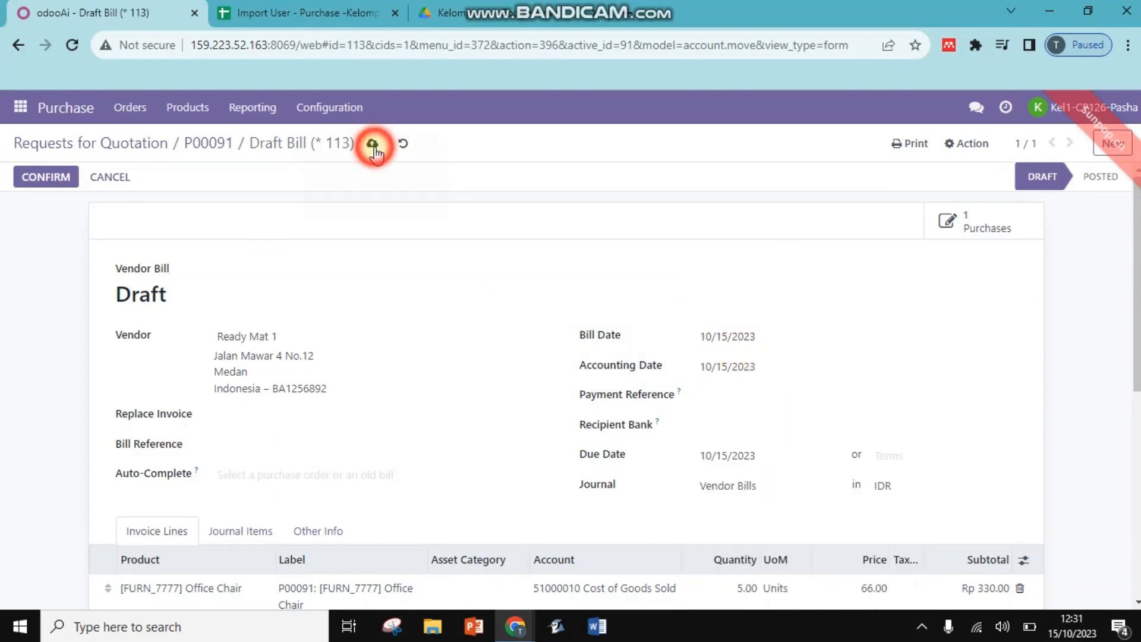
pyautogui.click(25, 179)
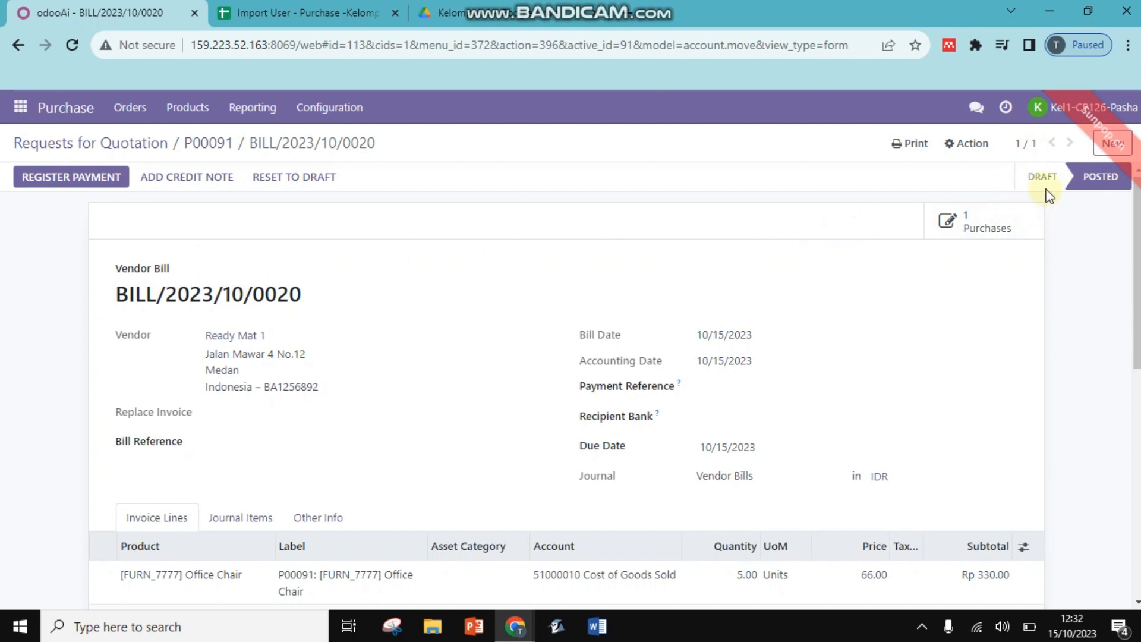
pyautogui.scroll(-5, 974, 241)
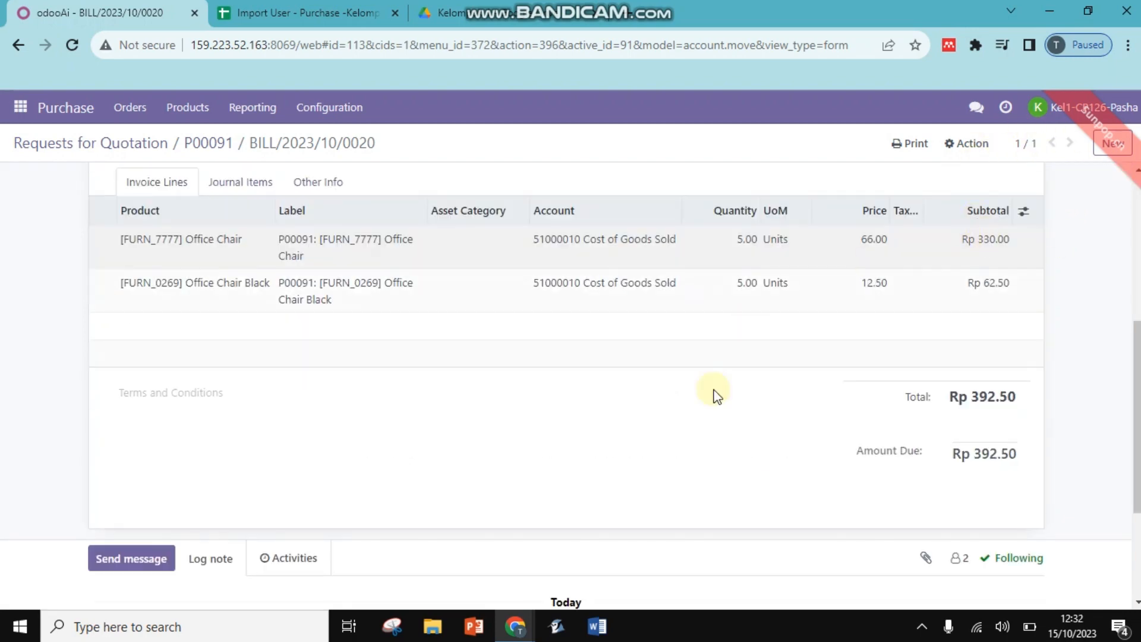
pyautogui.scroll(5, 715, 395)
pyautogui.scroll(1, 1064, 191)
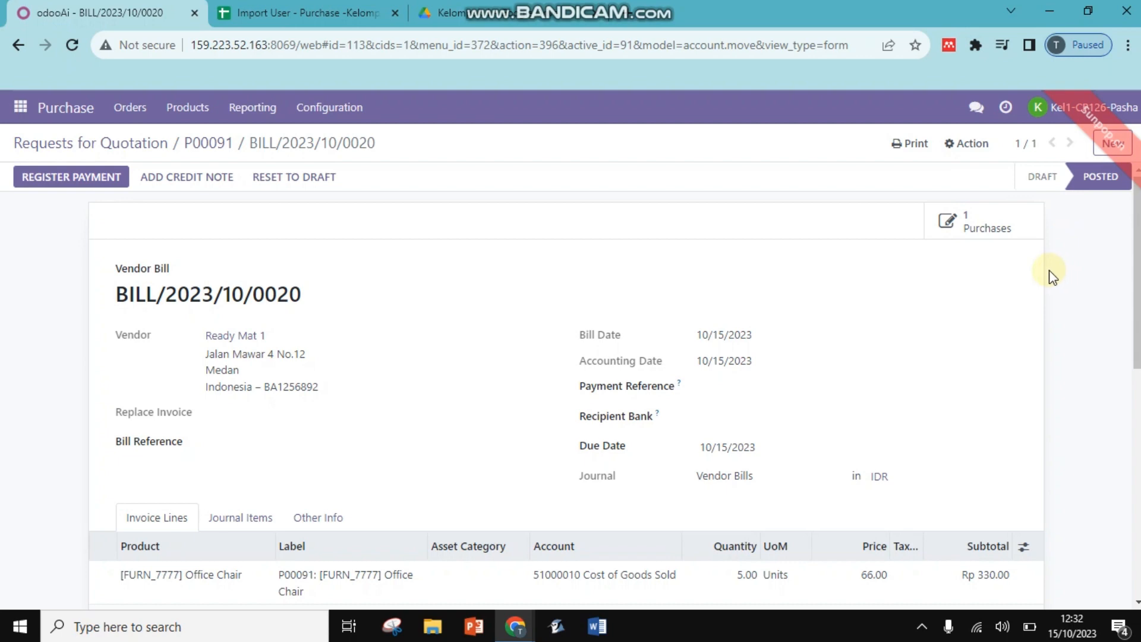
pyautogui.scroll(-9, 1034, 280)
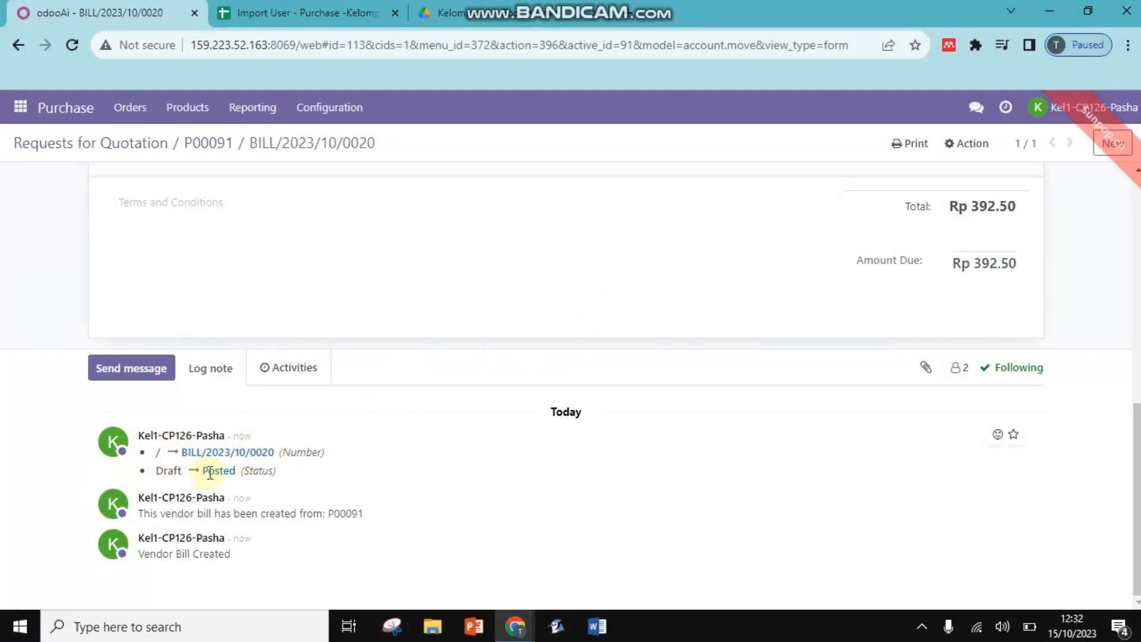
pyautogui.scroll(10, 493, 408)
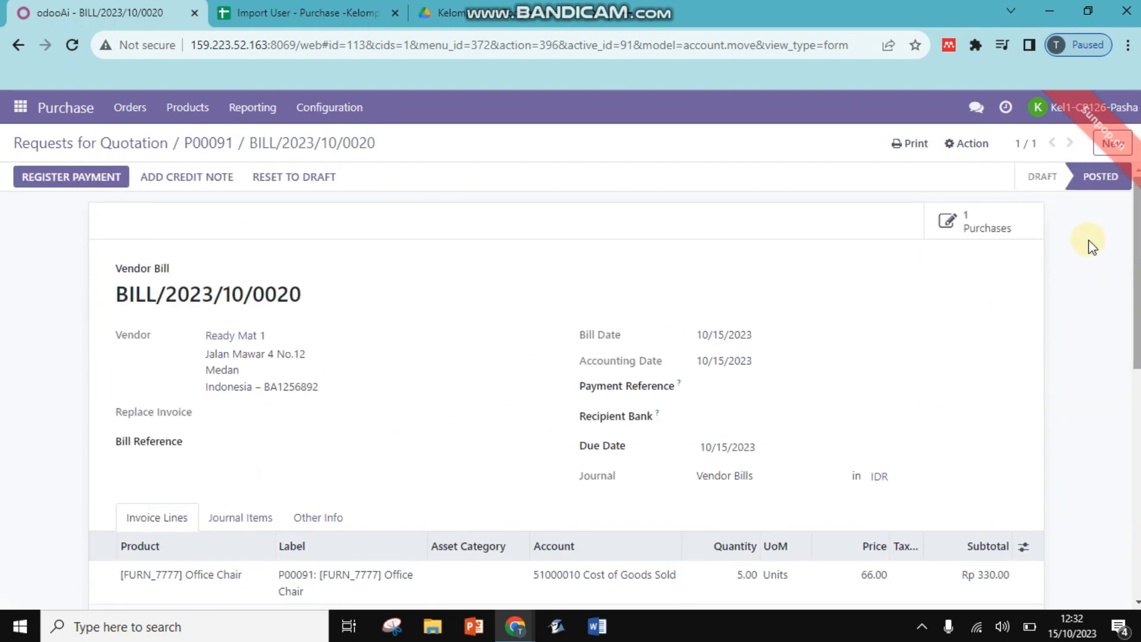
# Go back to the Purchase RFQ list, then switch to Discuss's Kelompok 1-Purchase channel.
pyautogui.click(22, 107)
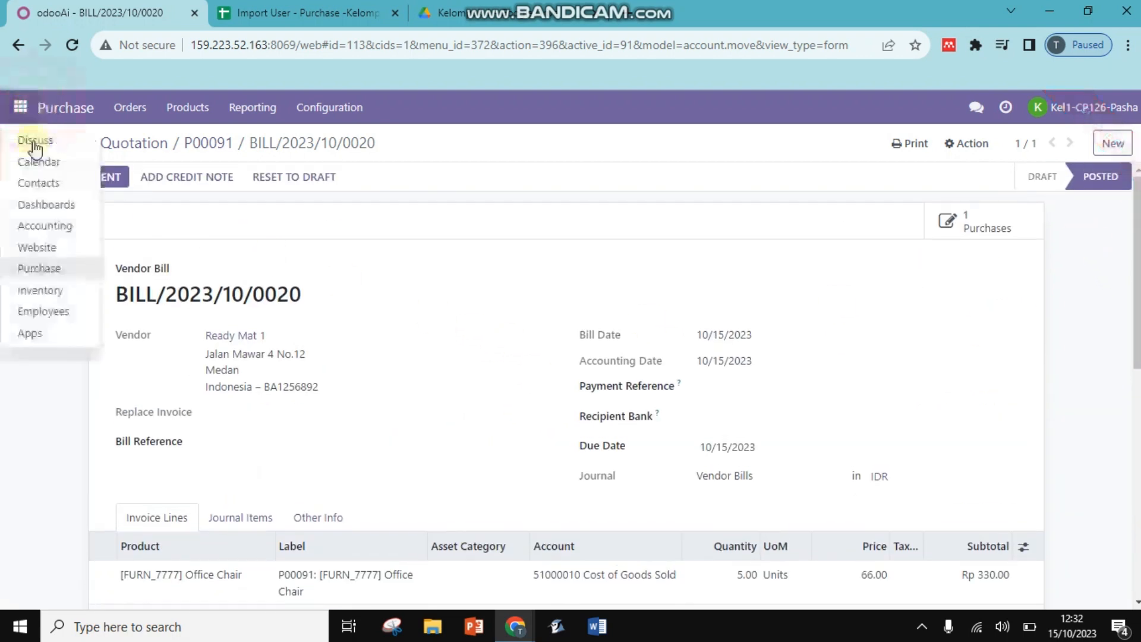
pyautogui.click(59, 268)
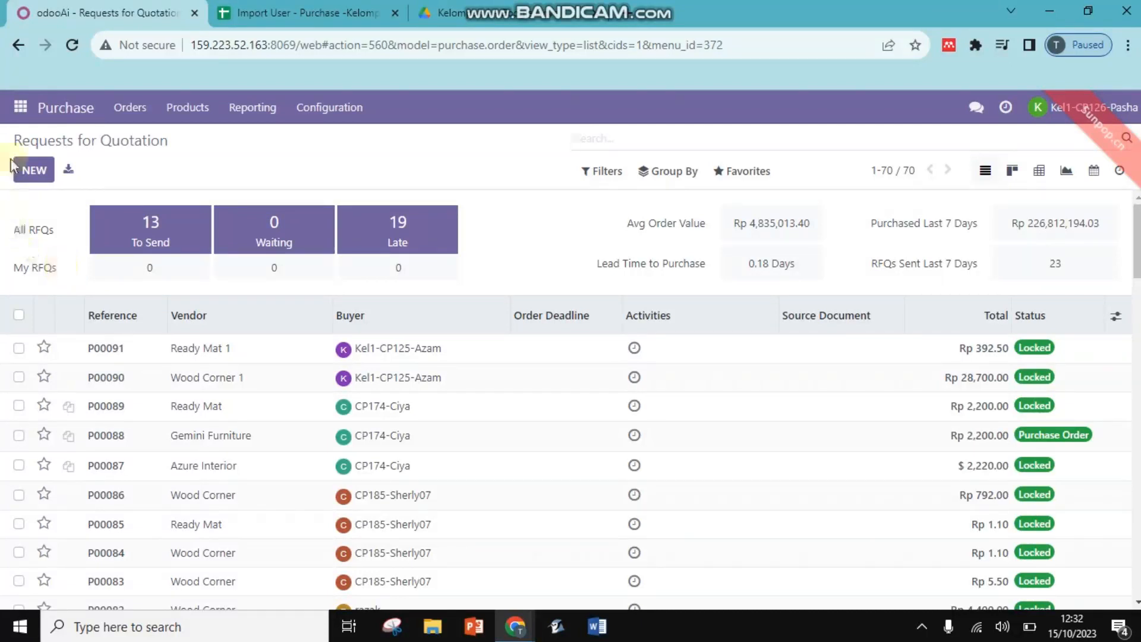
pyautogui.click(20, 107)
pyautogui.click(36, 269)
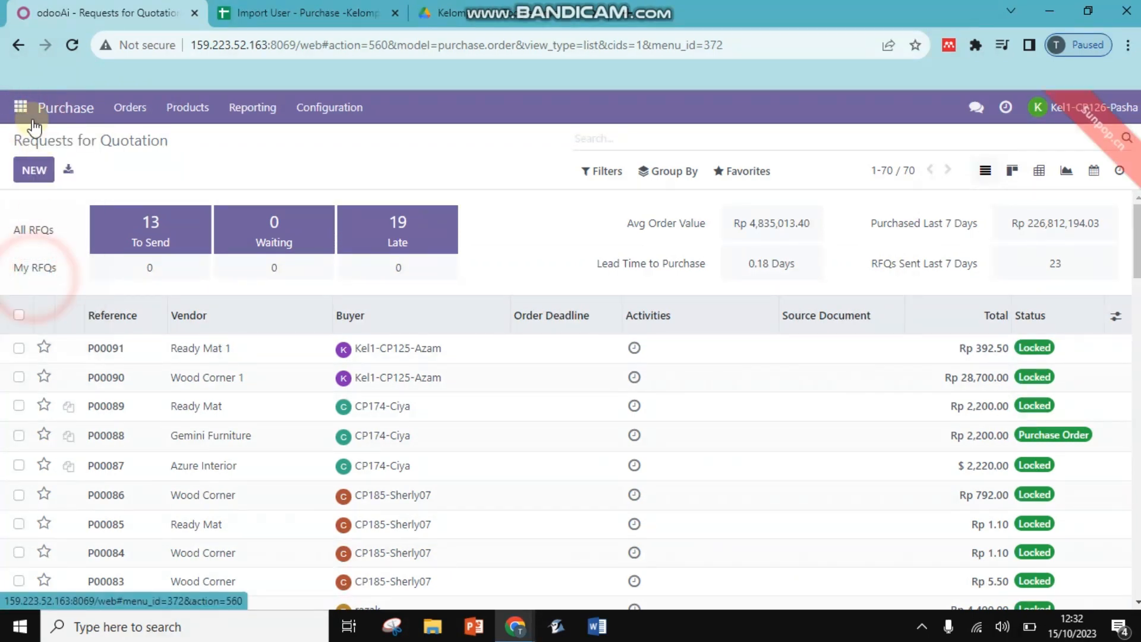
pyautogui.click(20, 107)
pyautogui.click(35, 140)
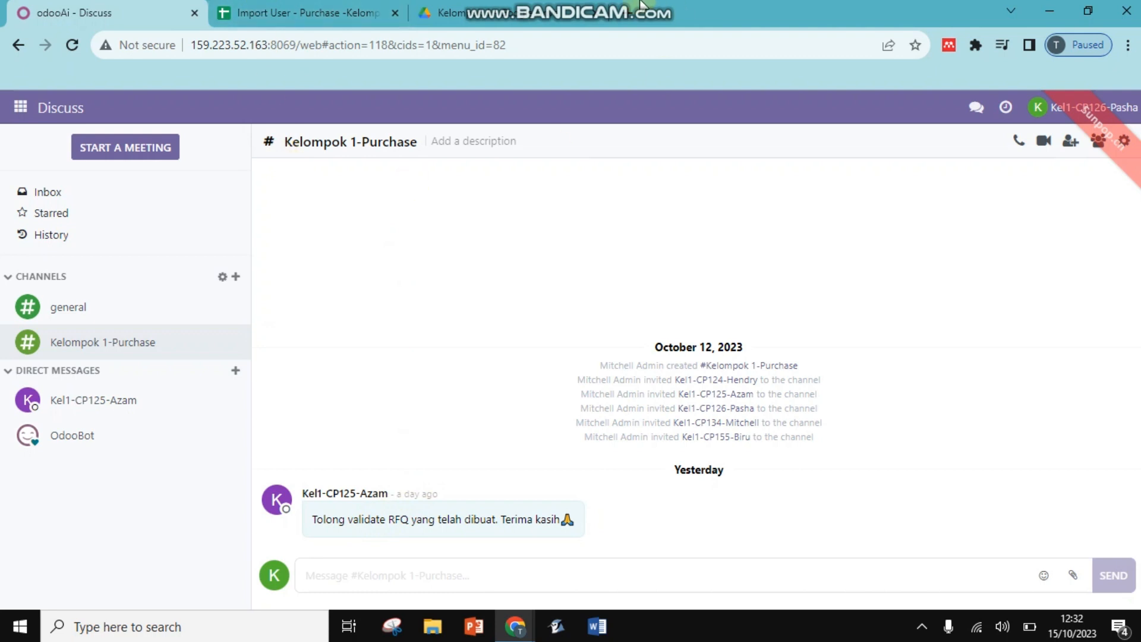
pyautogui.moveTo(654, 9)
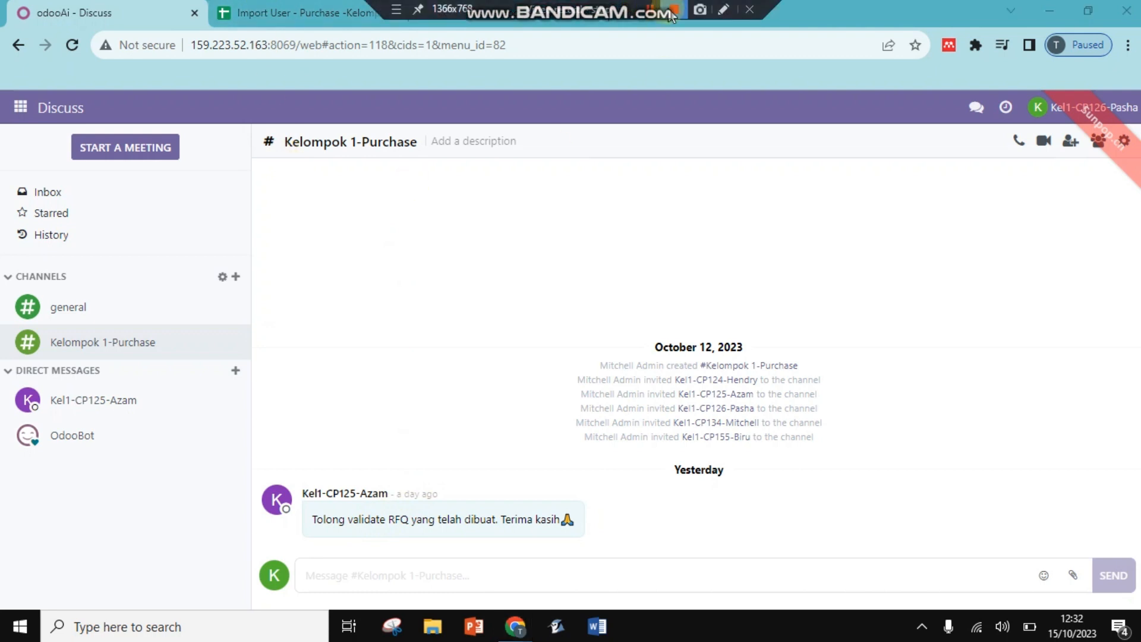
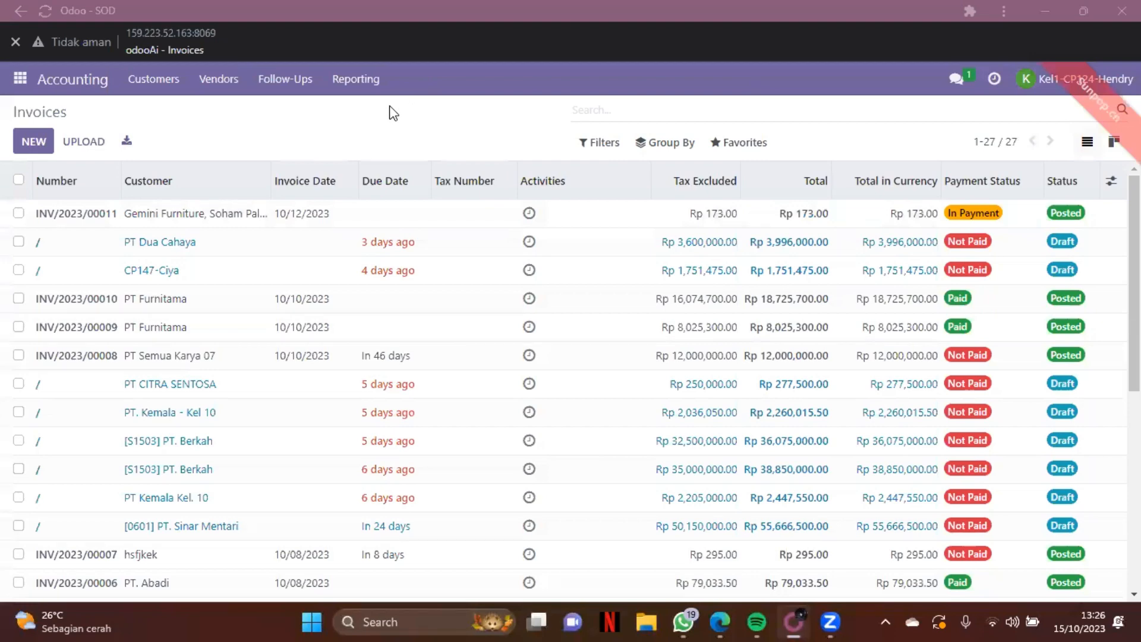
# Open Ready Mat 1's vendor bill BILL/2023/10/0020 from the Vendors > Bills list.
pyautogui.click(221, 83)
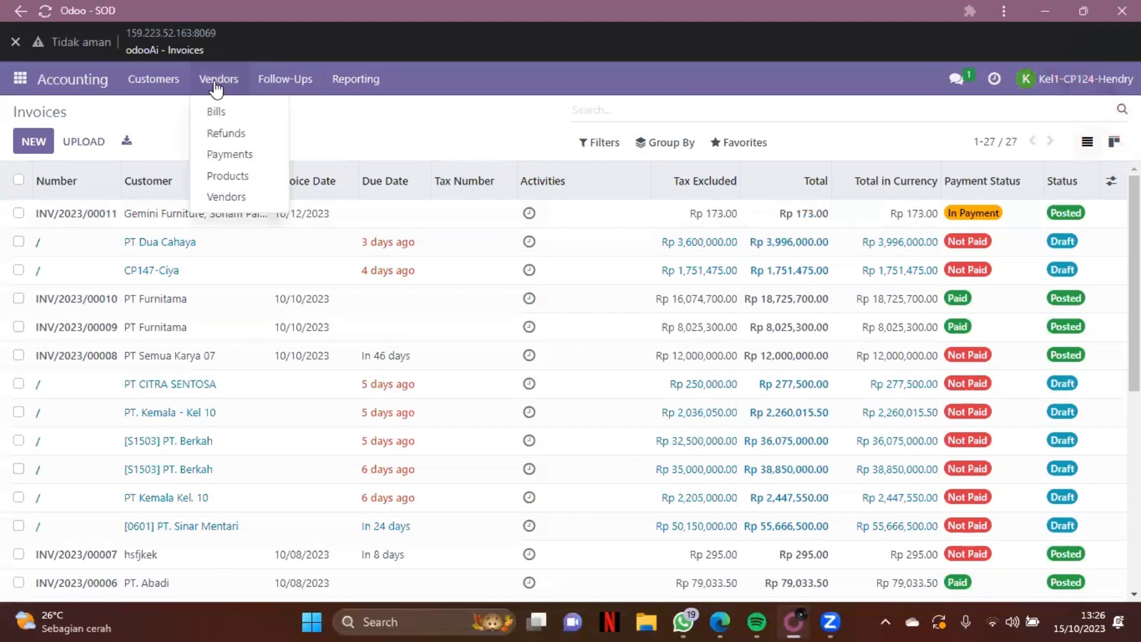
pyautogui.click(240, 111)
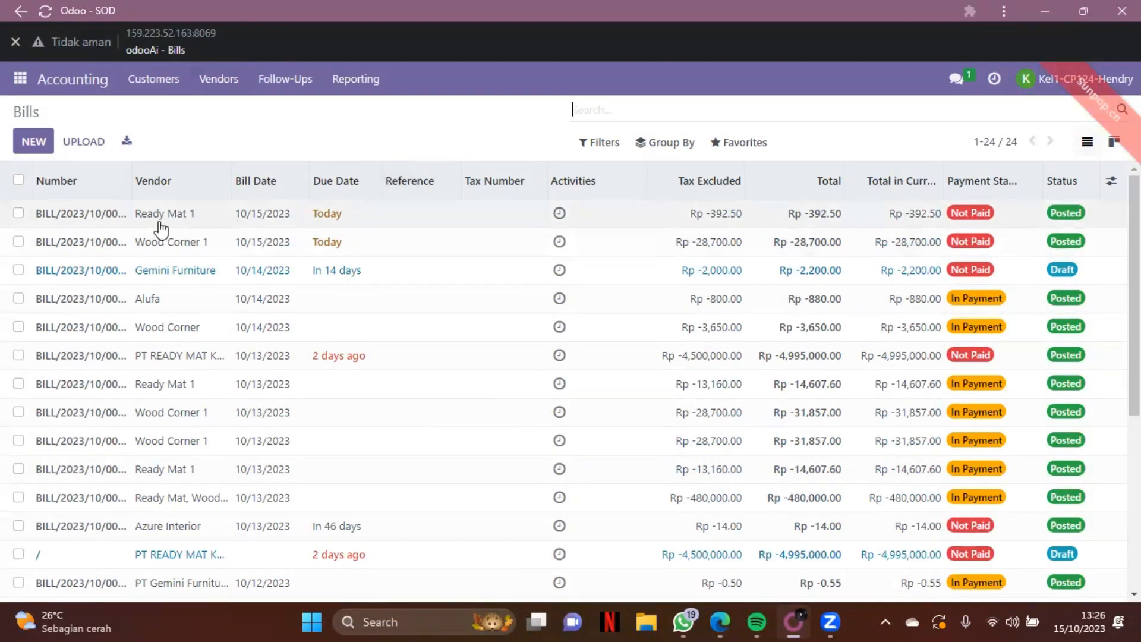
pyautogui.click(99, 218)
pyautogui.doubleClick(99, 218)
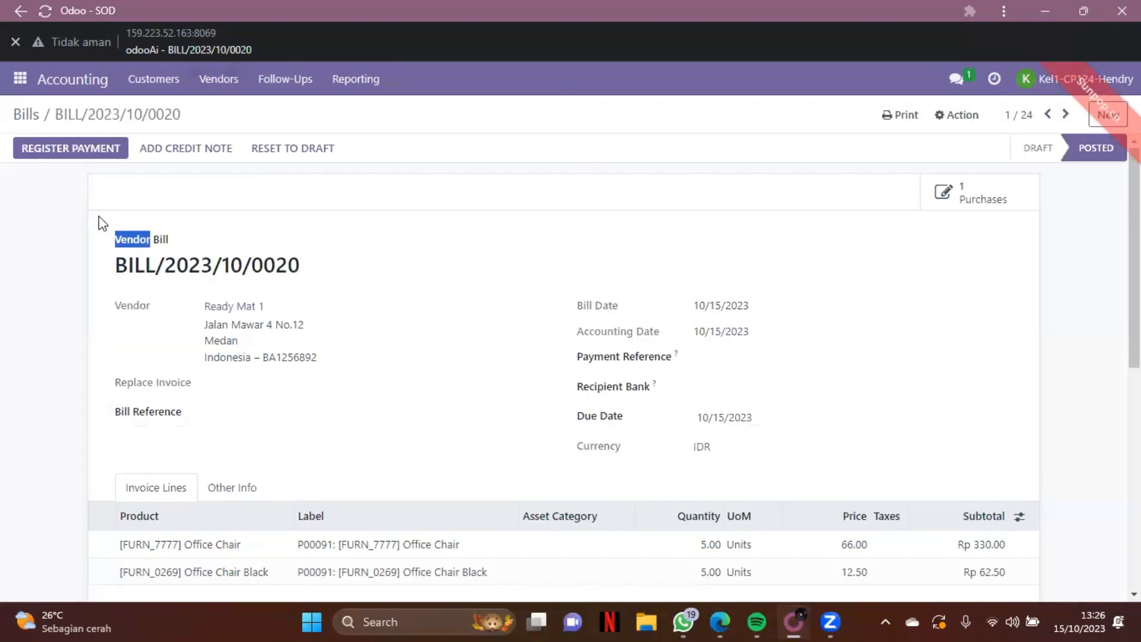
pyautogui.click(221, 253)
# Scroll through the posted bill's two office chair lines totaling Rp 392.50.
pyautogui.scroll(-2, 626, 331)
pyautogui.scroll(2, 625, 331)
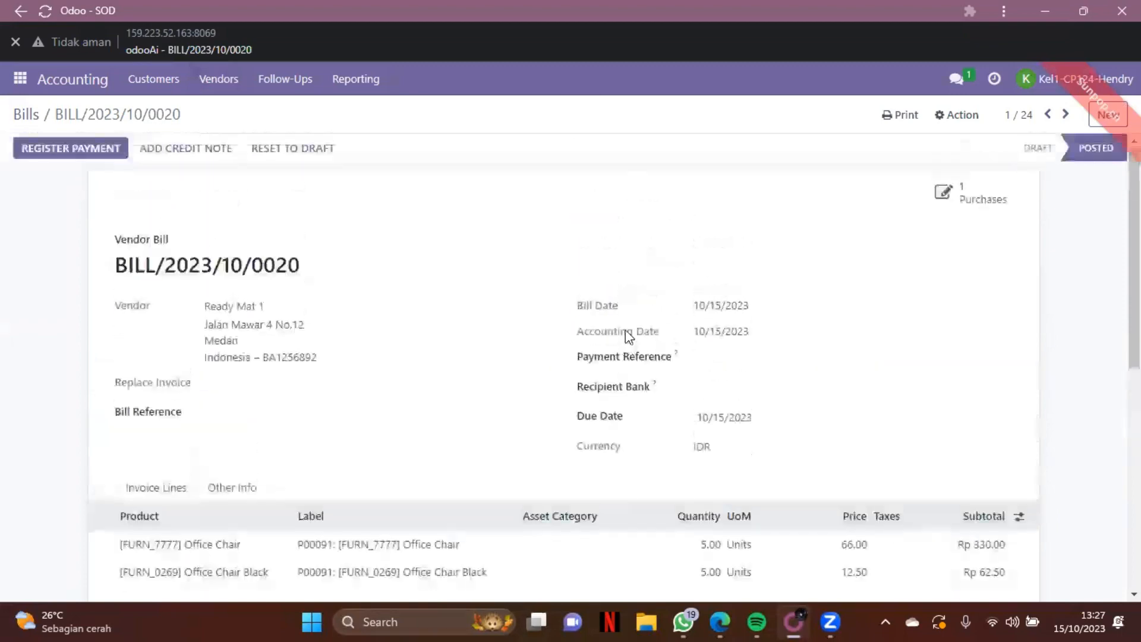
pyautogui.scroll(-1, 625, 330)
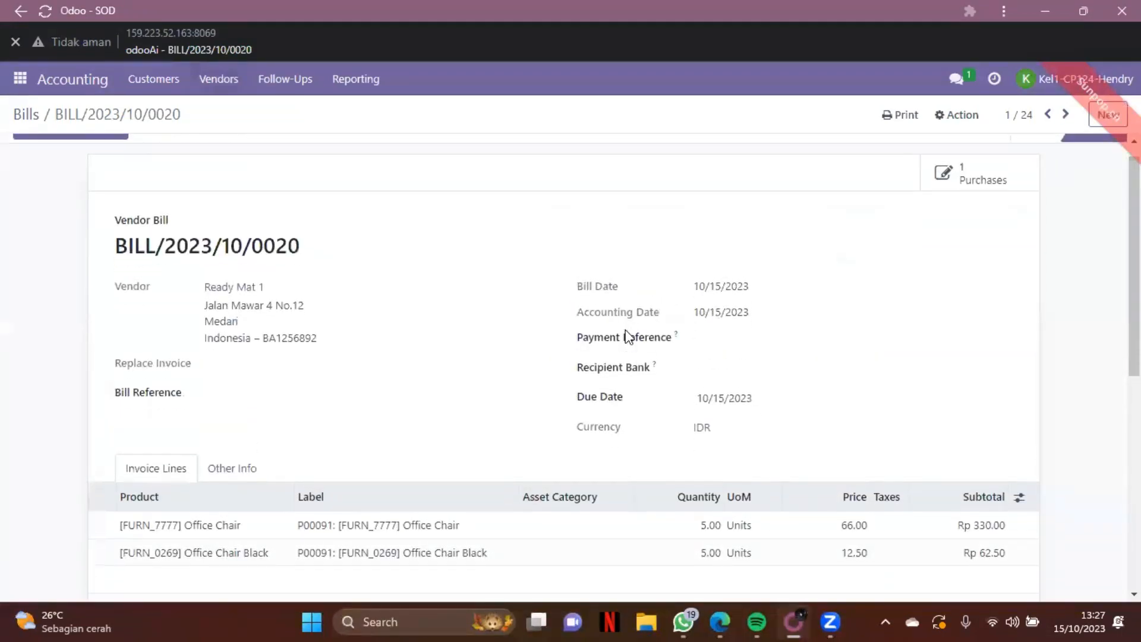
pyautogui.scroll(1, 626, 330)
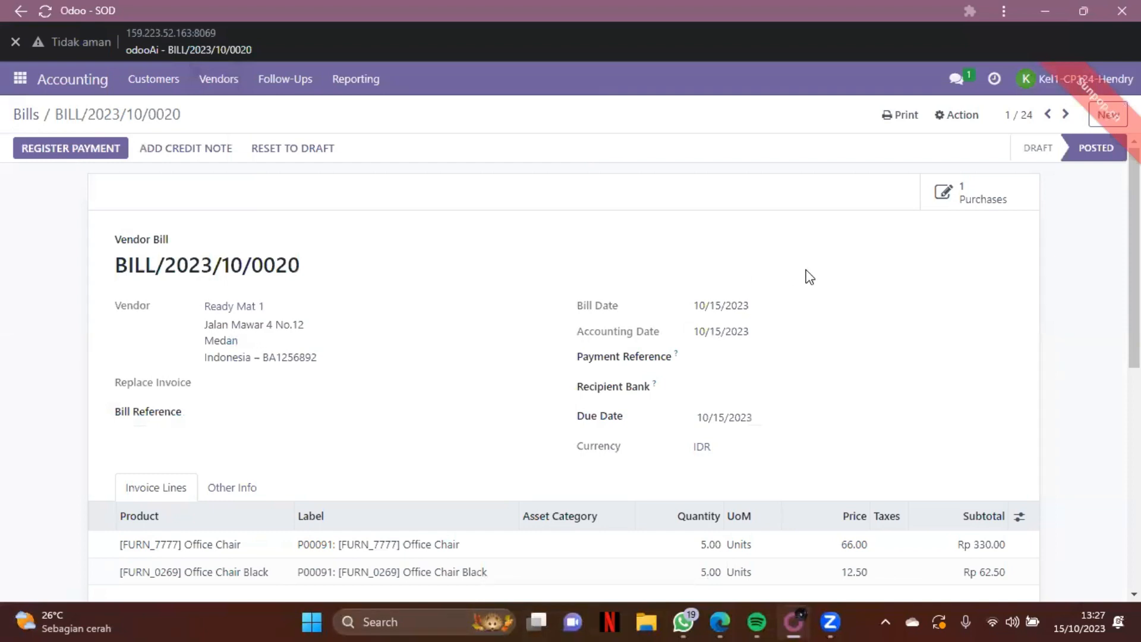
pyautogui.scroll(-3, 866, 273)
pyautogui.scroll(2, 868, 274)
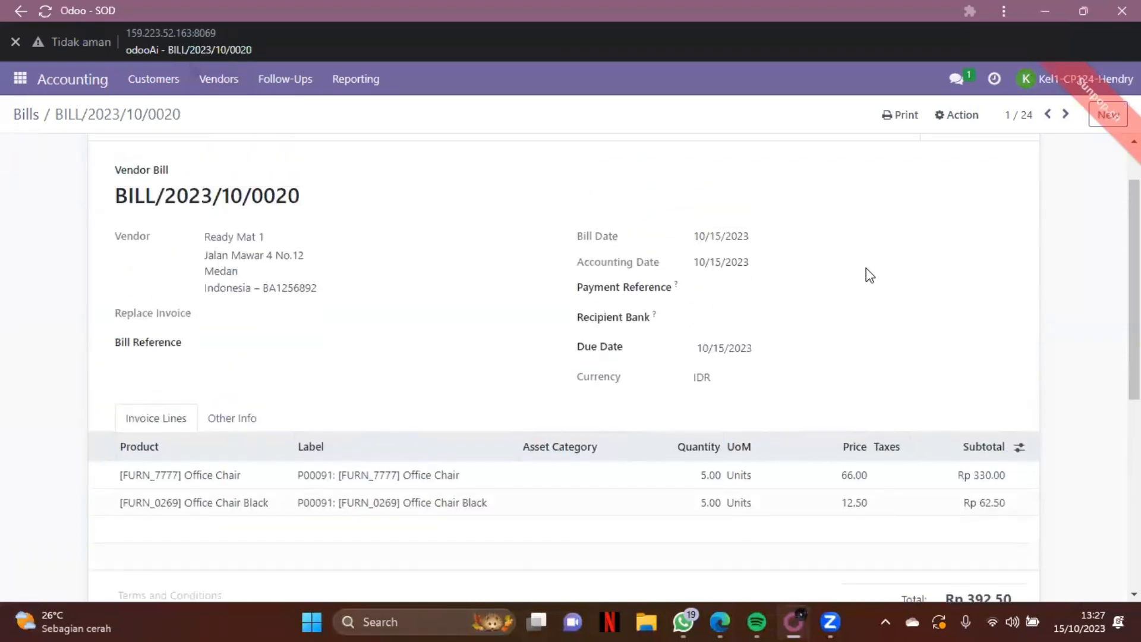
pyautogui.scroll(1, 866, 269)
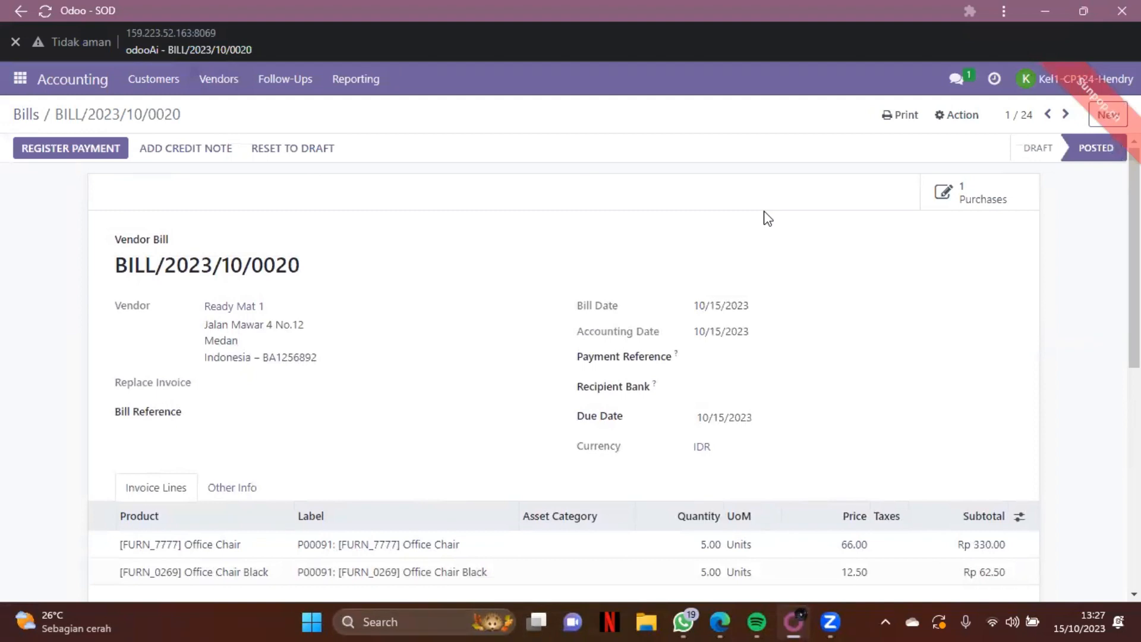
pyautogui.click(977, 201)
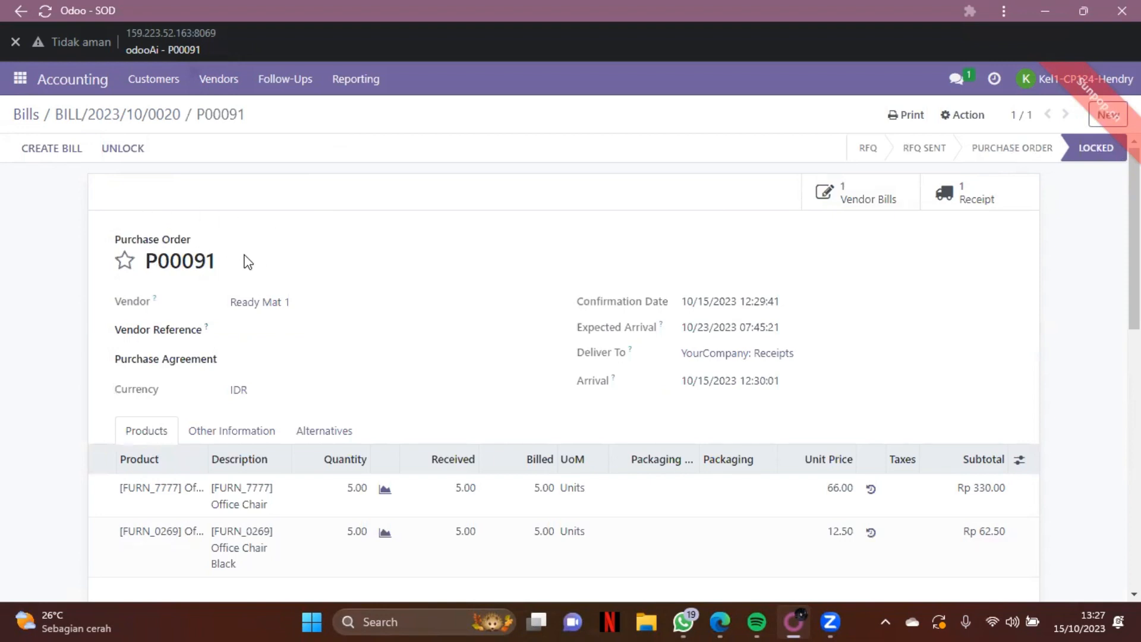
pyautogui.click(61, 153)
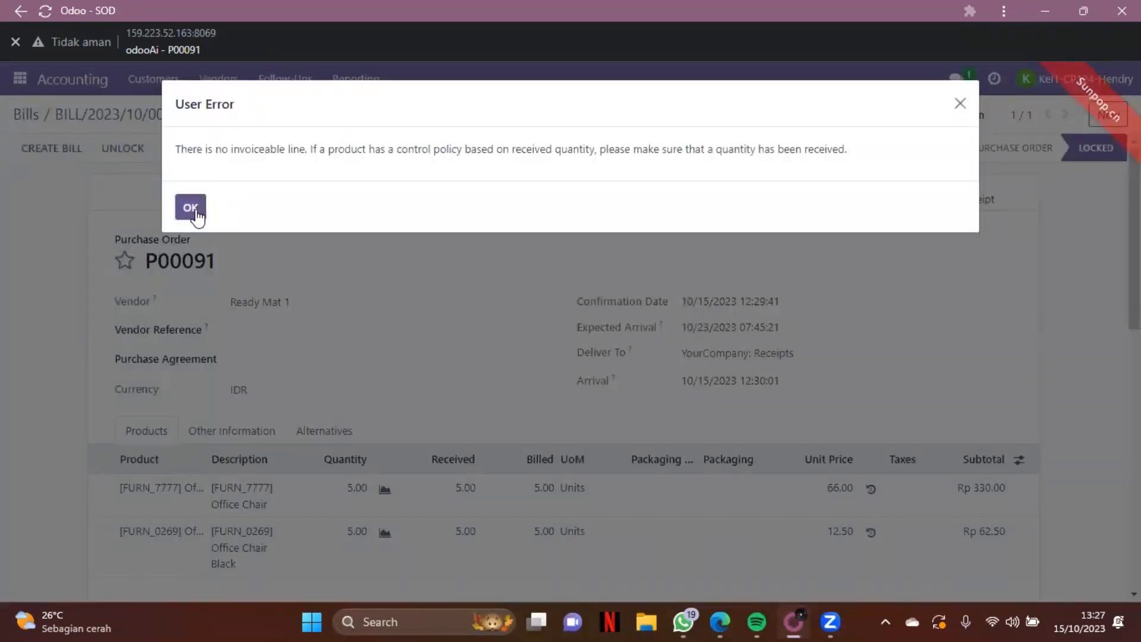
pyautogui.click(191, 208)
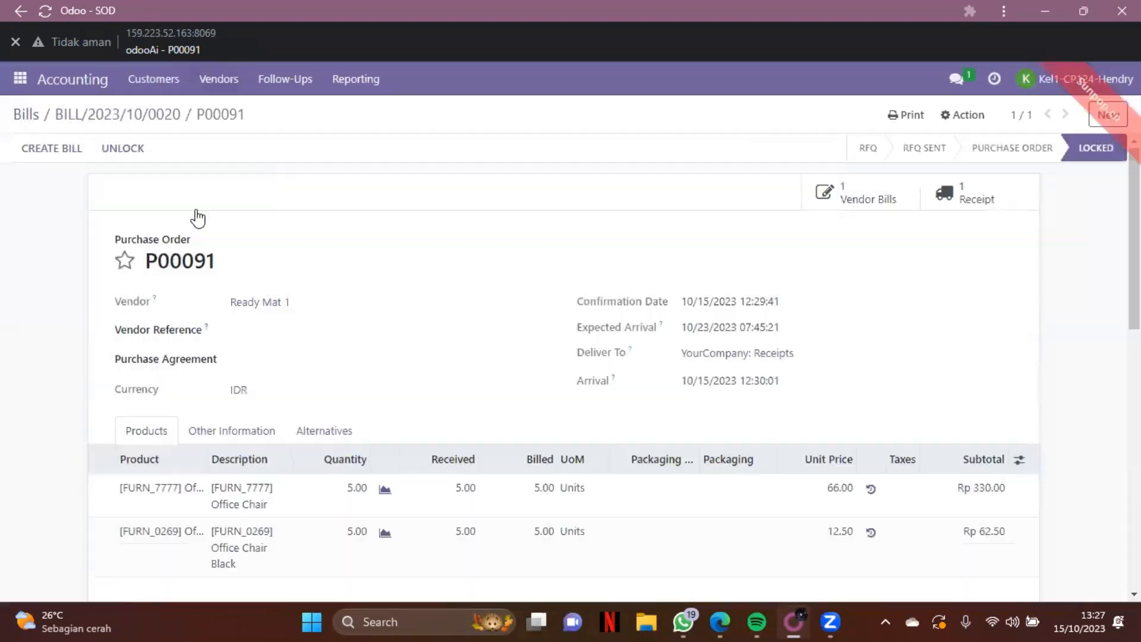
pyautogui.click(946, 202)
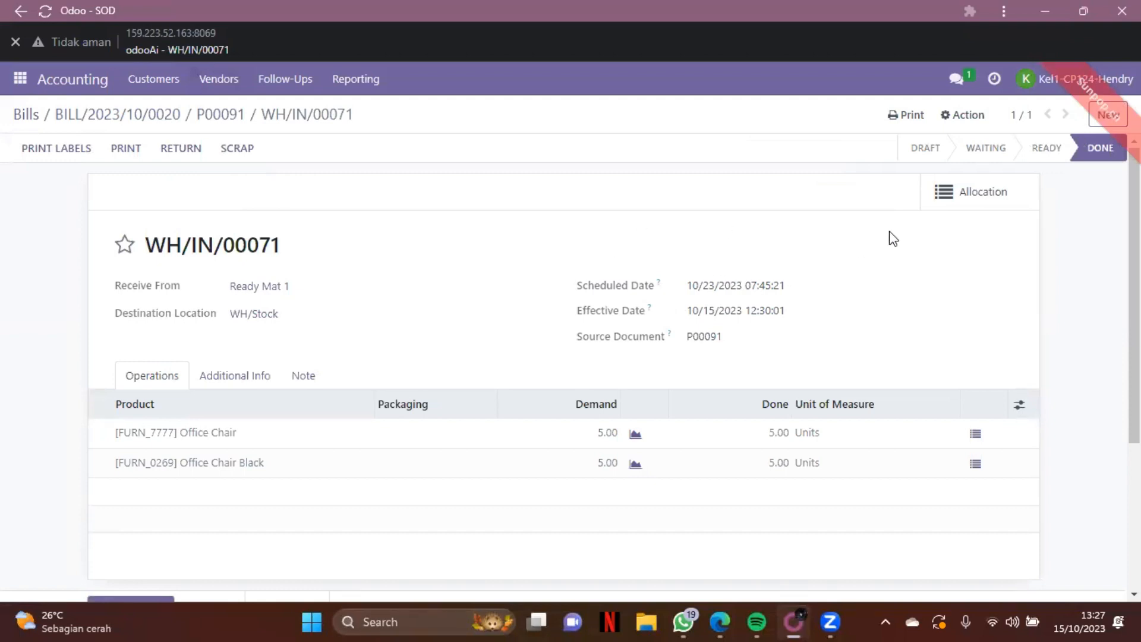
pyautogui.scroll(-1, 901, 280)
pyautogui.scroll(-1, 901, 289)
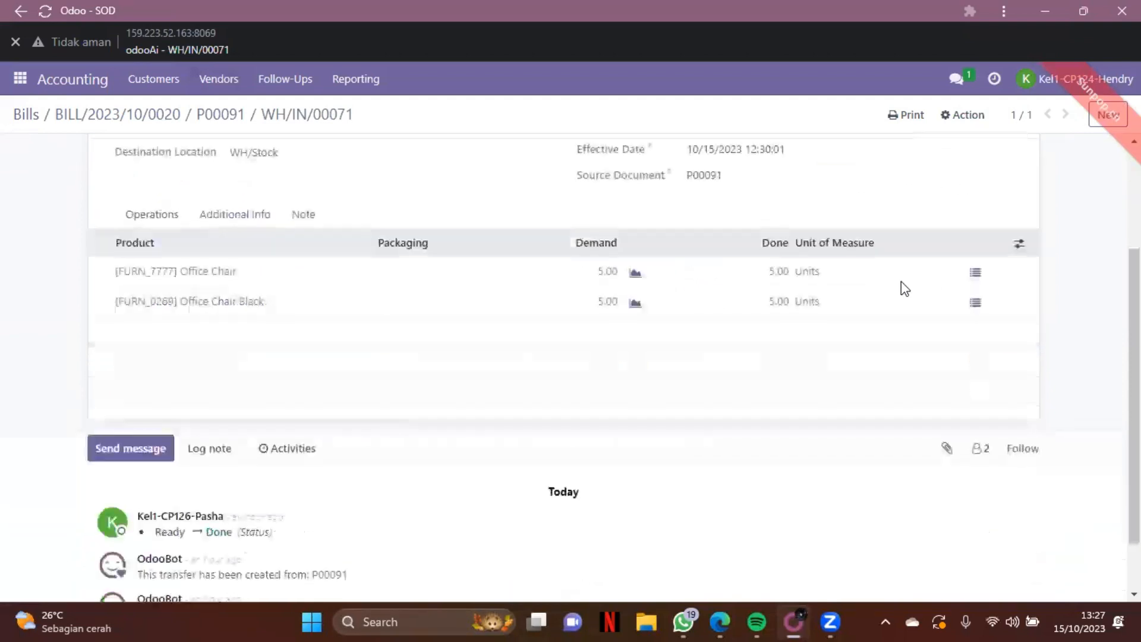
pyautogui.scroll(2, 902, 289)
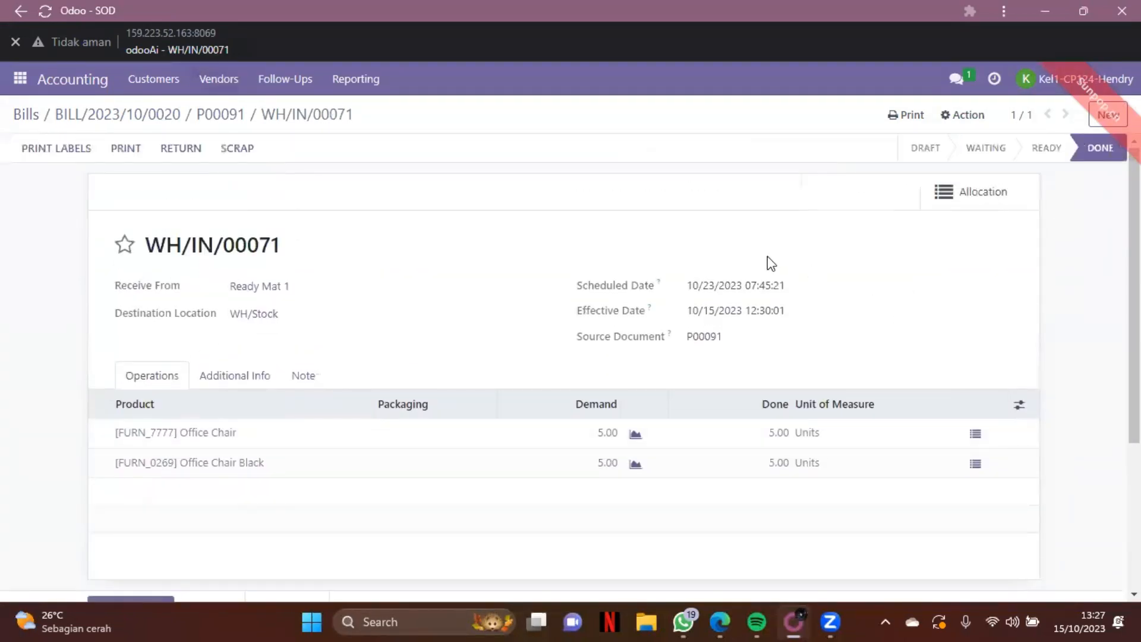
pyautogui.click(234, 119)
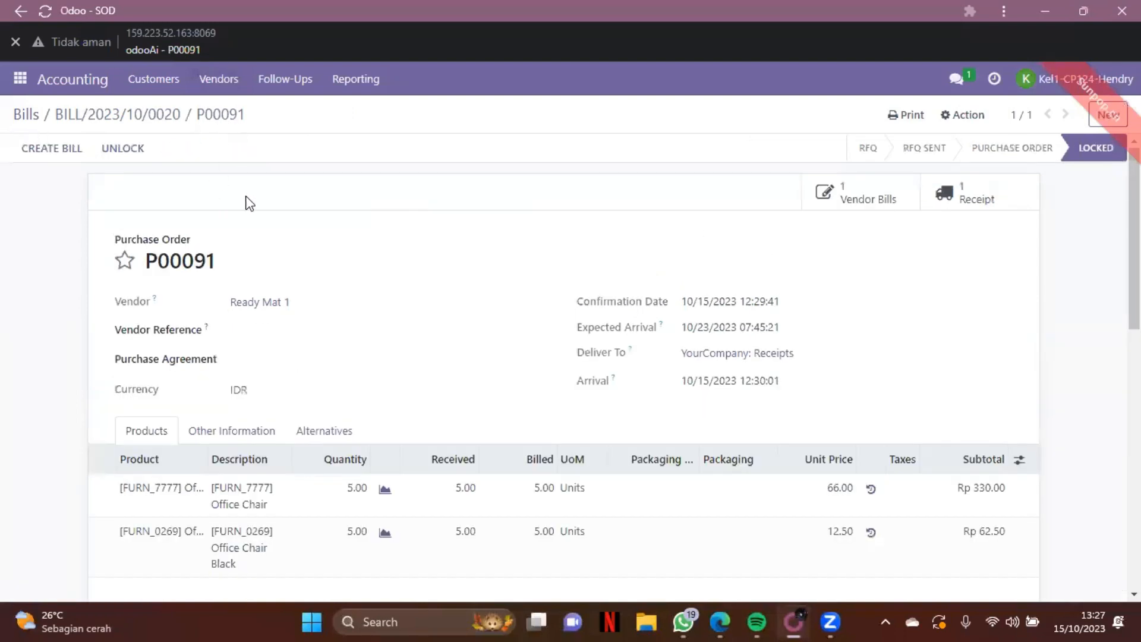
pyautogui.click(79, 152)
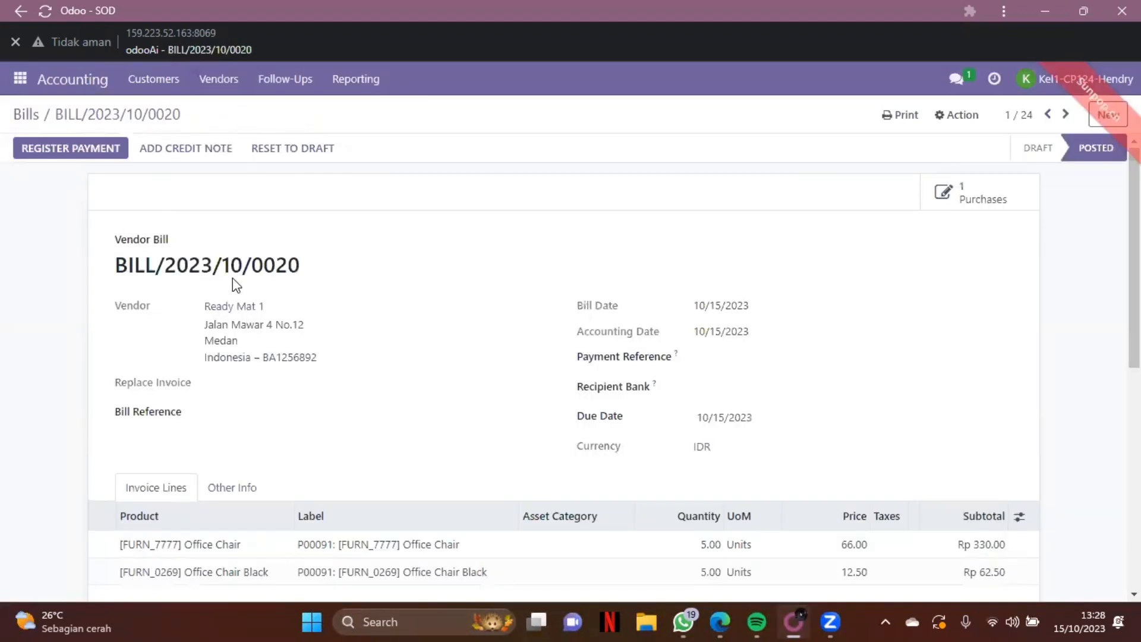
# Register the Rp 392.50 payment via journal BE1234567 dated 10/15/2023, with no recipient bank account.
pyautogui.click(106, 156)
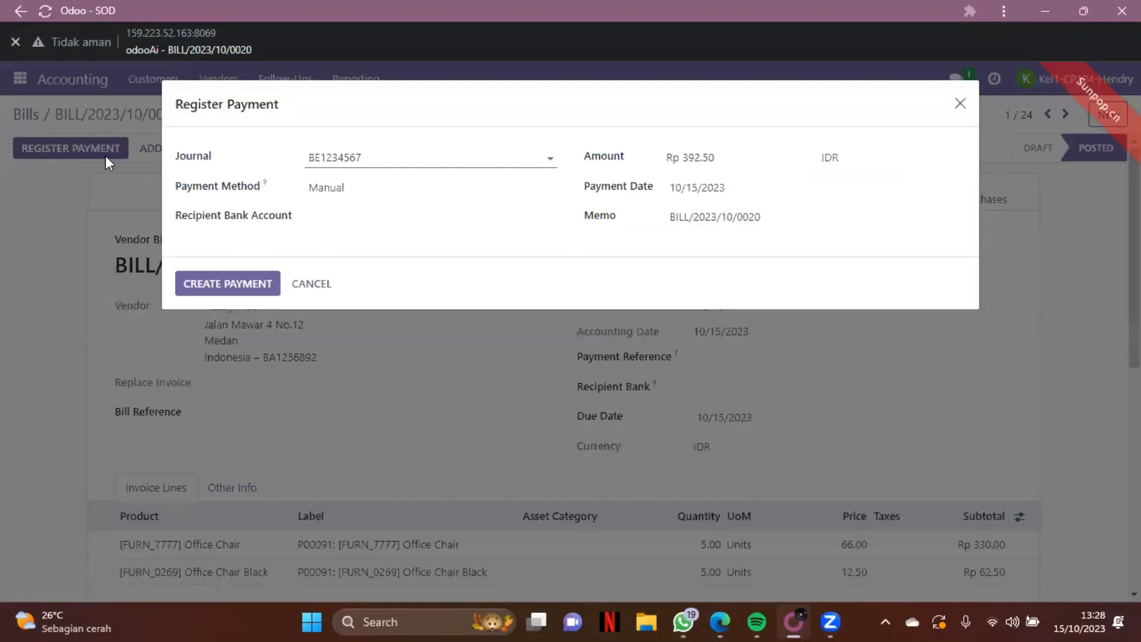
pyautogui.click(359, 218)
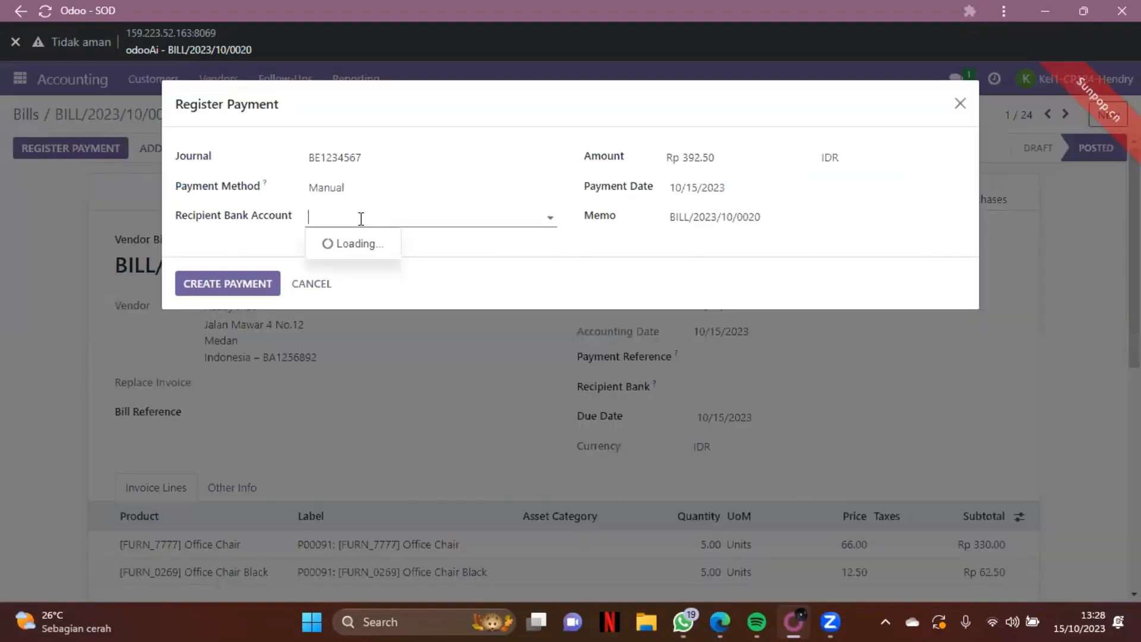
pyautogui.click(449, 226)
pyautogui.click(448, 226)
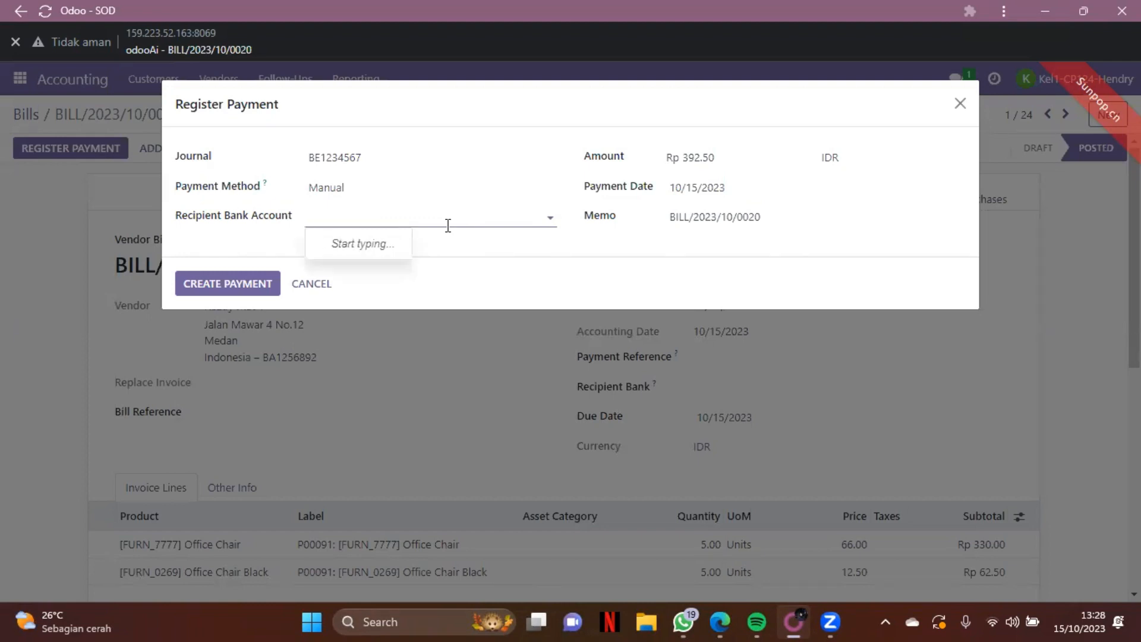
pyautogui.click(393, 254)
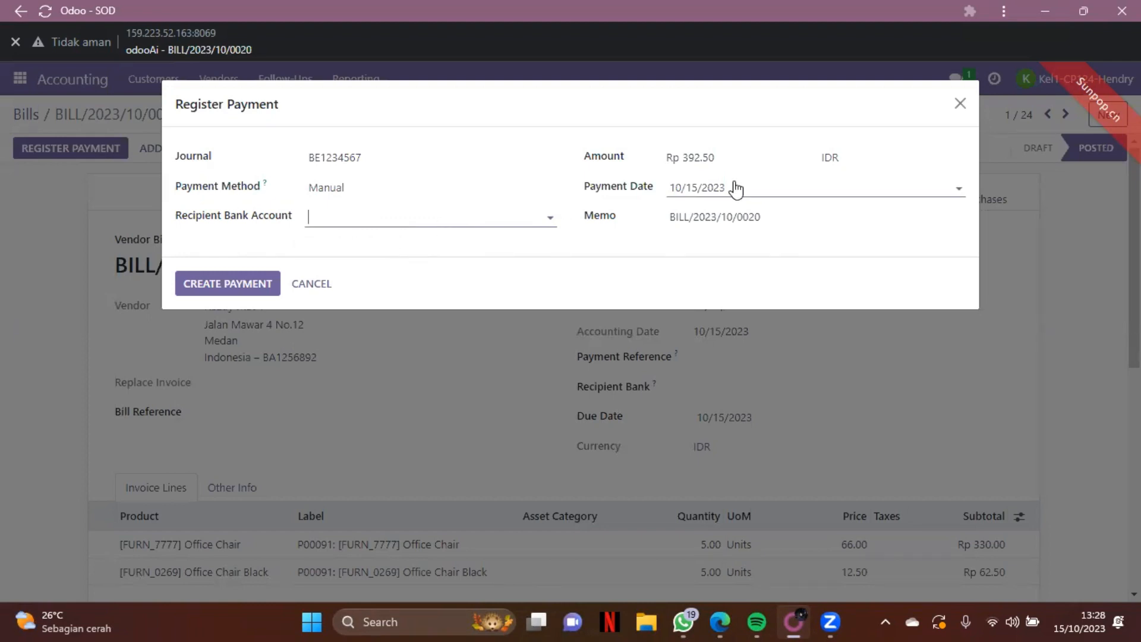
pyautogui.click(739, 161)
pyautogui.click(751, 193)
pyautogui.click(576, 239)
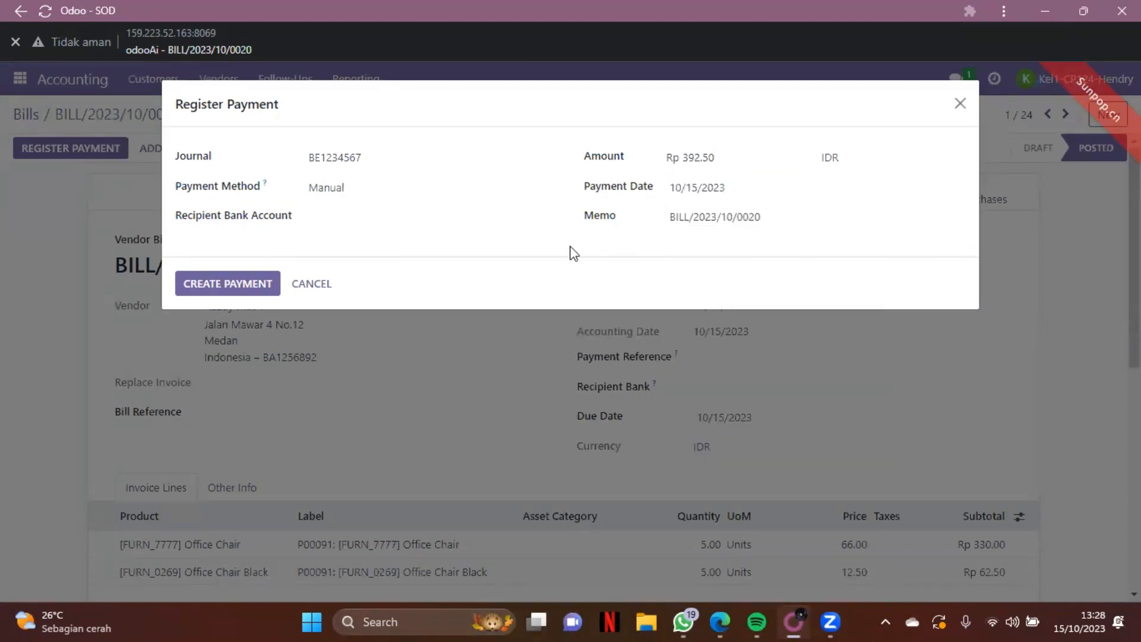
pyautogui.click(263, 283)
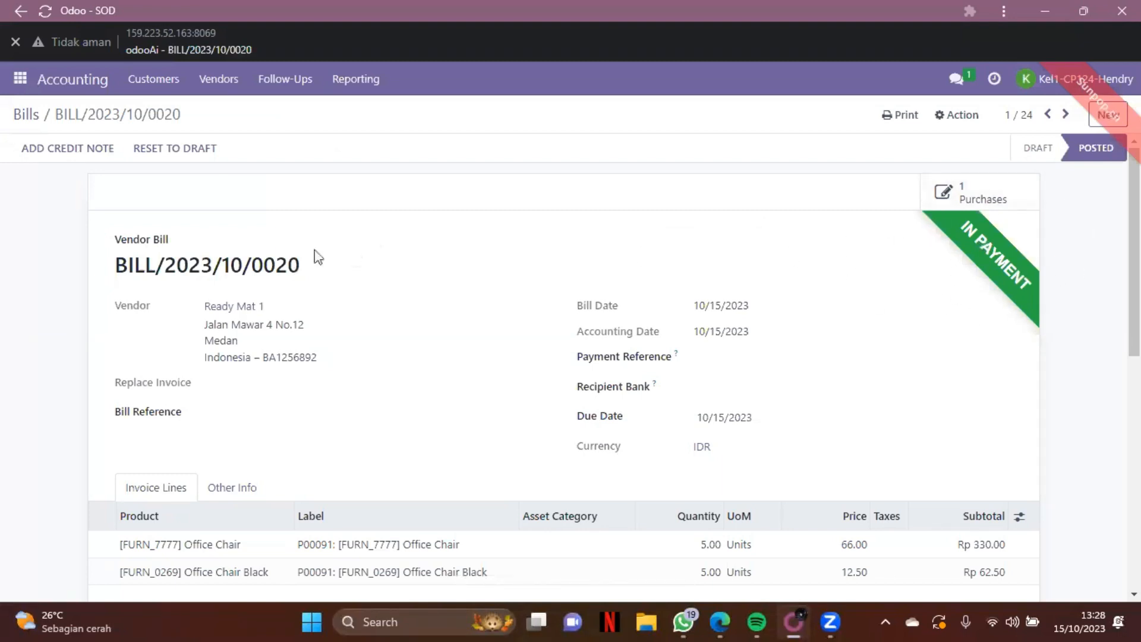
pyautogui.click(26, 114)
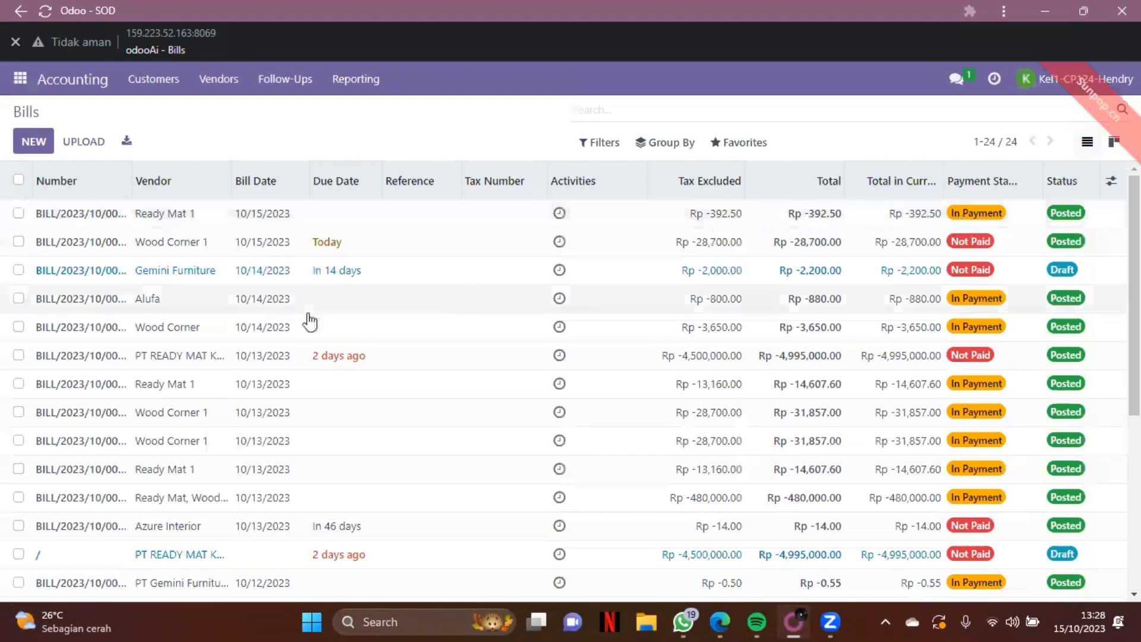
pyautogui.click(54, 221)
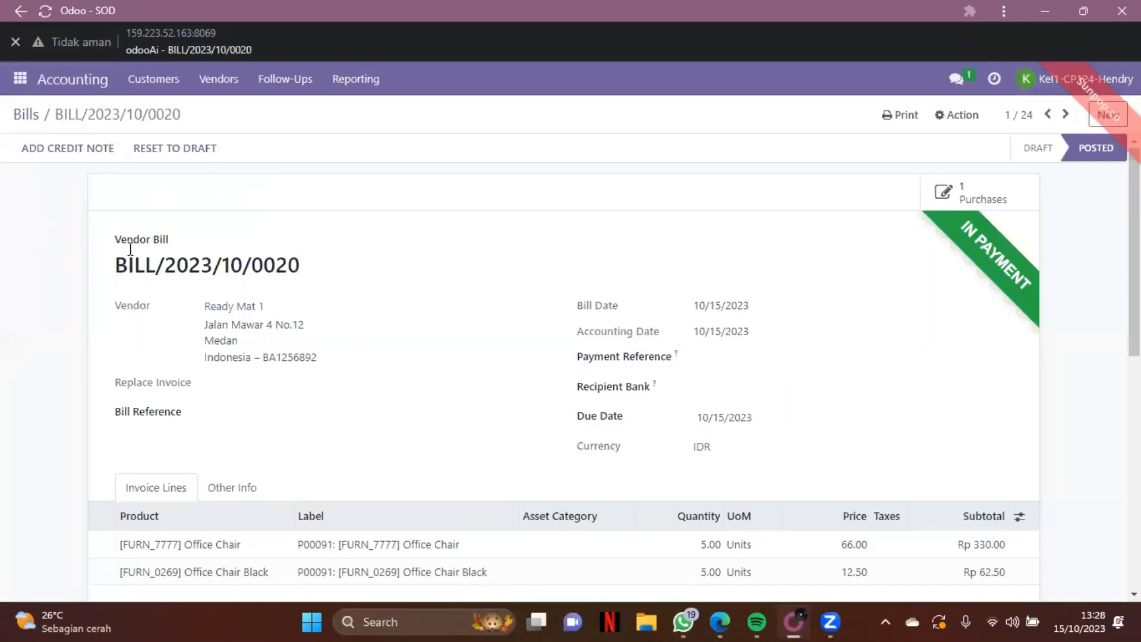
pyautogui.click(26, 118)
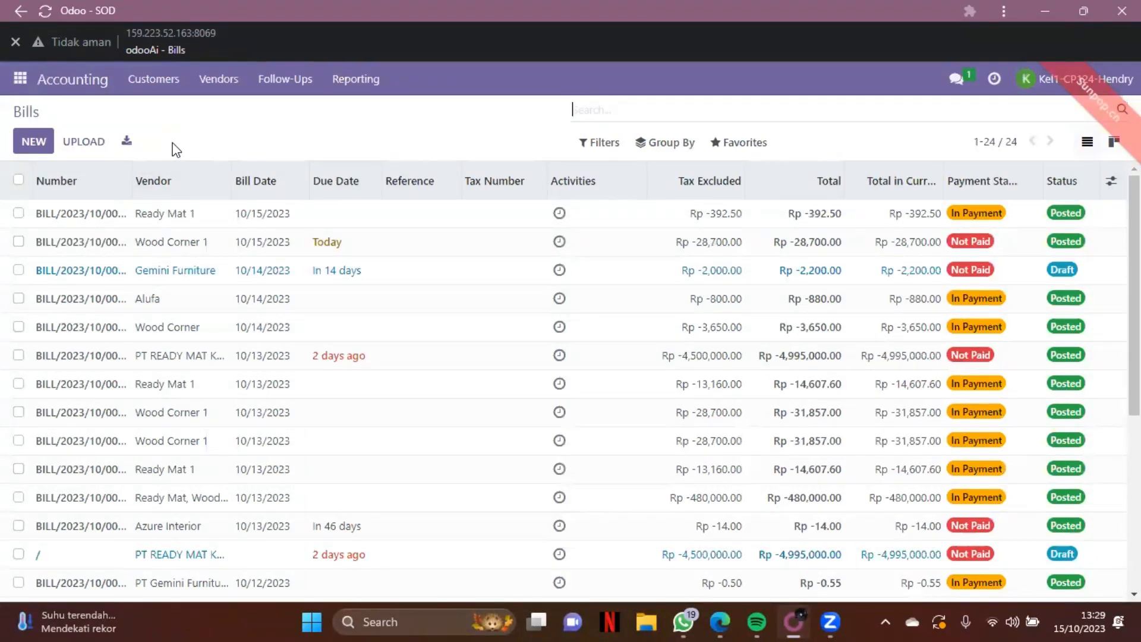
pyautogui.click(85, 216)
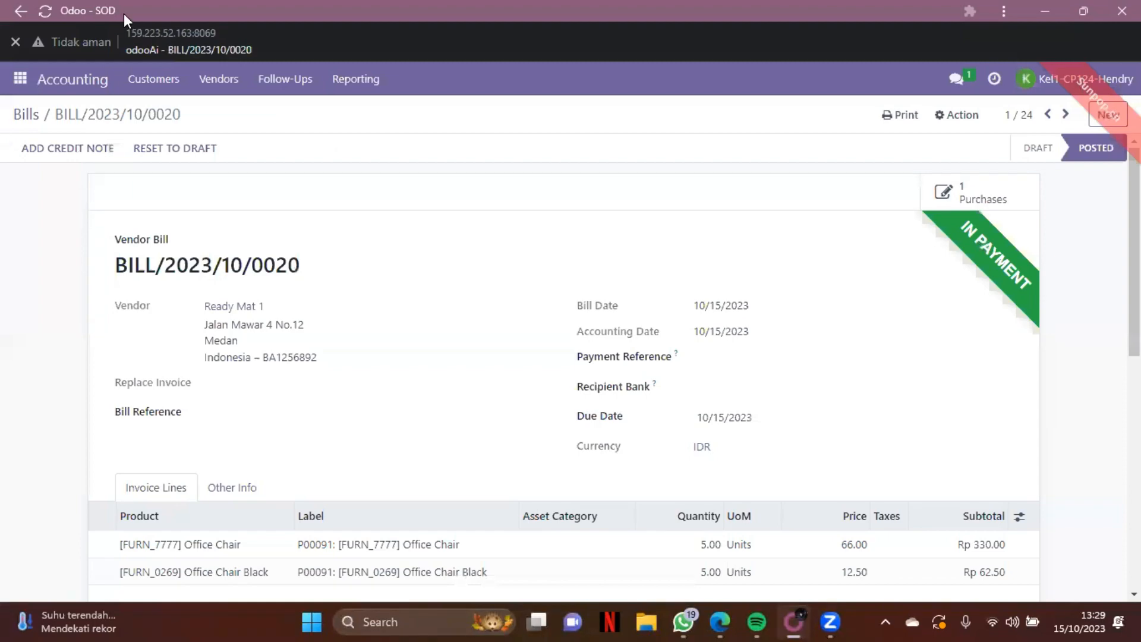